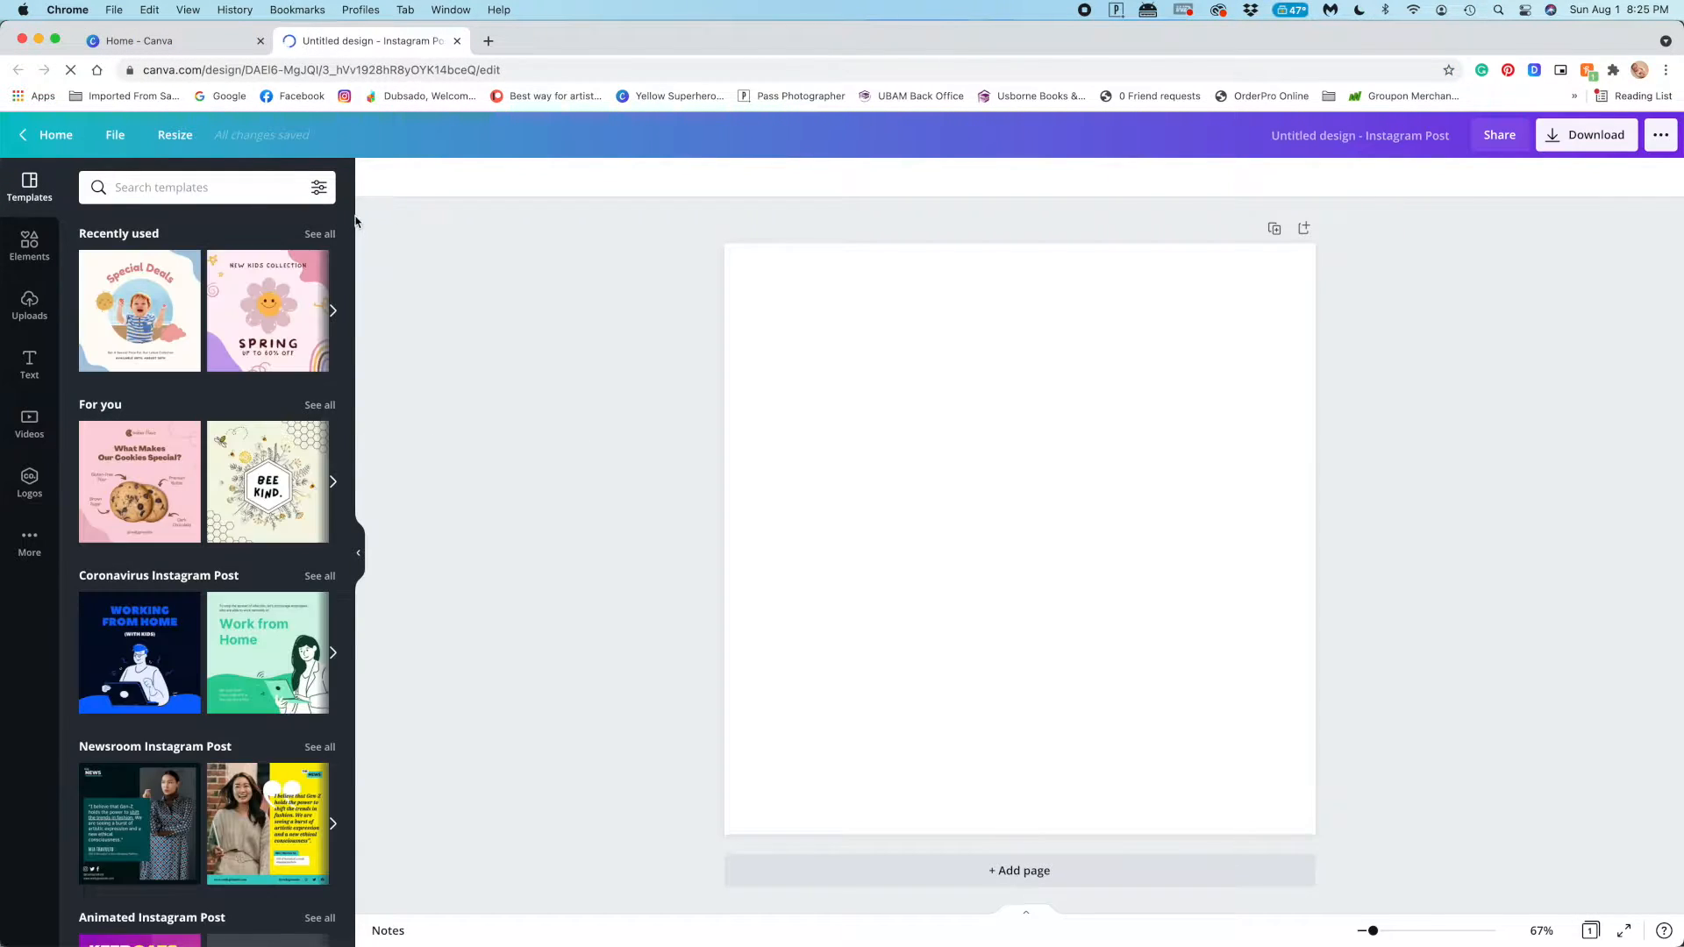
# Look through the full set of recently used templates and leave that list
pyautogui.click(315, 235)
pyautogui.scroll(-5, 295, 388)
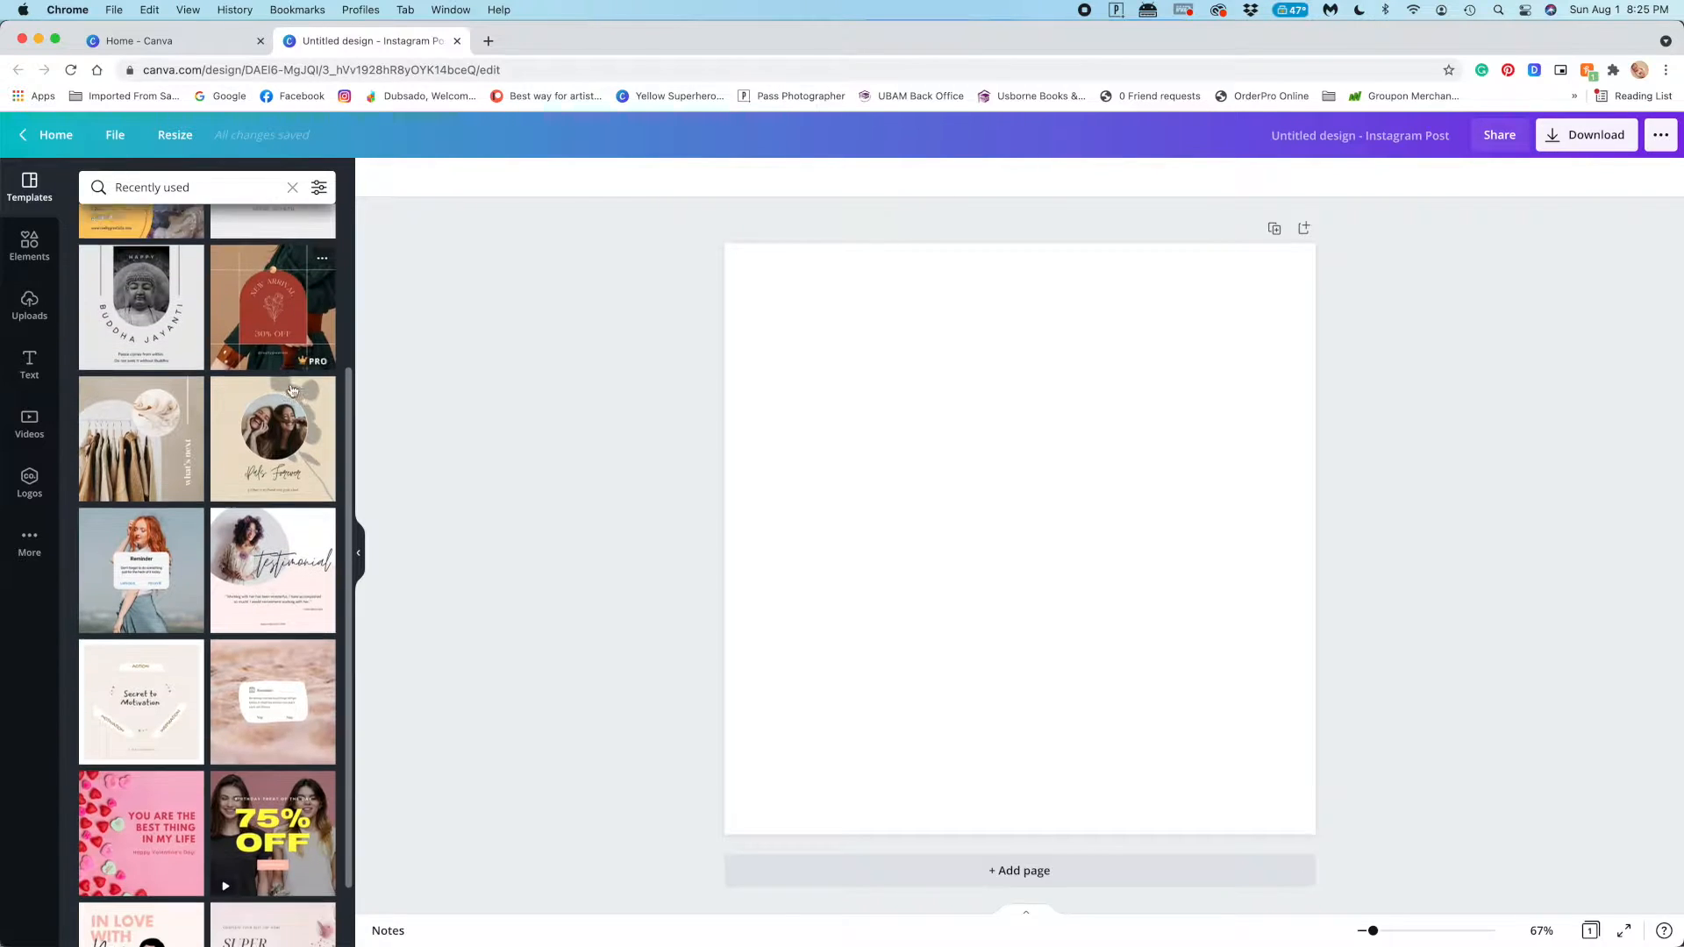
pyautogui.scroll(5, 296, 389)
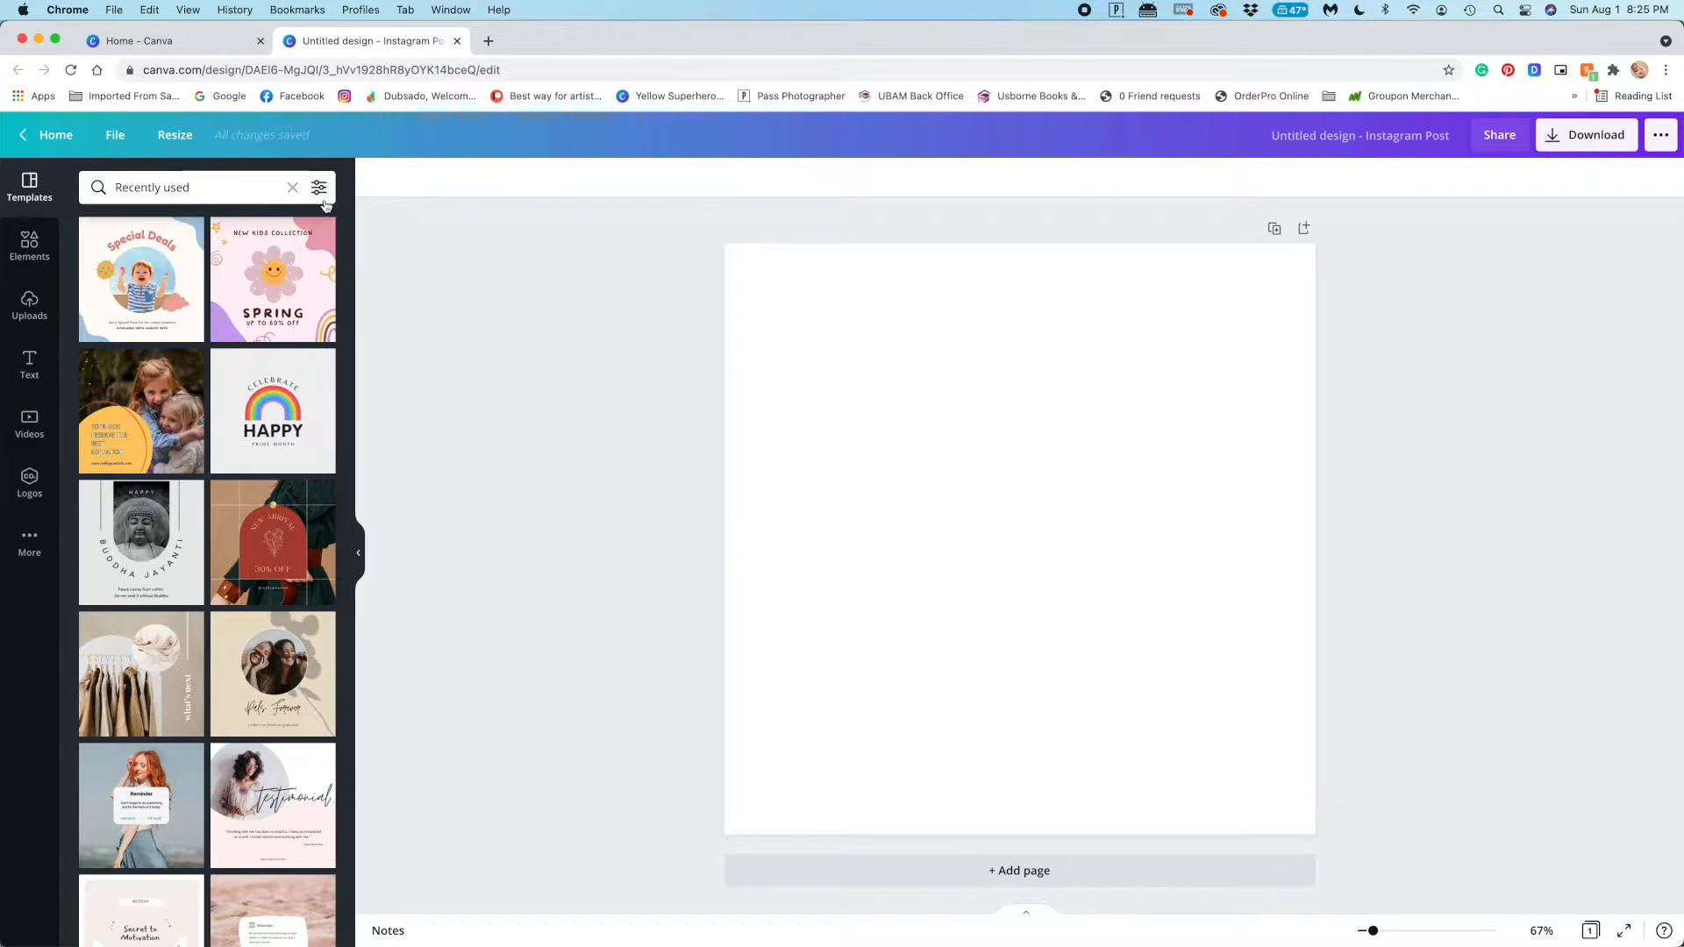
pyautogui.click(23, 139)
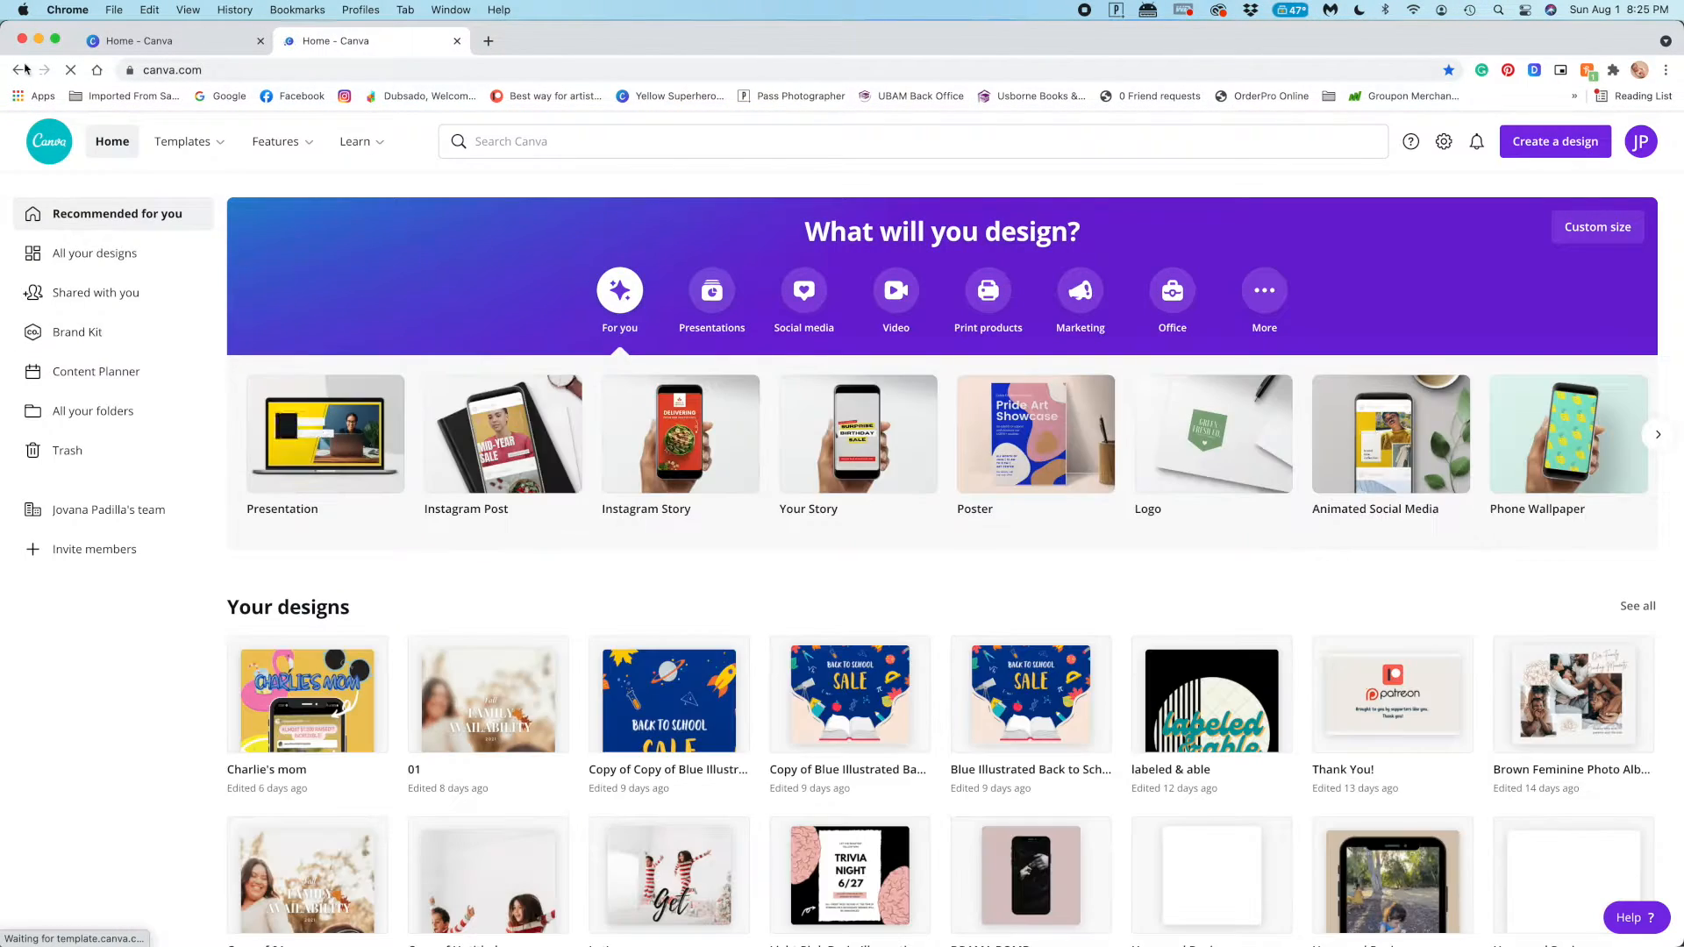
# Look through the full collection of templates suggested under For you
pyautogui.scroll(-2, 218, 268)
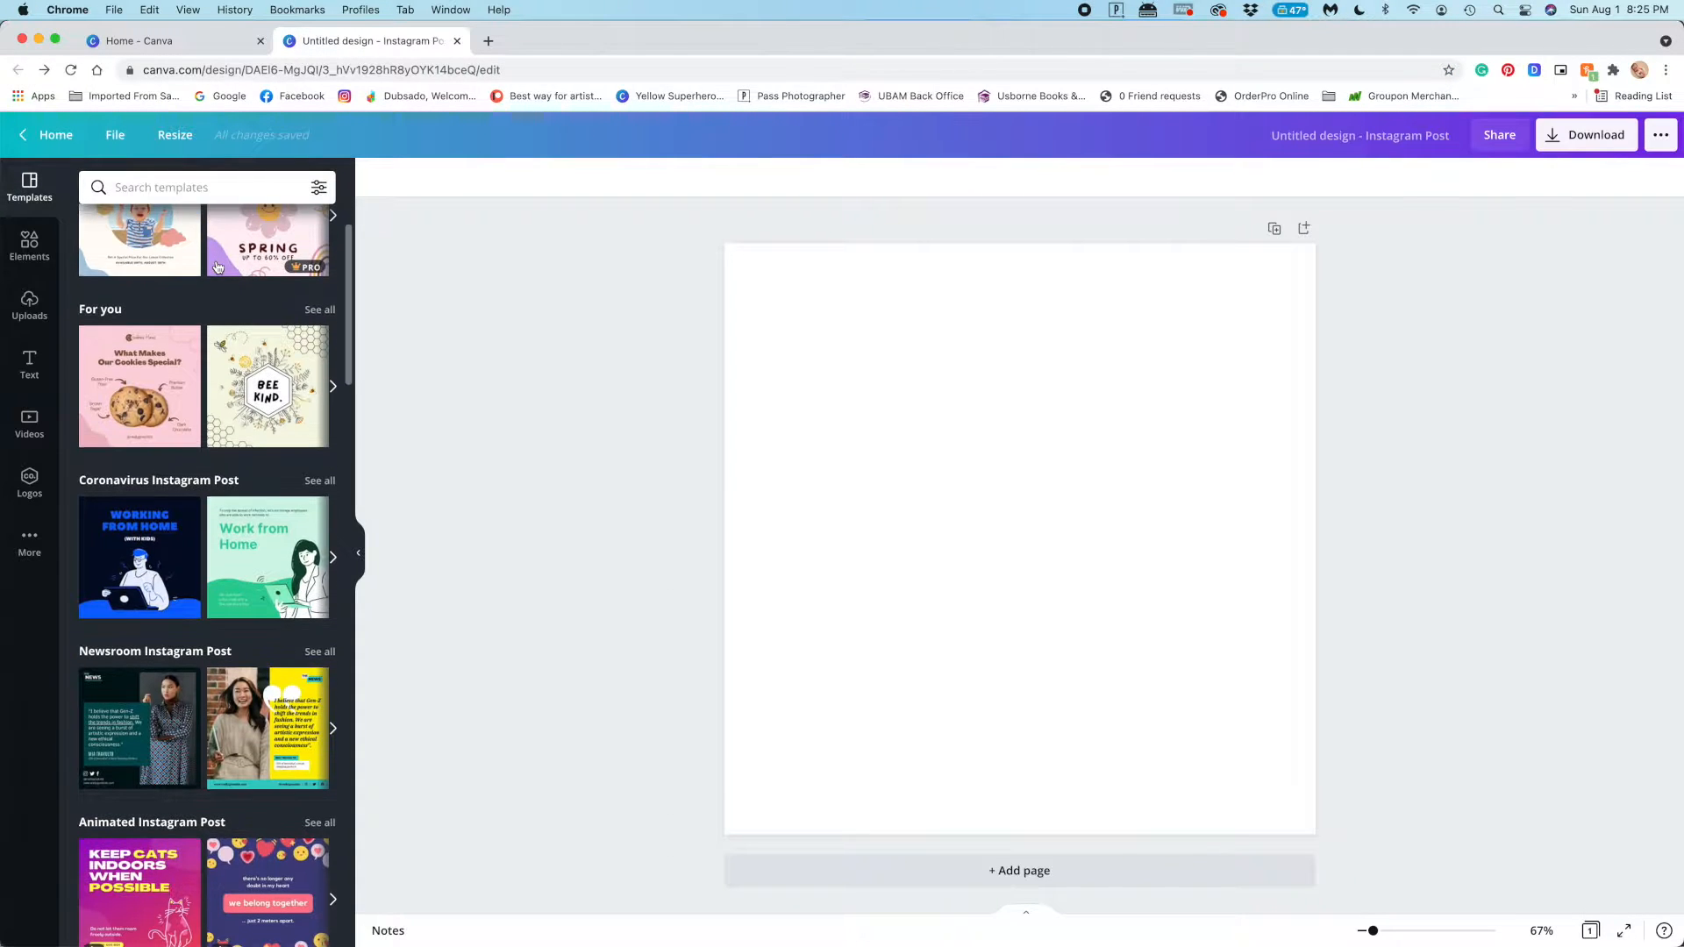
pyautogui.scroll(-1, 217, 268)
pyautogui.click(317, 293)
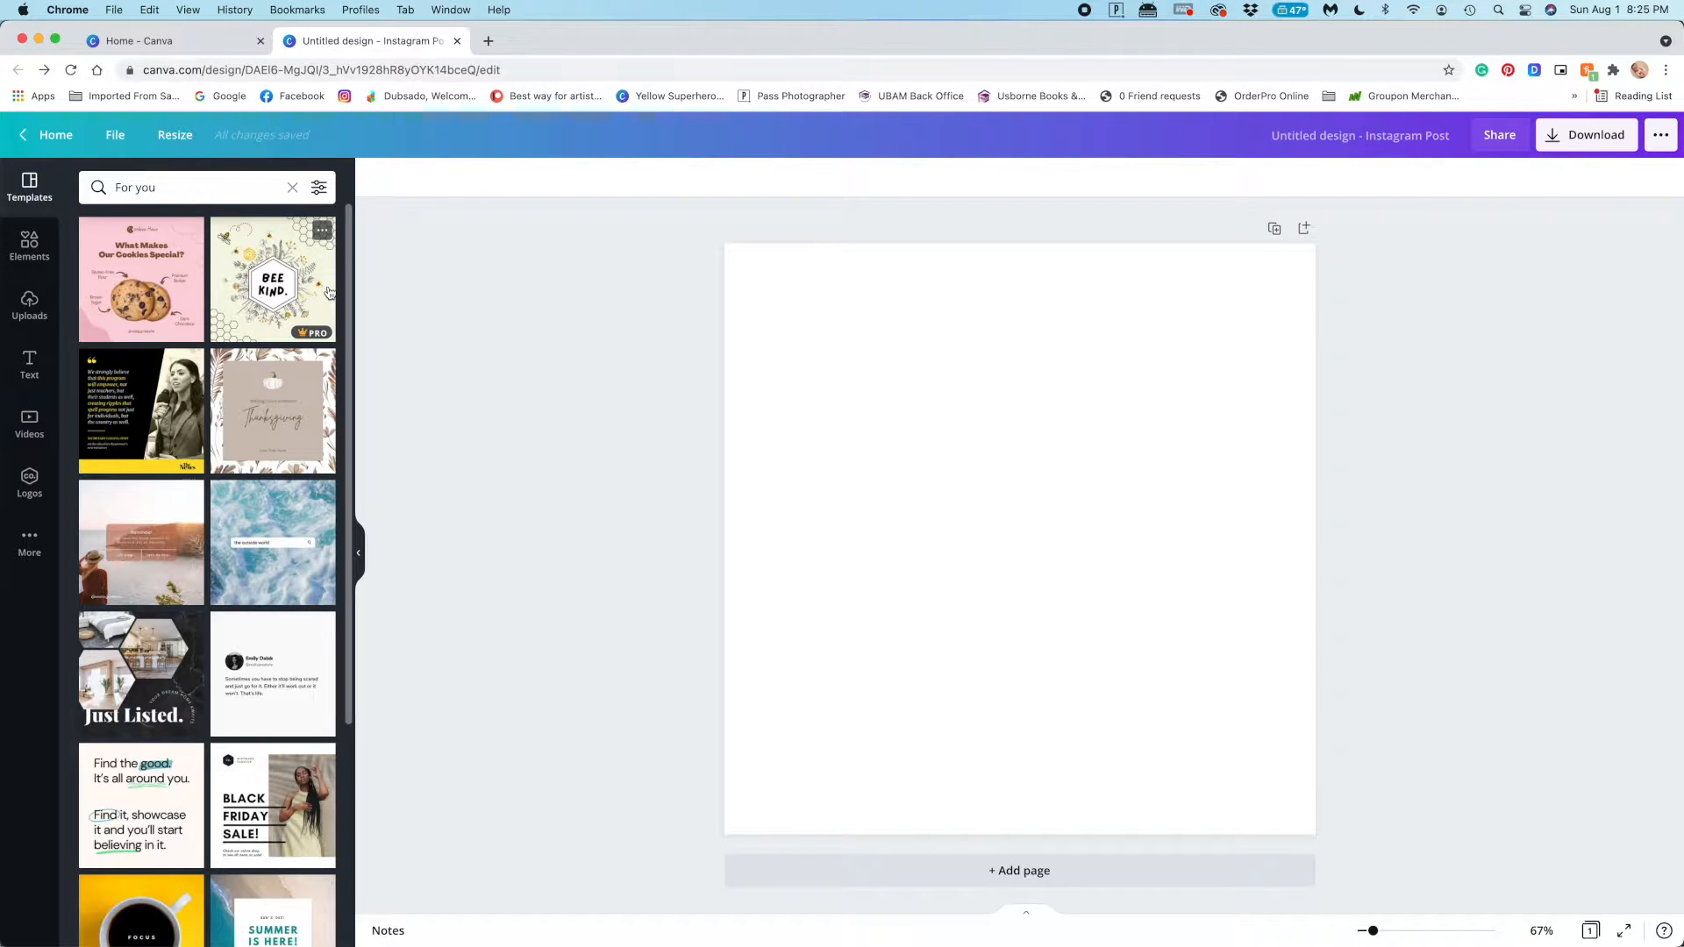
pyautogui.scroll(-5, 280, 307)
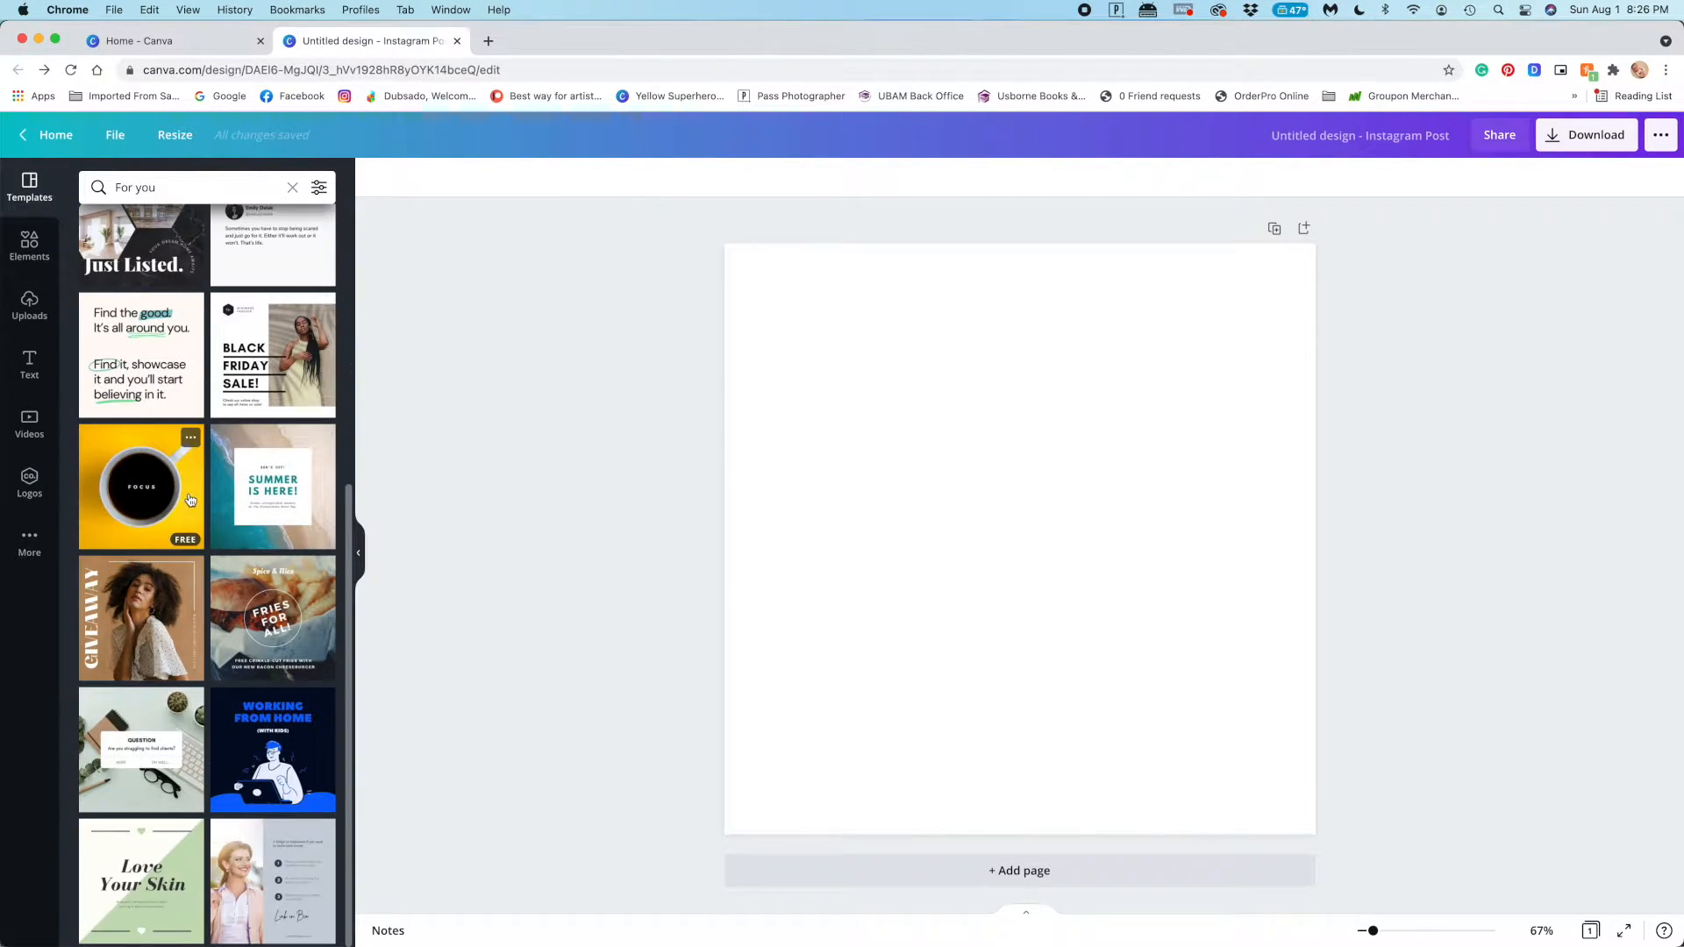
pyautogui.scroll(5, 191, 362)
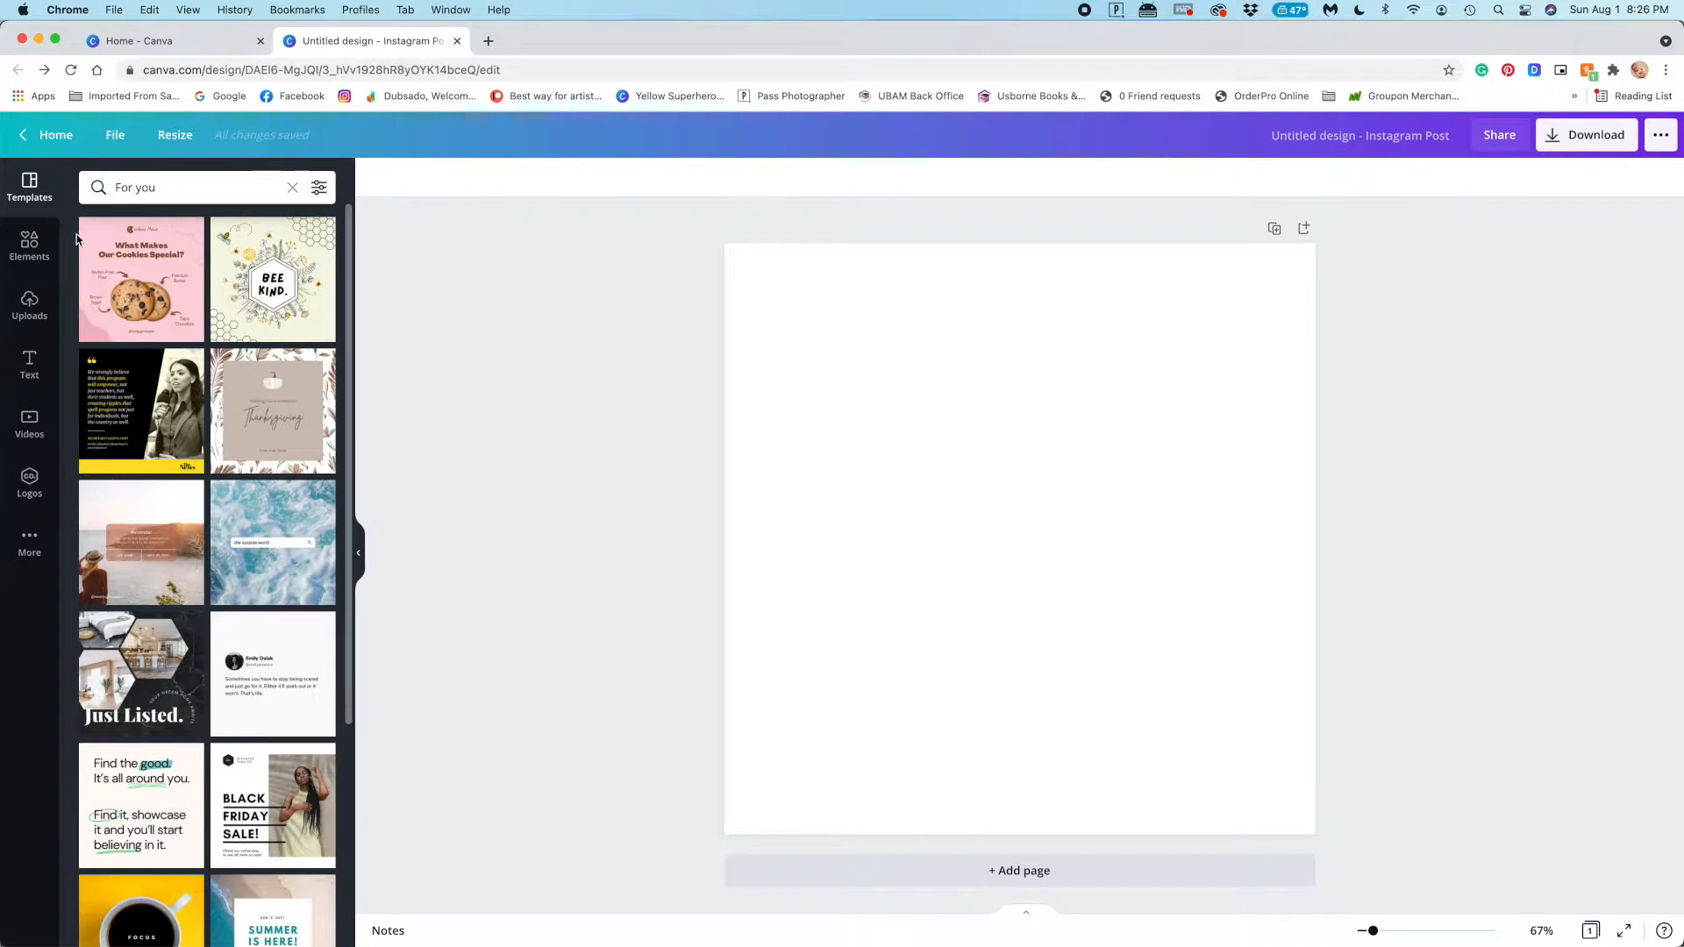
# Clear the For you filter and look through the Instagram post template categories
pyautogui.click(290, 190)
pyautogui.scroll(-8, 228, 587)
pyautogui.scroll(-5, 226, 587)
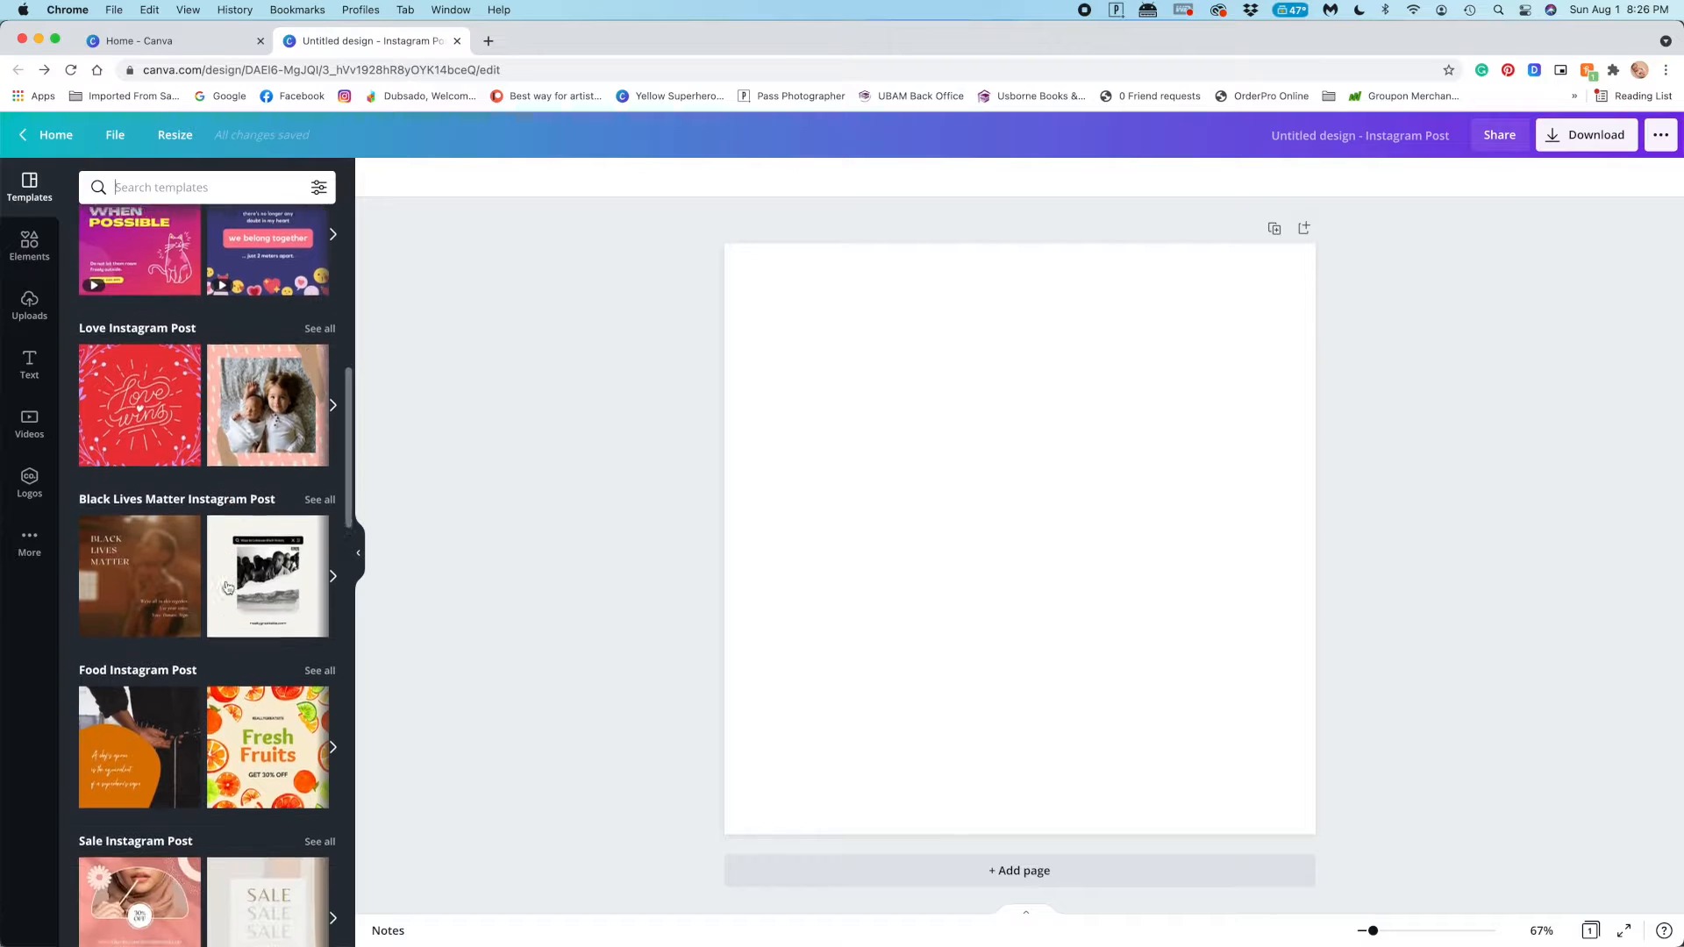
pyautogui.scroll(-20, 233, 671)
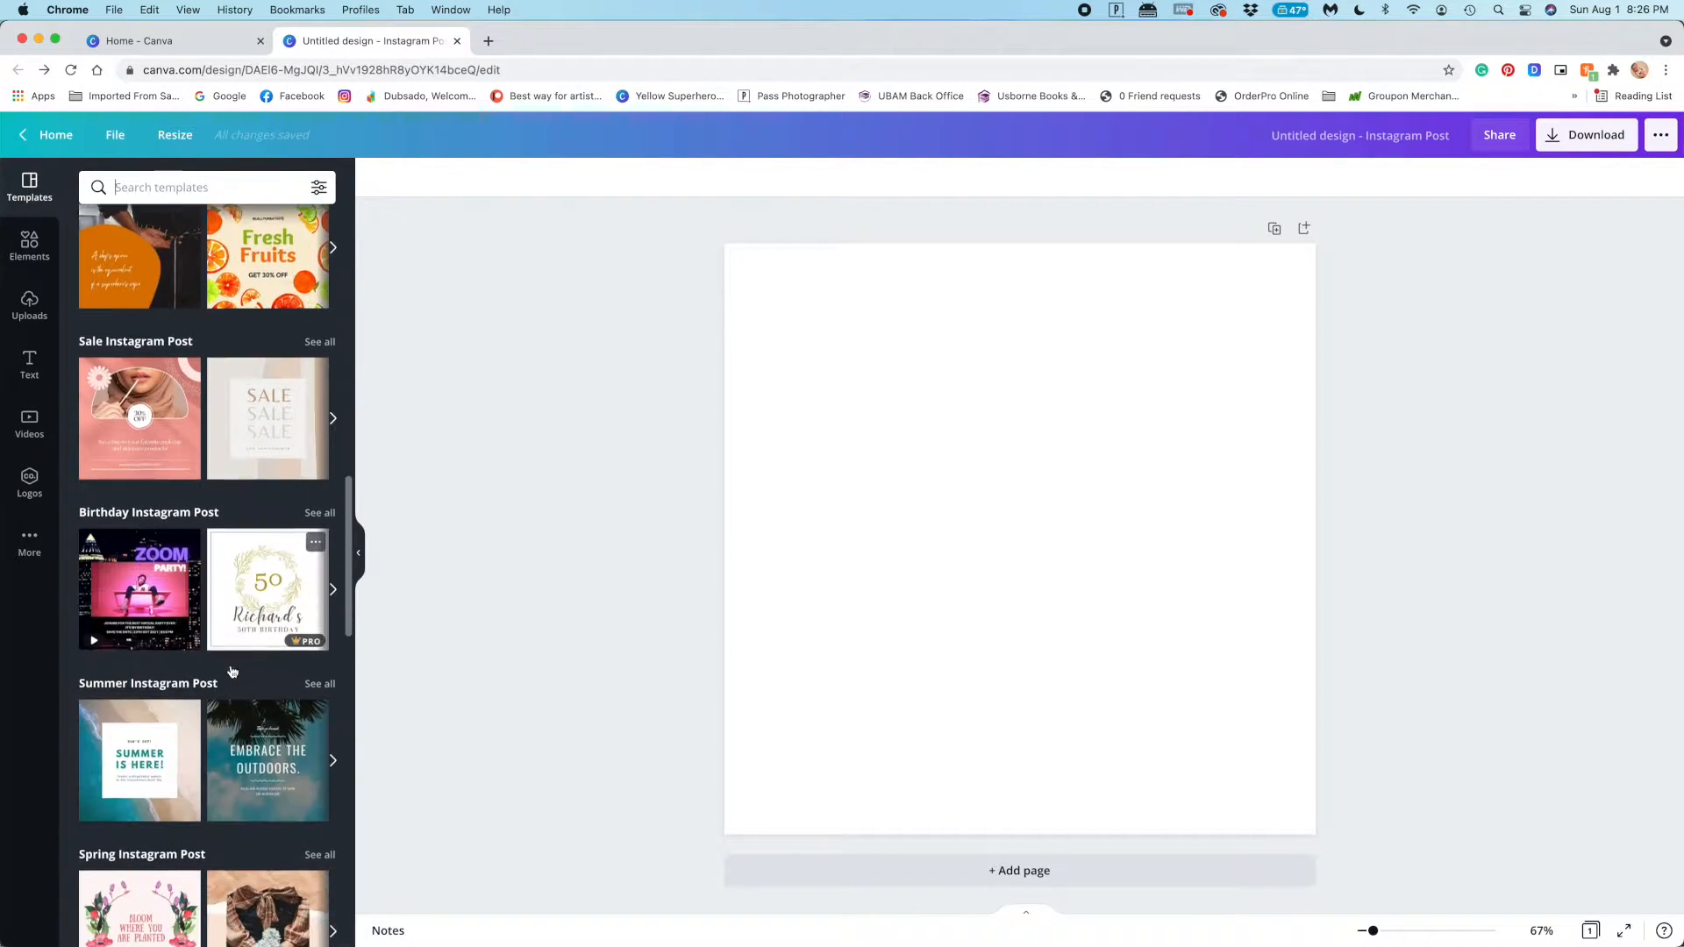
pyautogui.scroll(-20, 230, 665)
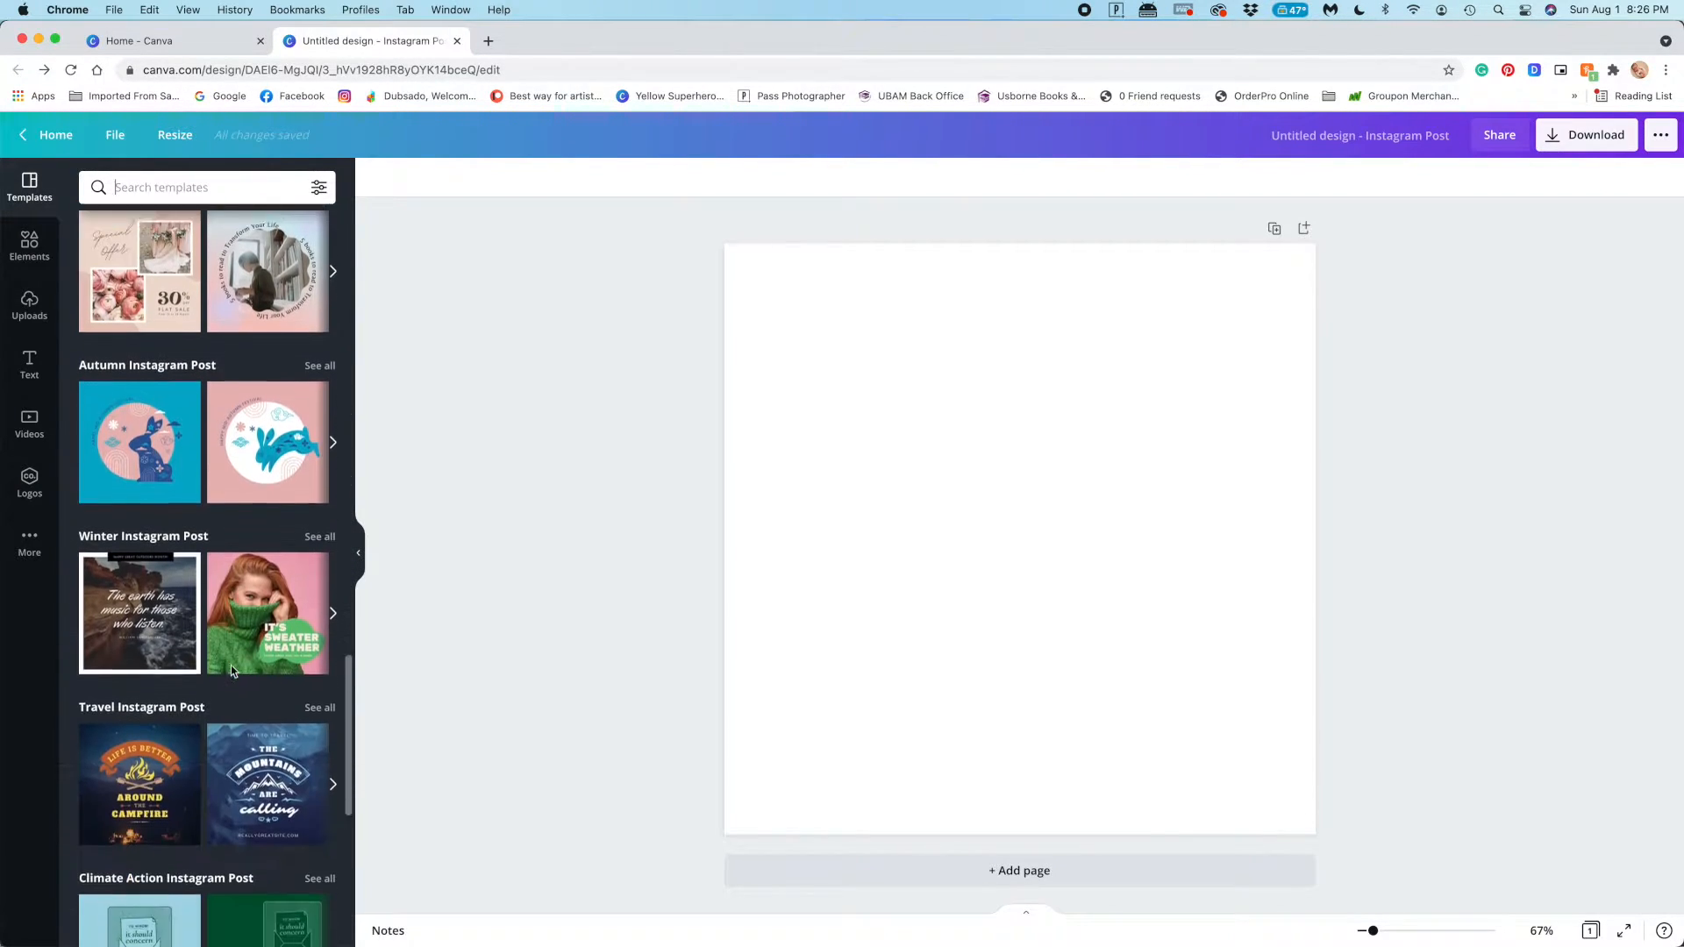
# Preview the Travel Instagram Post row and open its full template collection
pyautogui.scroll(15, 231, 667)
pyautogui.click(334, 762)
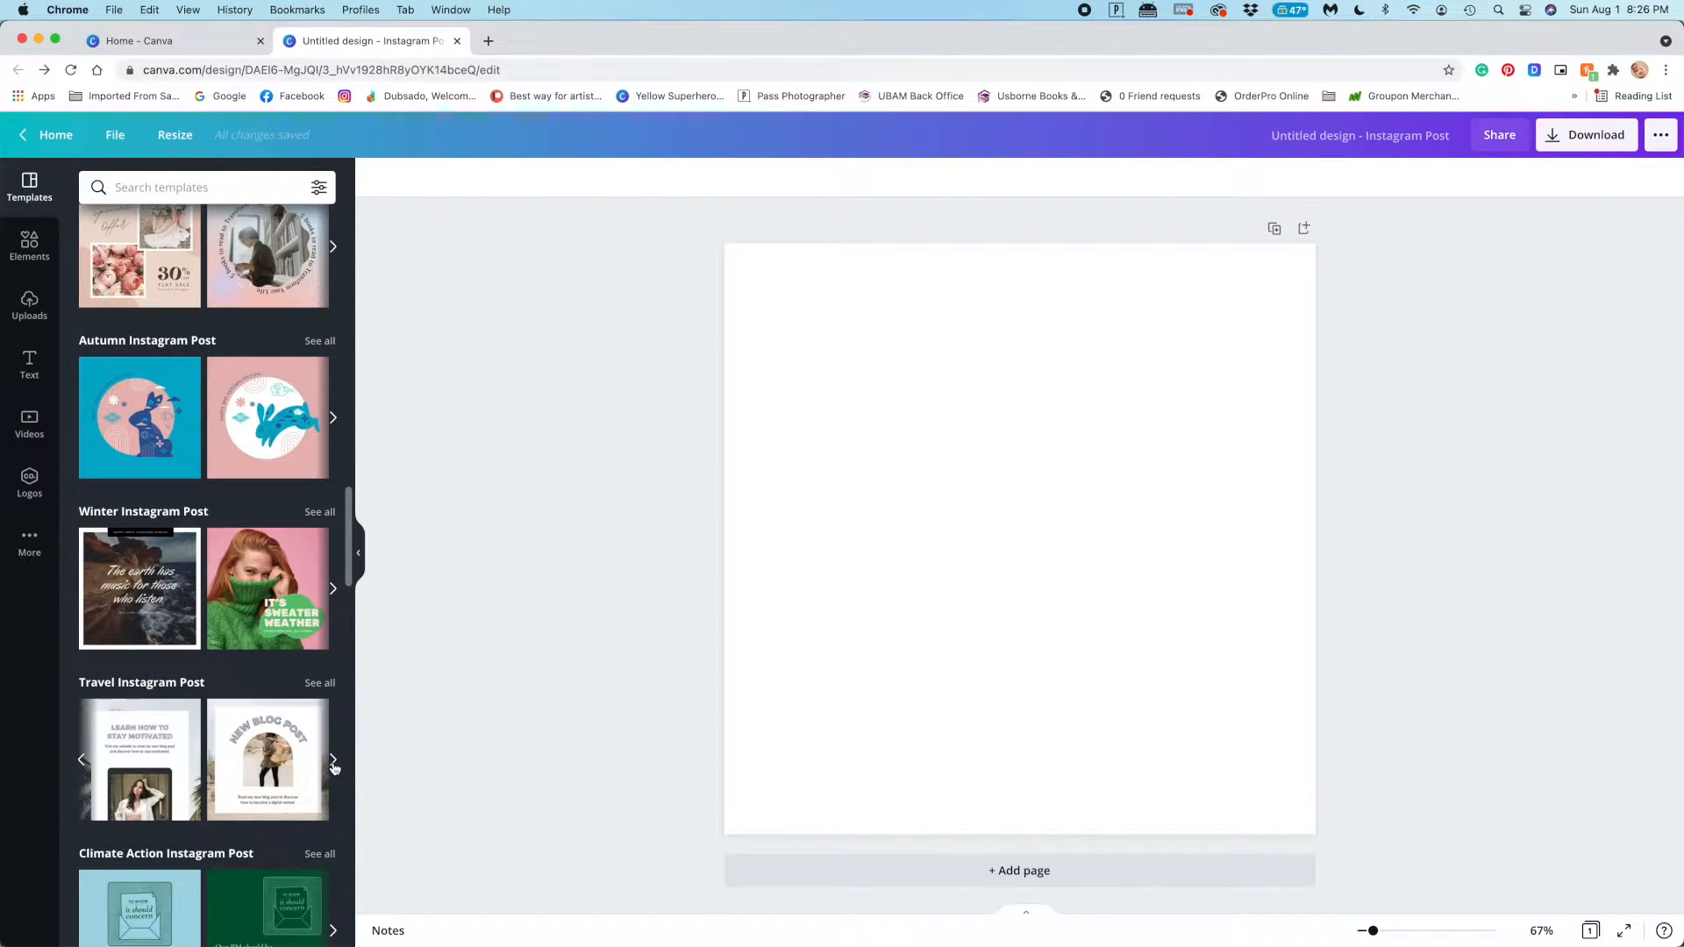
pyautogui.click(334, 762)
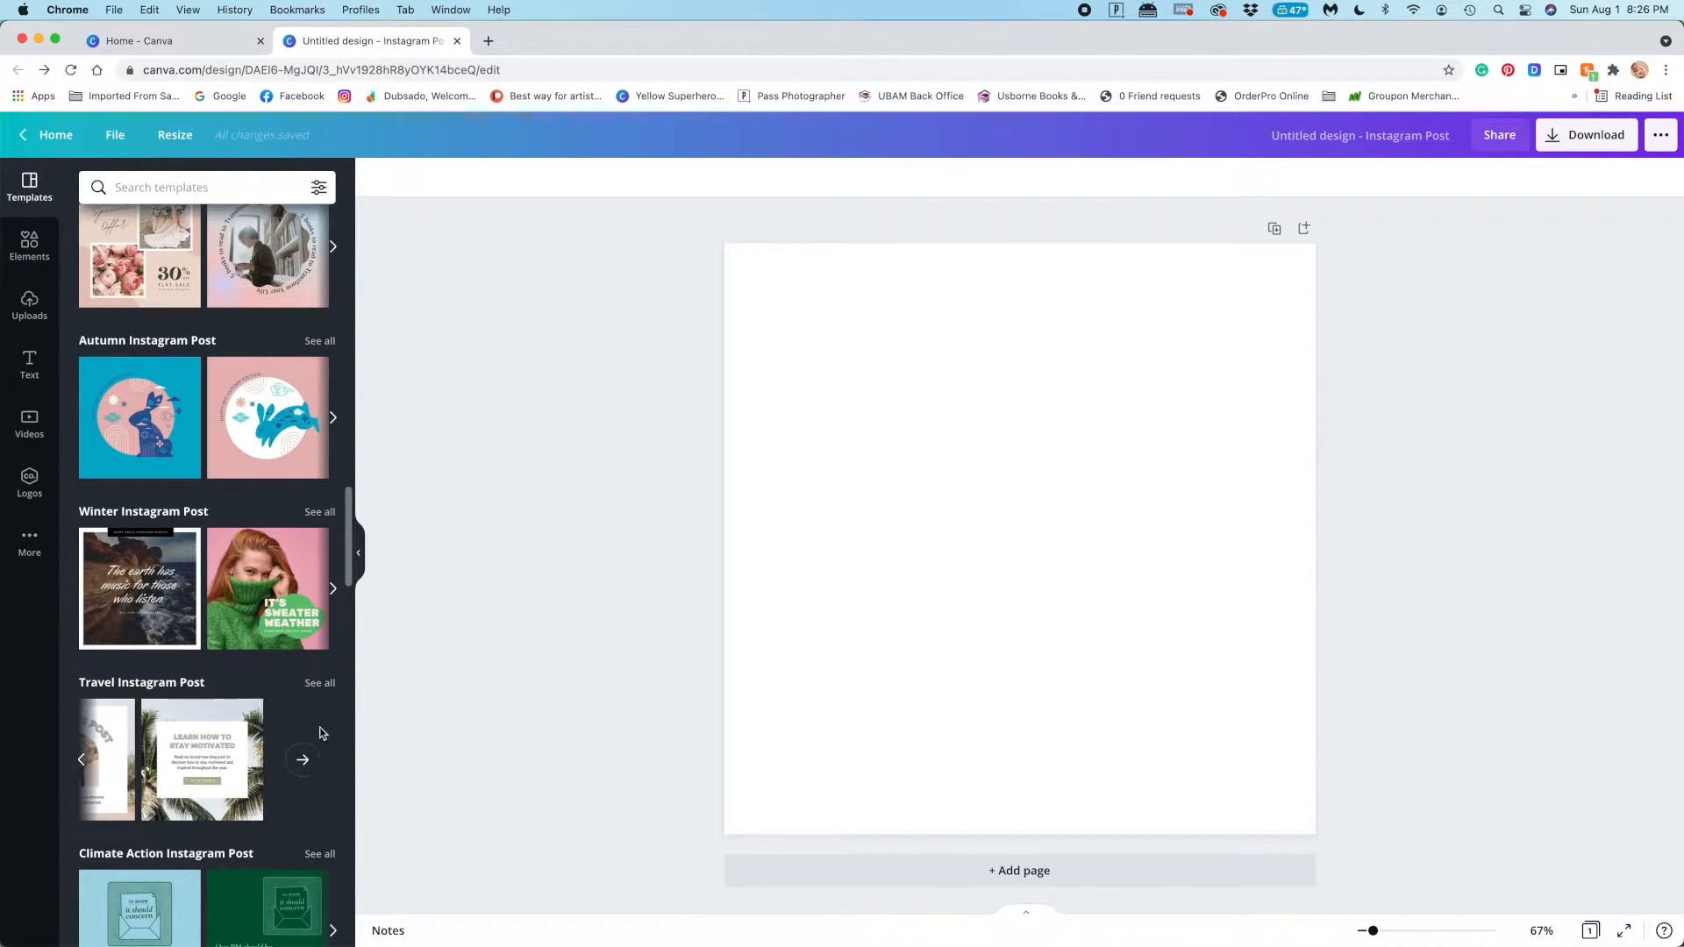
pyautogui.click(319, 682)
# Apply the travel template with a collage of seven photos on a pale background to the blank first page
pyautogui.scroll(-10, 255, 673)
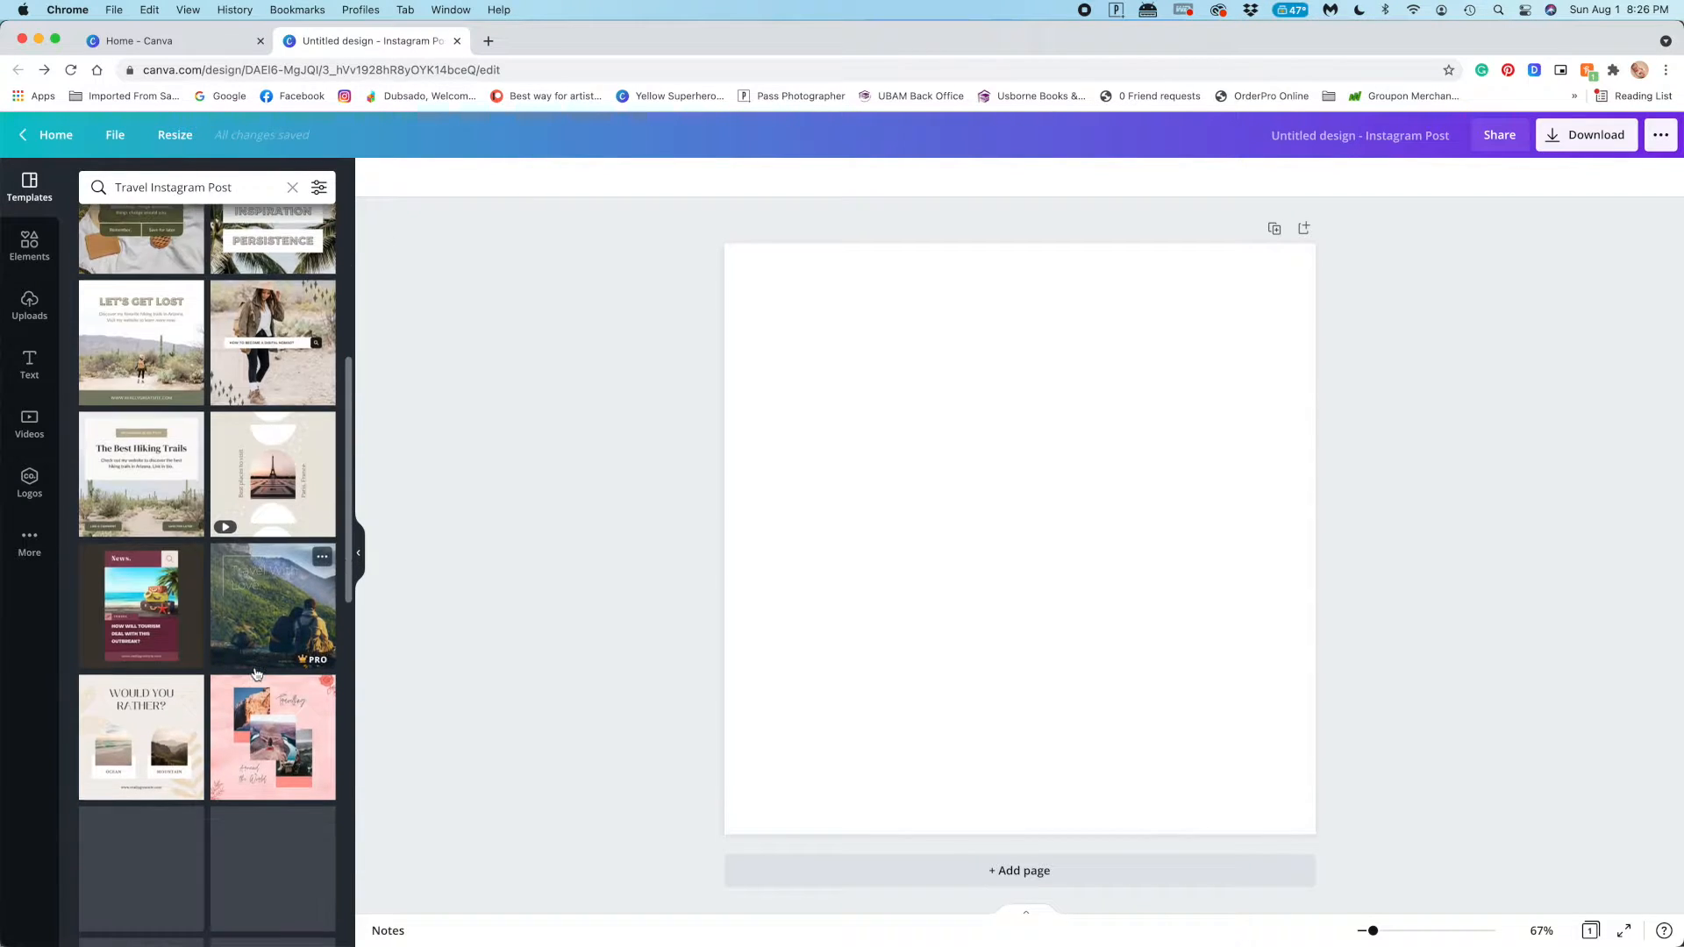
pyautogui.scroll(-6, 255, 673)
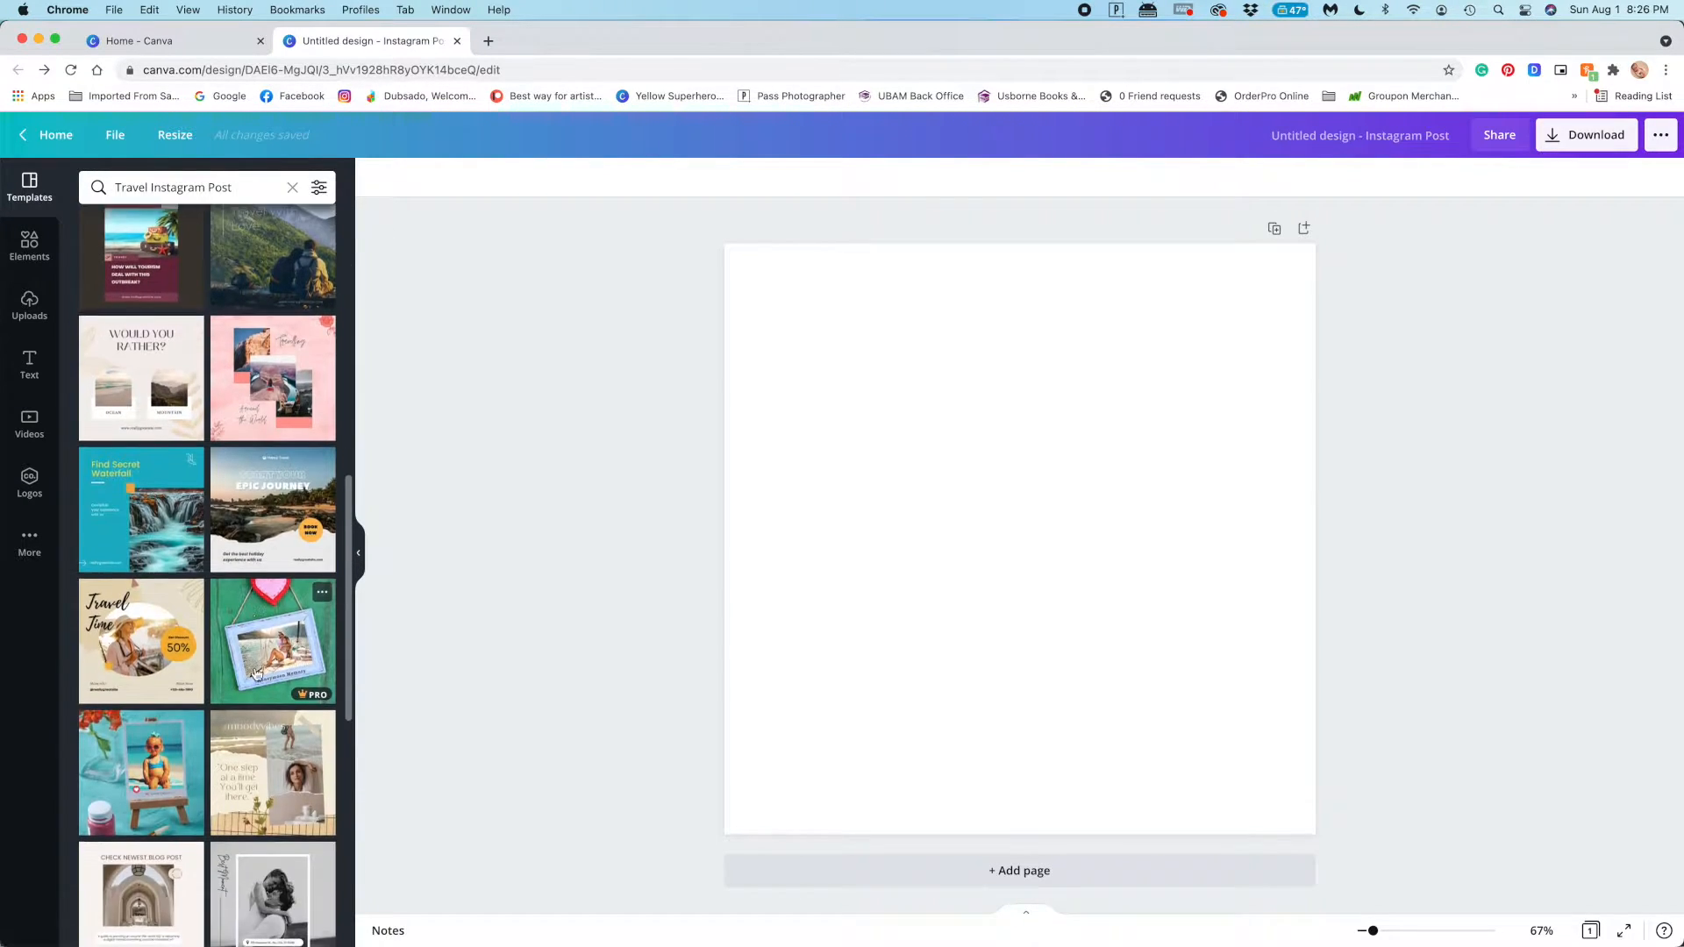
pyautogui.scroll(-3, 256, 674)
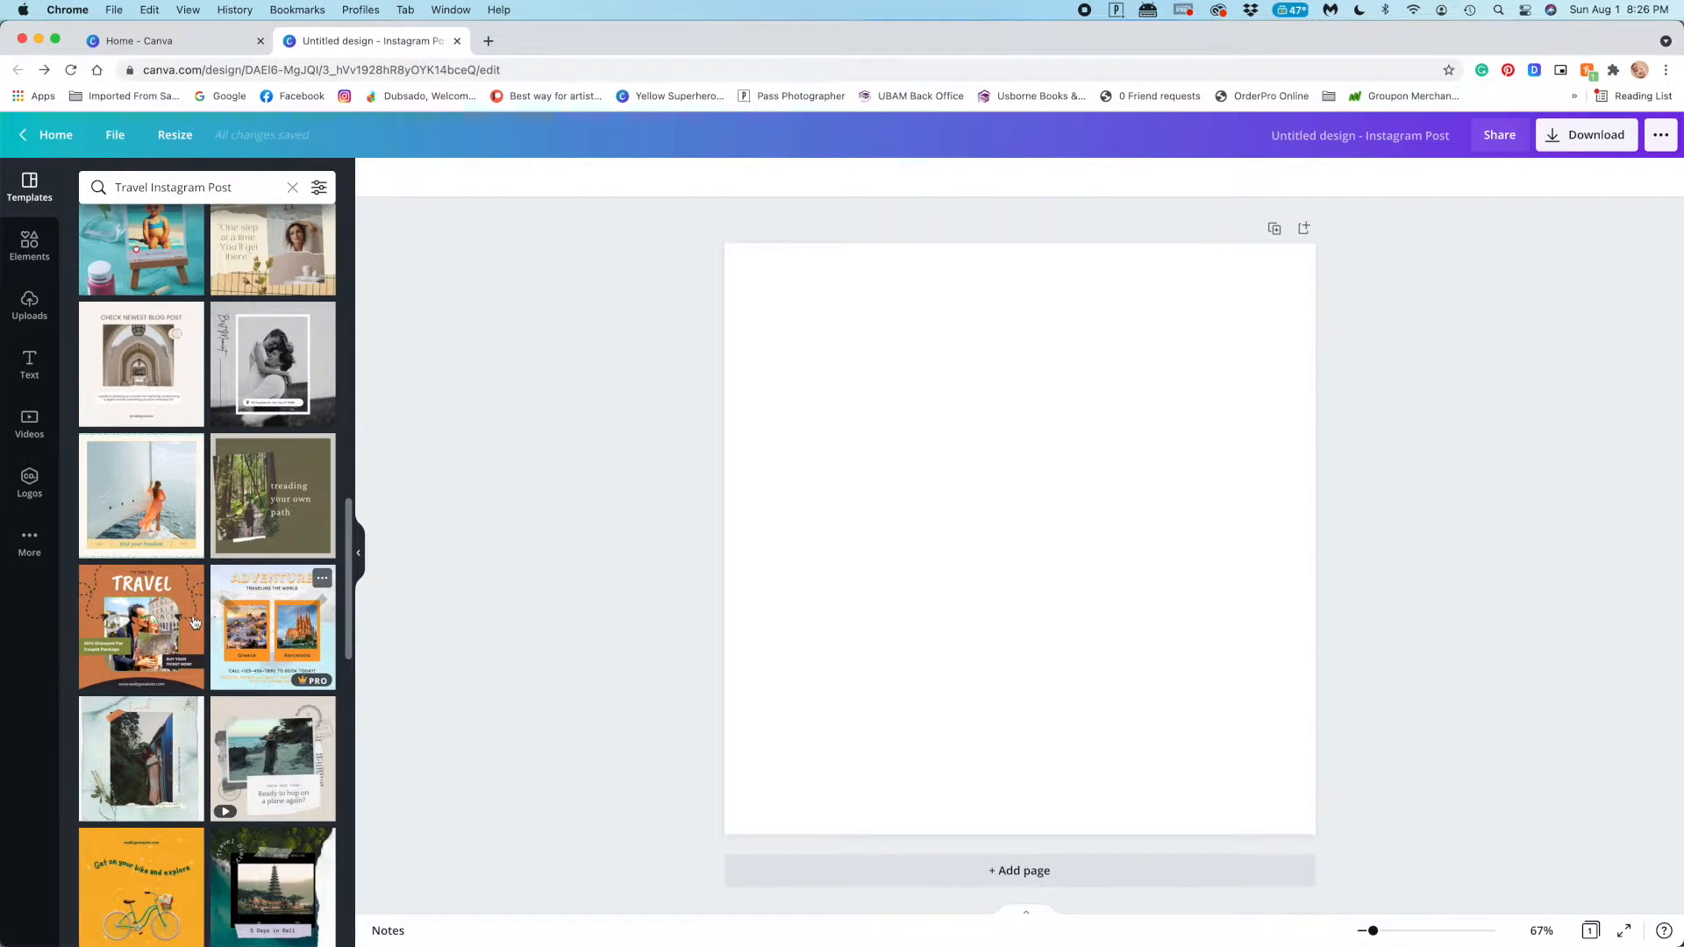
pyautogui.scroll(-1, 259, 643)
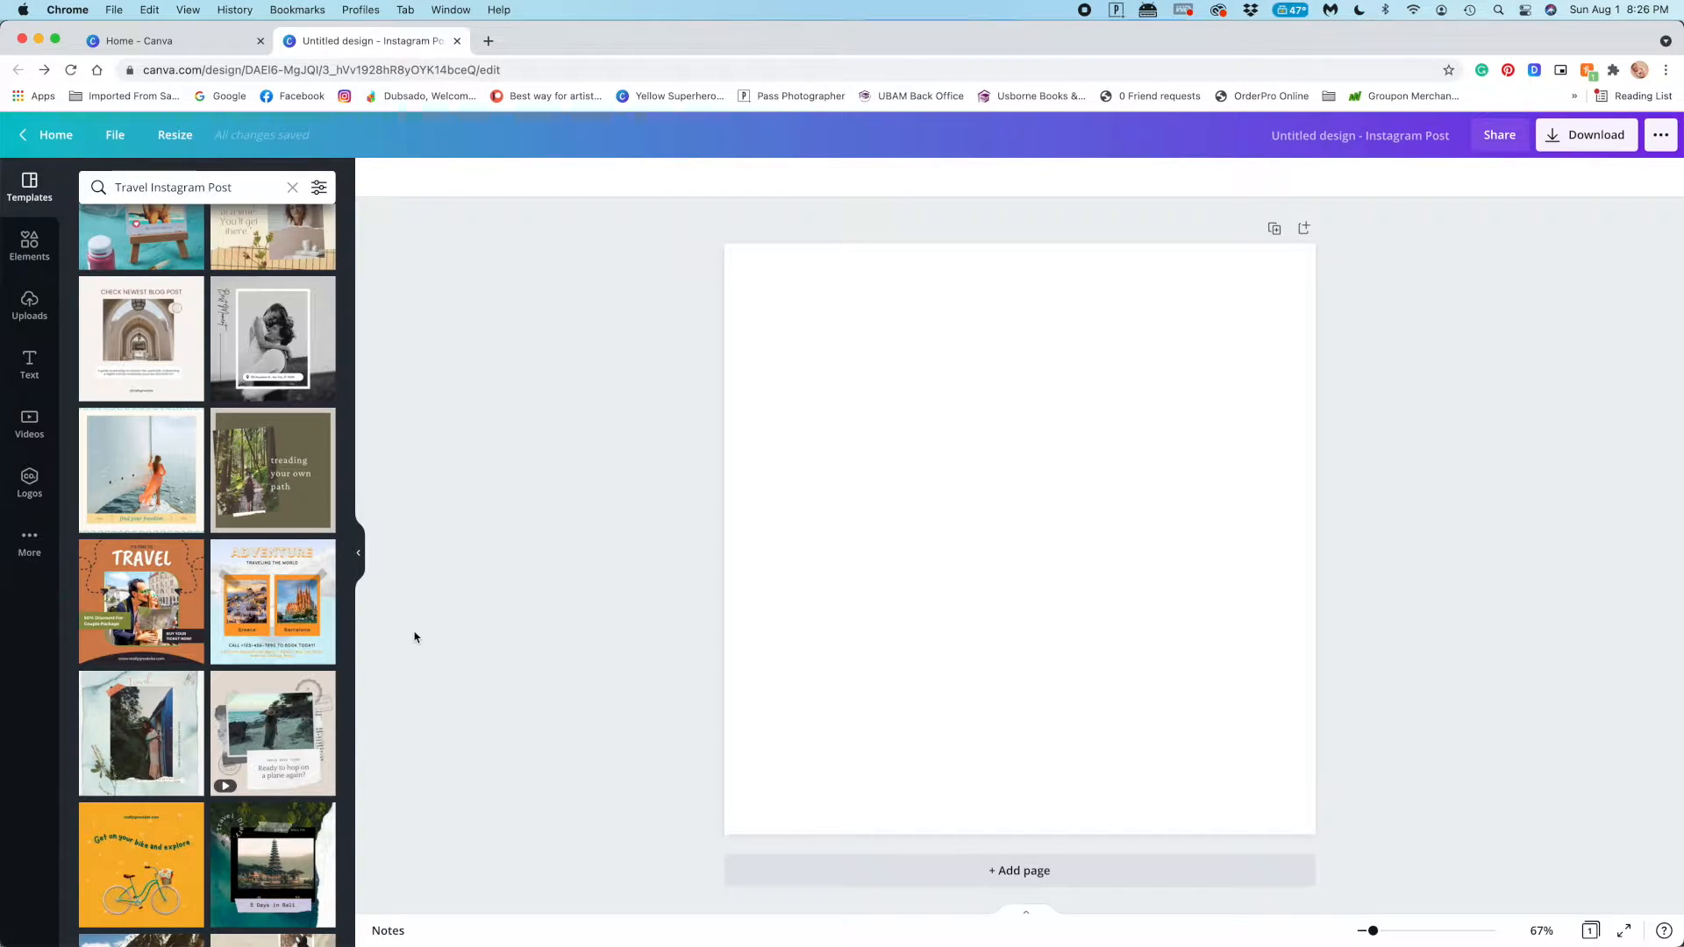
pyautogui.scroll(-3, 245, 480)
pyautogui.scroll(-5, 233, 479)
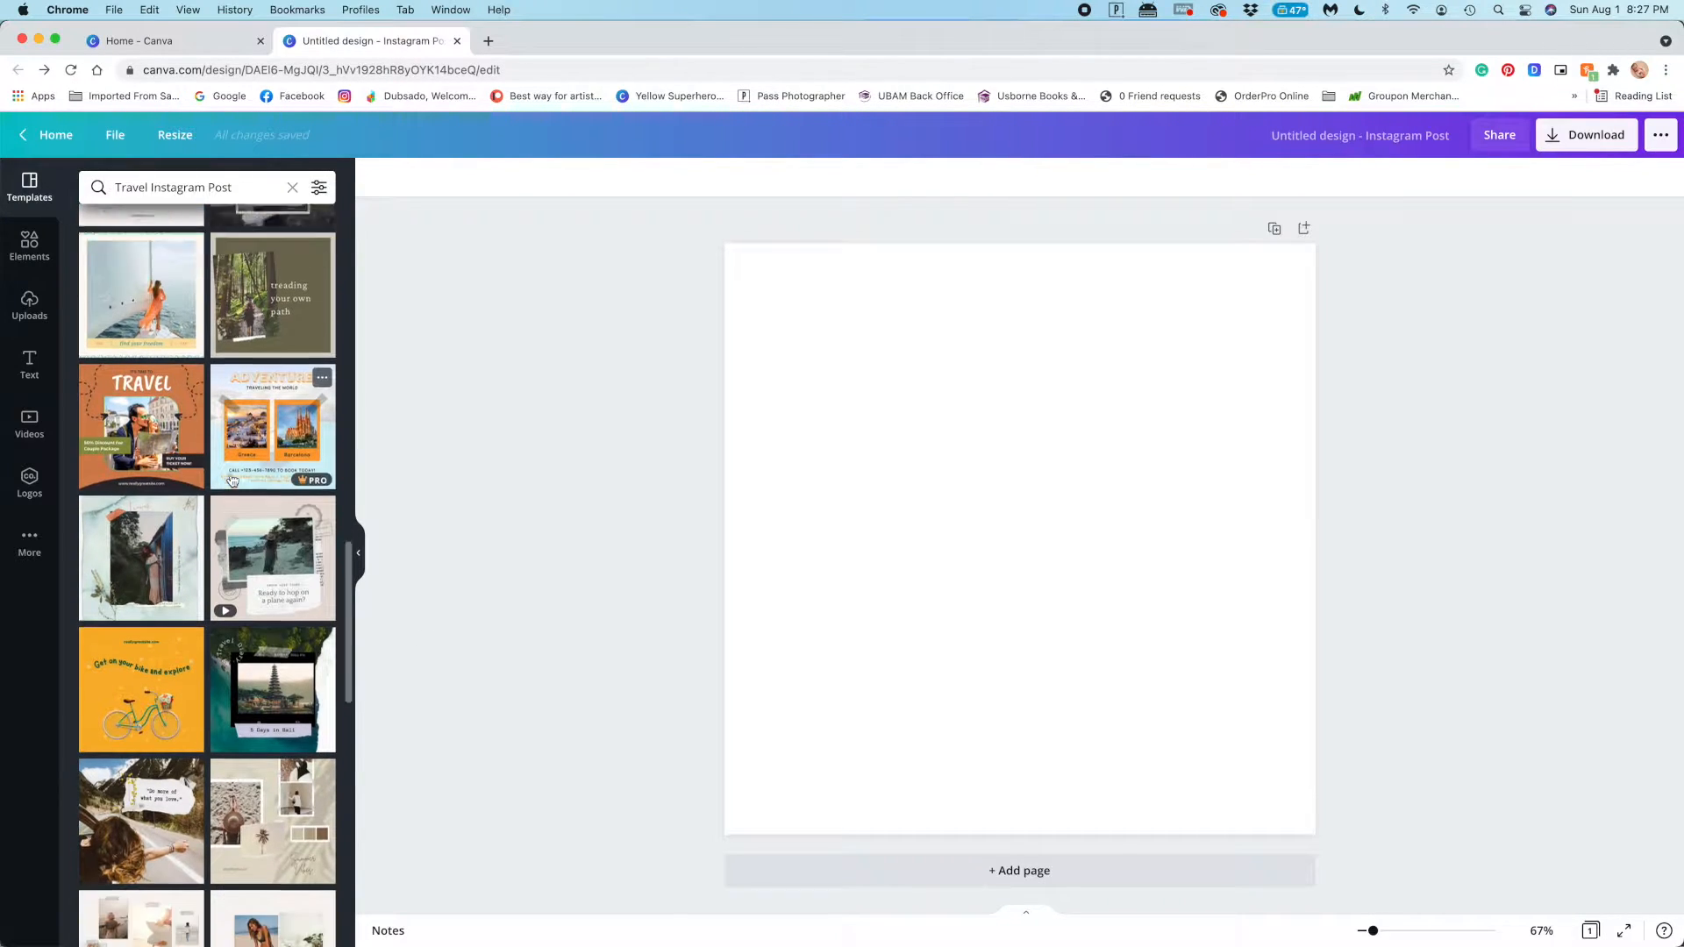
pyautogui.scroll(-4, 274, 628)
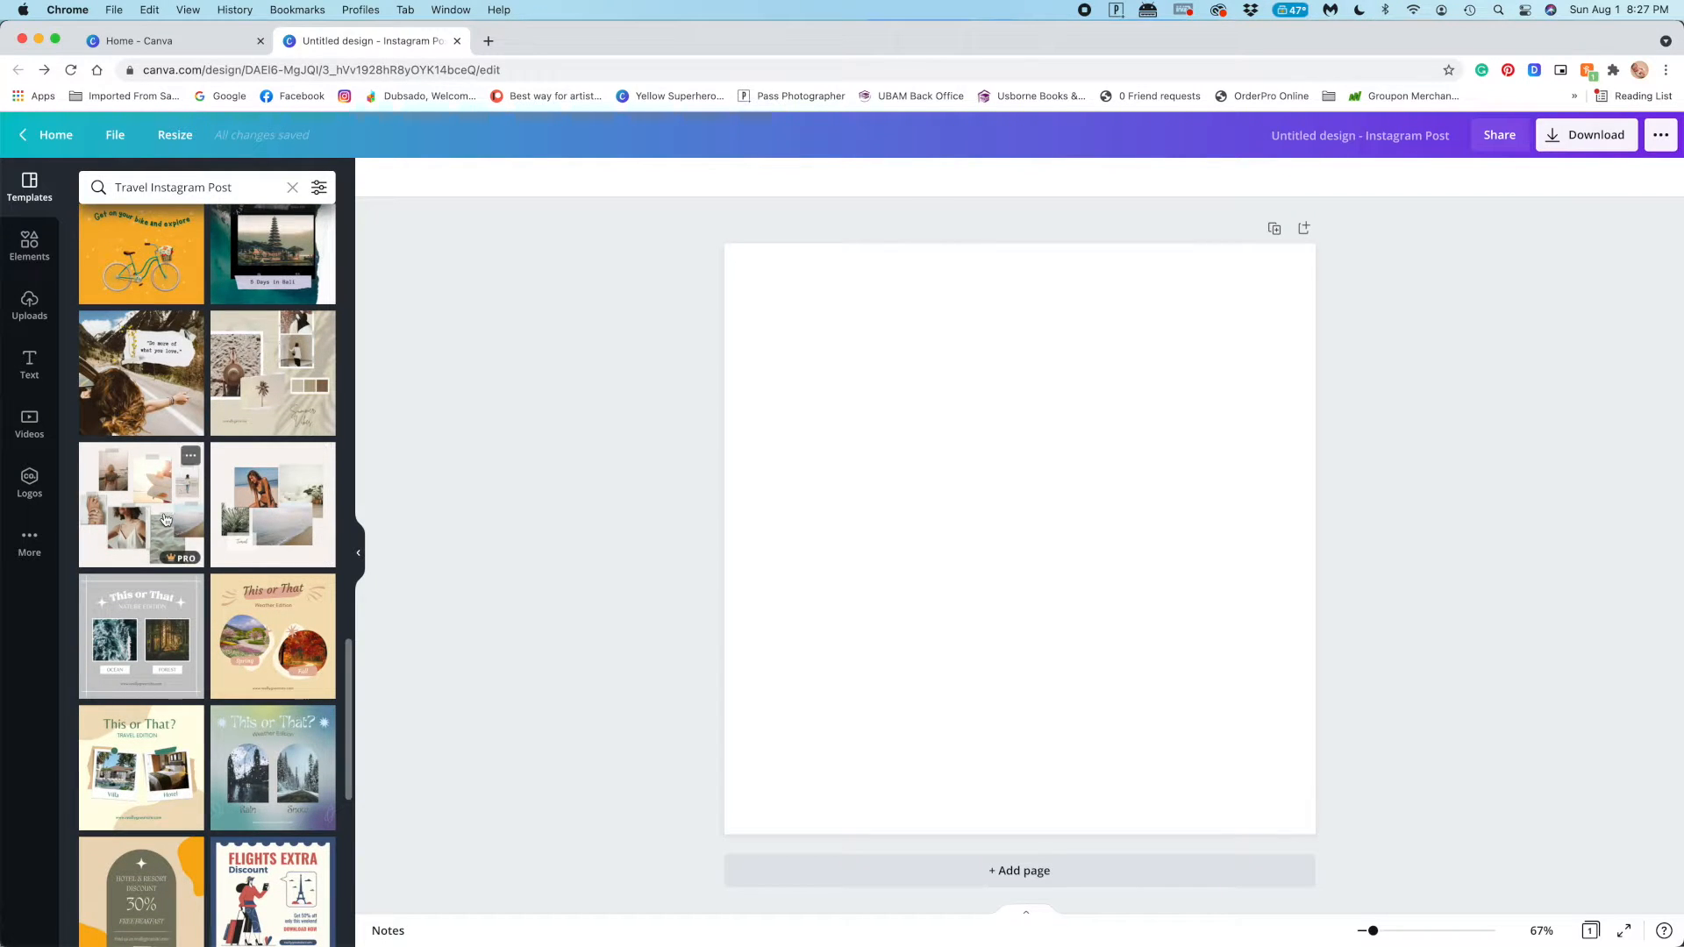
pyautogui.click(161, 507)
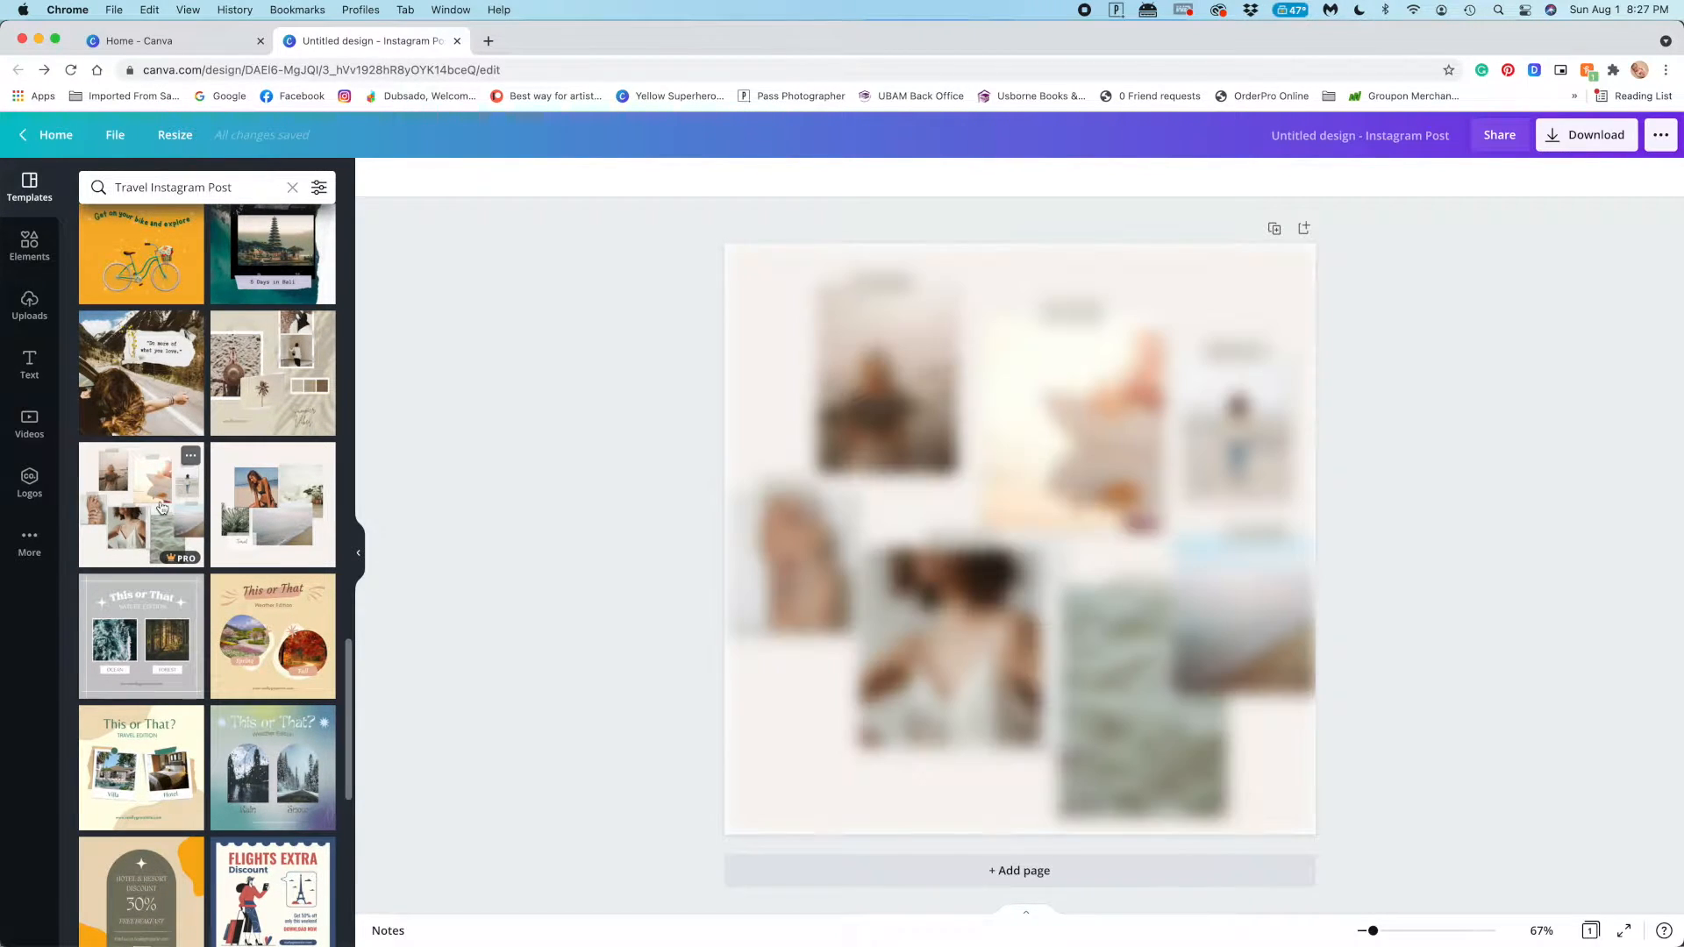
# Add a second page and apply the beige travel moodboard template with photos, colour swatches and leaf shadows
pyautogui.click(985, 873)
pyautogui.scroll(2, 305, 486)
pyautogui.click(305, 487)
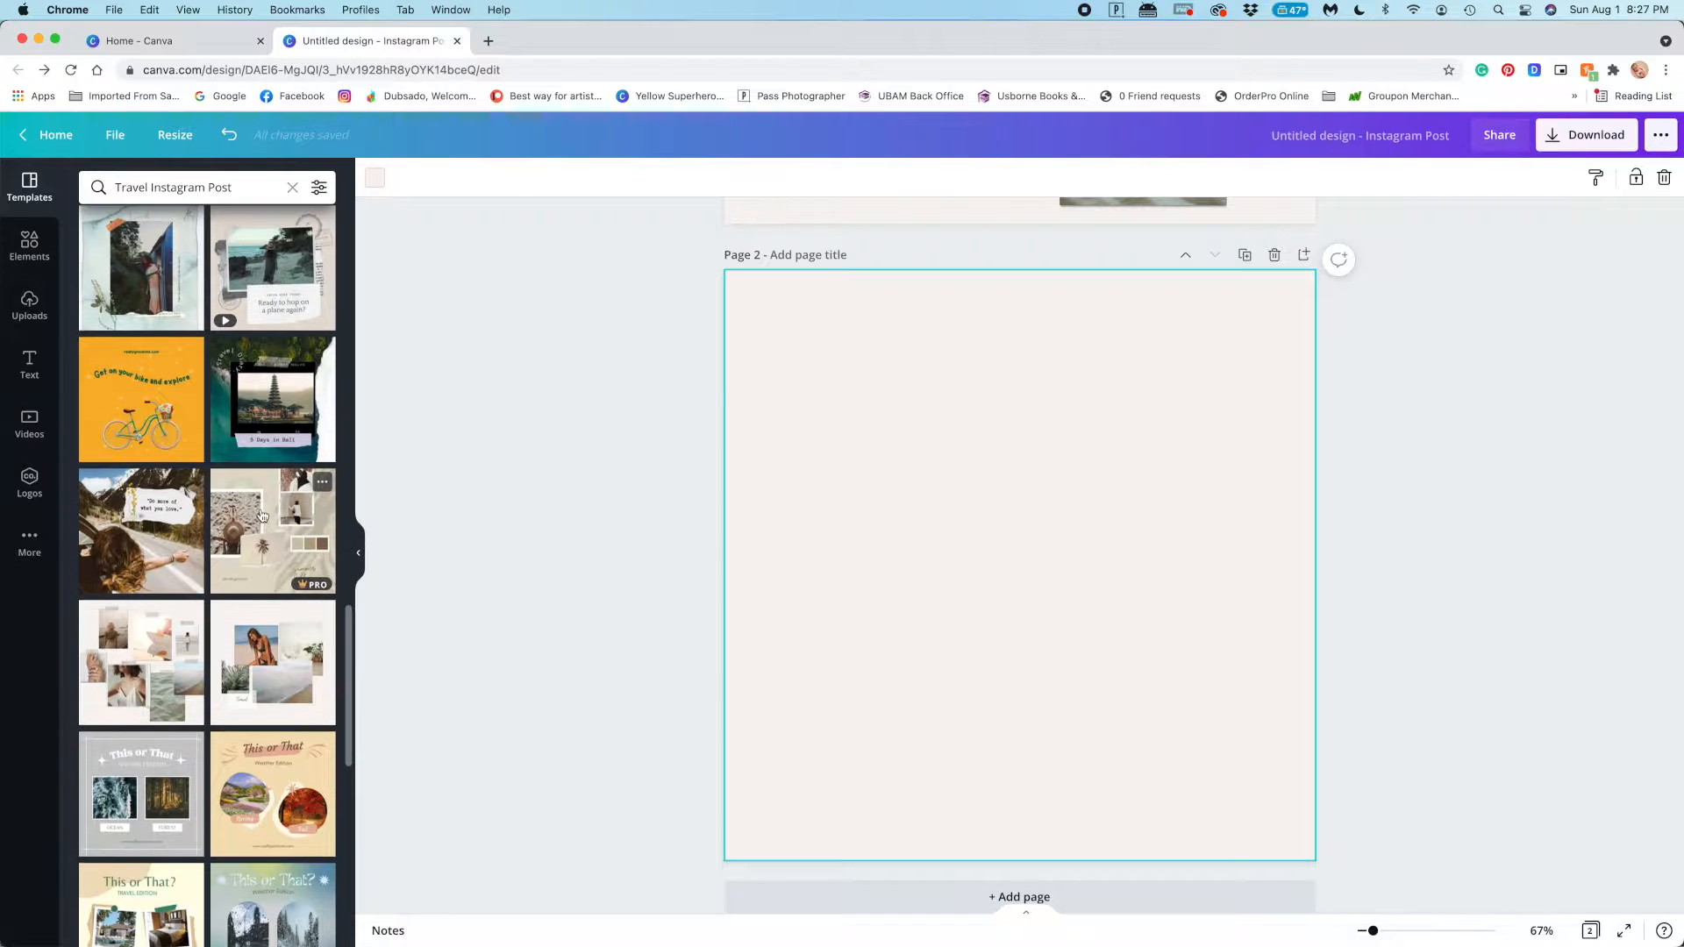
# Add a third page and apply the orange "It's Time to Travel" template with the couple holding a map
pyautogui.click(1022, 896)
pyautogui.scroll(2, 223, 529)
pyautogui.scroll(2, 223, 530)
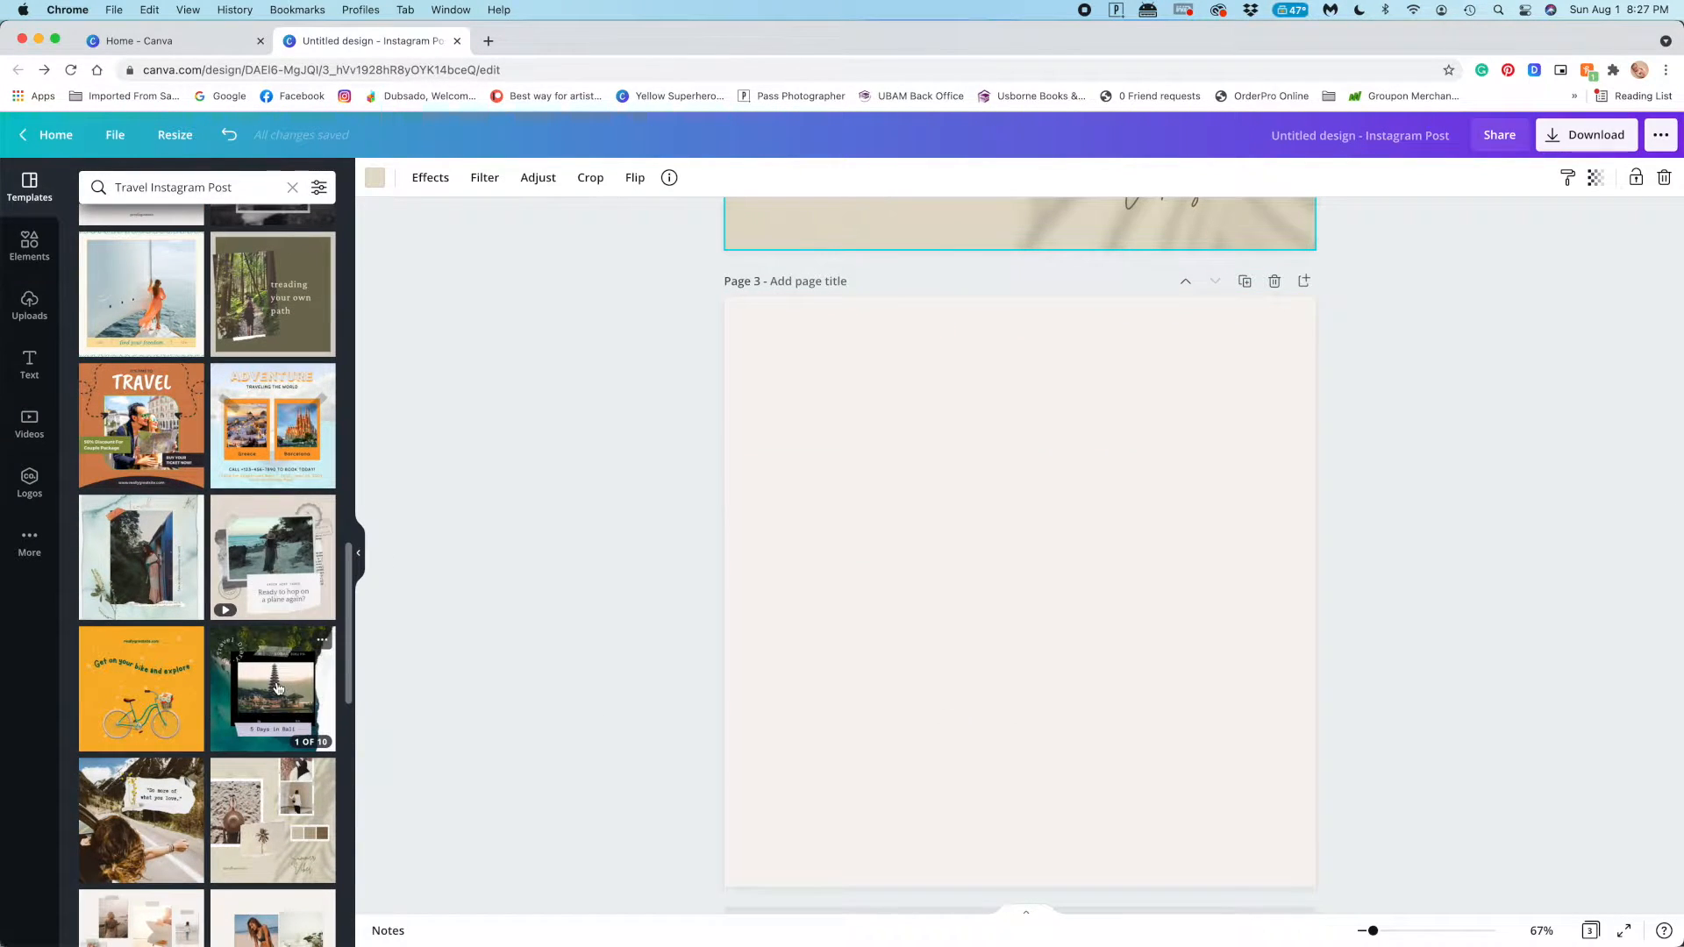
pyautogui.scroll(2, 131, 550)
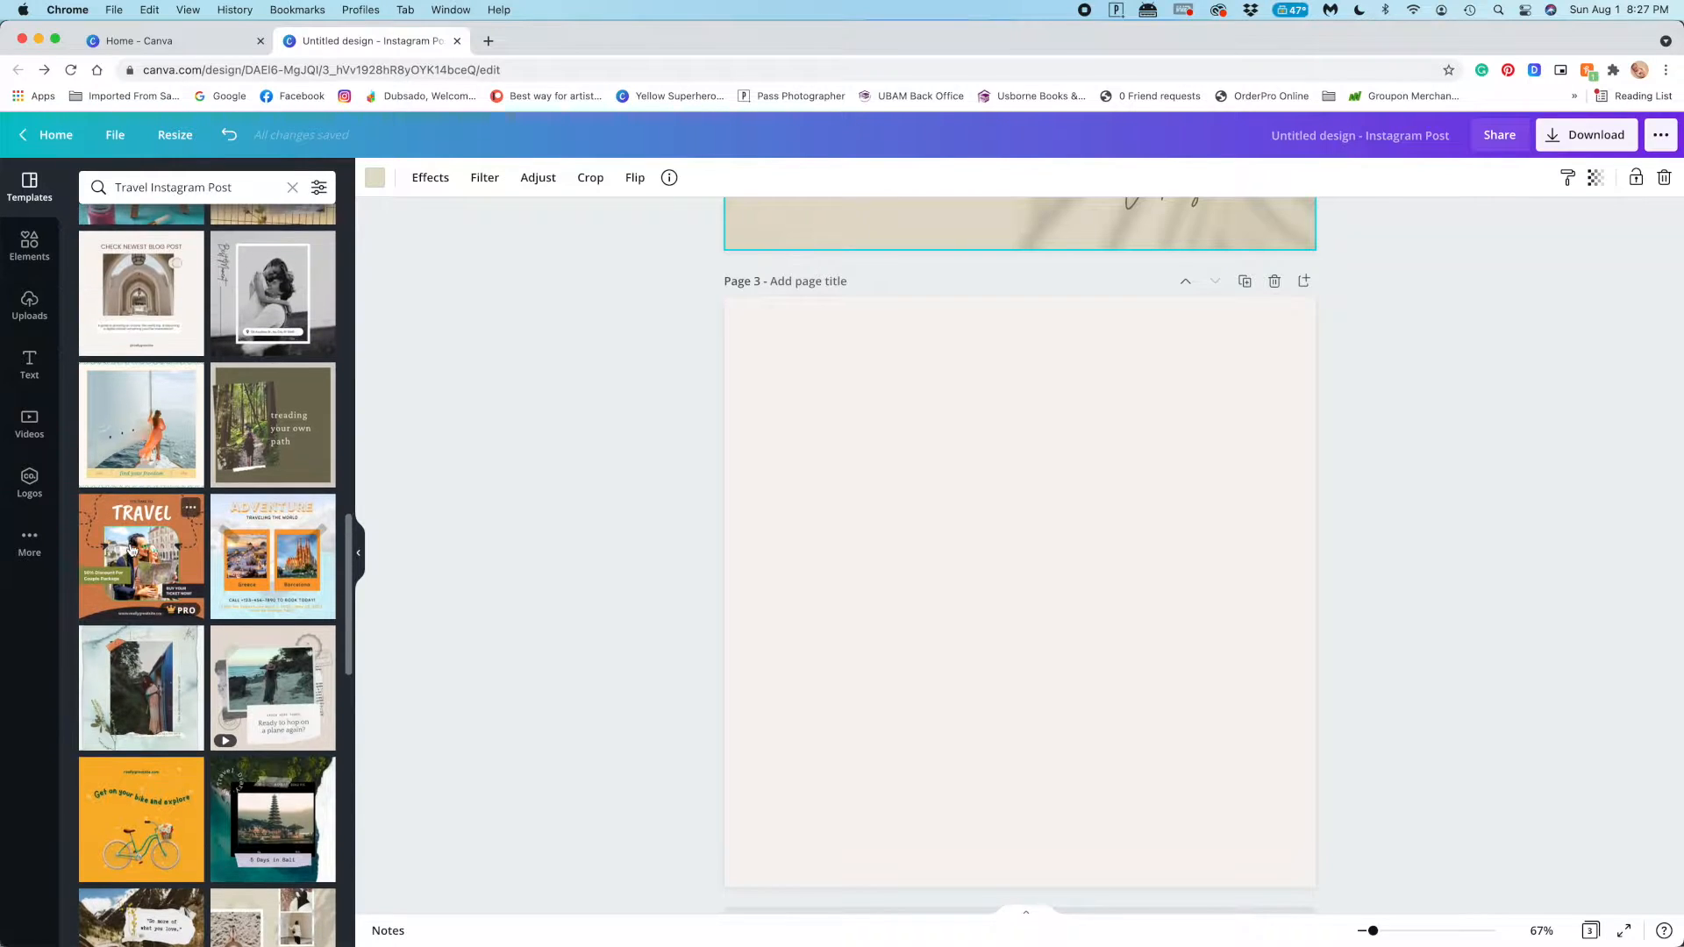
pyautogui.click(154, 553)
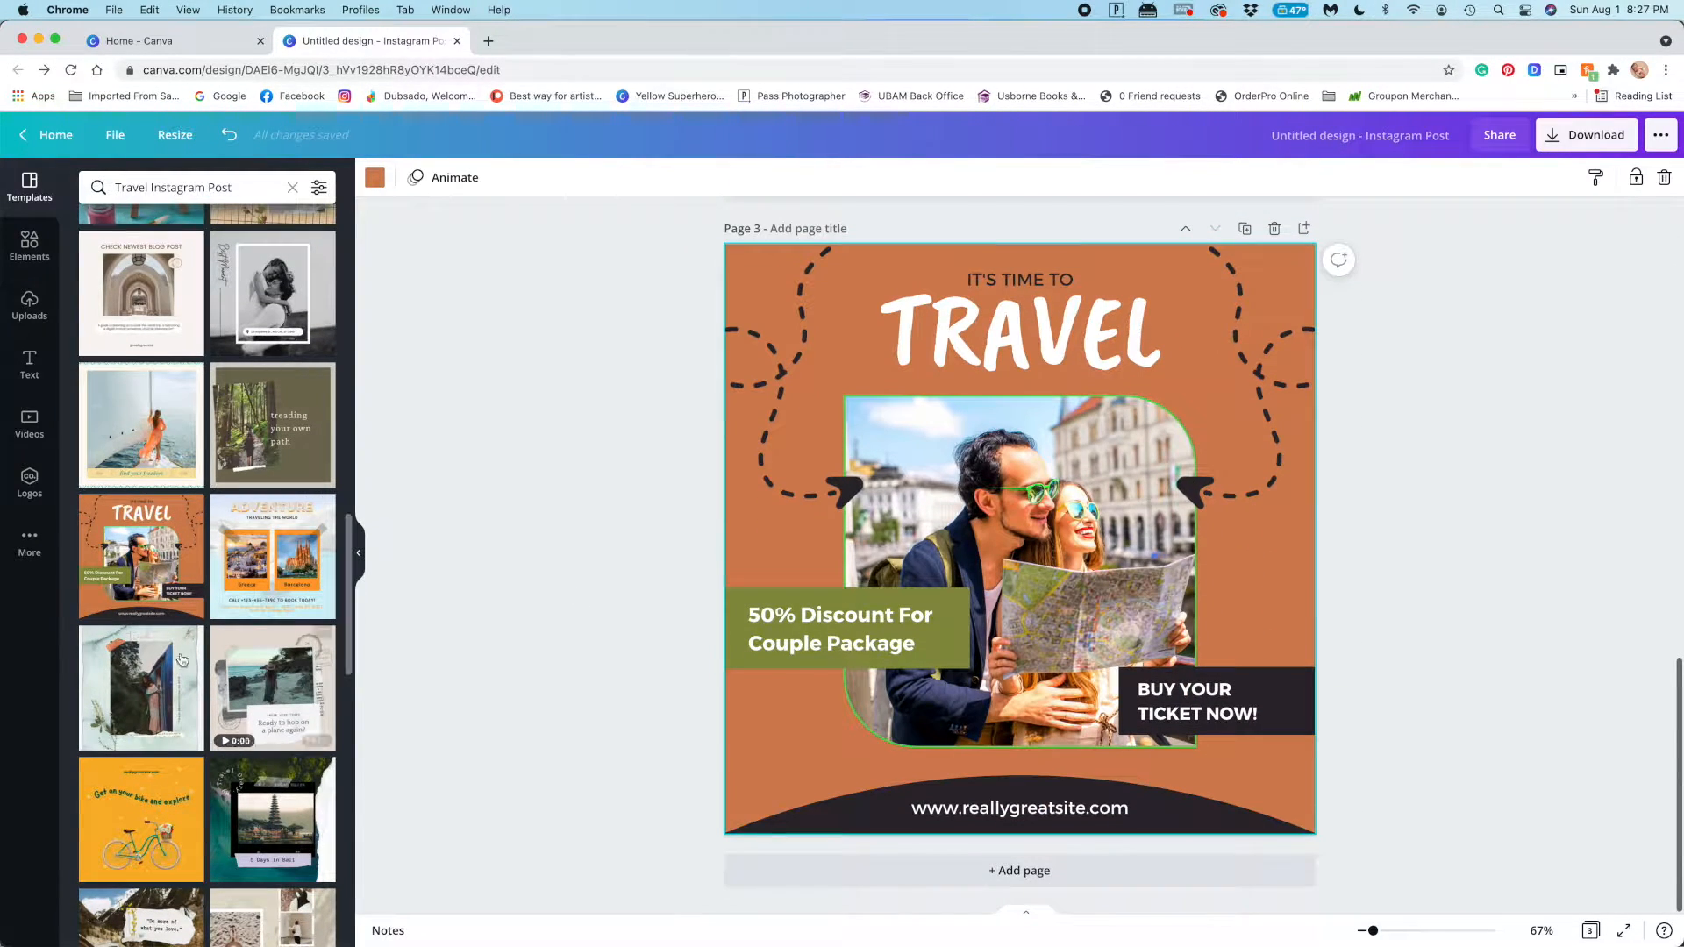
# Add a fourth page and apply the template of a woman in a long skirt walking on the beach
pyautogui.scroll(-5, 189, 658)
pyautogui.scroll(-6, 189, 658)
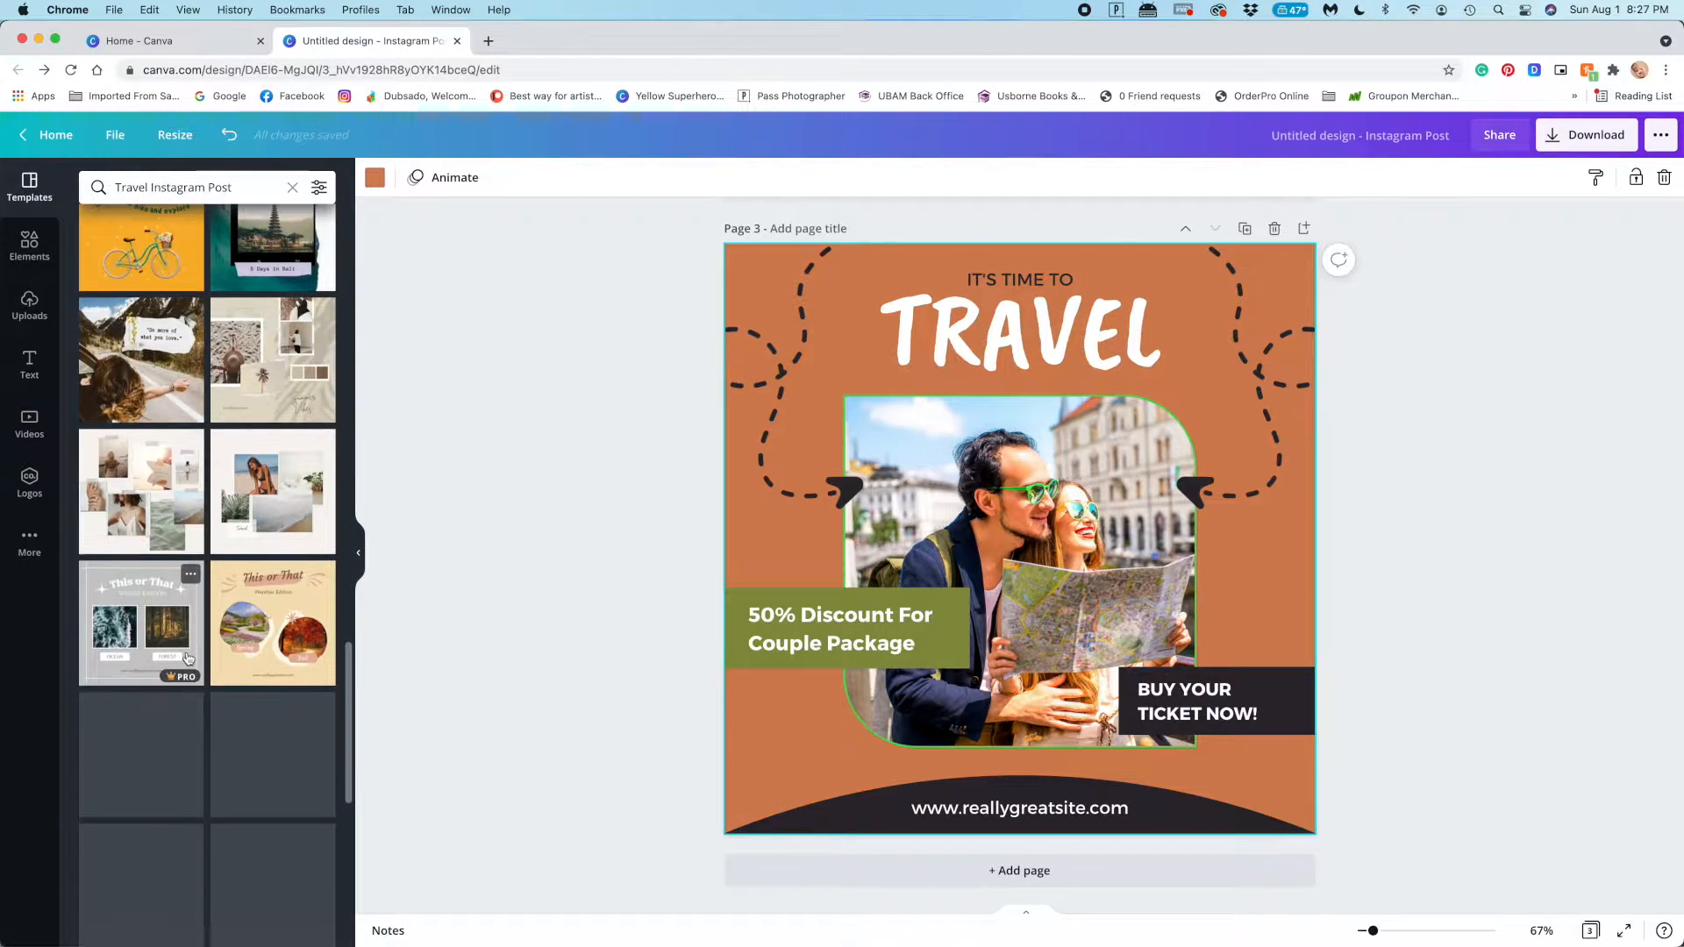
pyautogui.scroll(-2, 187, 658)
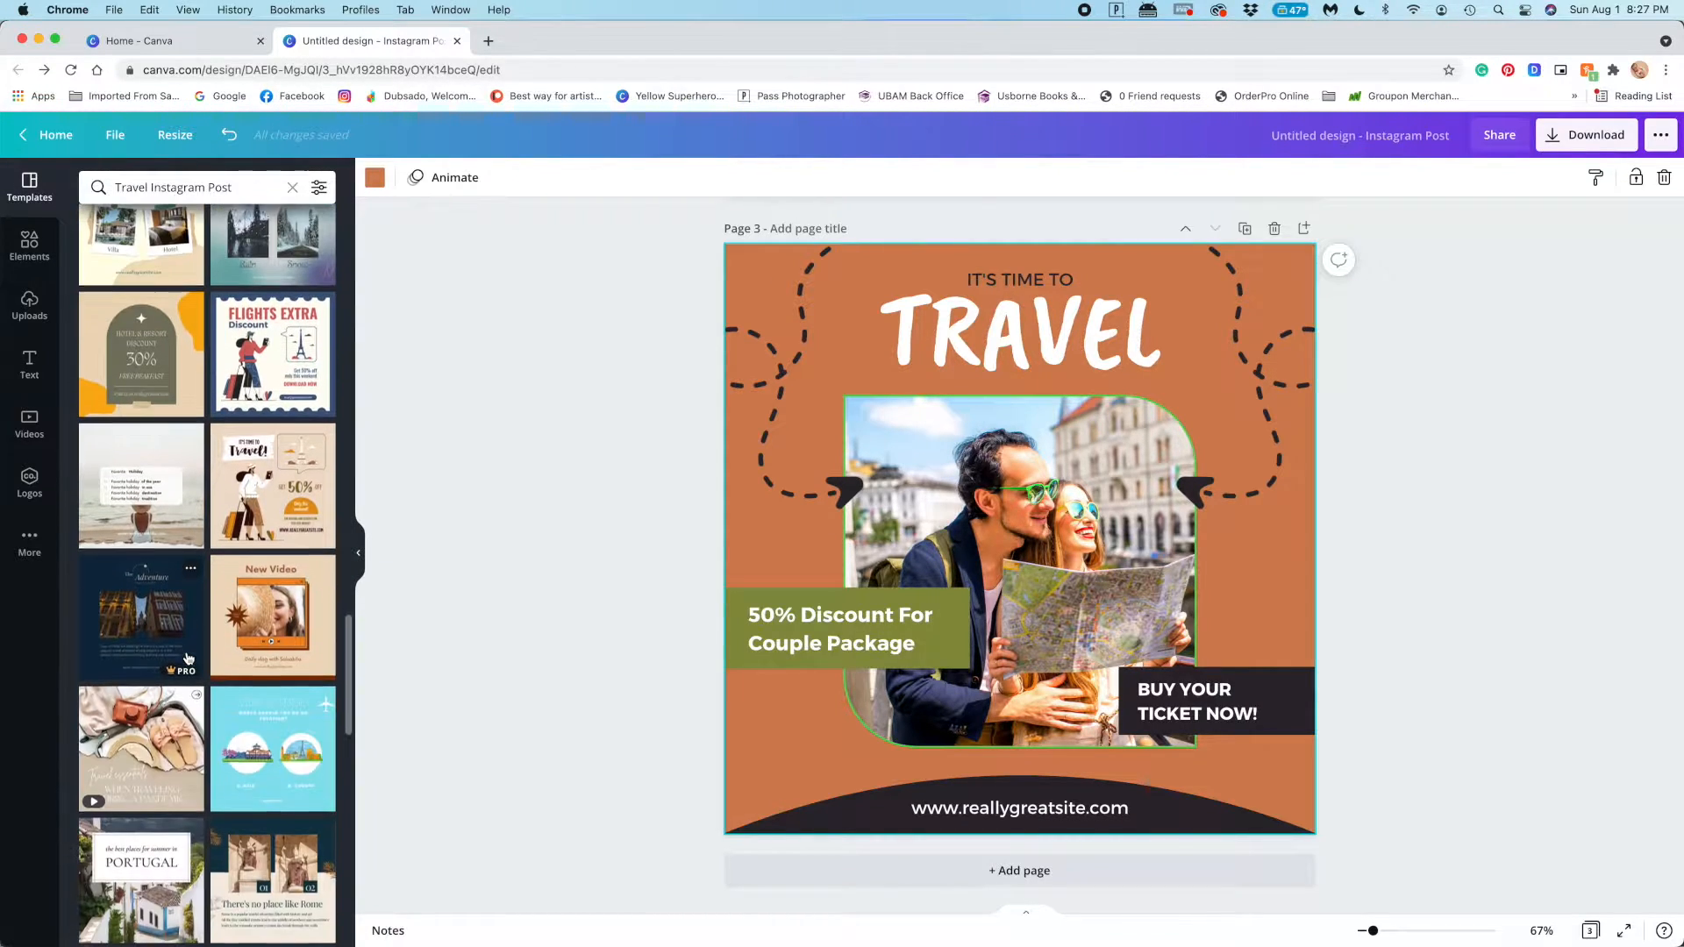
pyautogui.scroll(-5, 190, 656)
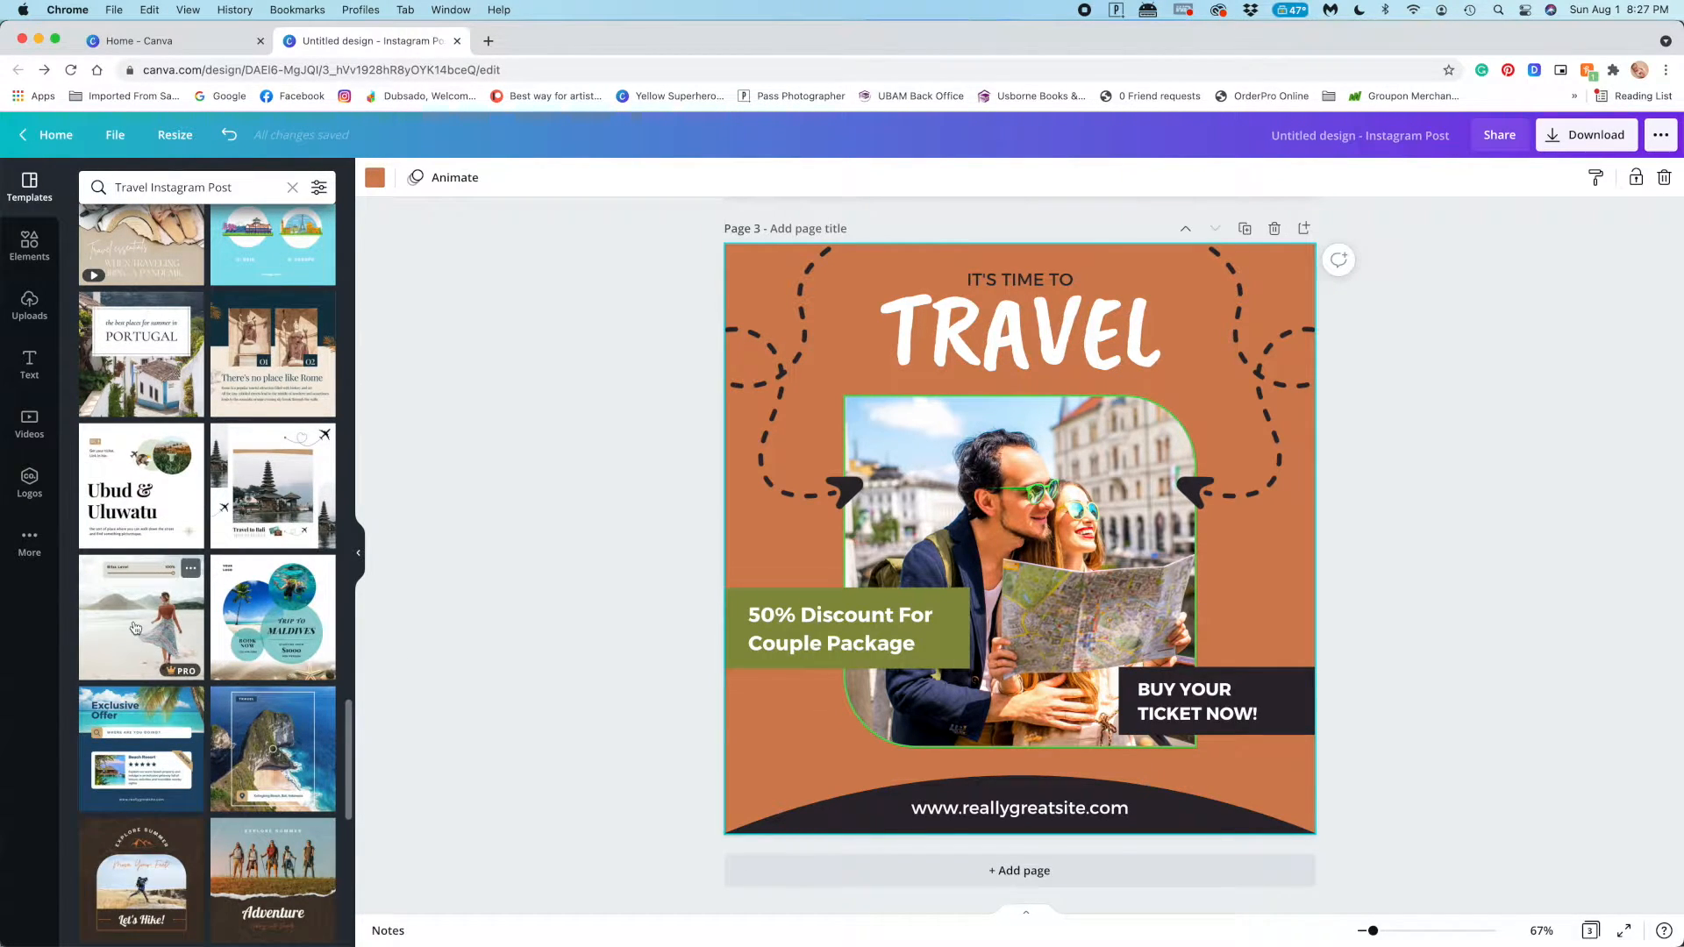
pyautogui.scroll(-1, 135, 628)
pyautogui.click(1105, 869)
pyautogui.click(148, 581)
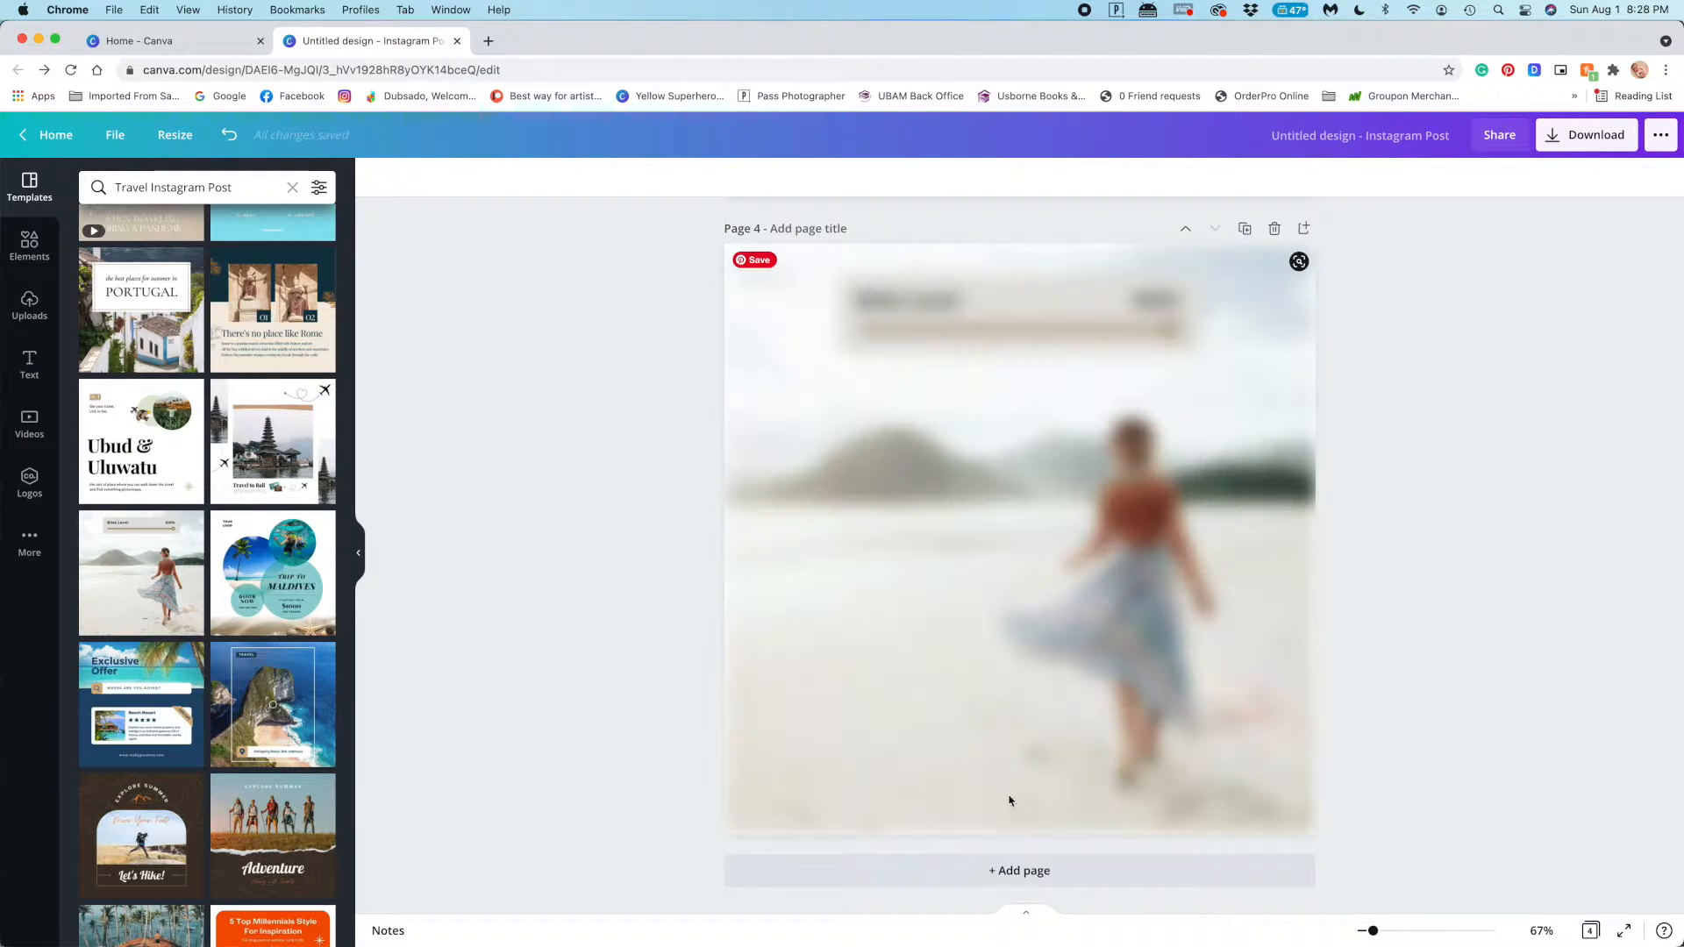
# Add a fifth page and place the beach photo template with the white favourite-holiday text card on it
pyautogui.click(1019, 871)
pyautogui.scroll(4, 215, 524)
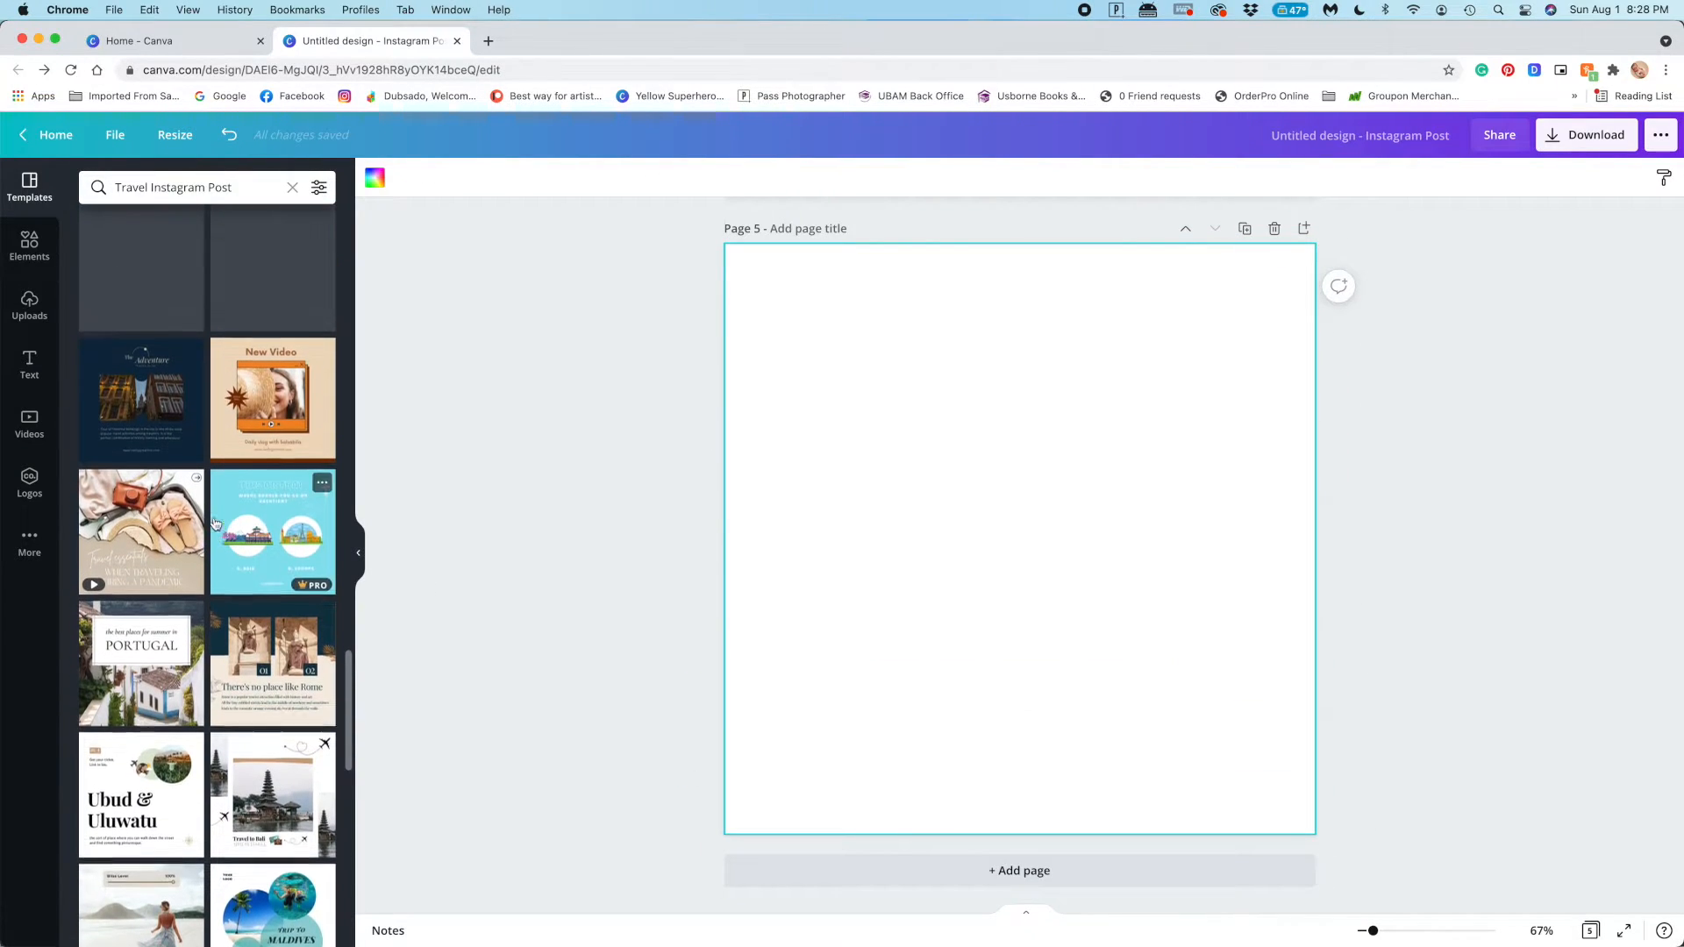
pyautogui.scroll(3, 103, 524)
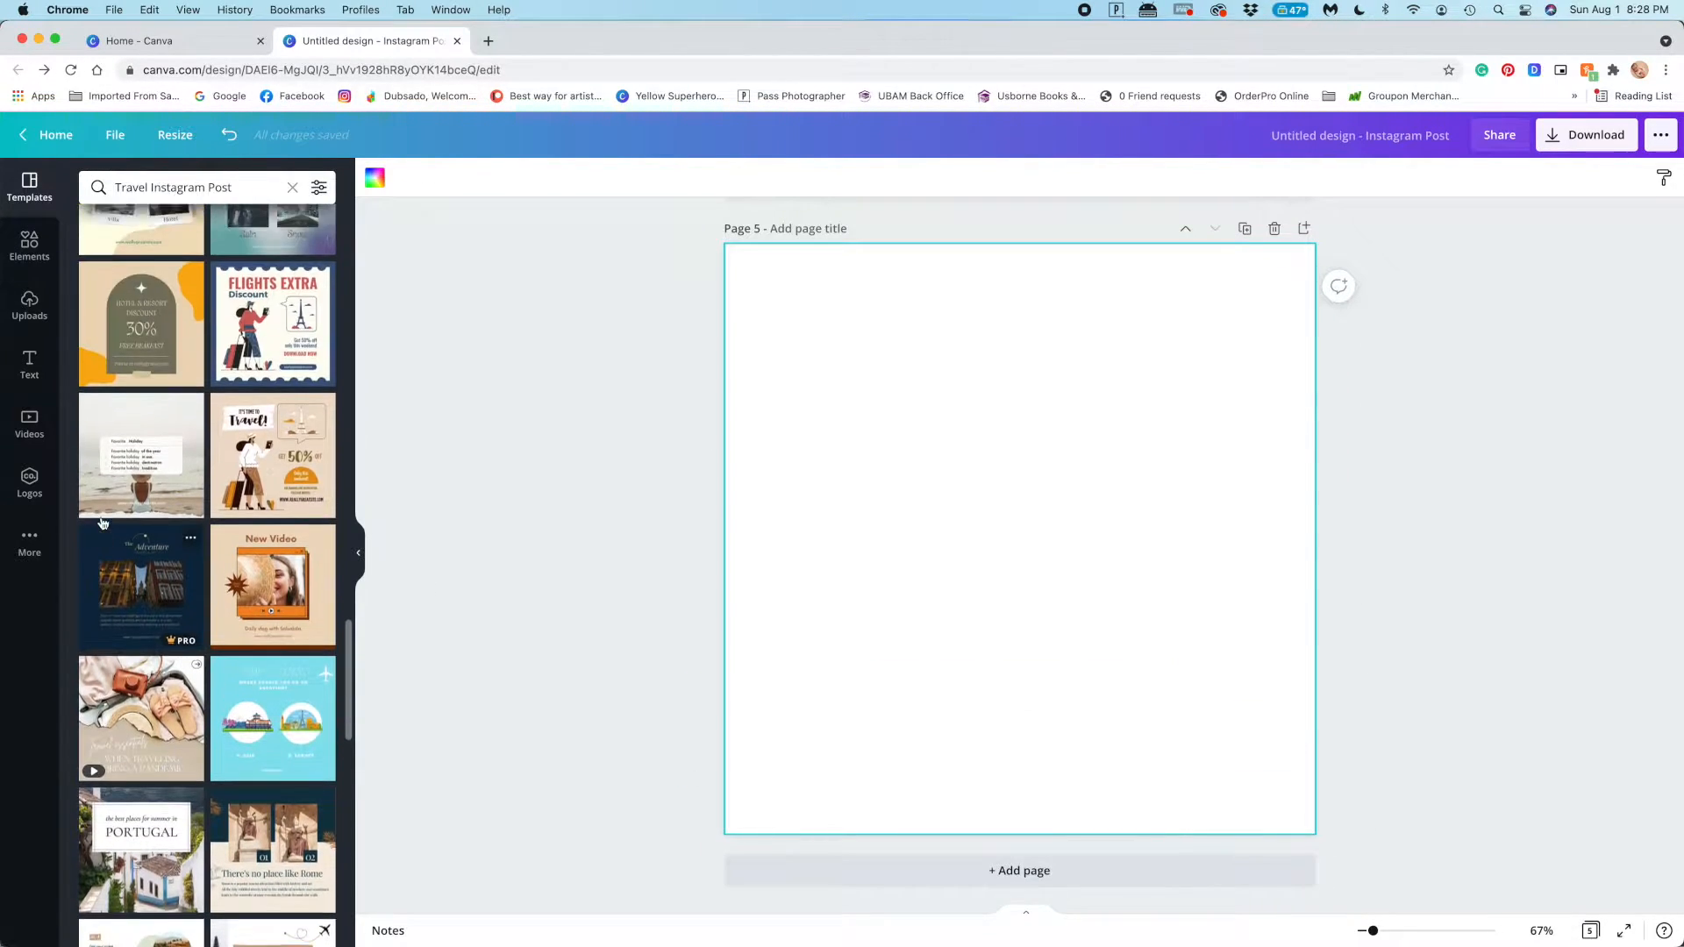
pyautogui.click(184, 483)
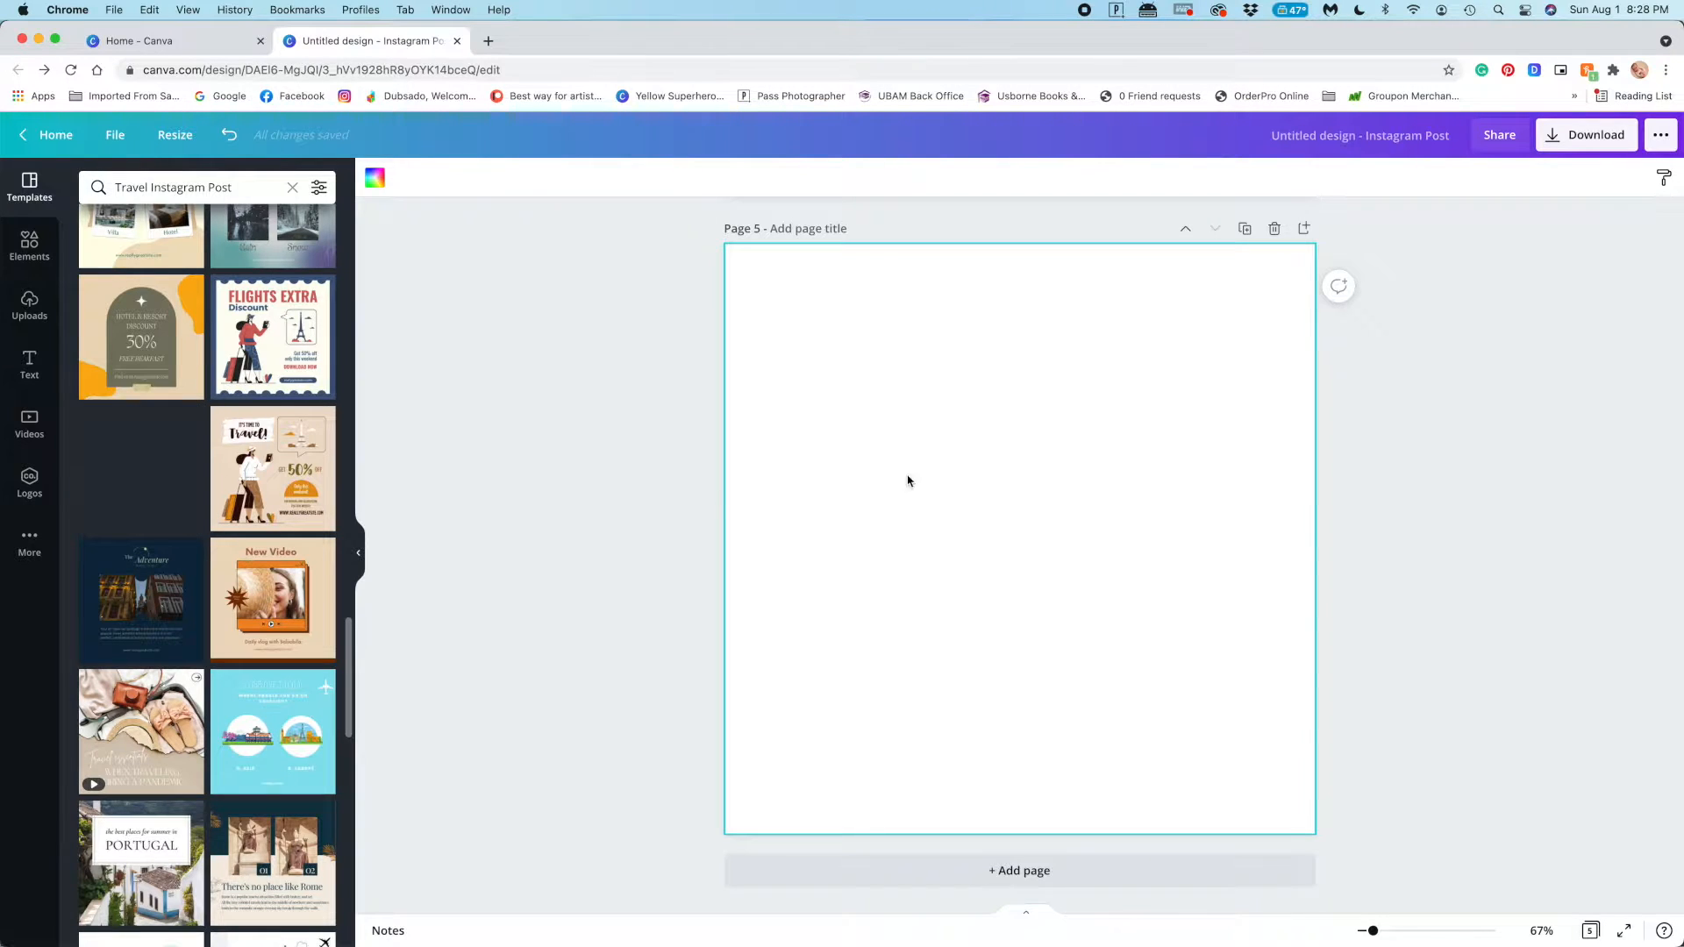
# Add a sixth page and apply the "Bliss Level" template of the woman walking on the beach to it
pyautogui.click(921, 870)
pyautogui.scroll(-2, 151, 599)
pyautogui.scroll(-10, 151, 599)
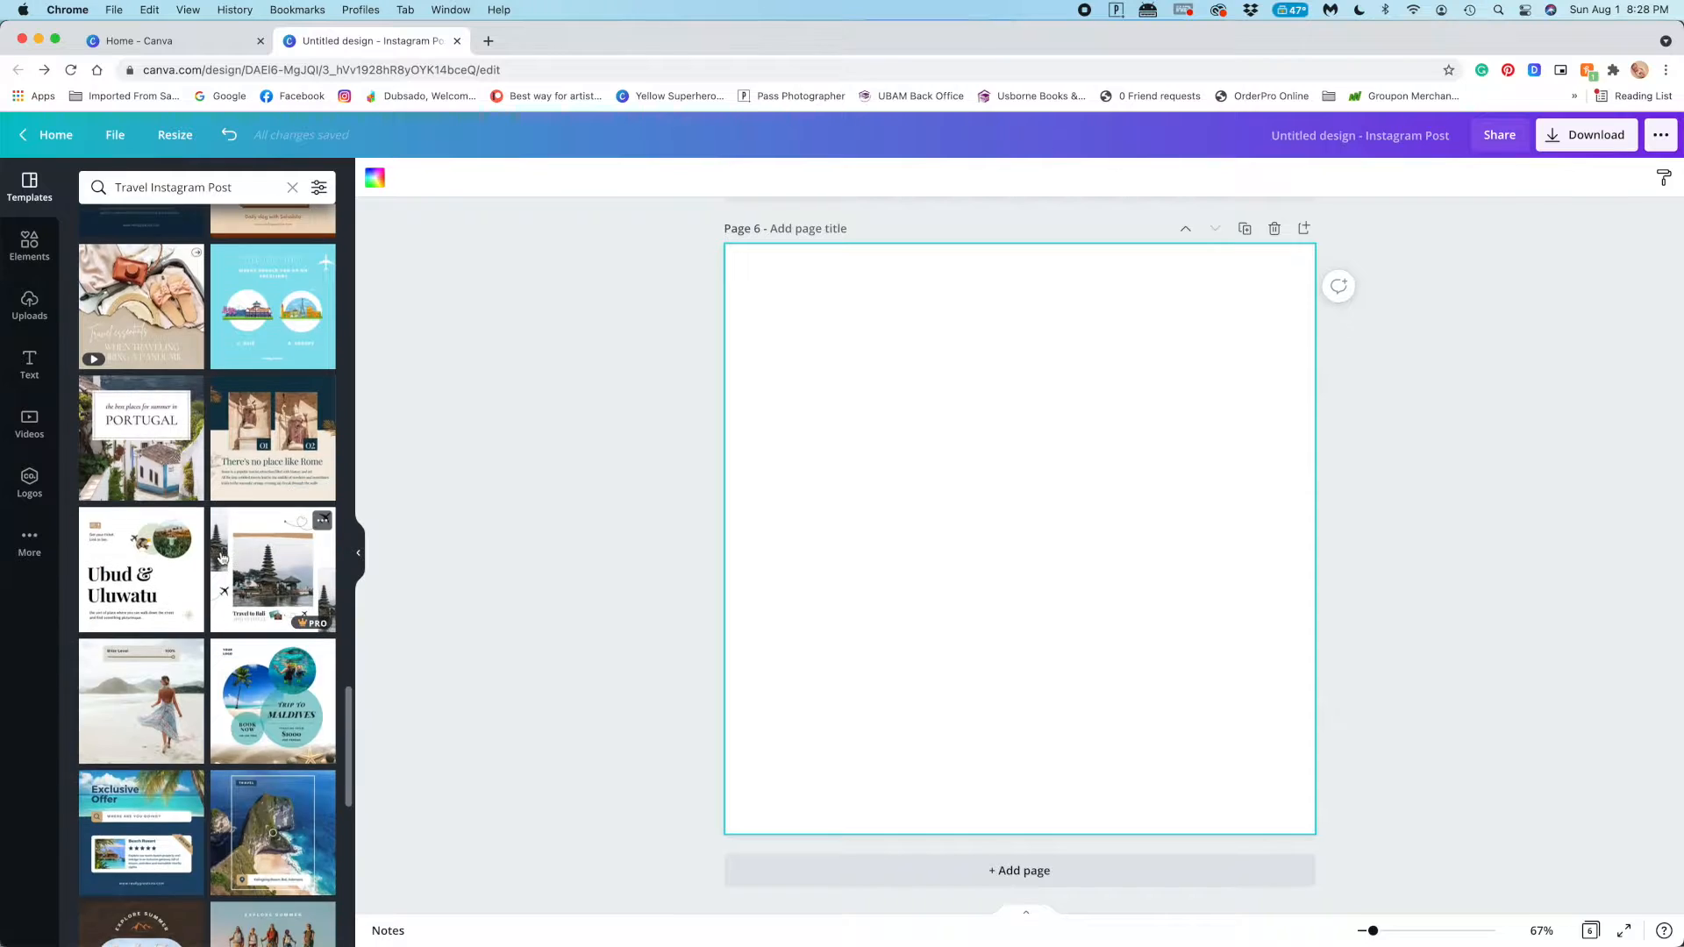
pyautogui.scroll(5, 222, 558)
pyautogui.scroll(-12, 237, 491)
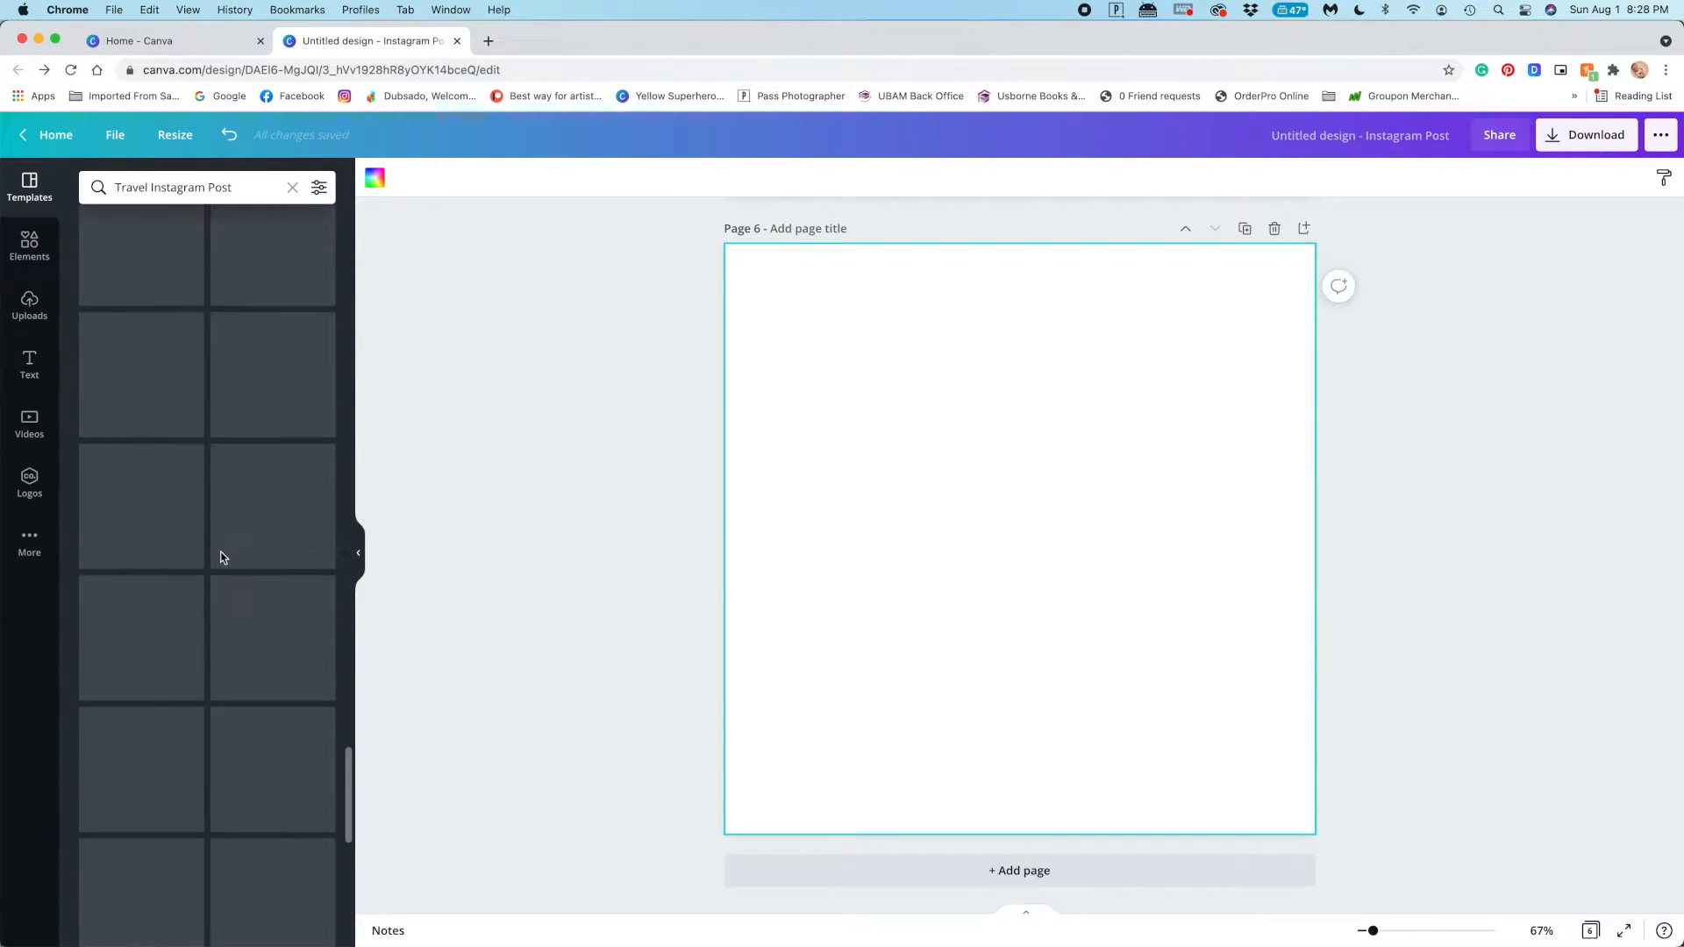
pyautogui.scroll(-5, 255, 426)
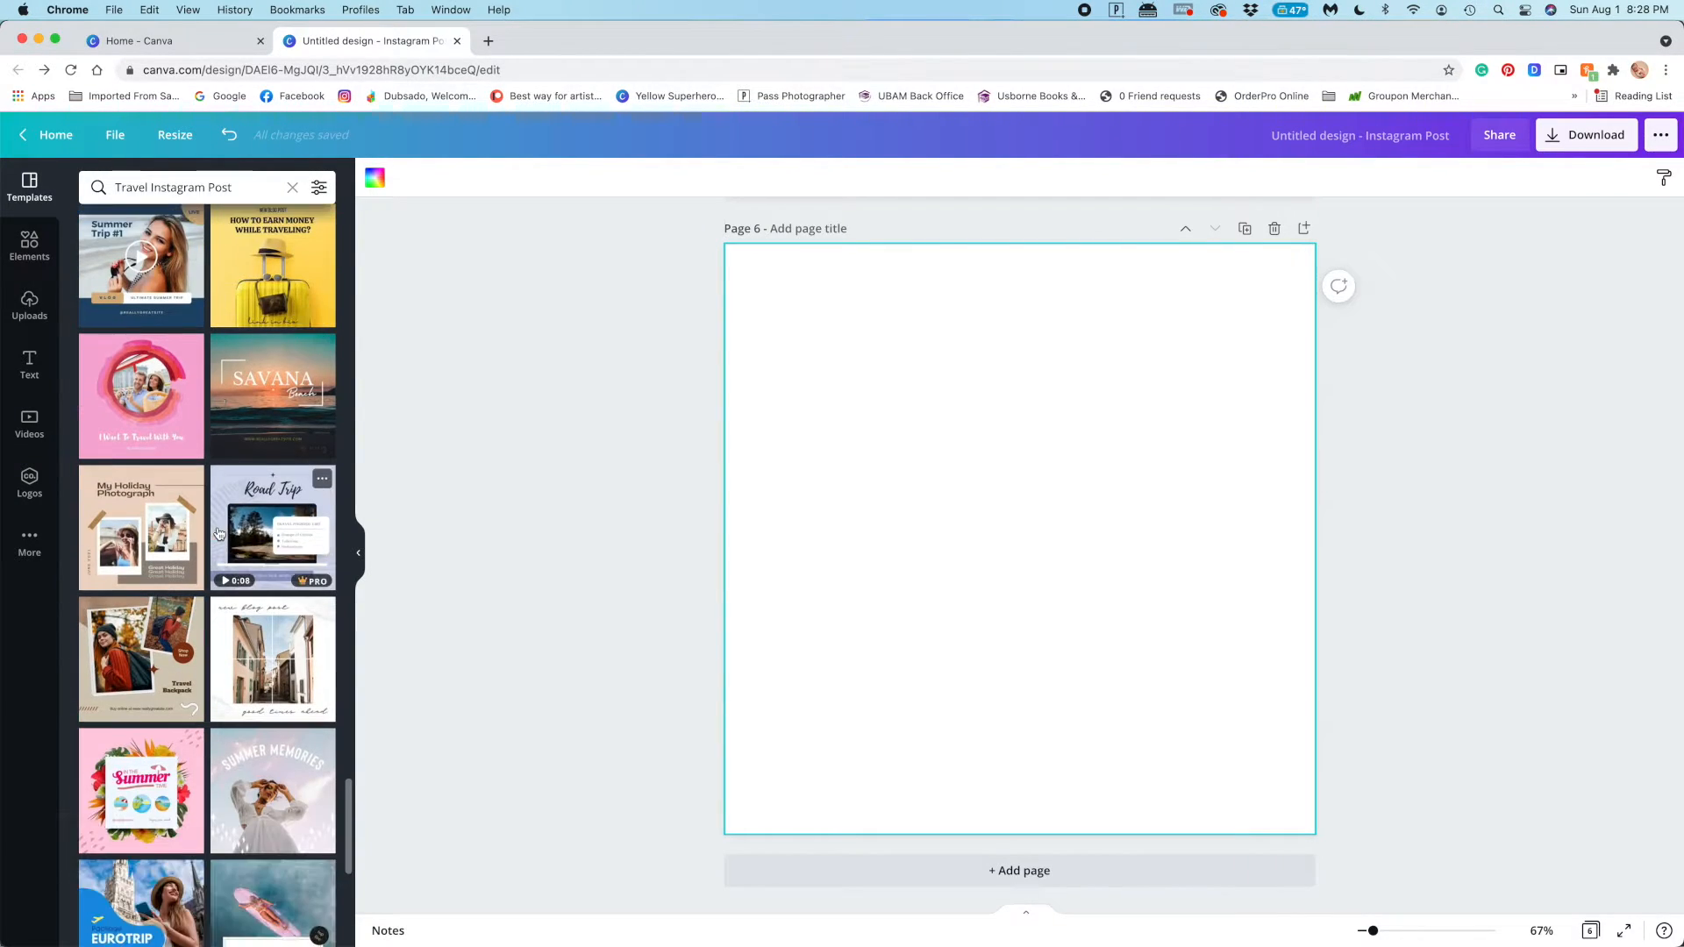
pyautogui.scroll(-10, 219, 534)
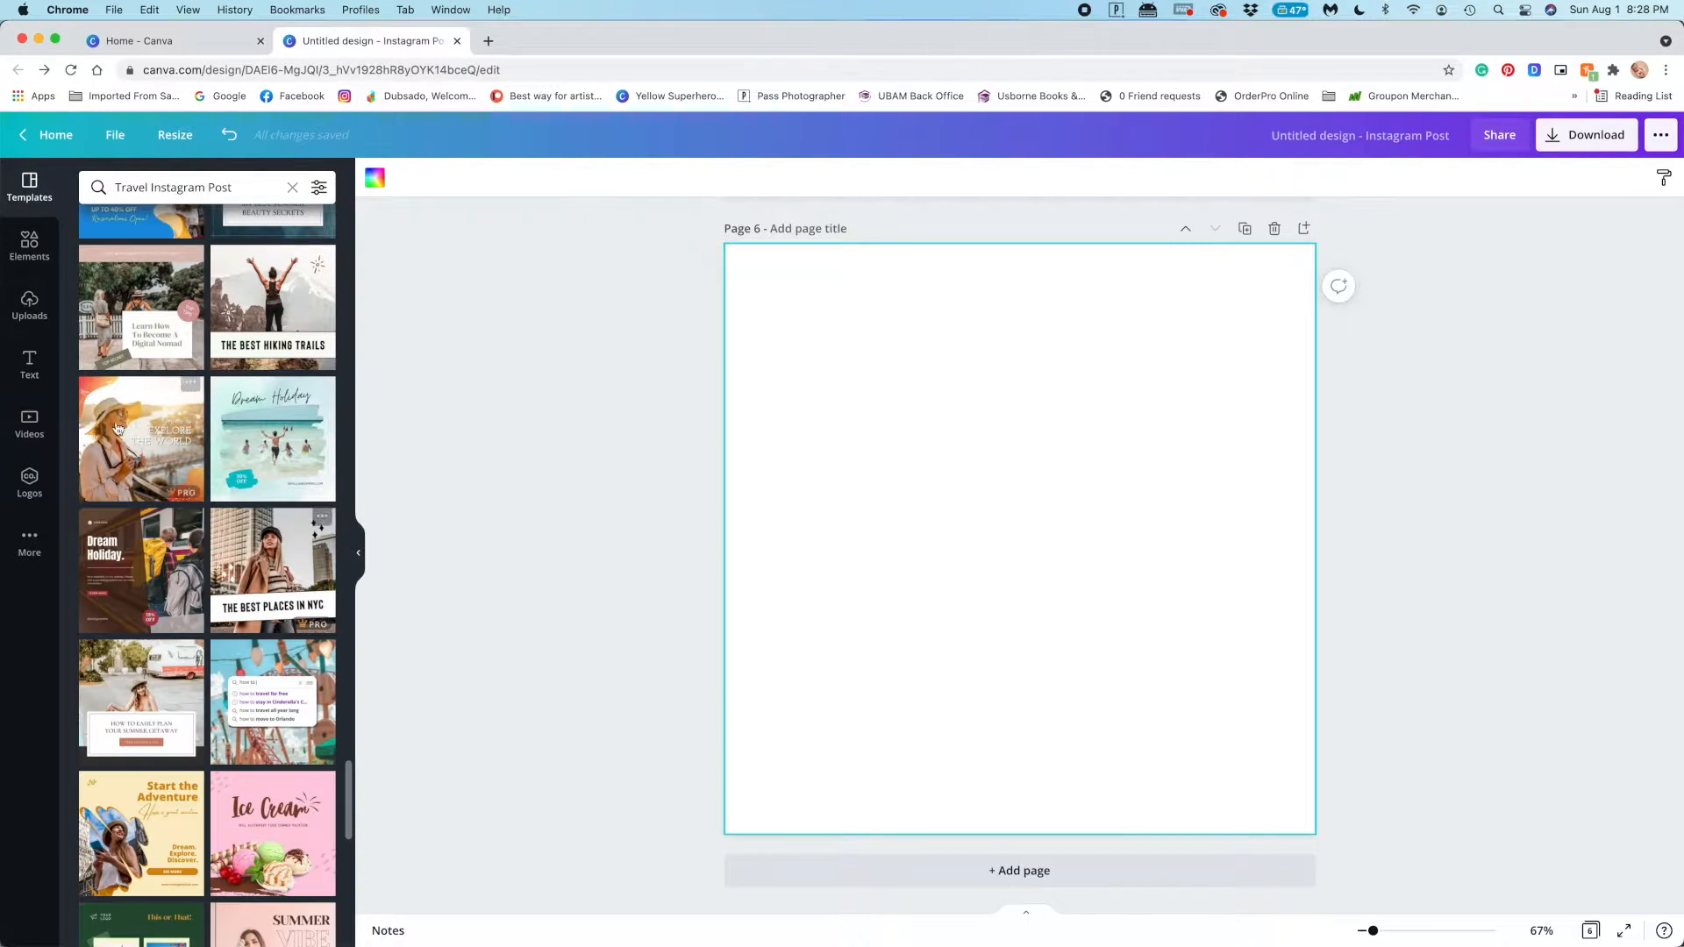
pyautogui.scroll(-5, 245, 494)
pyautogui.scroll(12, 238, 473)
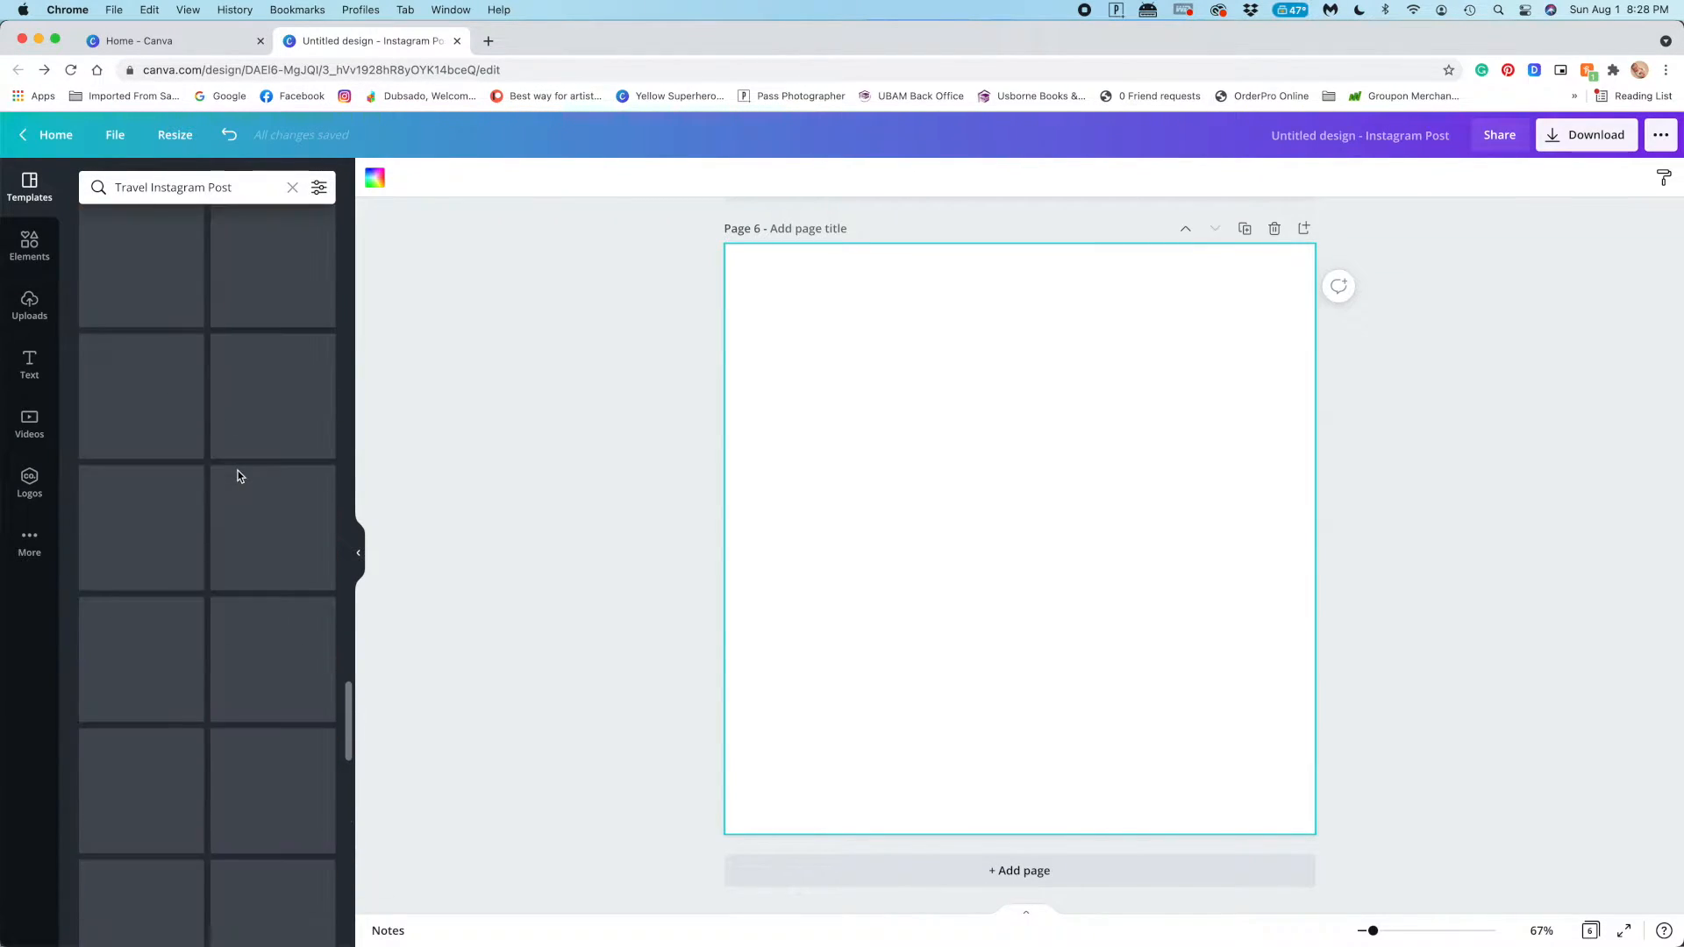
pyautogui.scroll(10, 238, 476)
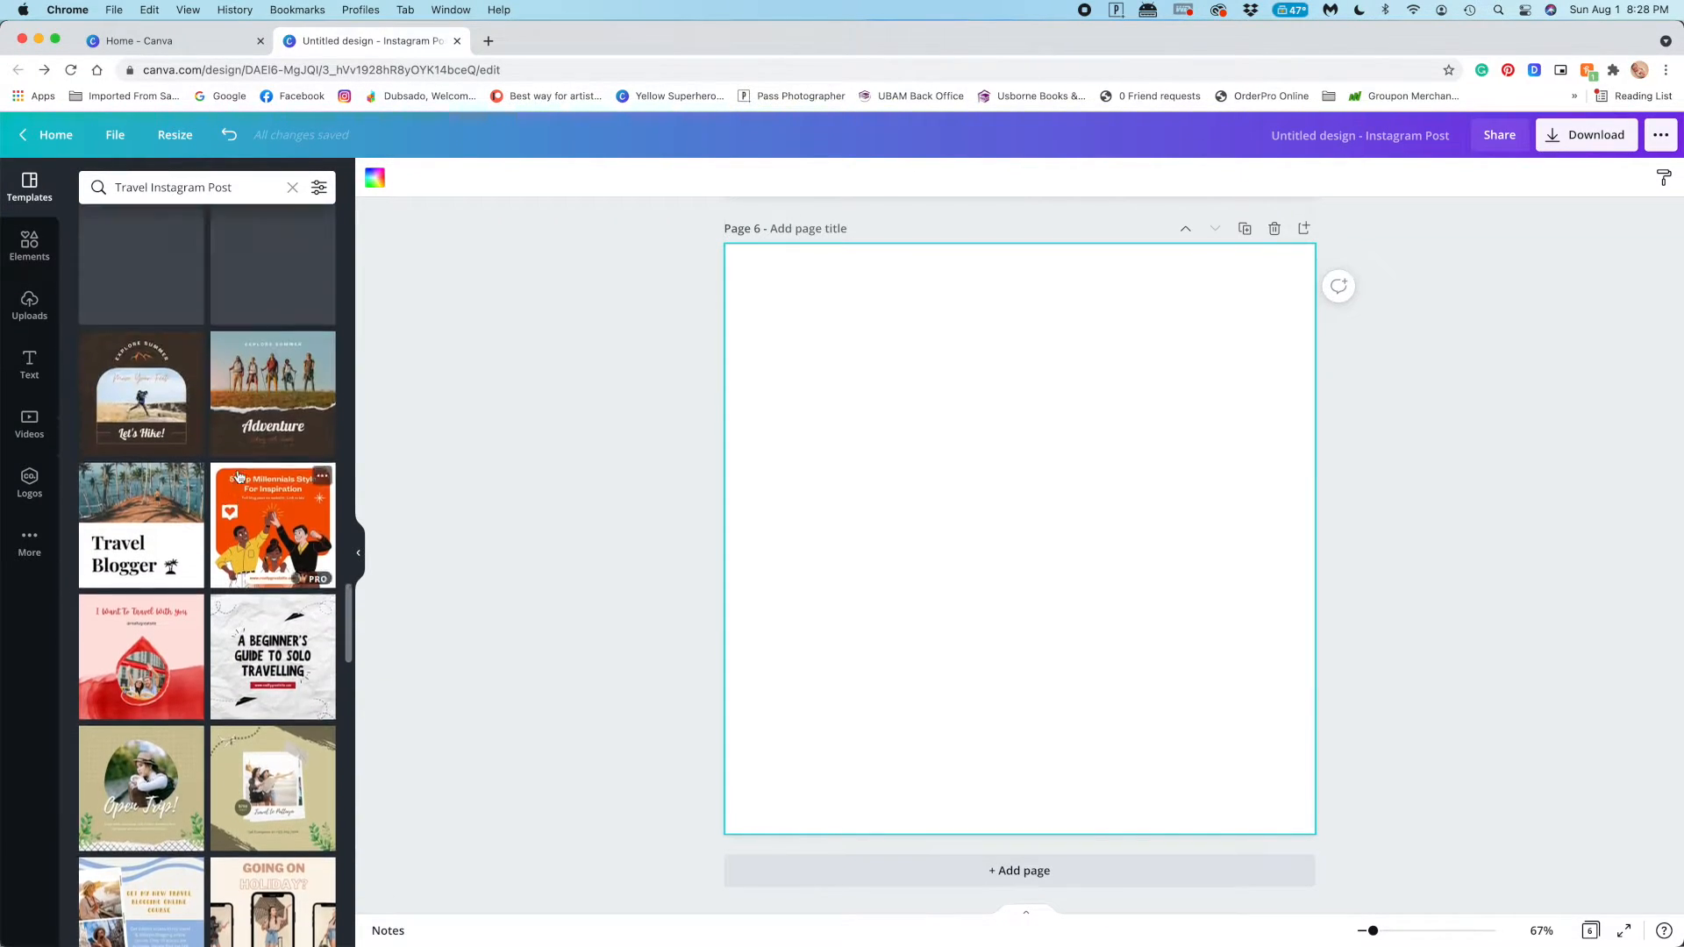
pyautogui.scroll(5, 238, 477)
pyautogui.click(141, 575)
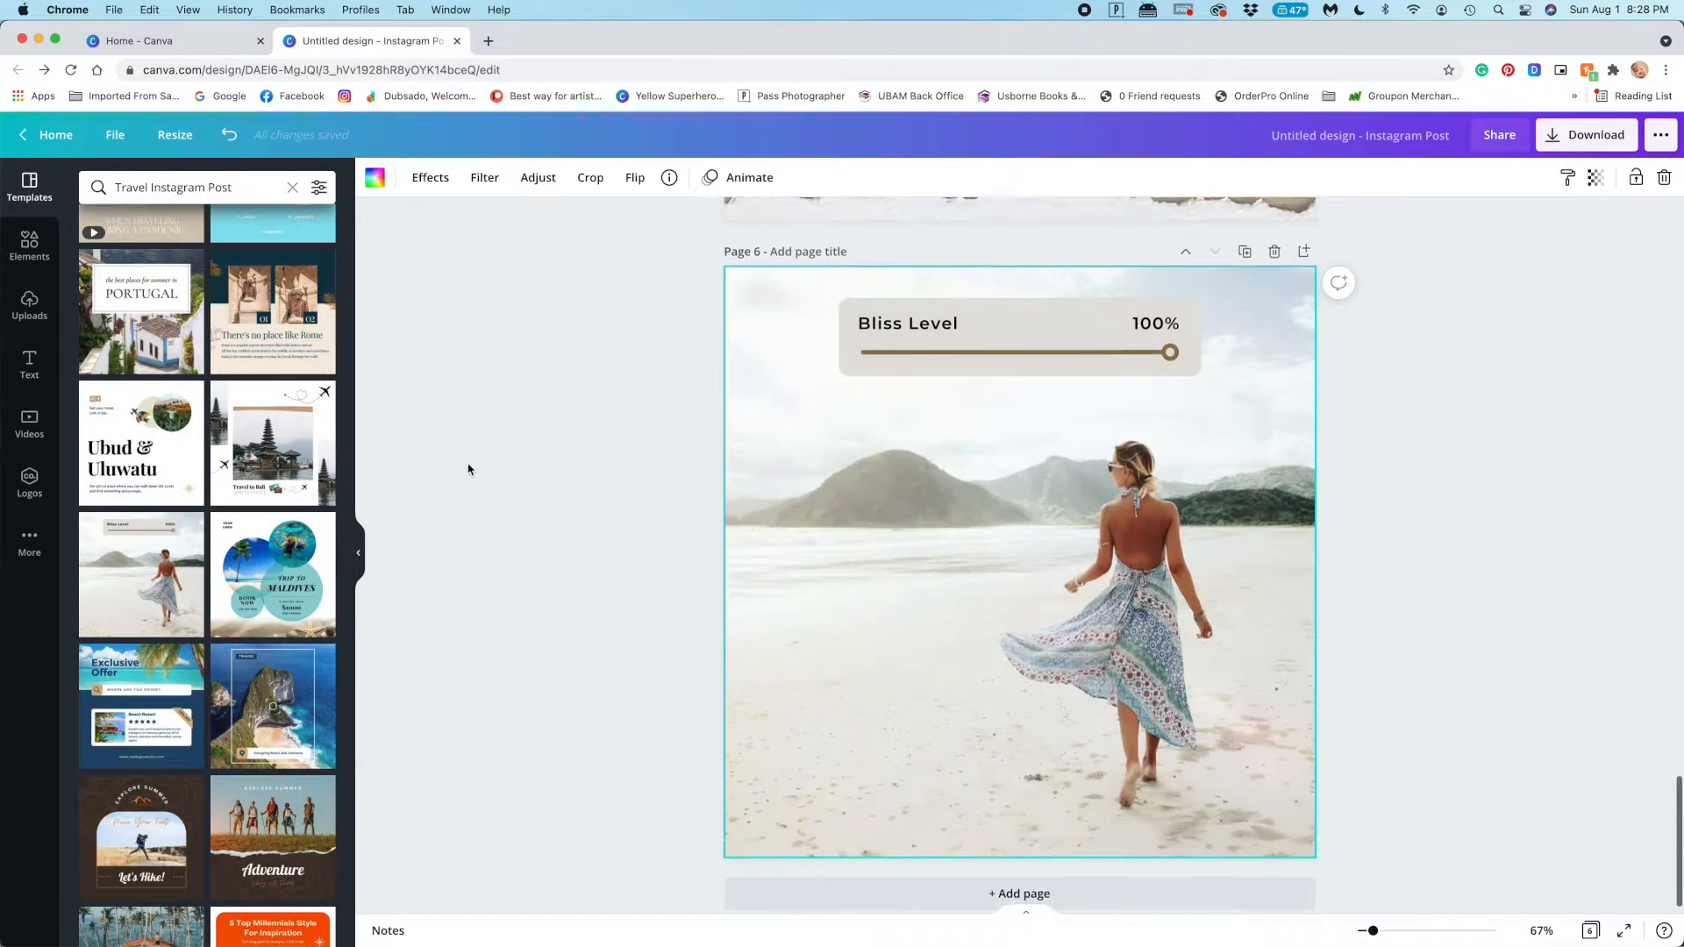
# Delete the beach photo from page 6 and remove the duplicate "Bliss Level" page
pyautogui.scroll(4, 468, 470)
pyautogui.scroll(-5, 468, 470)
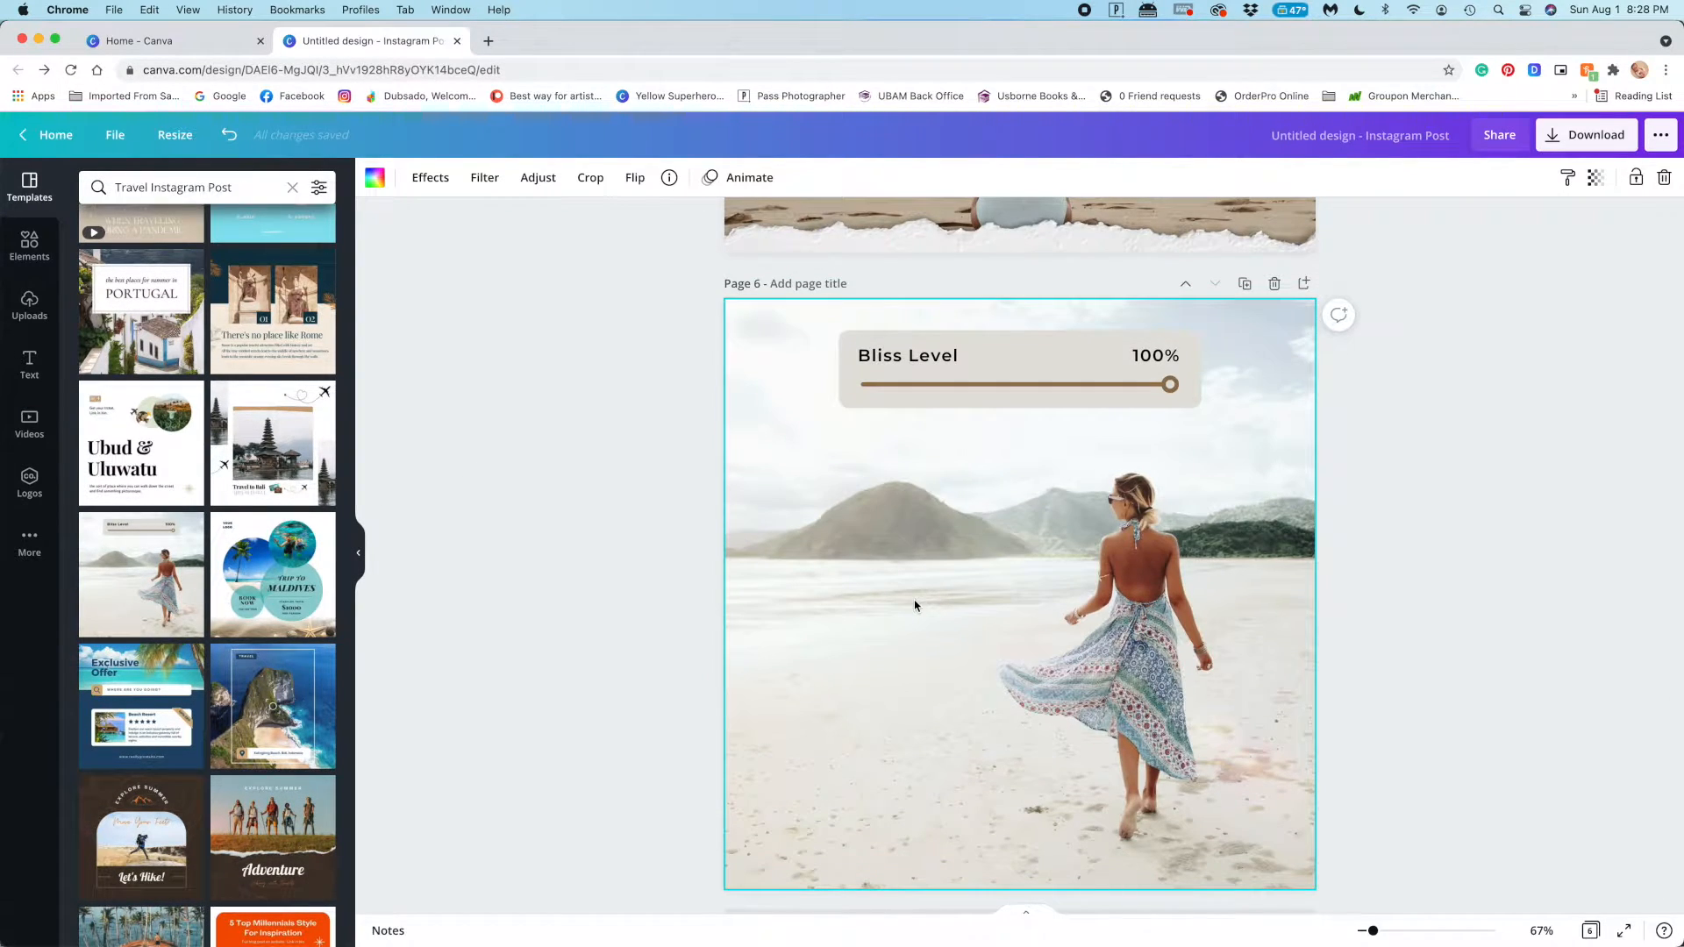
pyautogui.press('Delete')
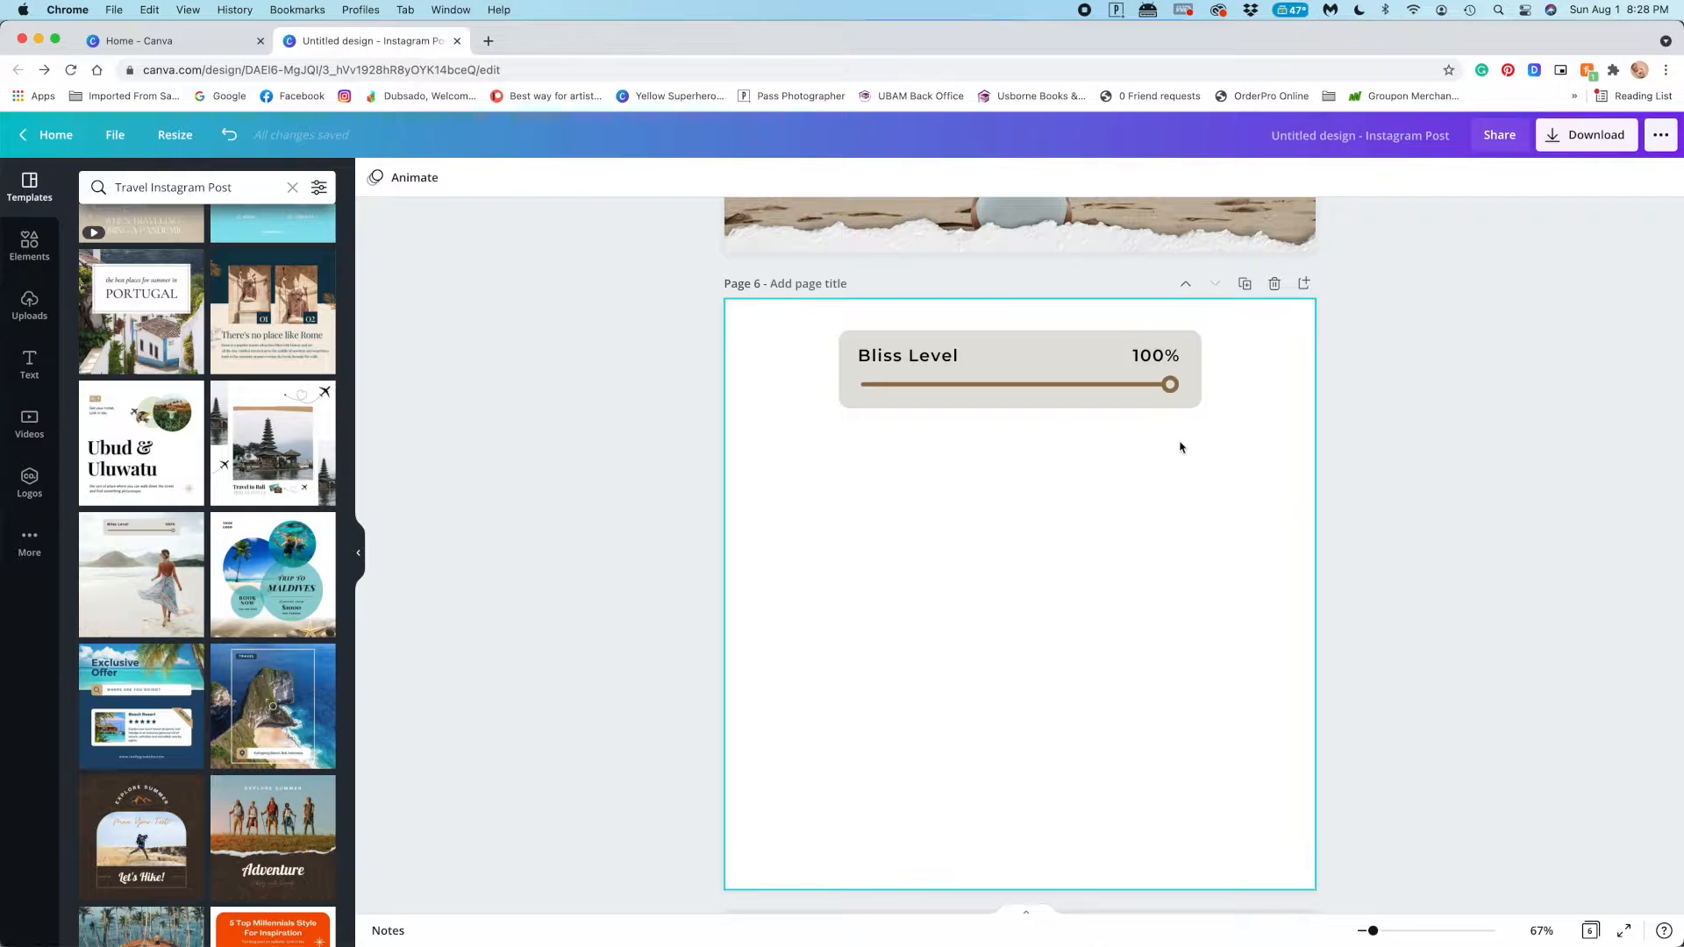
pyautogui.click(1275, 284)
# Add a new blank sixth page and look through the travel templates for a suitable design
pyautogui.click(983, 880)
pyautogui.scroll(5, 281, 381)
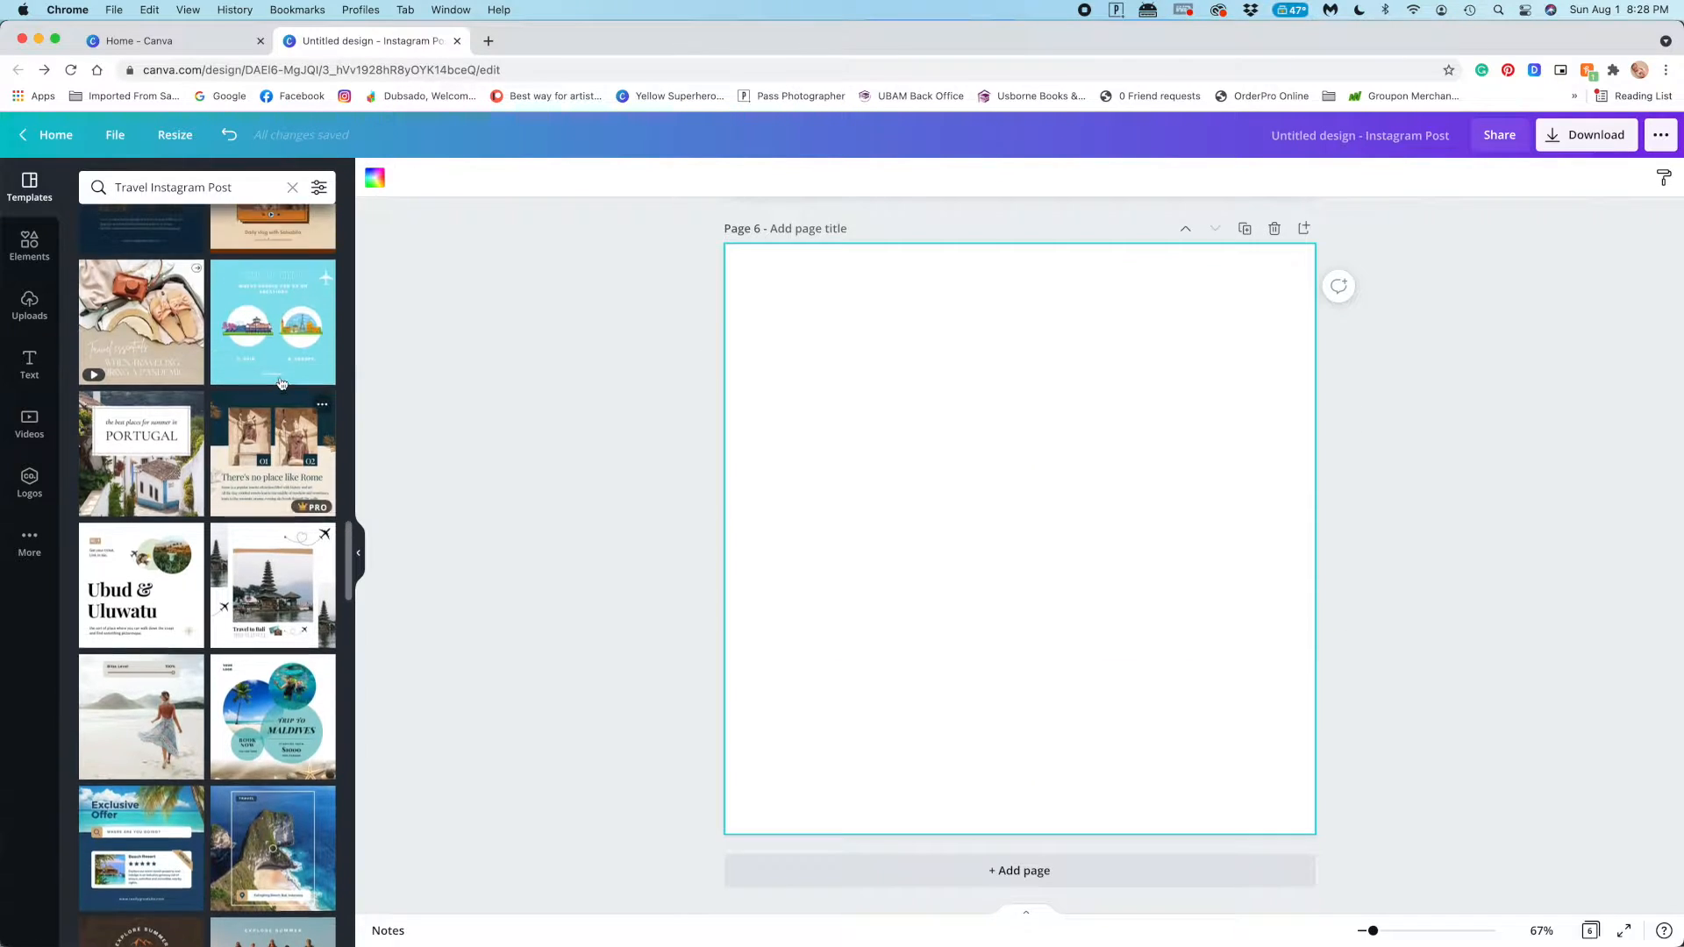
pyautogui.scroll(5, 280, 377)
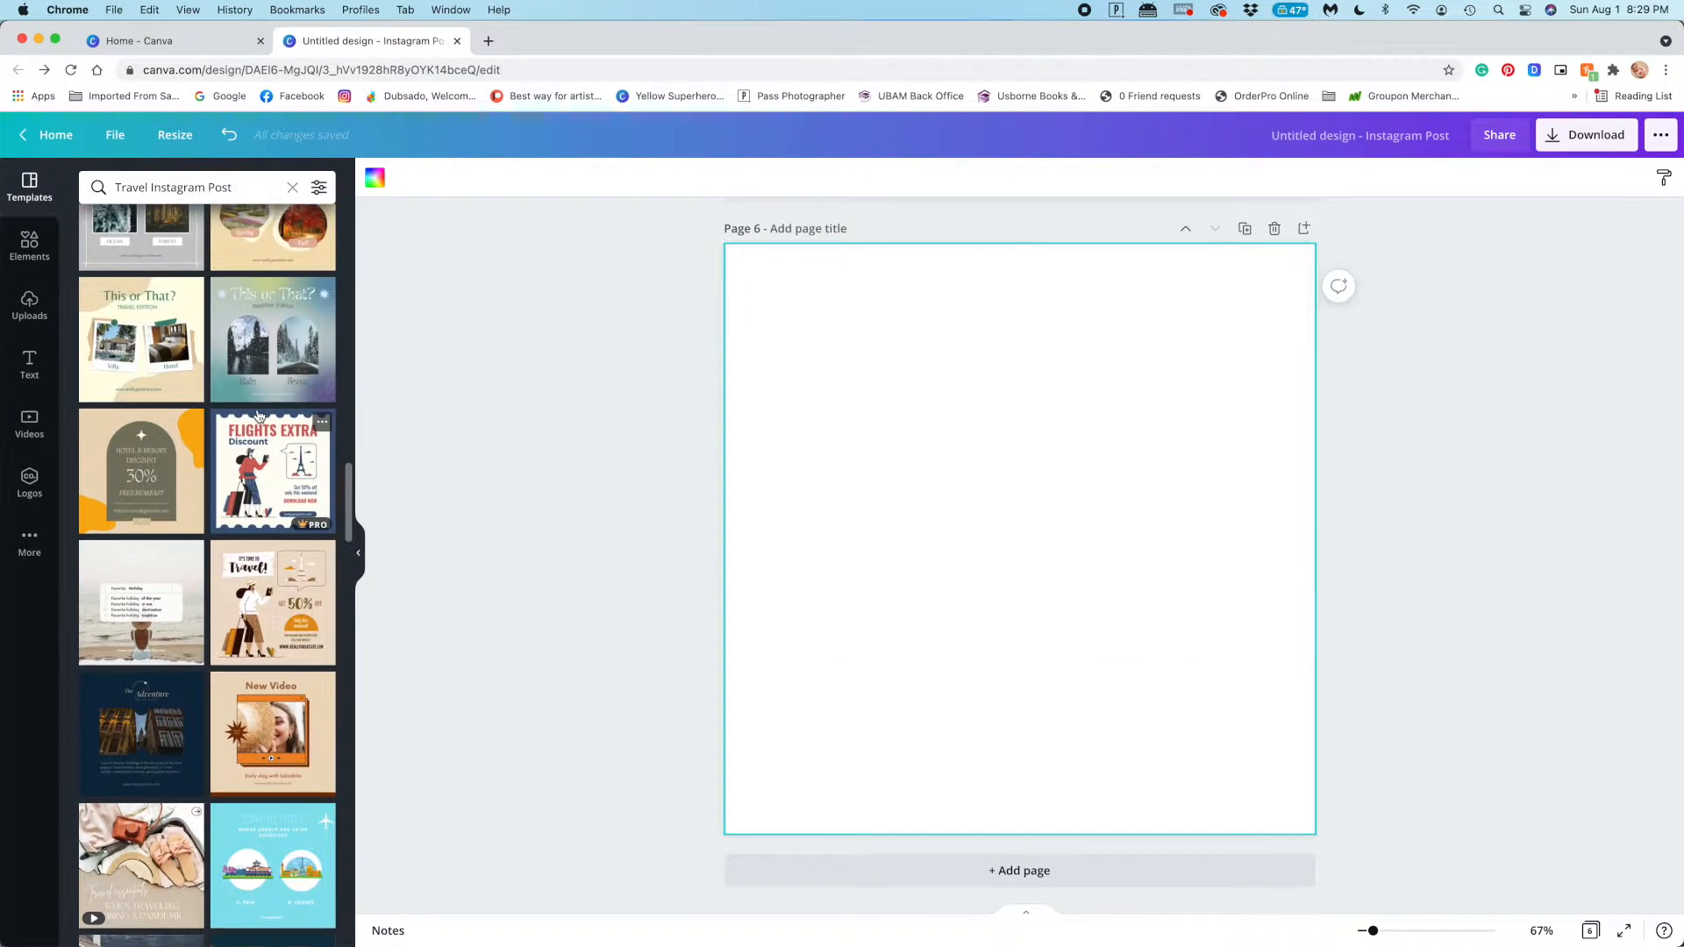
pyautogui.scroll(6, 258, 416)
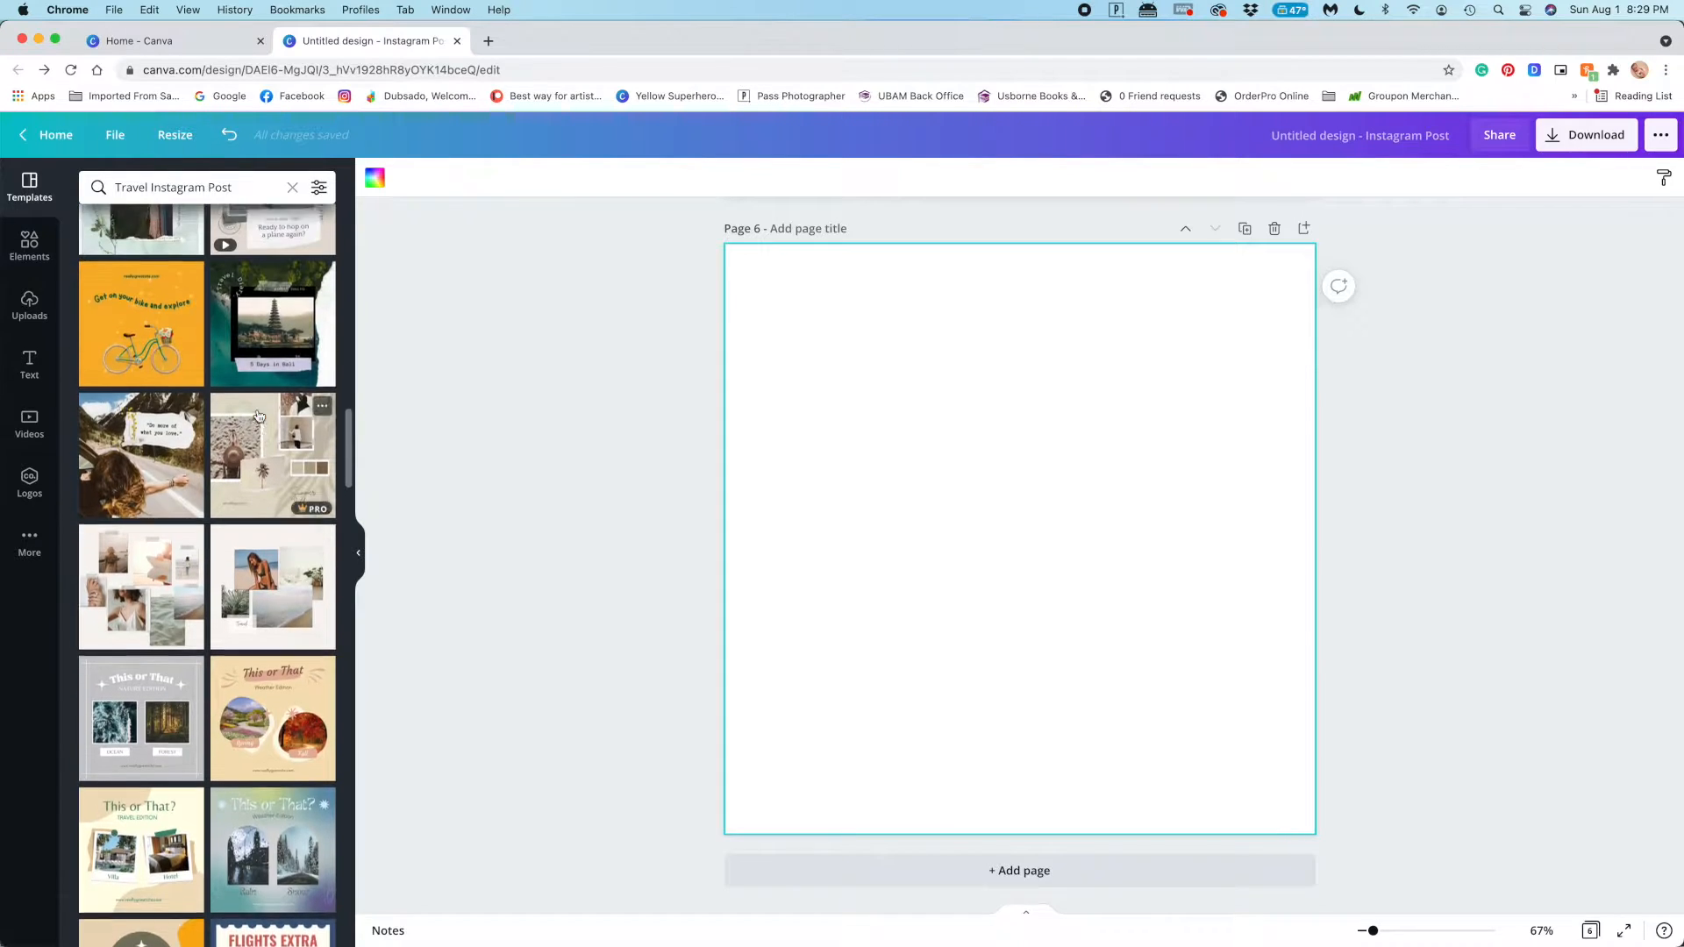
pyautogui.scroll(10, 263, 430)
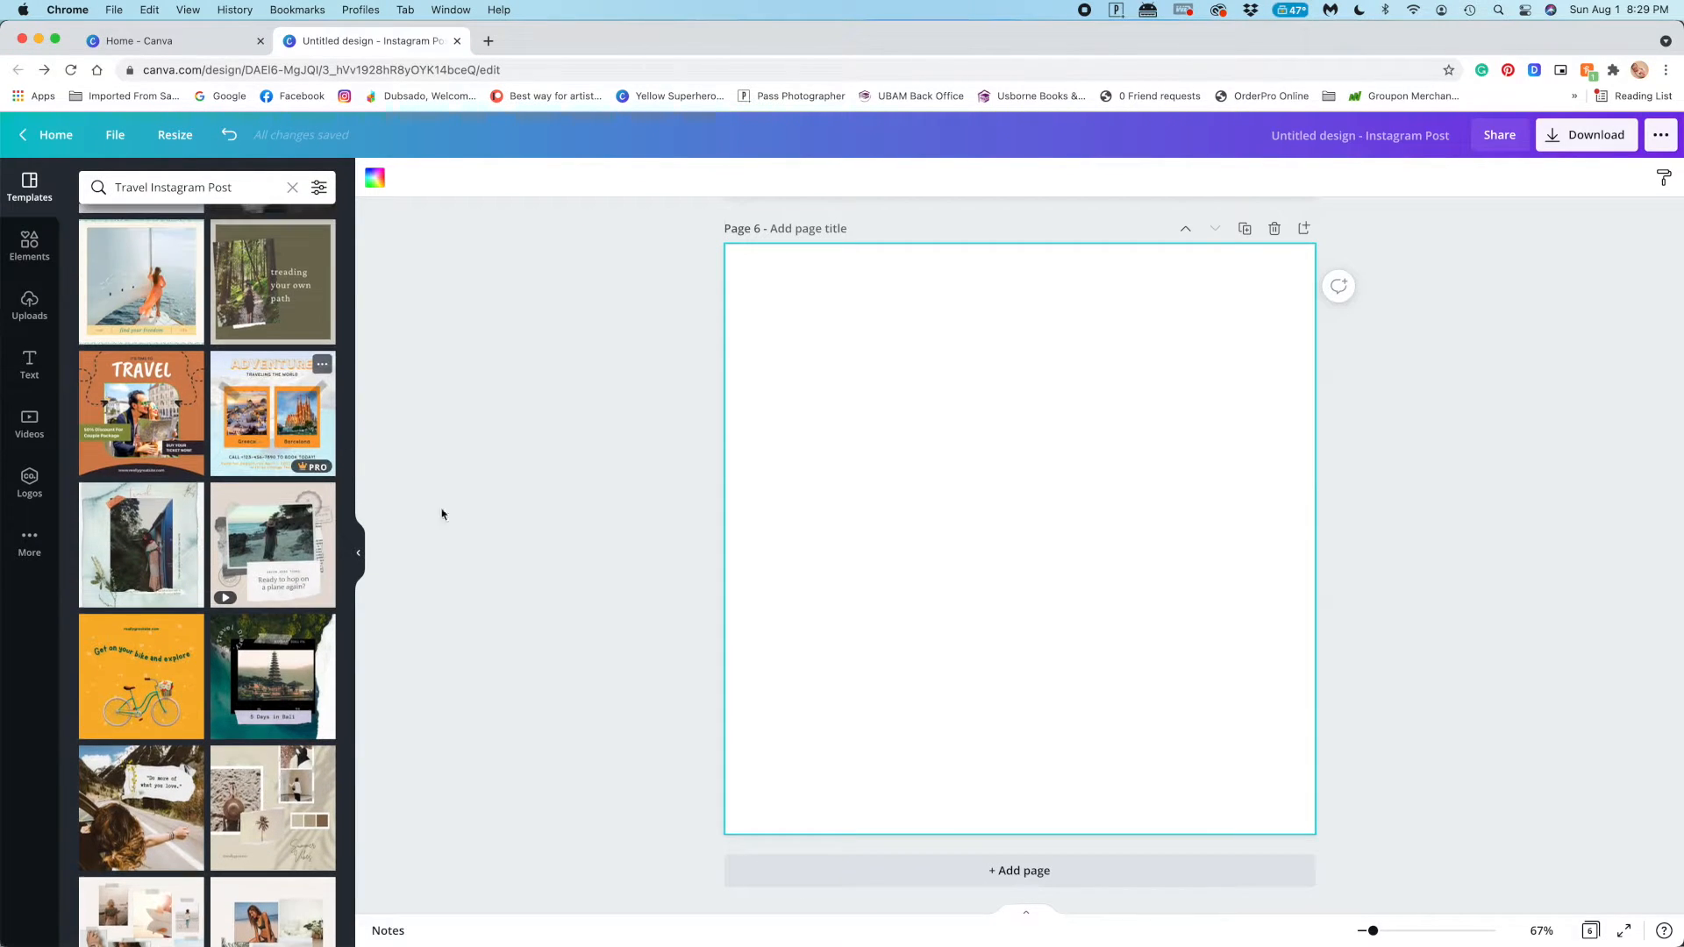
pyautogui.scroll(1, 292, 457)
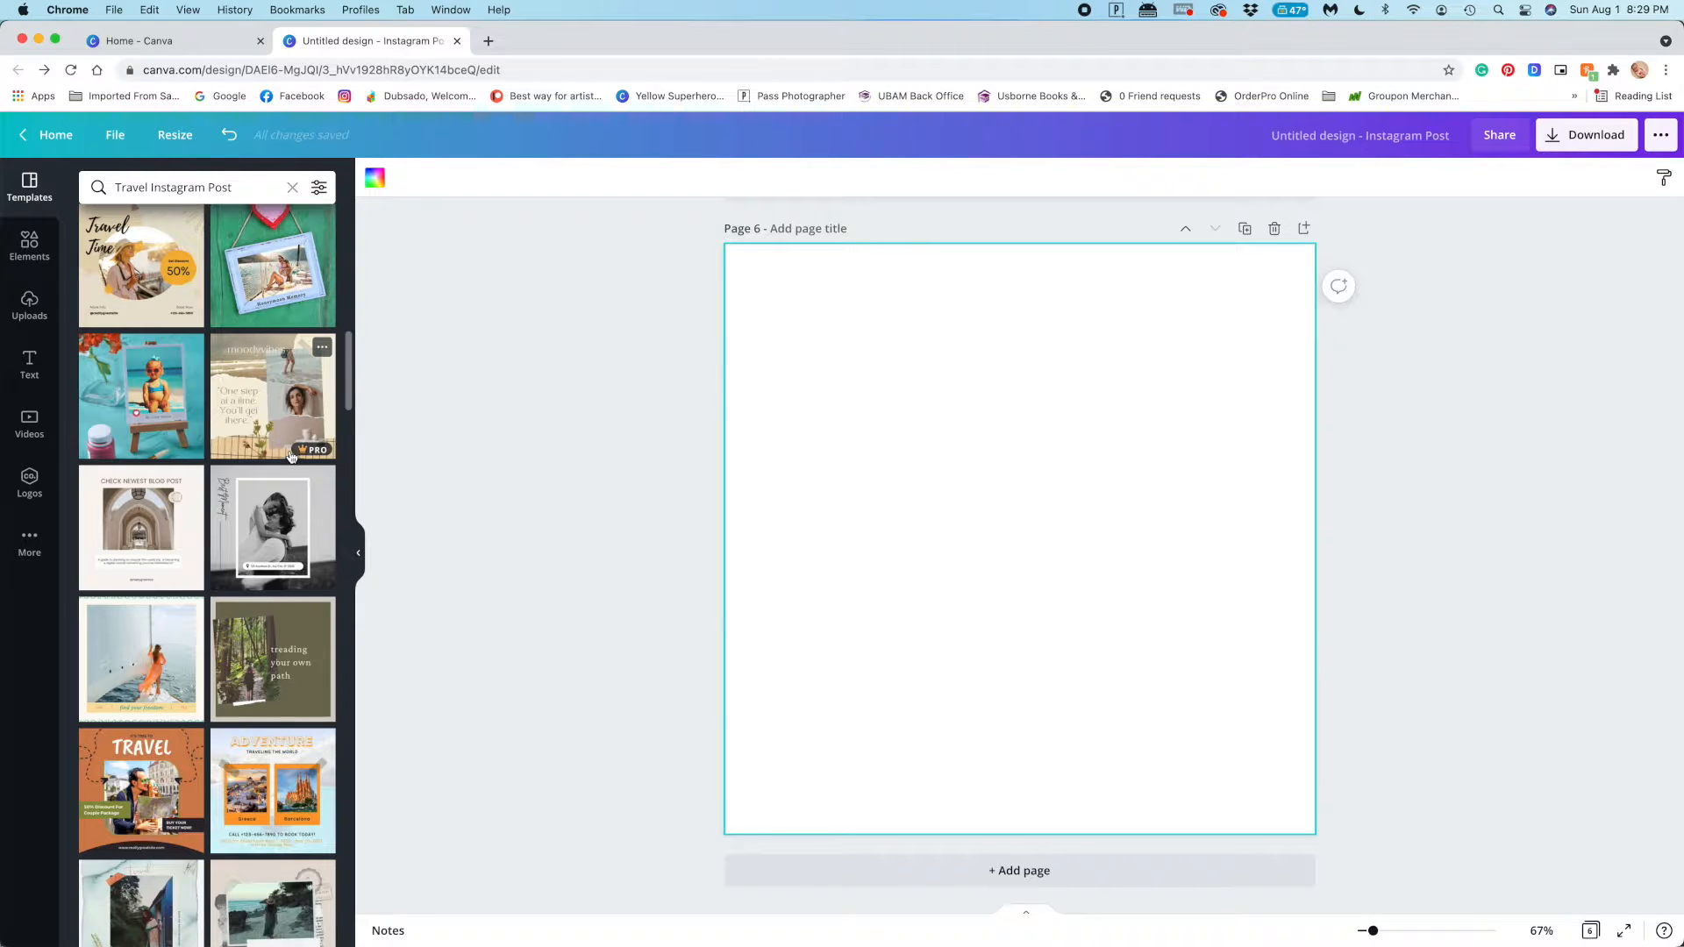
pyautogui.scroll(12, 192, 491)
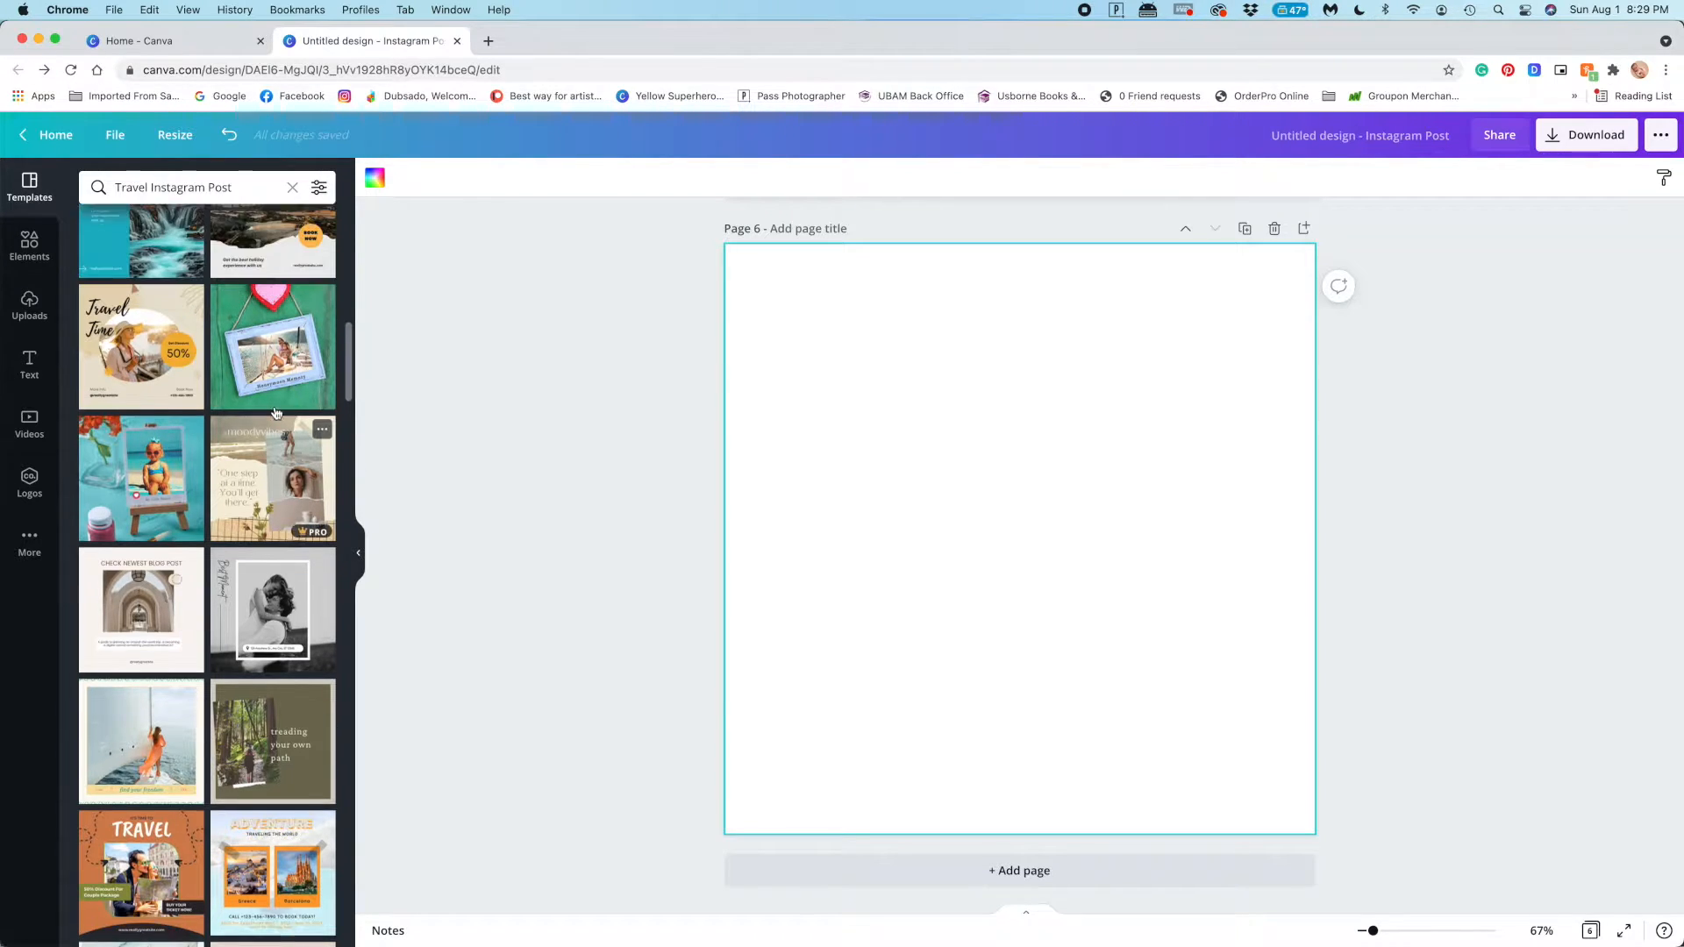
pyautogui.scroll(7, 191, 491)
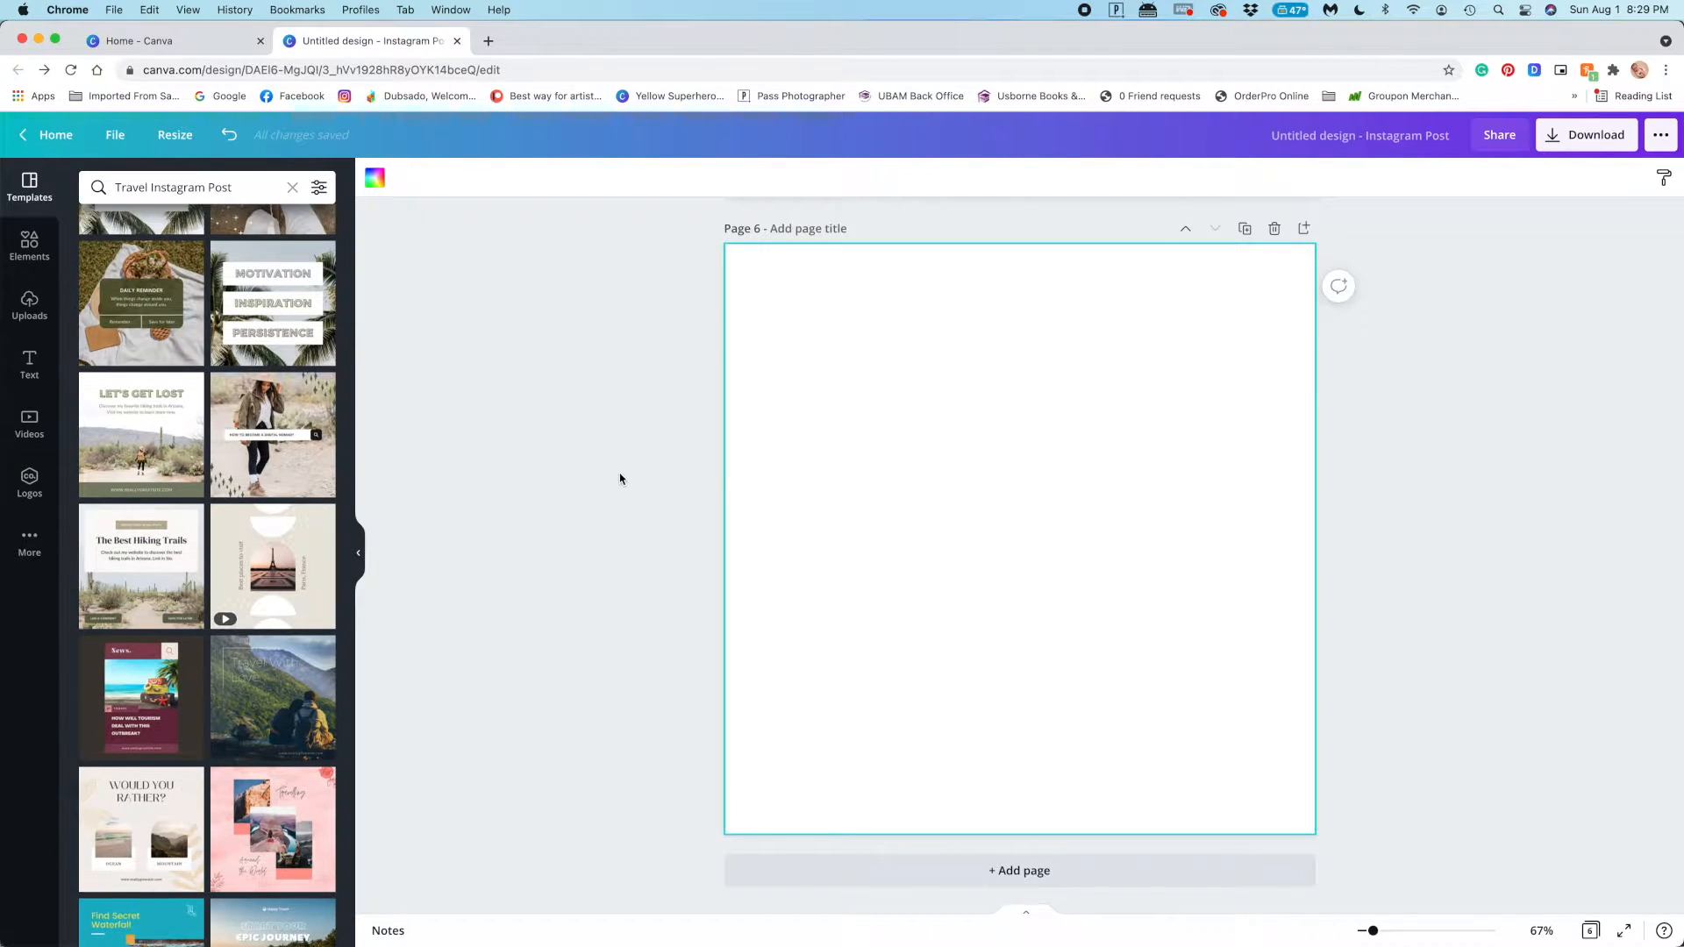
pyautogui.scroll(12, 620, 477)
pyautogui.scroll(5, 269, 427)
pyautogui.scroll(1, 269, 427)
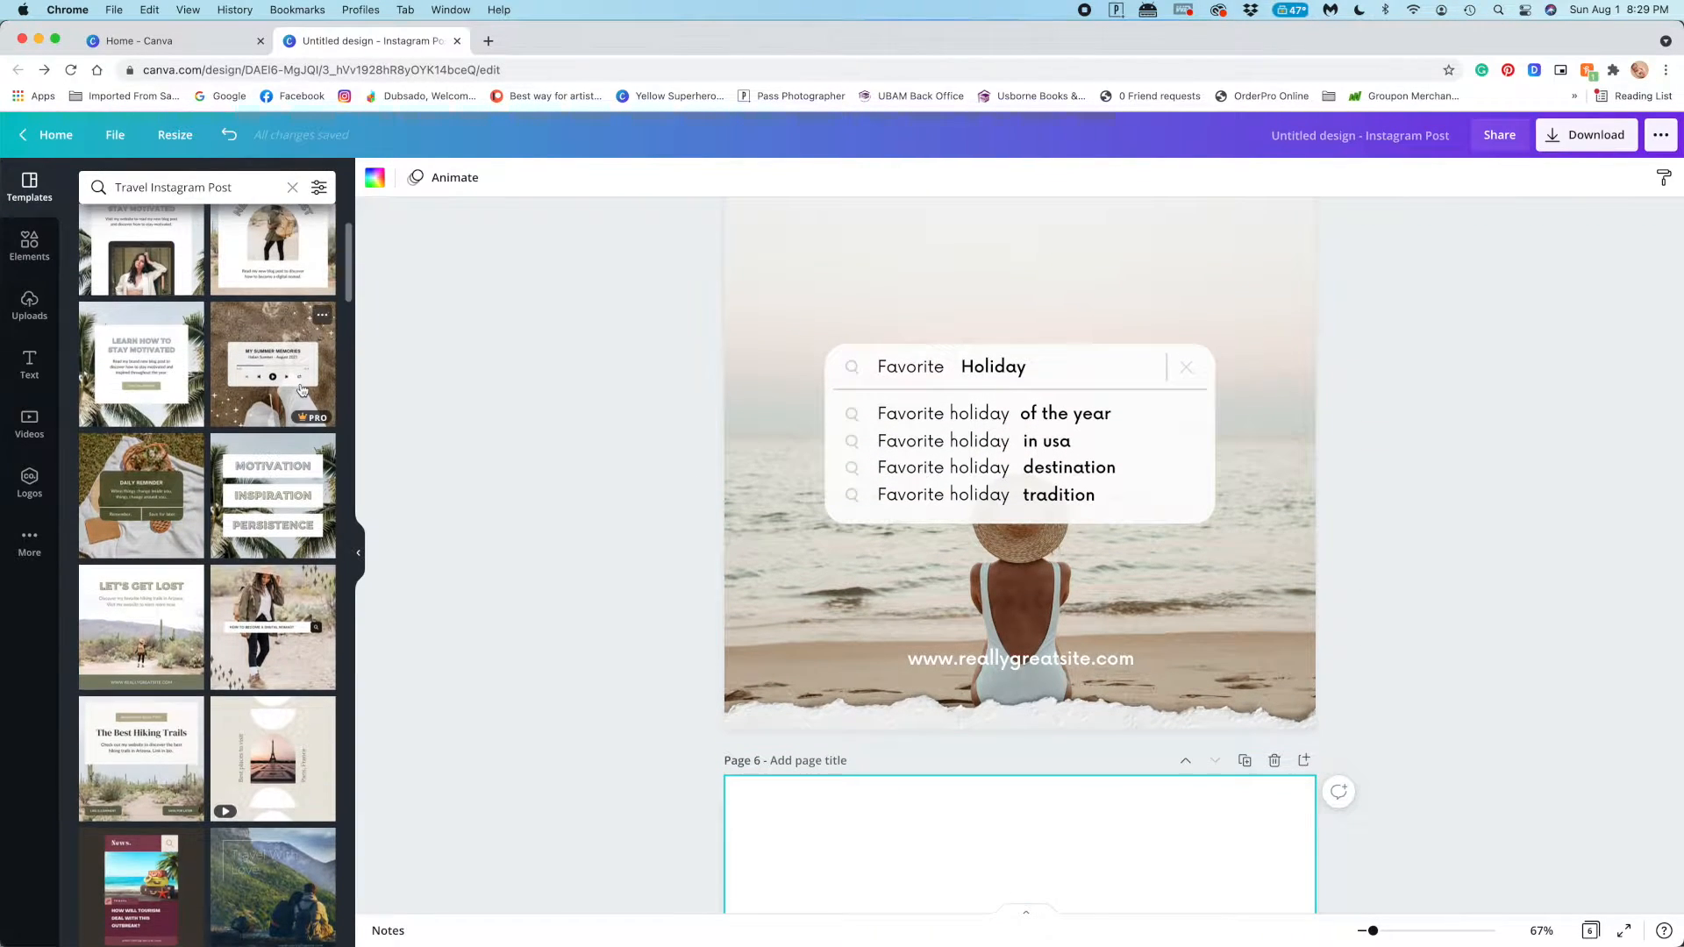
pyautogui.scroll(-4, 907, 754)
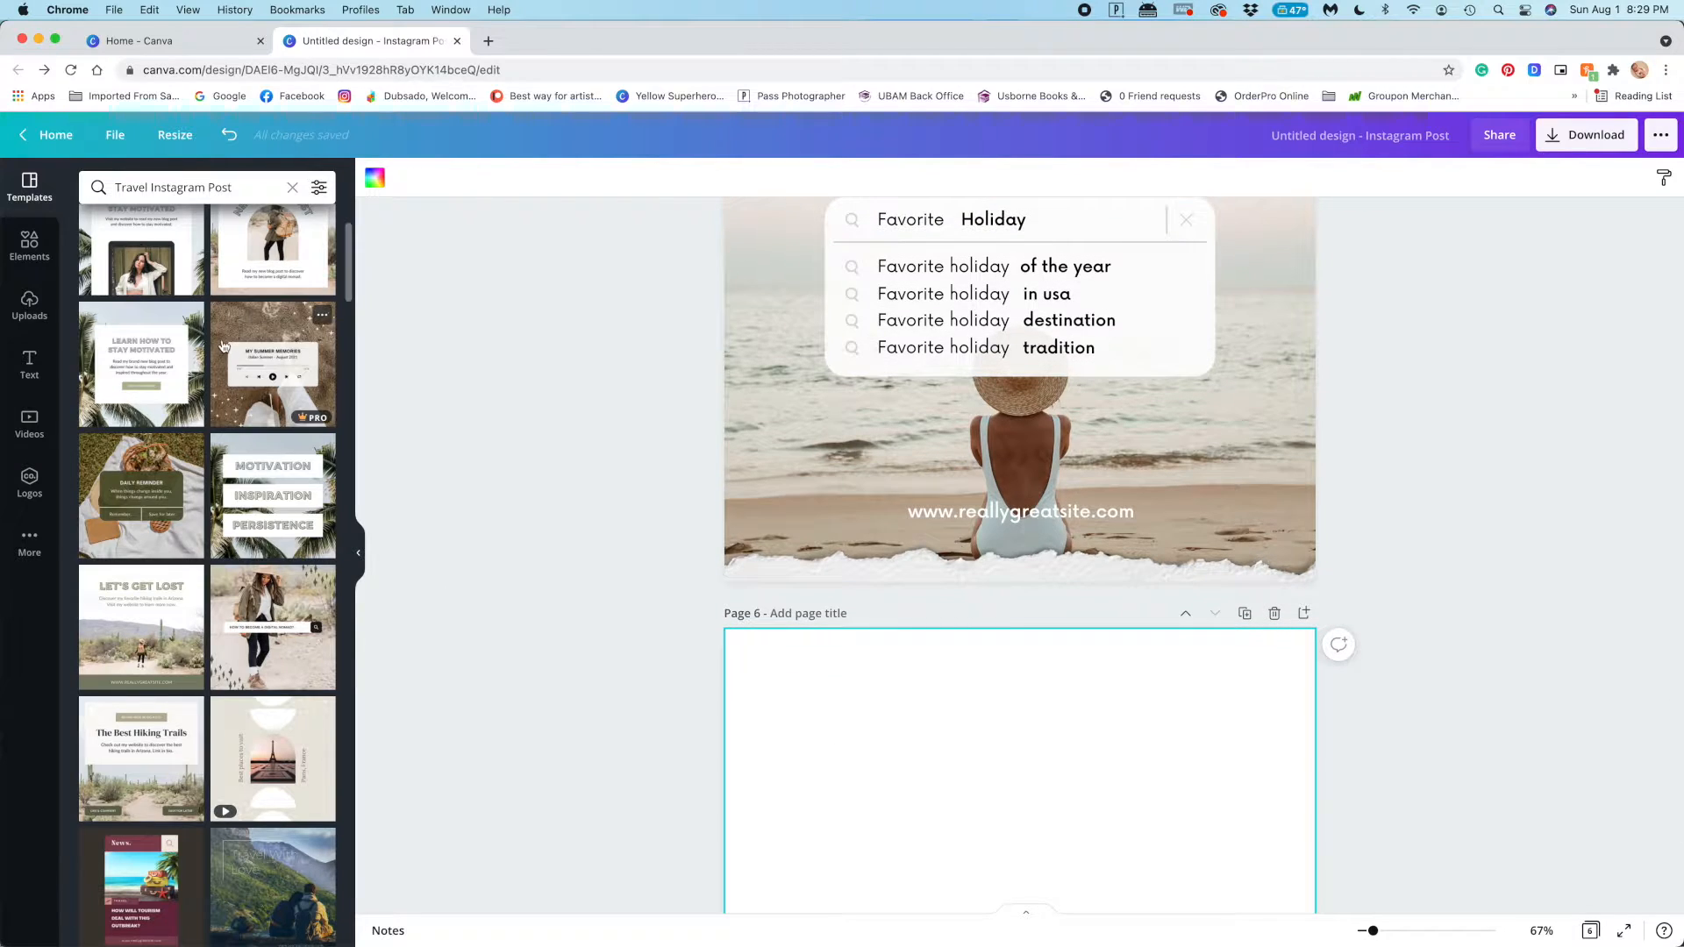
pyautogui.scroll(9, 571, 406)
pyautogui.scroll(5, 233, 318)
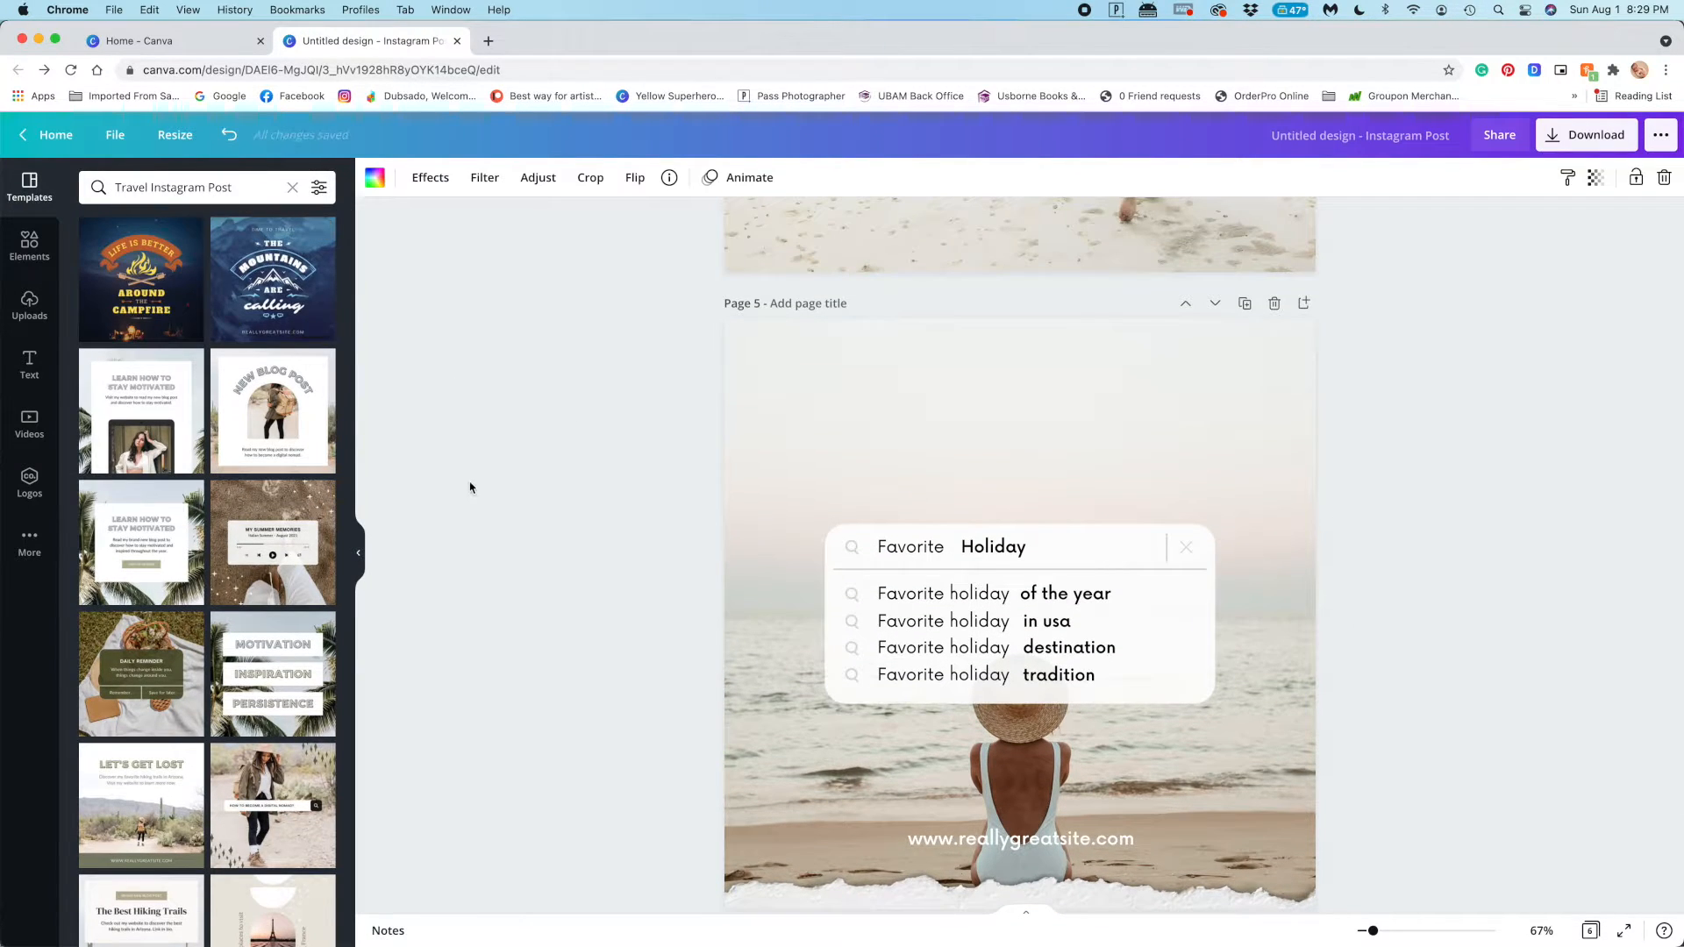
# Apply the Scrapbook page animation to the taped photo collage on page 1
pyautogui.scroll(20, 470, 488)
pyautogui.click(676, 275)
pyautogui.click(446, 178)
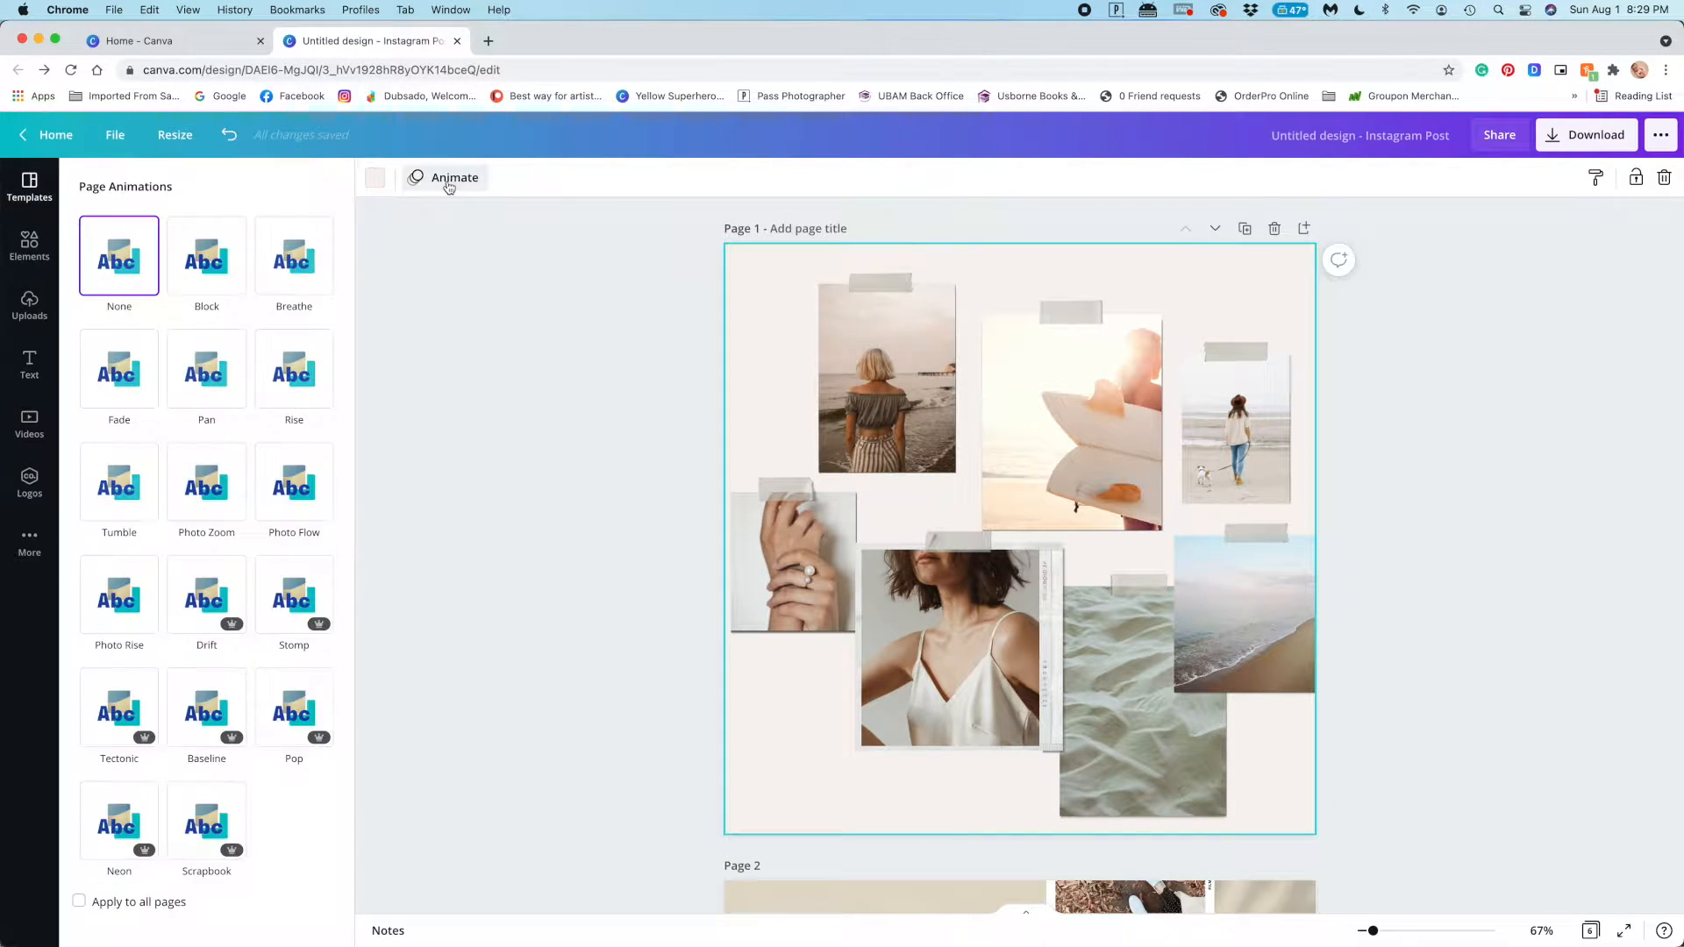
pyautogui.click(206, 821)
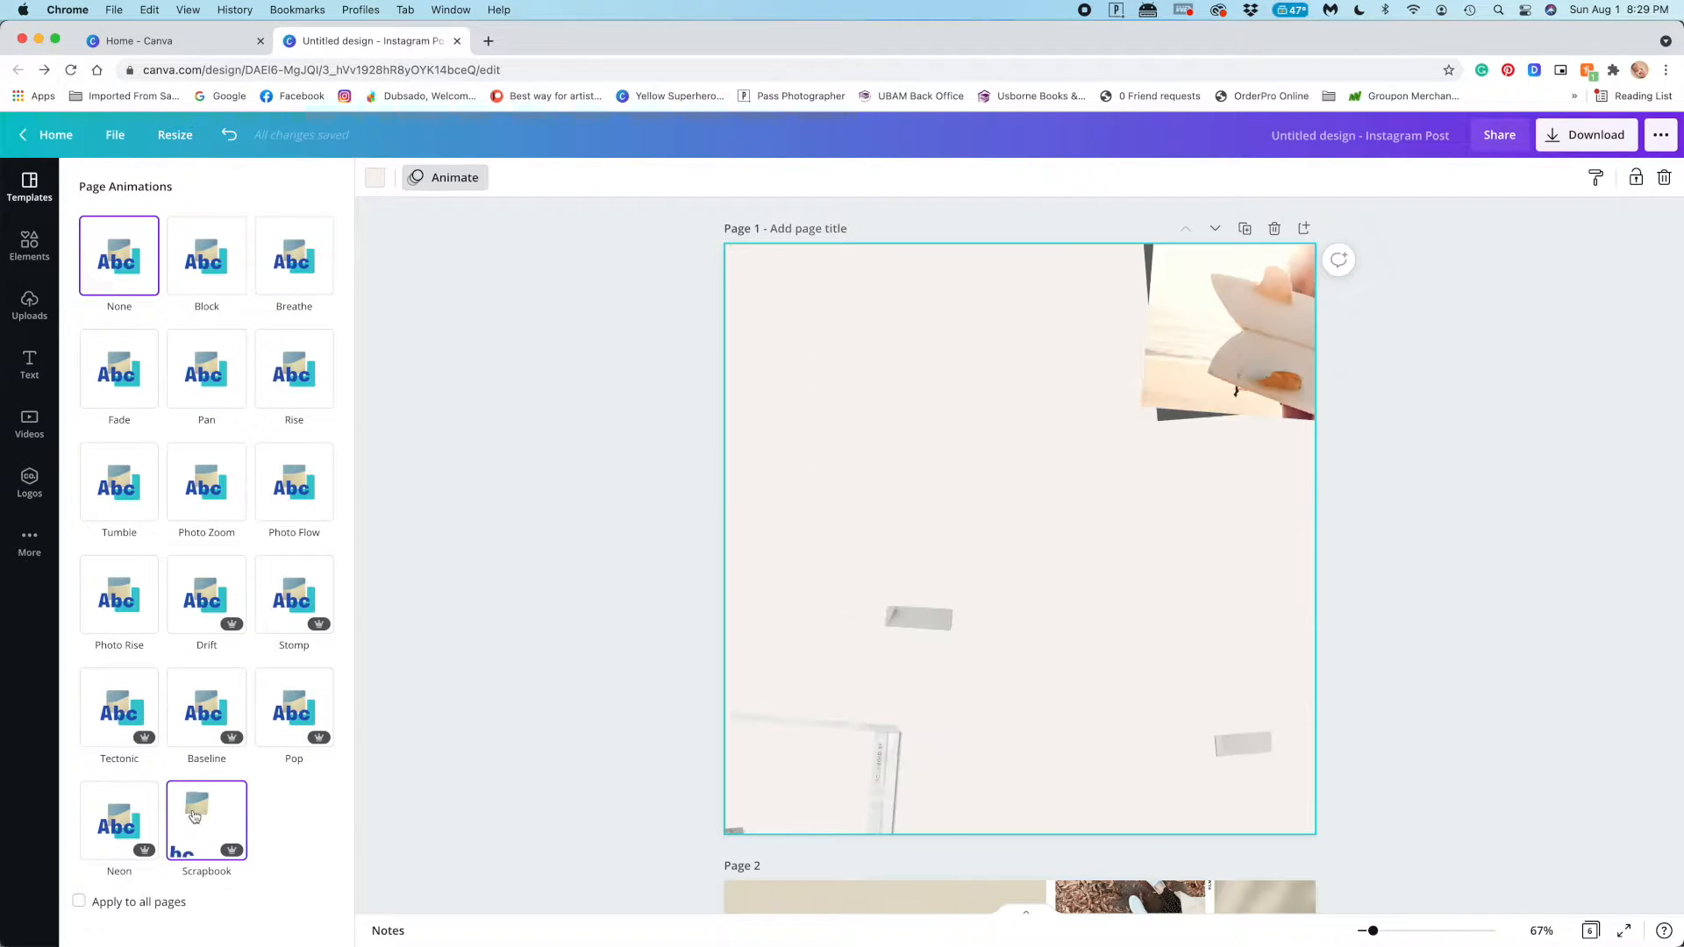
# Preview photo animations such as Breathe on the beige watercolour image of page 2 without applying one
pyautogui.scroll(-1, 556, 668)
pyautogui.scroll(-6, 555, 668)
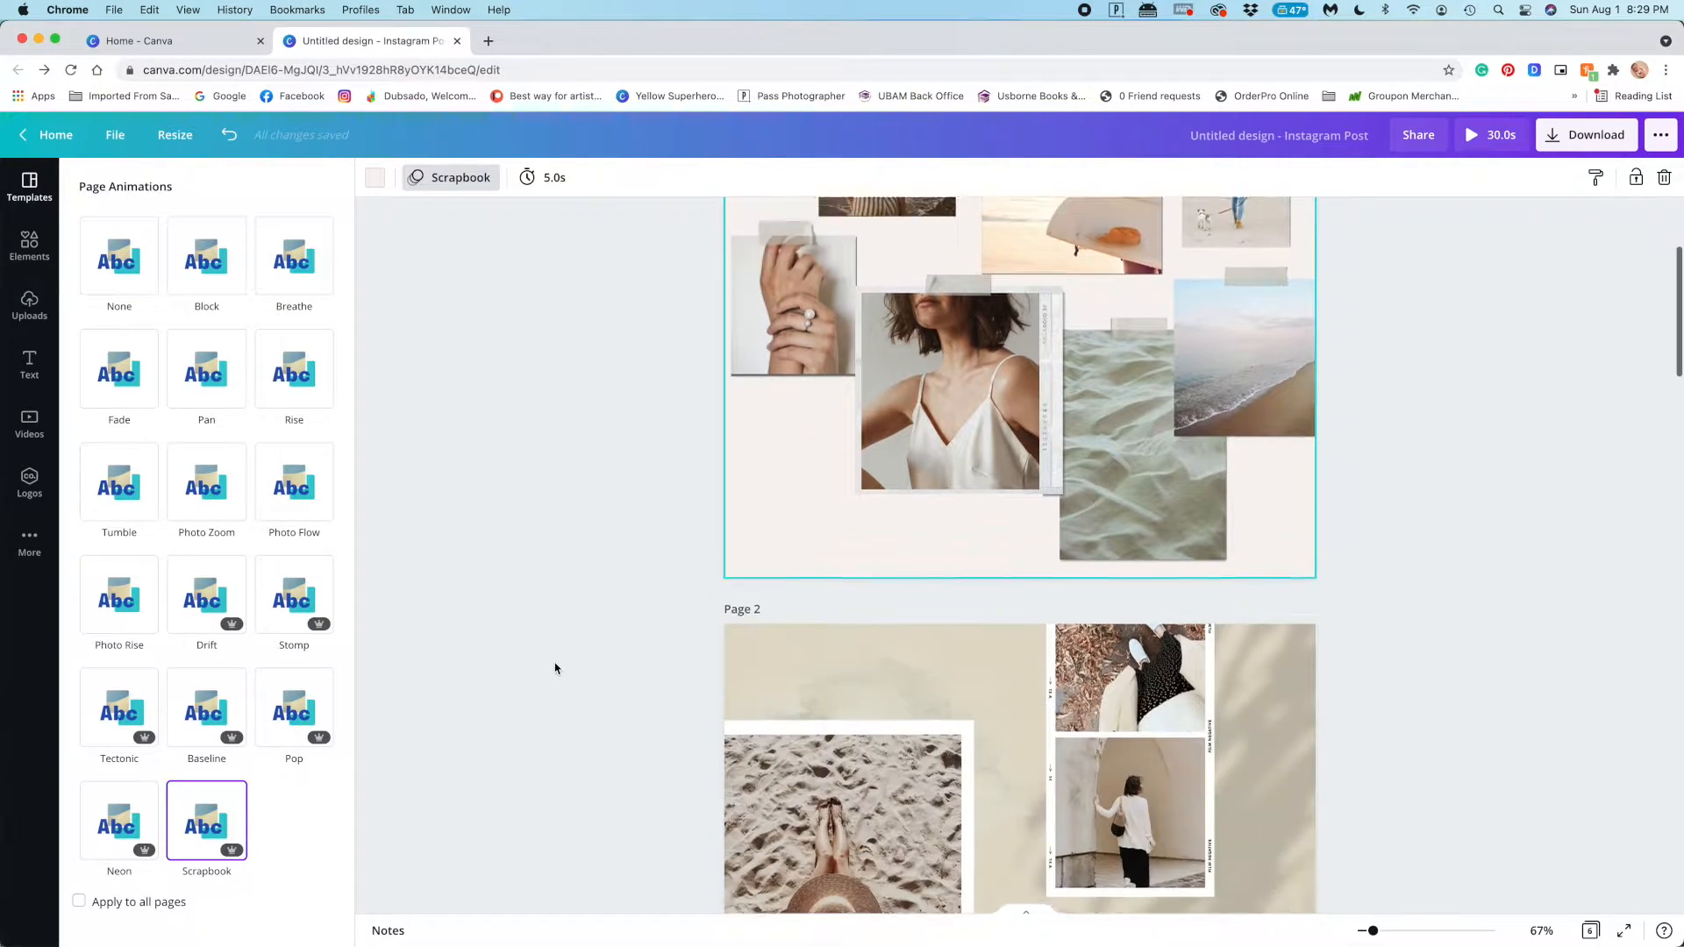
pyautogui.click(824, 493)
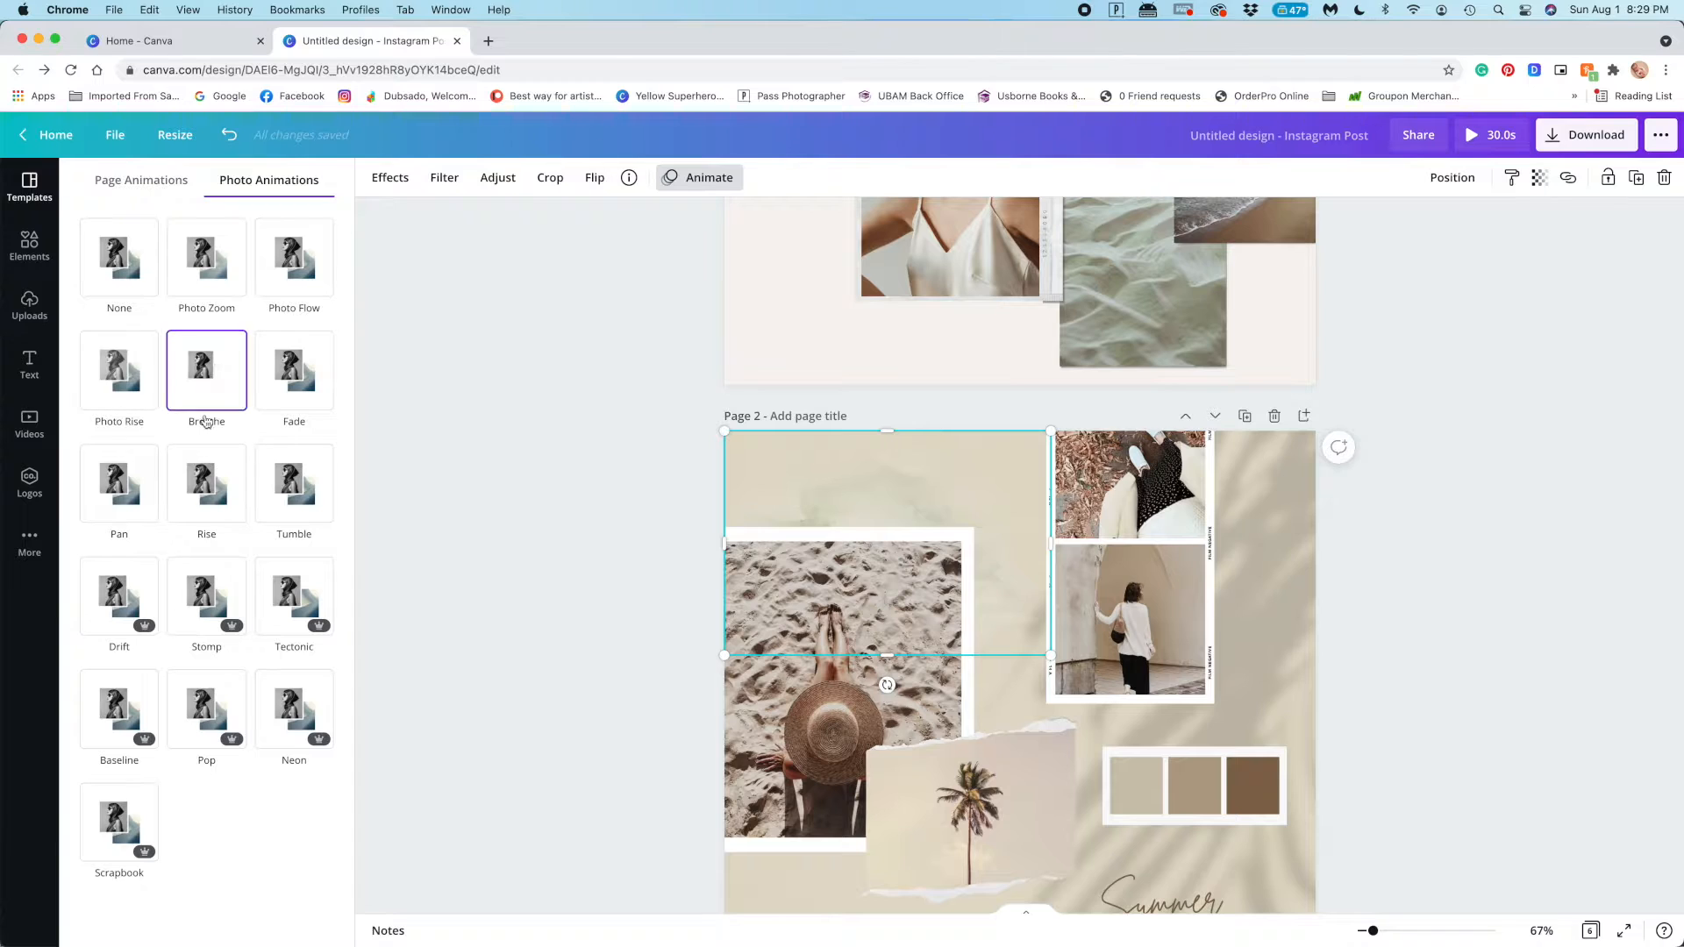
pyautogui.click(575, 481)
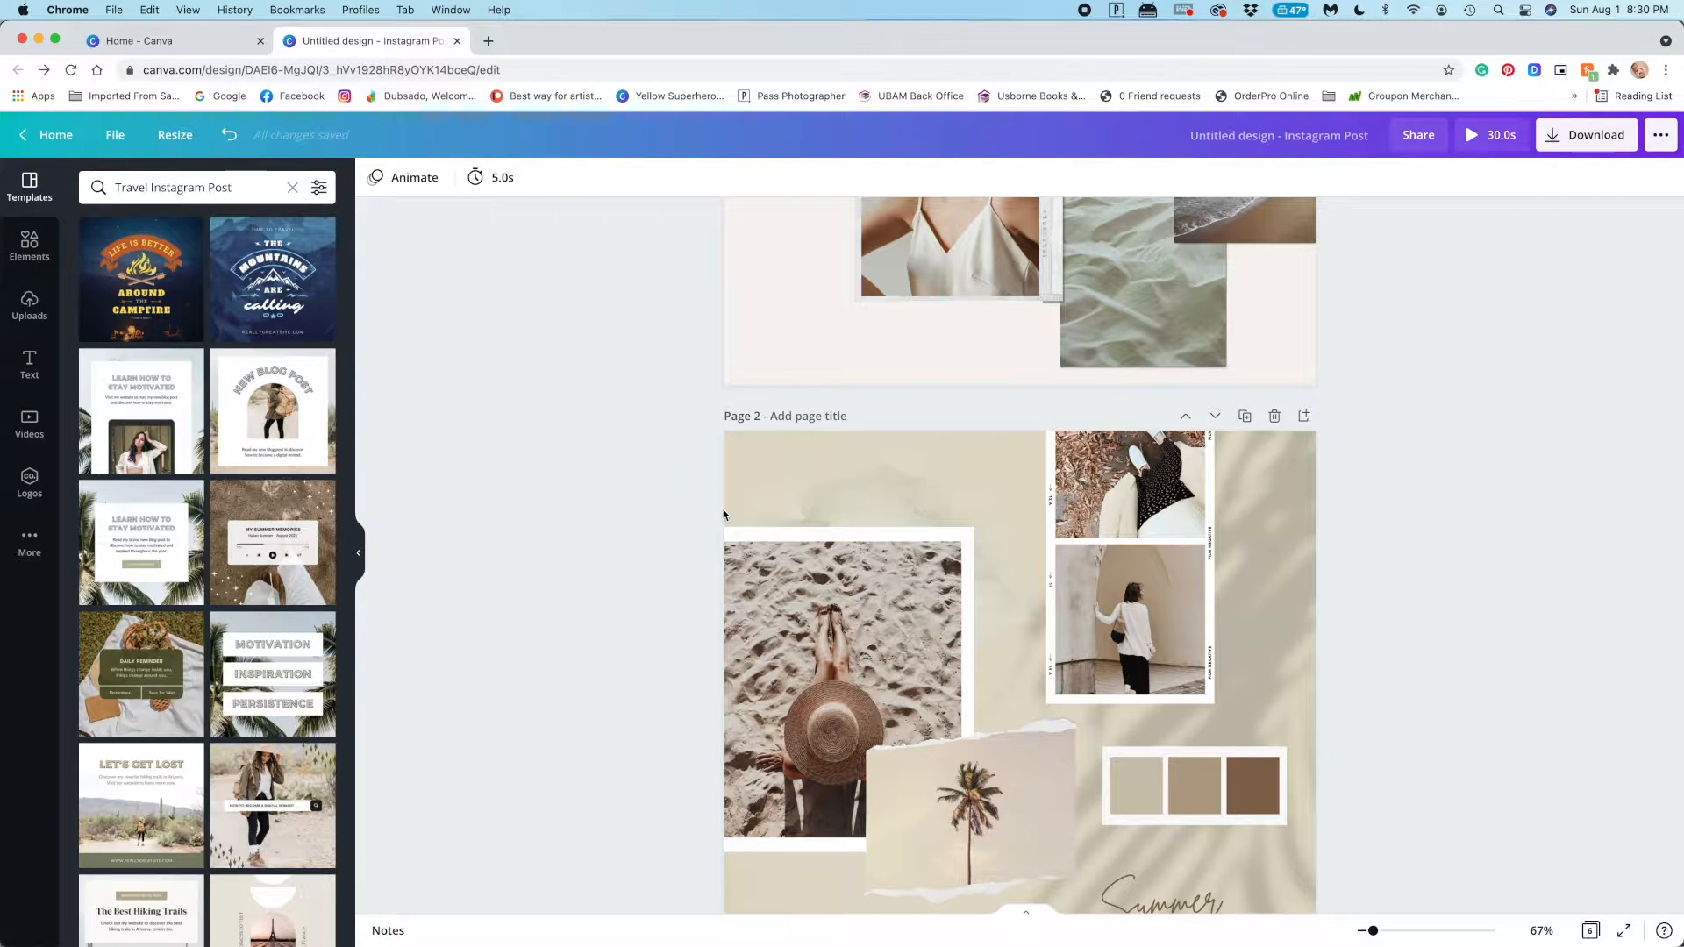
pyautogui.click(747, 891)
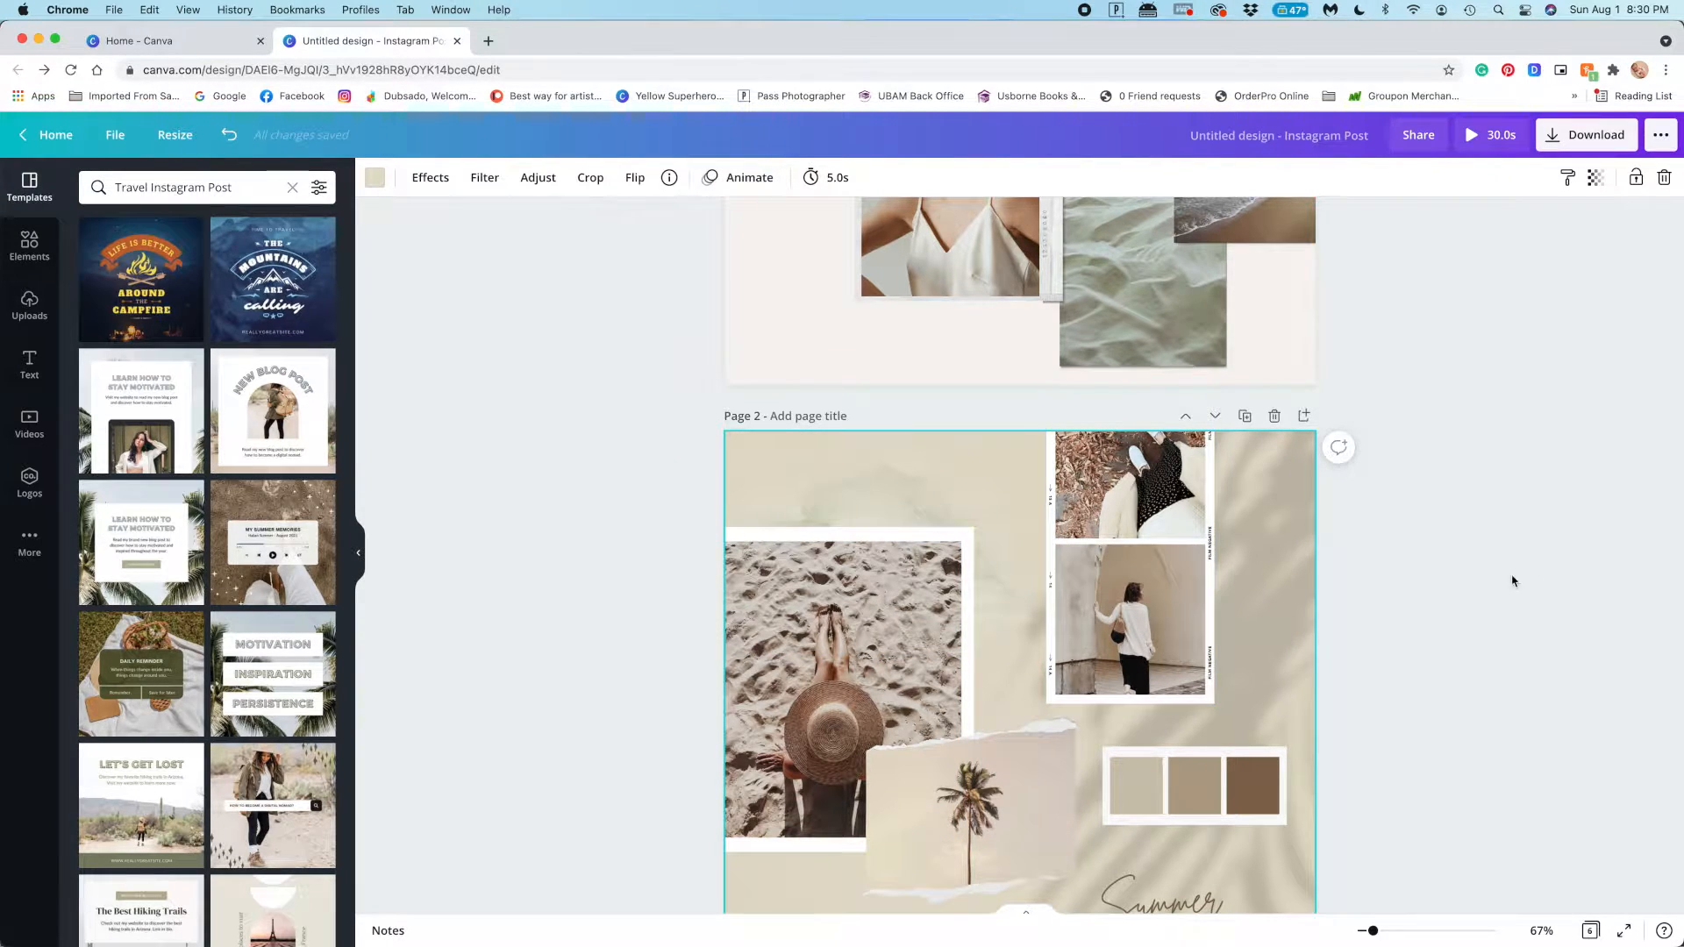
# Preview text animations on the "Summer Vibes" text and page animations such as Tumble on page 2
pyautogui.scroll(-3, 1492, 614)
pyautogui.click(1228, 746)
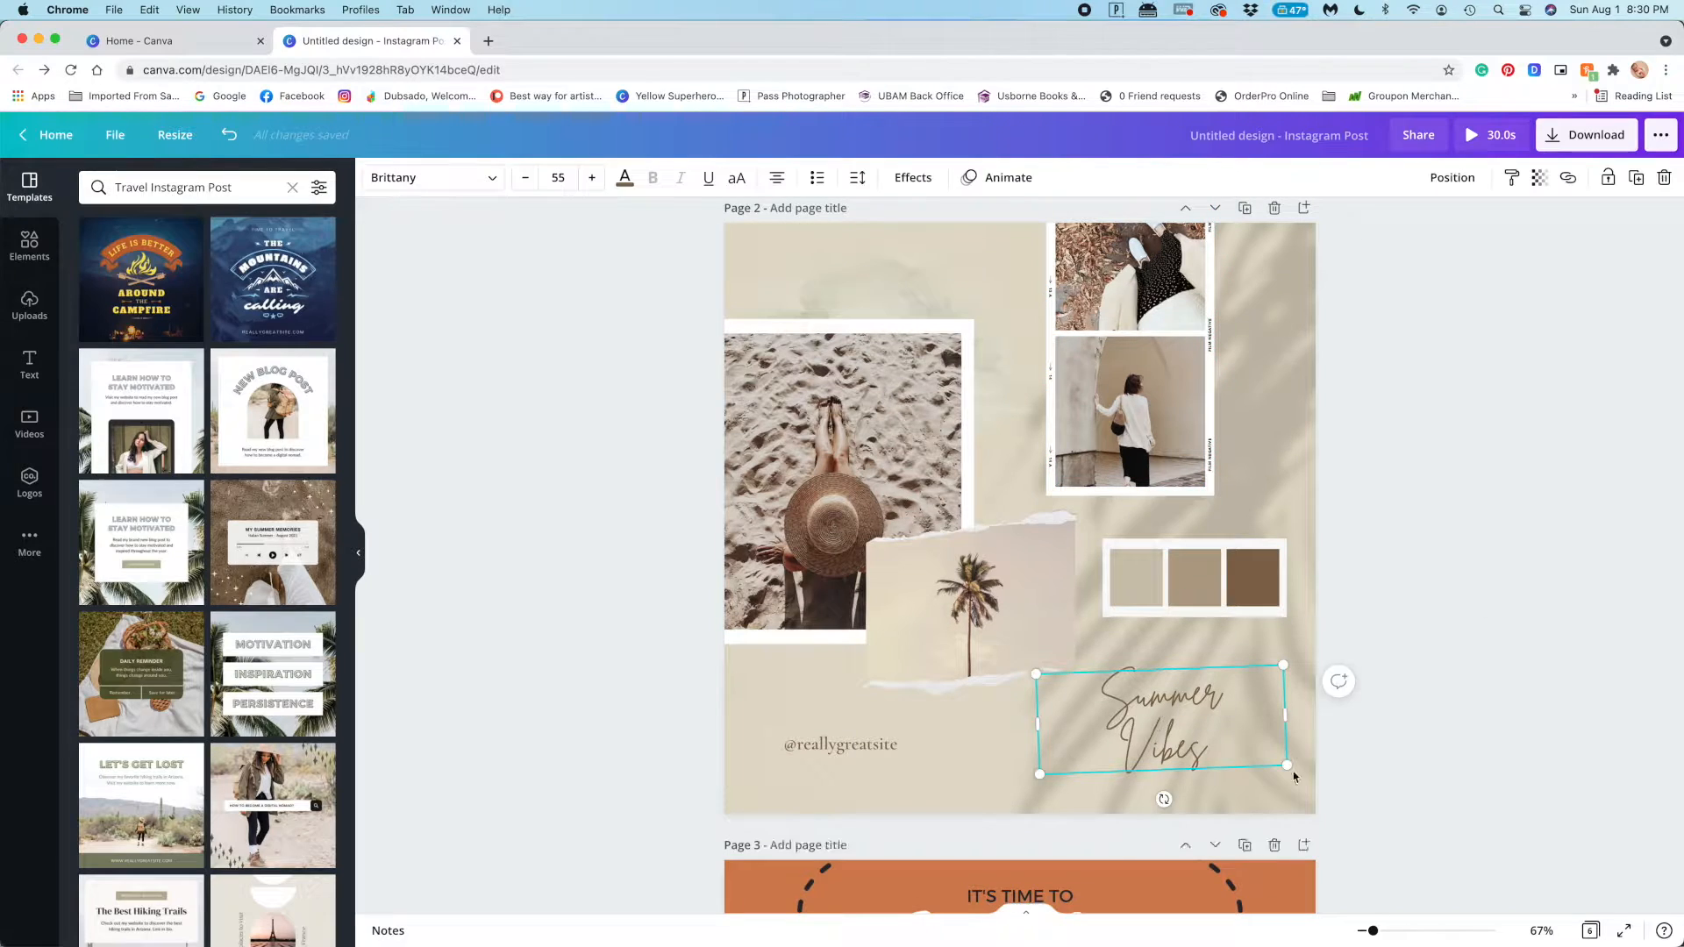
pyautogui.click(1009, 178)
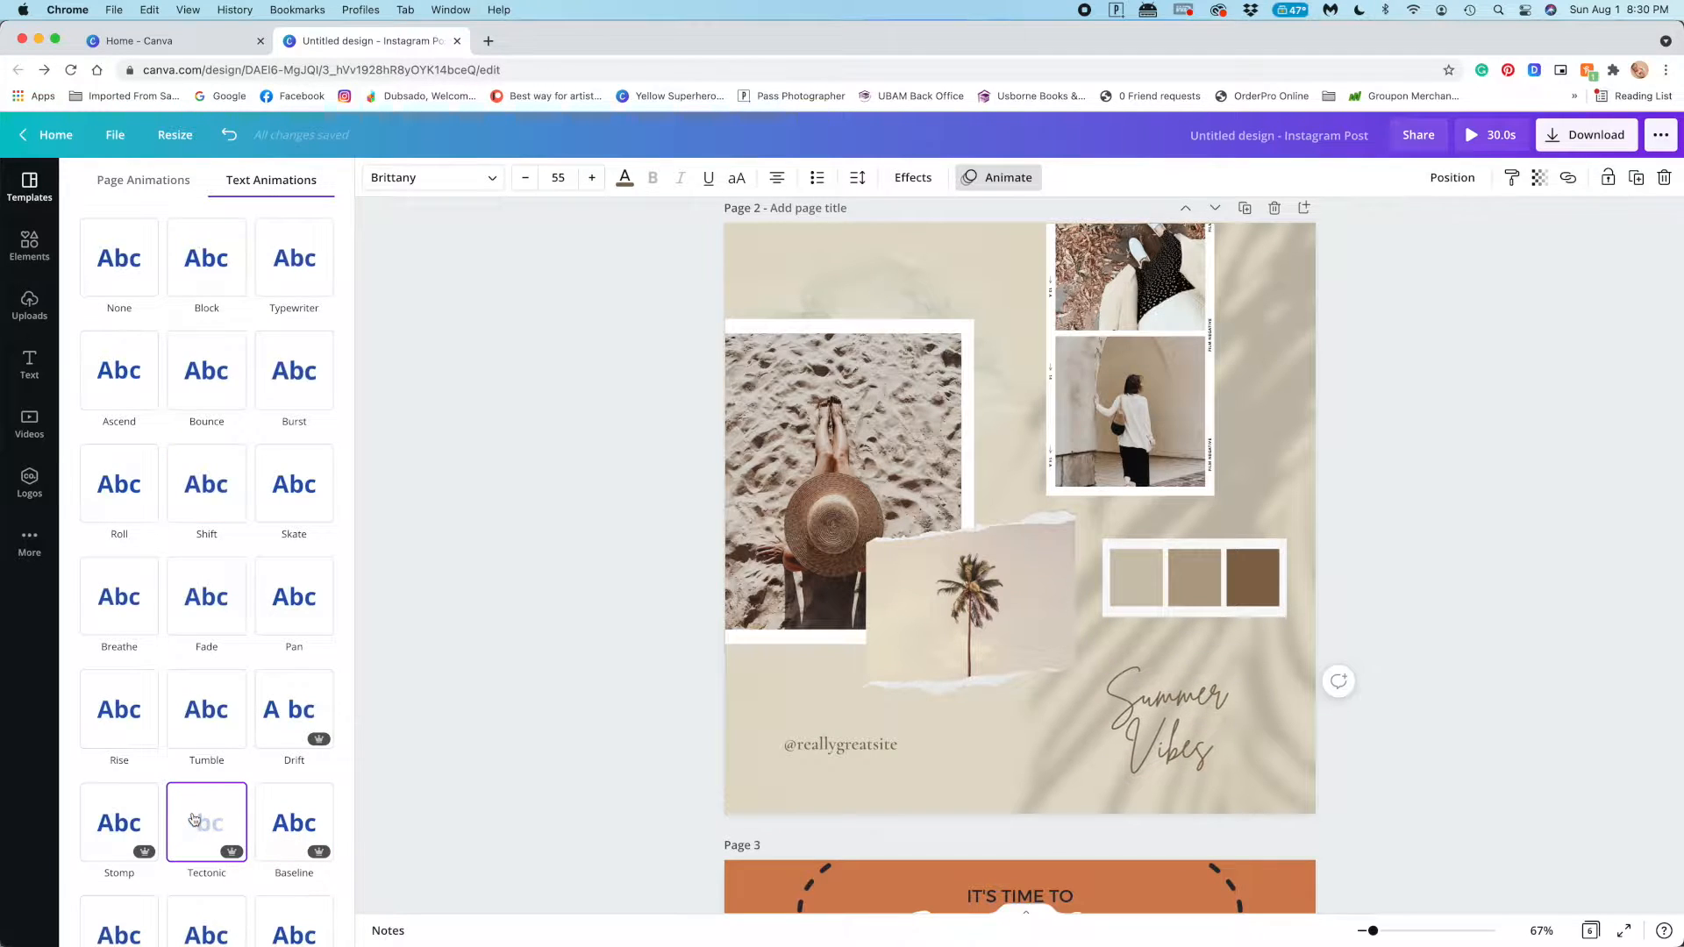
pyautogui.click(135, 708)
pyautogui.scroll(-1, 128, 716)
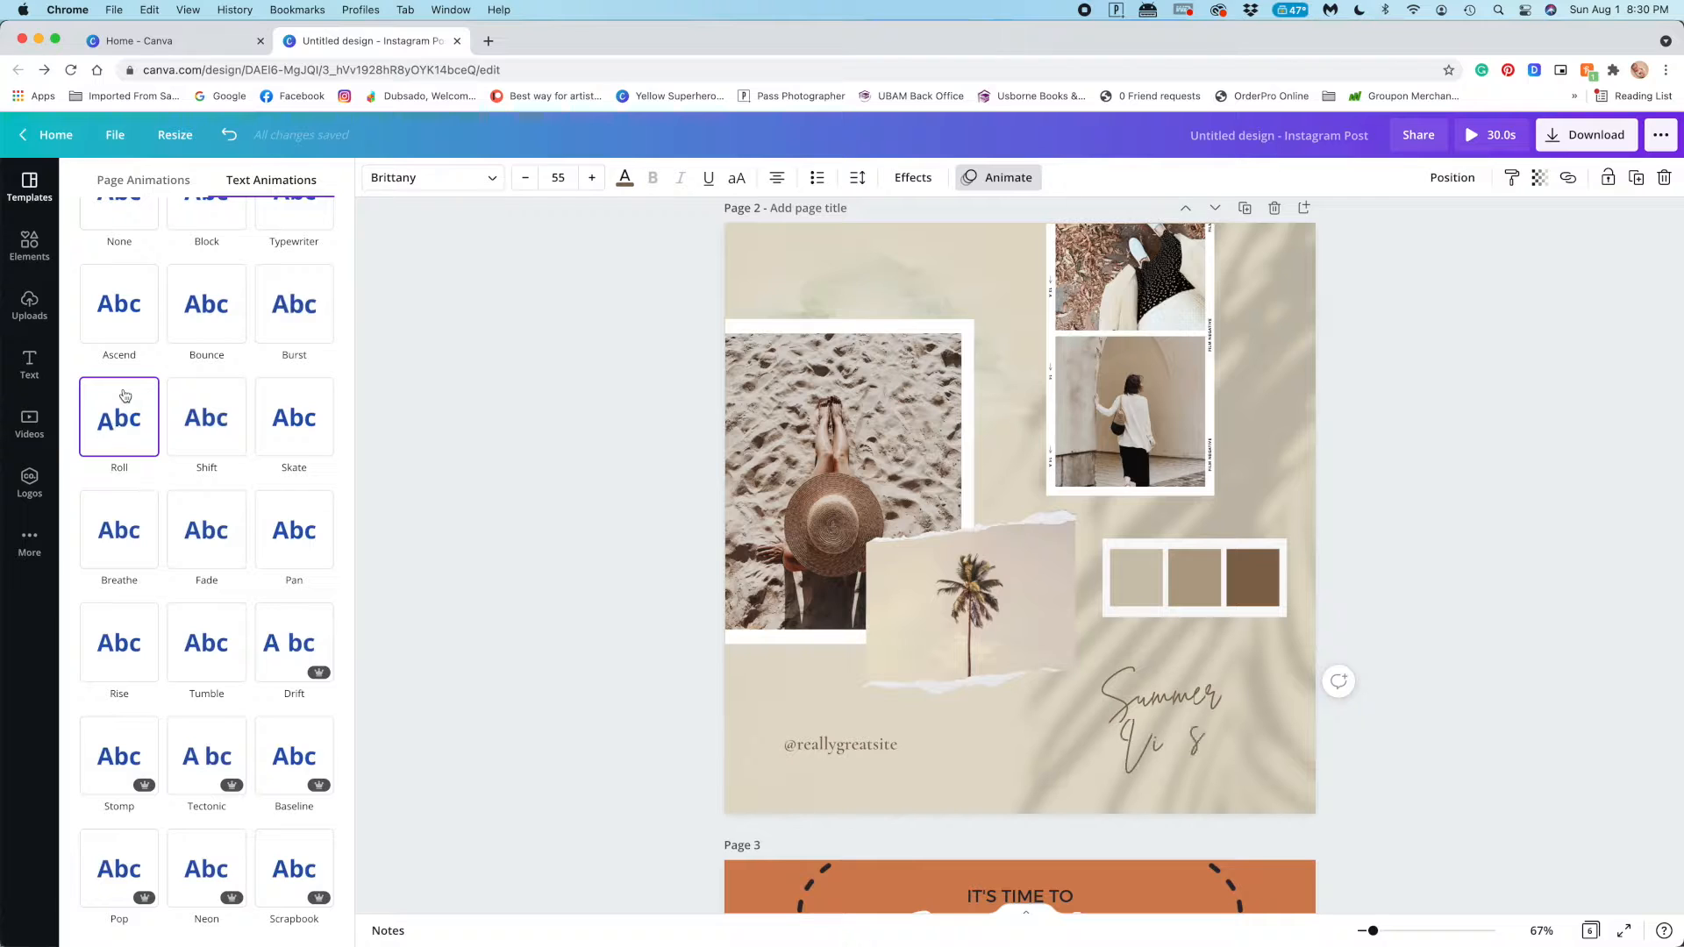
pyautogui.click(515, 414)
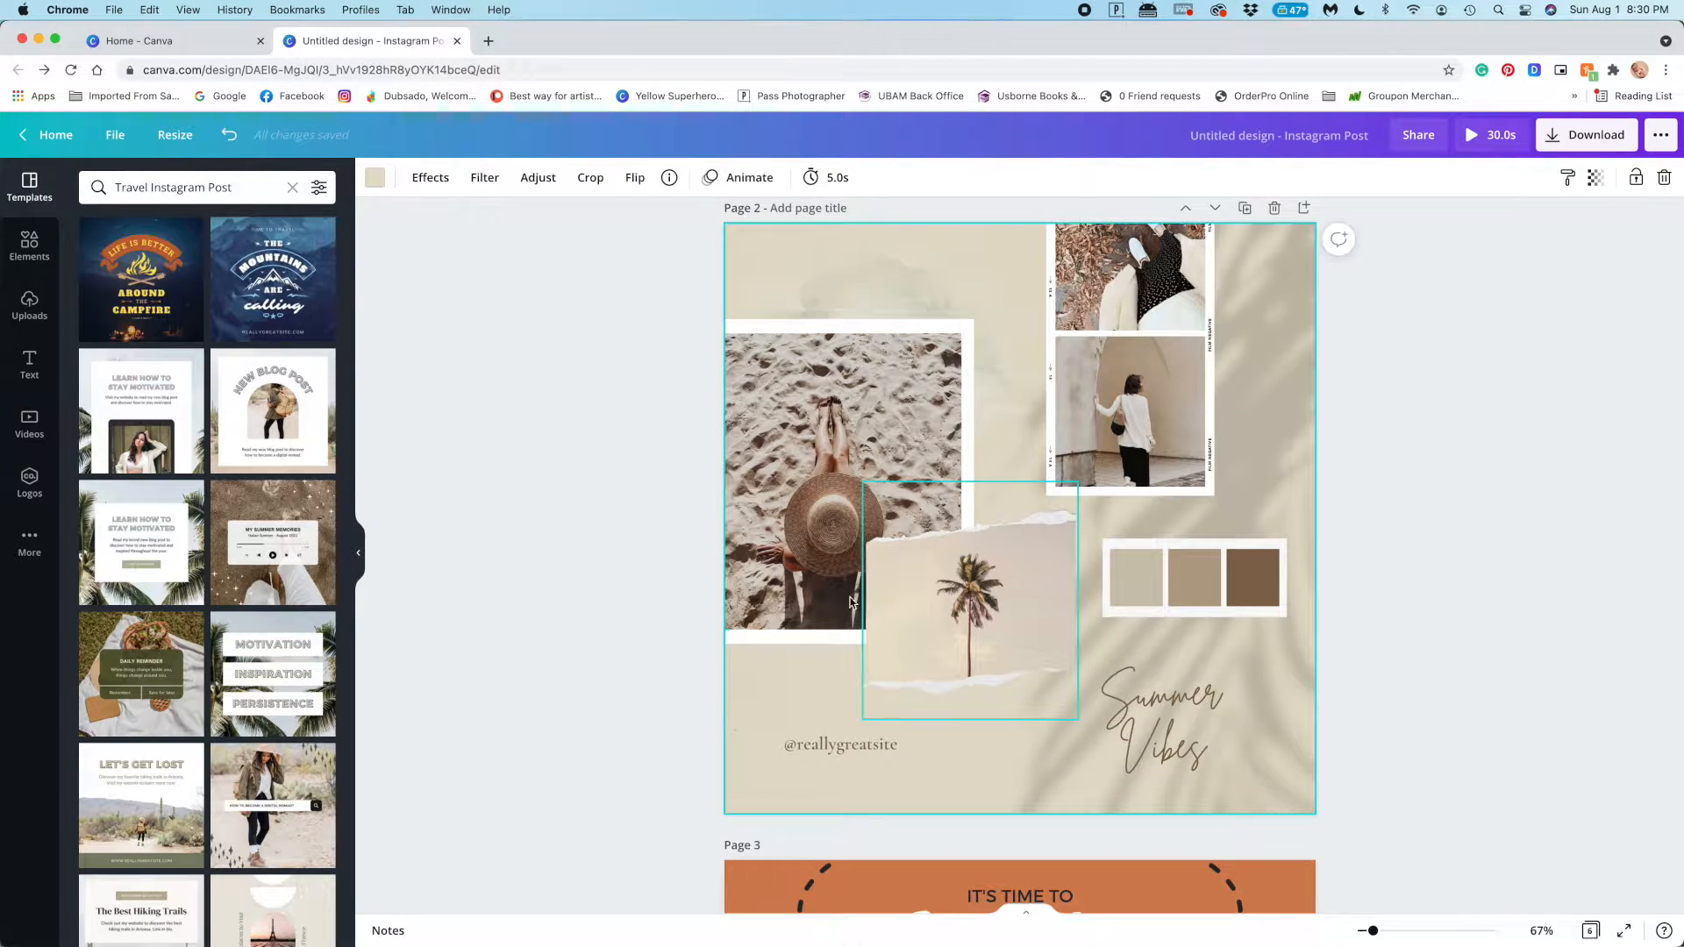
pyautogui.click(732, 178)
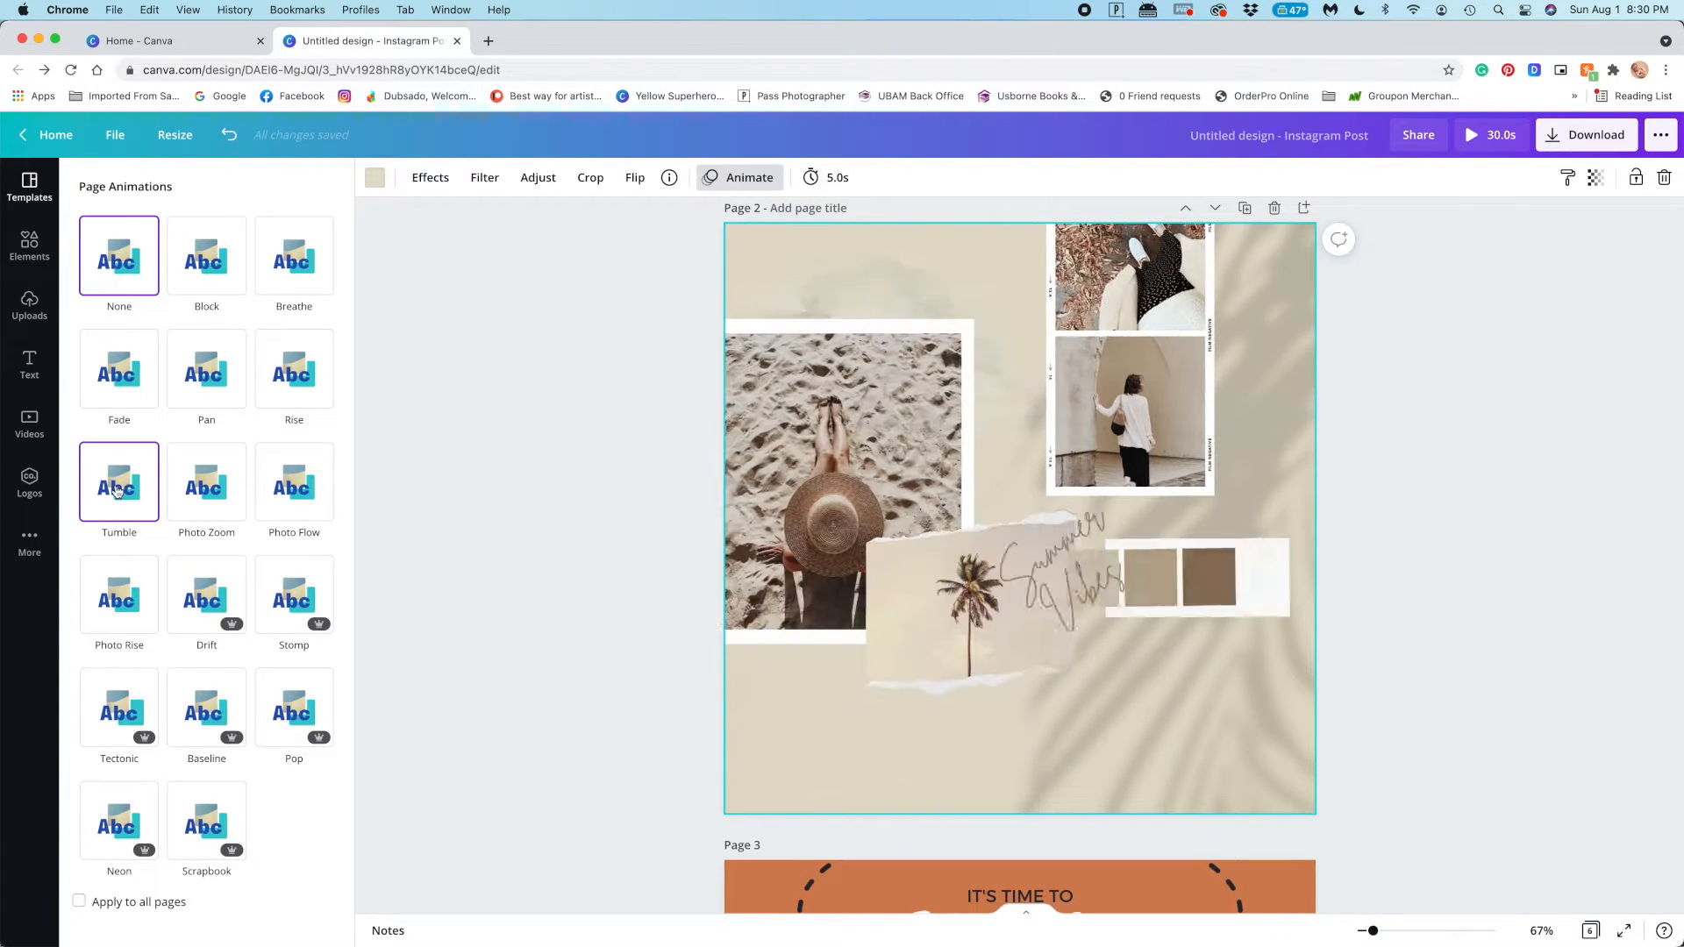
# Recolour the green "50% Discount For Couple Package" box on page 3 with a taupe brown from the photo colours
pyautogui.scroll(-7, 402, 605)
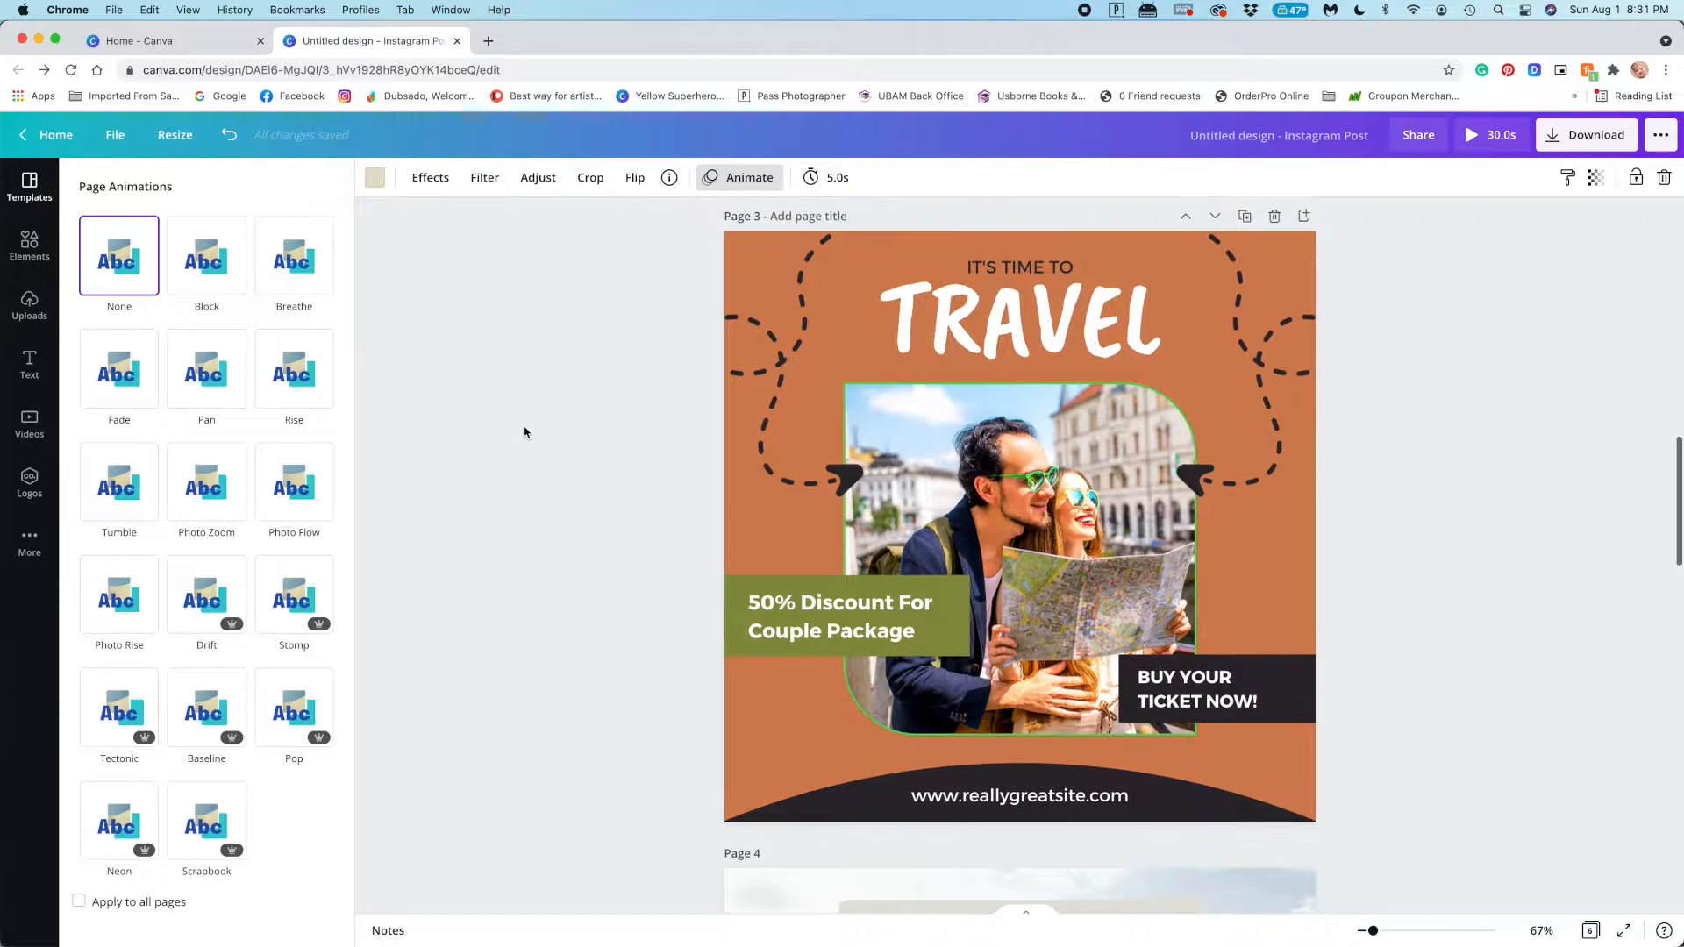
pyautogui.click(767, 650)
pyautogui.click(375, 177)
pyautogui.scroll(-1, 118, 621)
pyautogui.scroll(1, 118, 621)
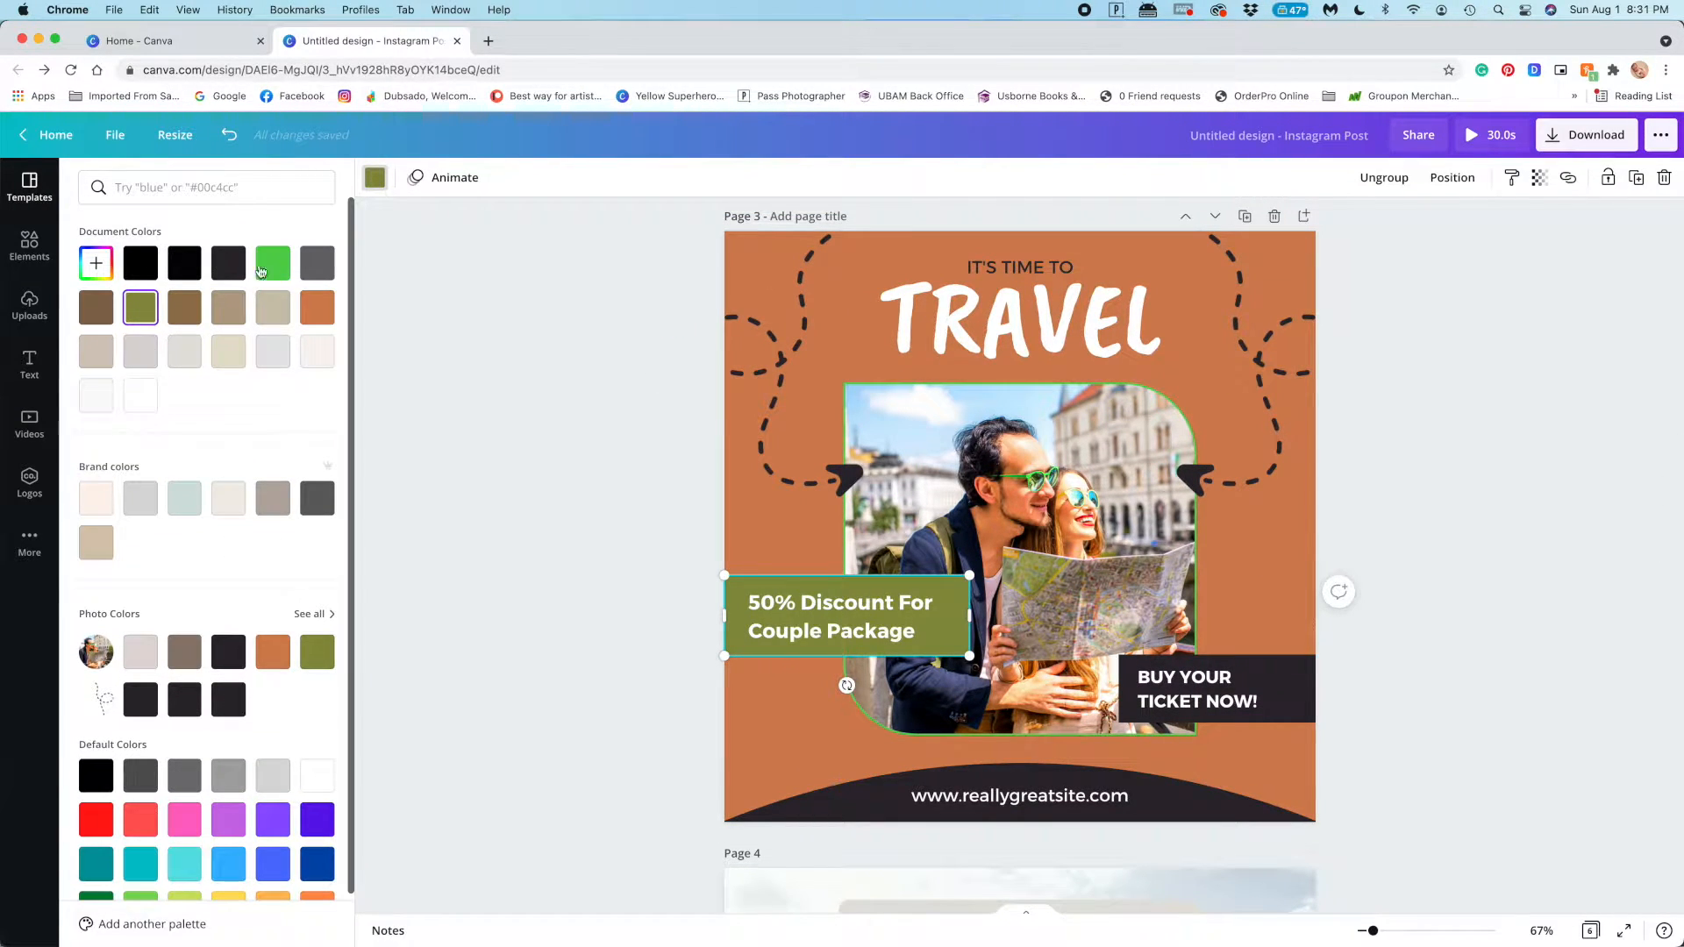
pyautogui.click(316, 614)
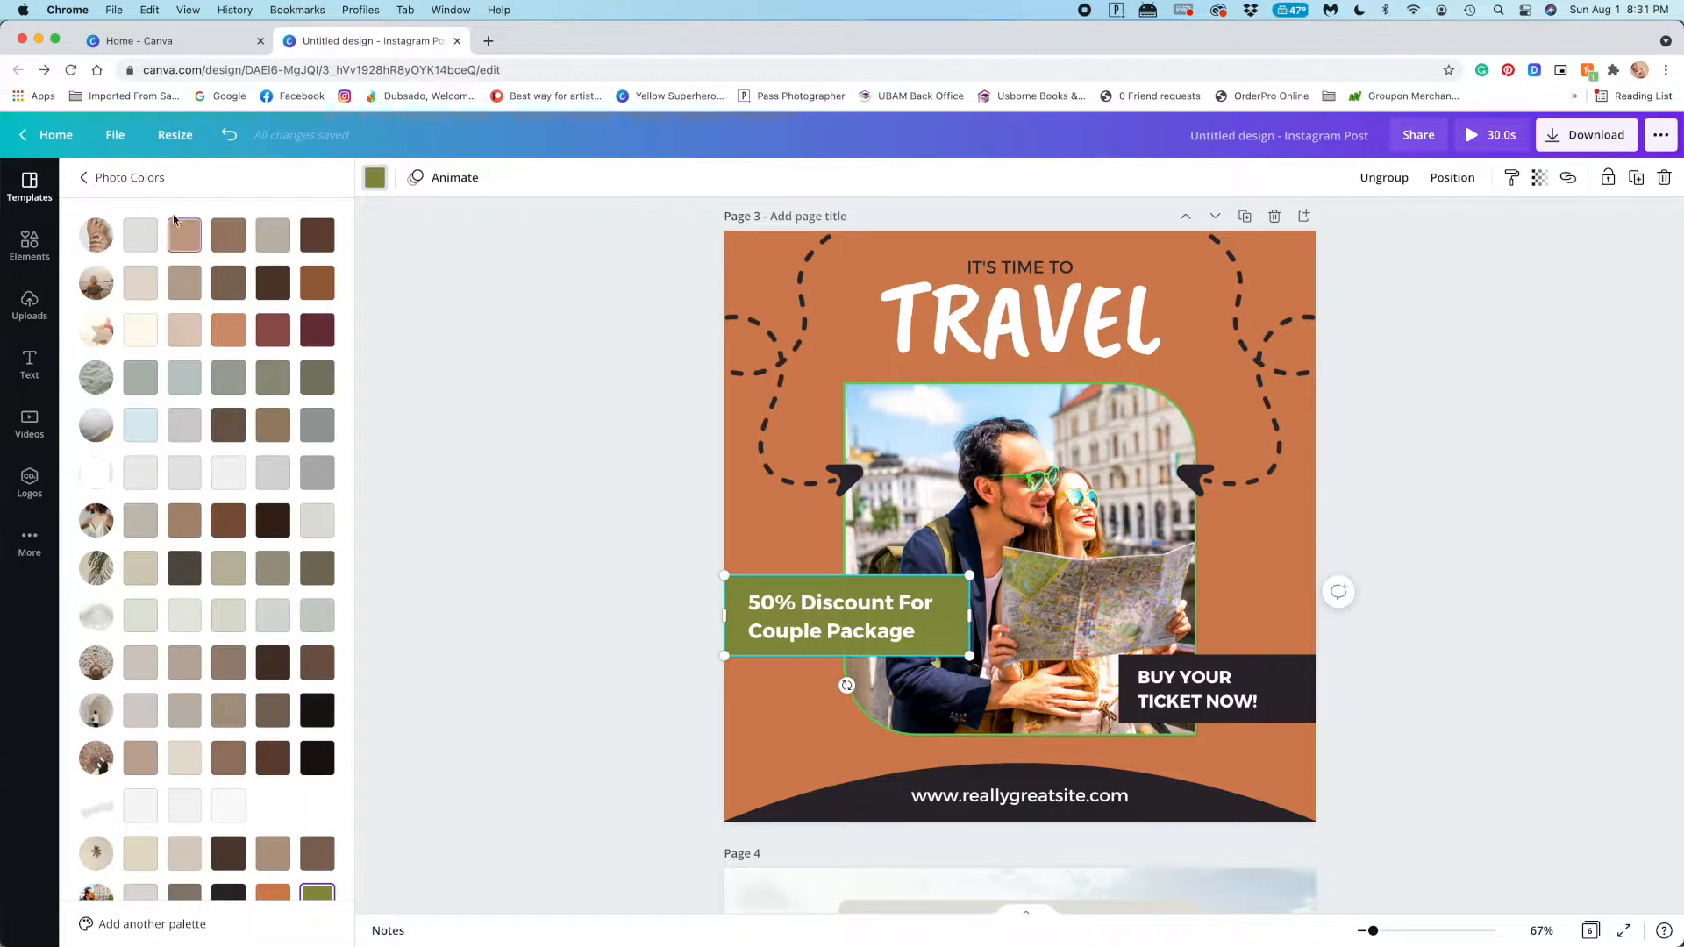
pyautogui.scroll(-3, 258, 599)
pyautogui.click(270, 581)
# Recolour the dark "BUY YOUR TICKET NOW!" box on page 3 with a pale sage grey from the photo colours
pyautogui.click(1283, 693)
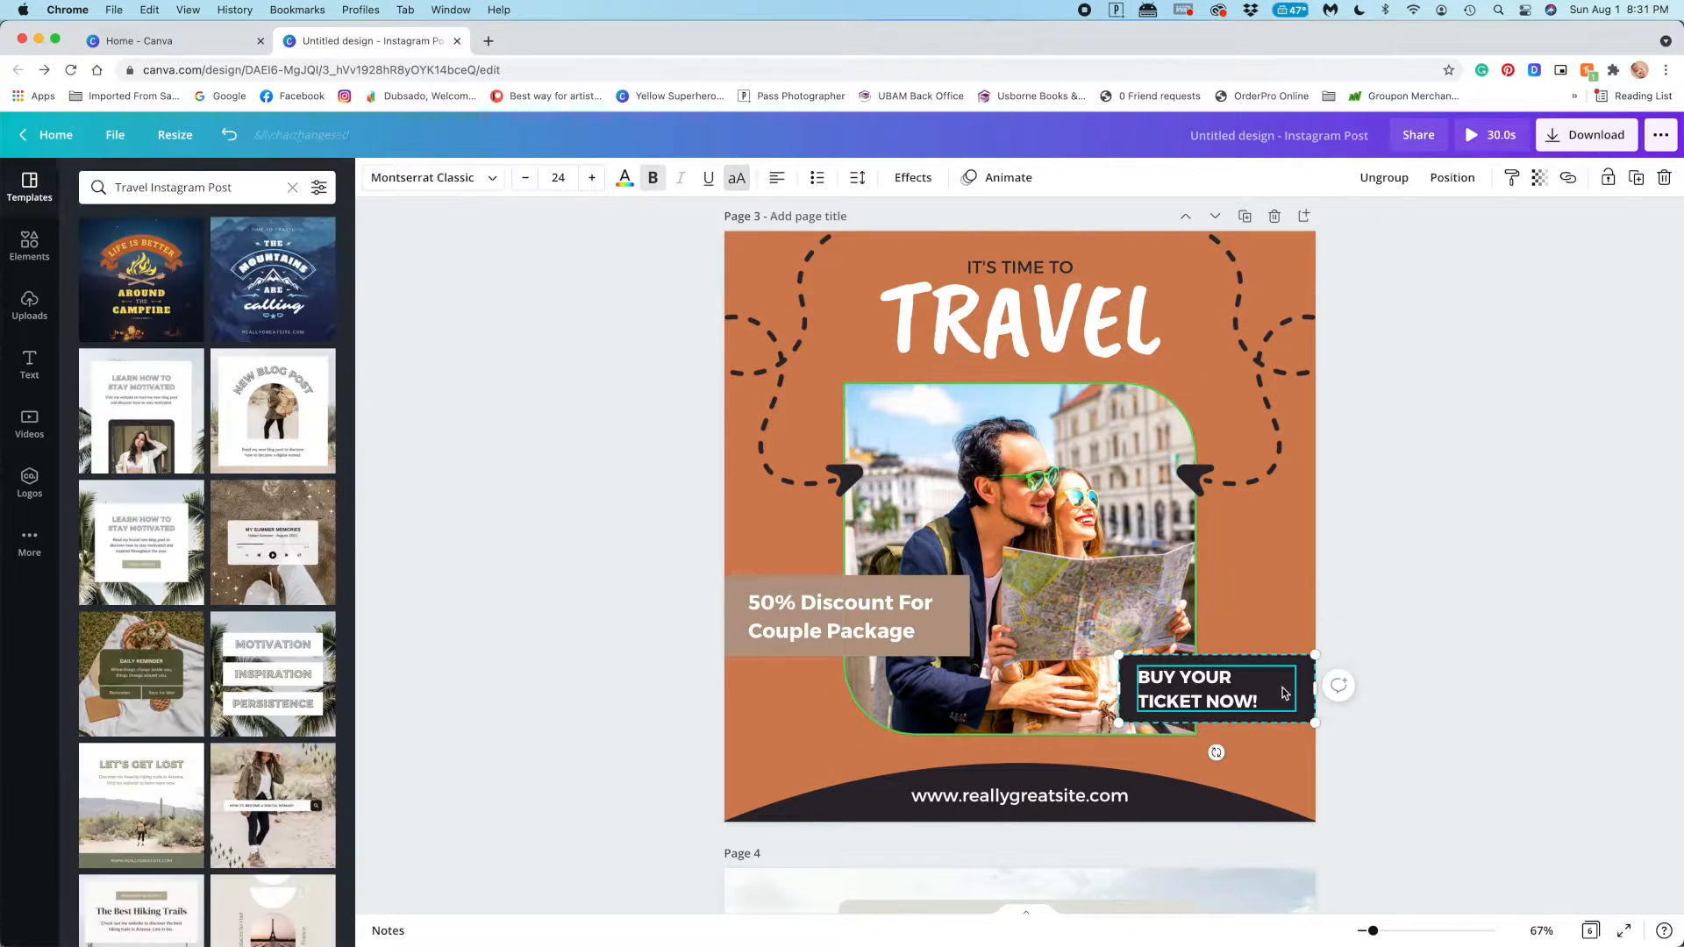
pyautogui.click(1307, 715)
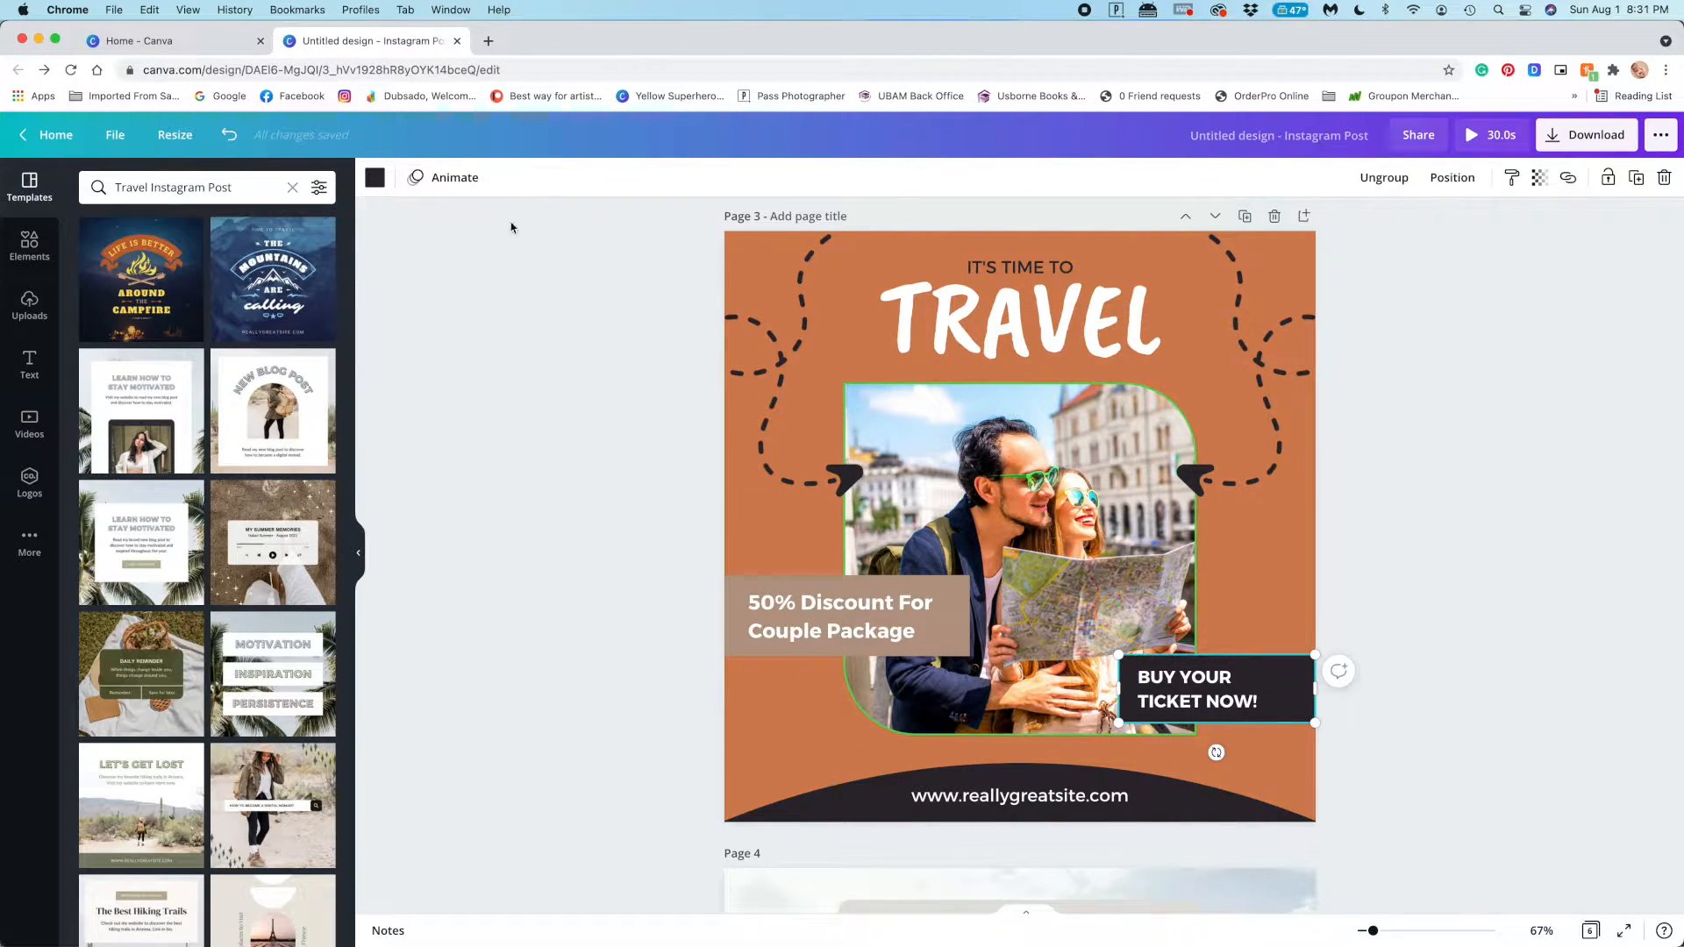
pyautogui.click(375, 177)
pyautogui.click(312, 614)
pyautogui.scroll(-3, 305, 508)
pyautogui.click(311, 493)
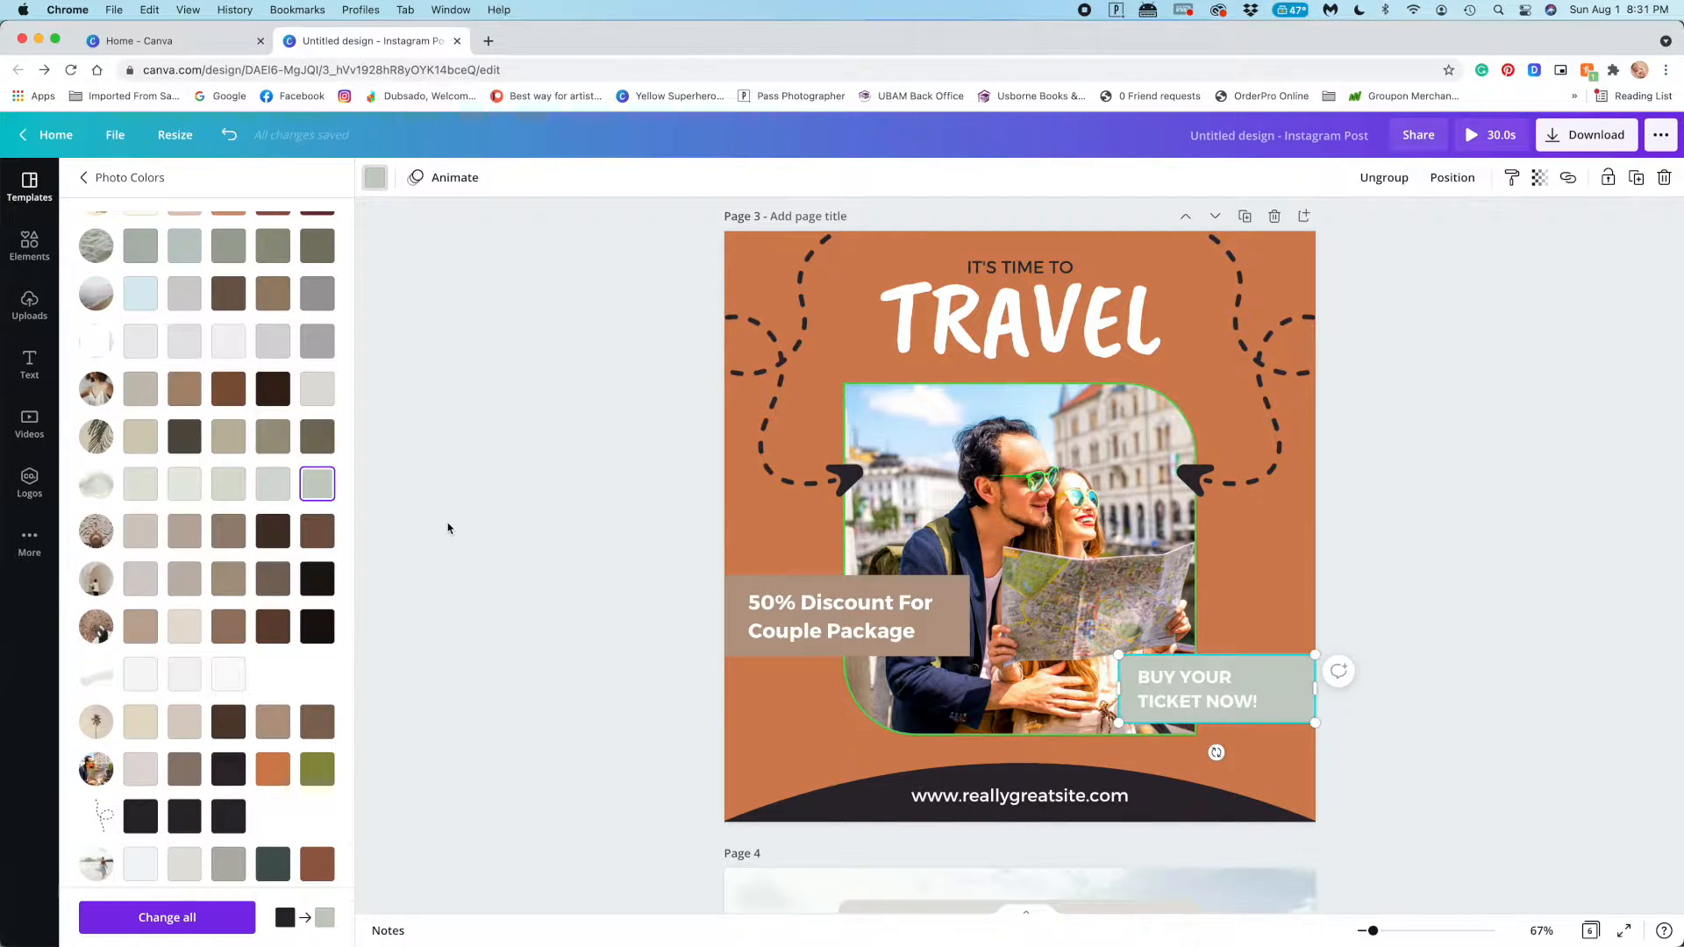
pyautogui.click(447, 523)
# Recolour the orange background of page 3 with a greyish beige from the document colours
pyautogui.click(751, 521)
pyautogui.click(374, 177)
pyautogui.click(317, 307)
pyautogui.click(317, 352)
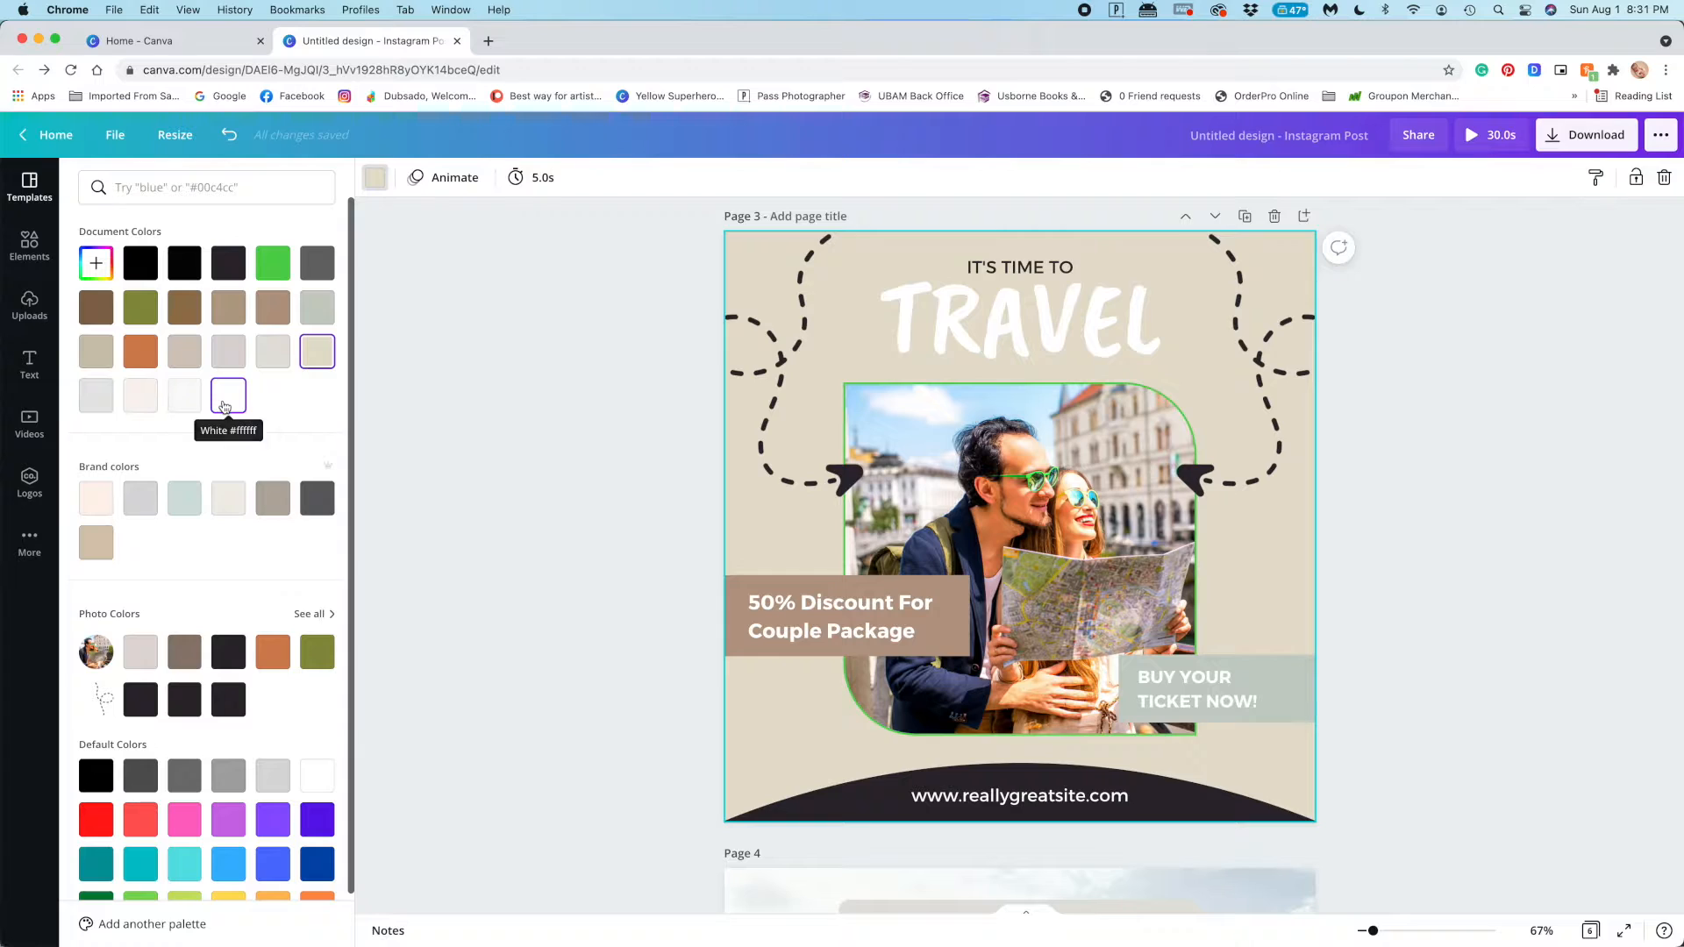
pyautogui.click(224, 406)
pyautogui.click(96, 353)
pyautogui.click(488, 416)
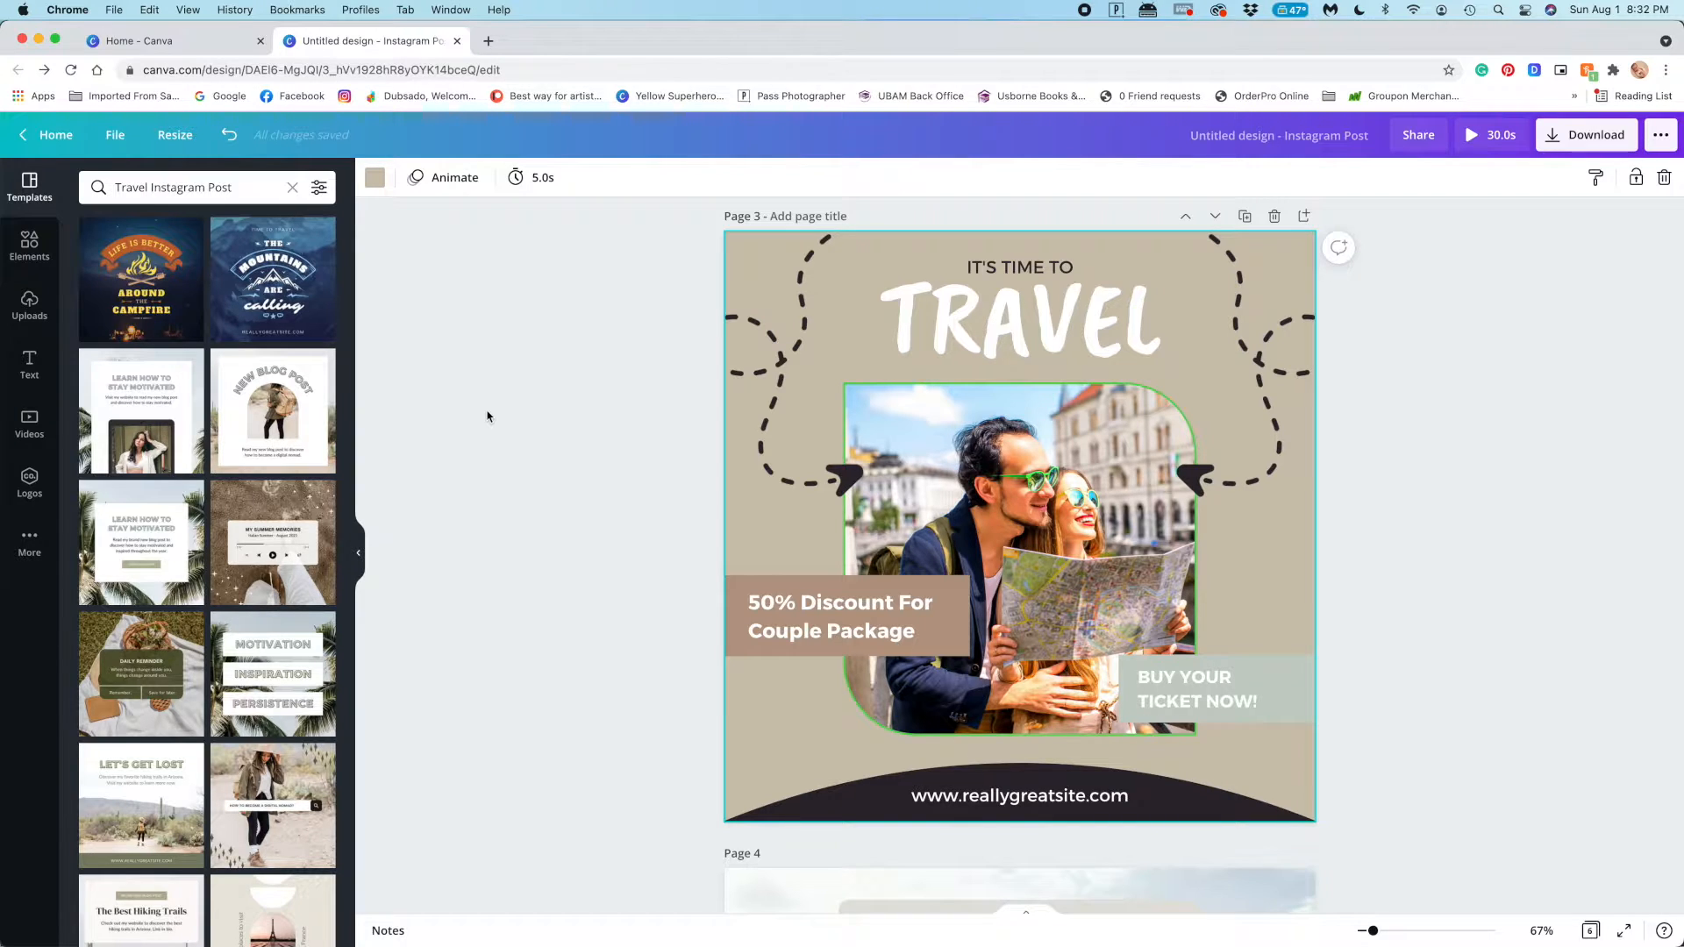
# Delete the dark curved shape behind the website address on page 3
pyautogui.click(1203, 814)
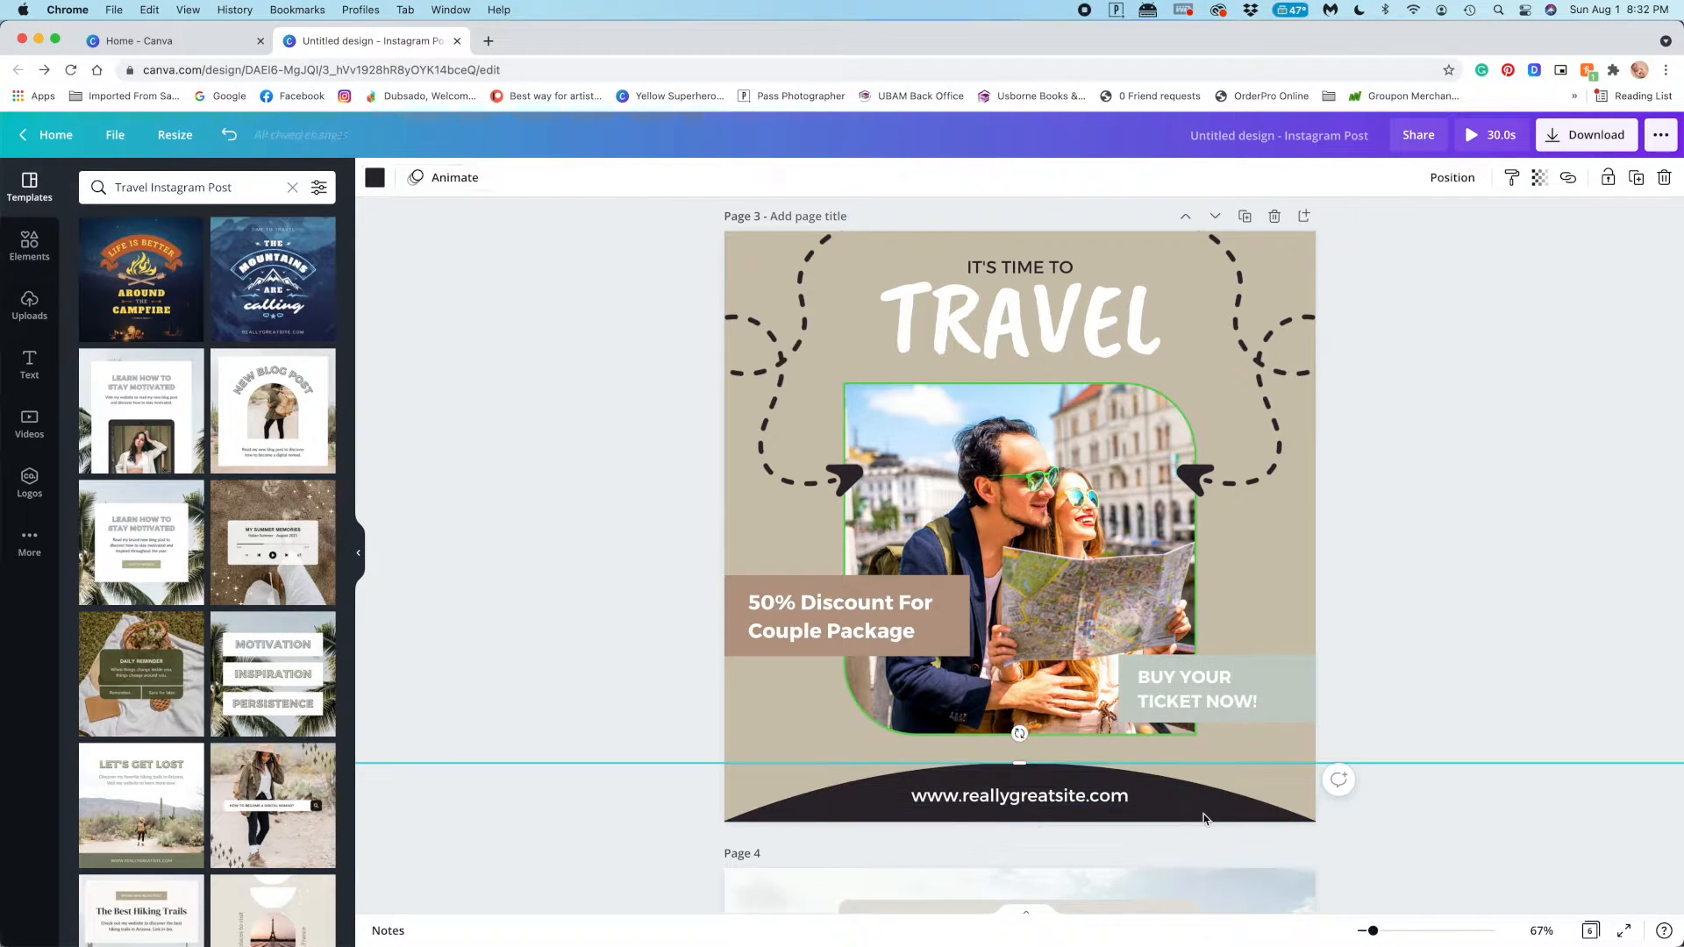
pyautogui.press('Delete')
pyautogui.scroll(1, 1228, 614)
pyautogui.click(1259, 458)
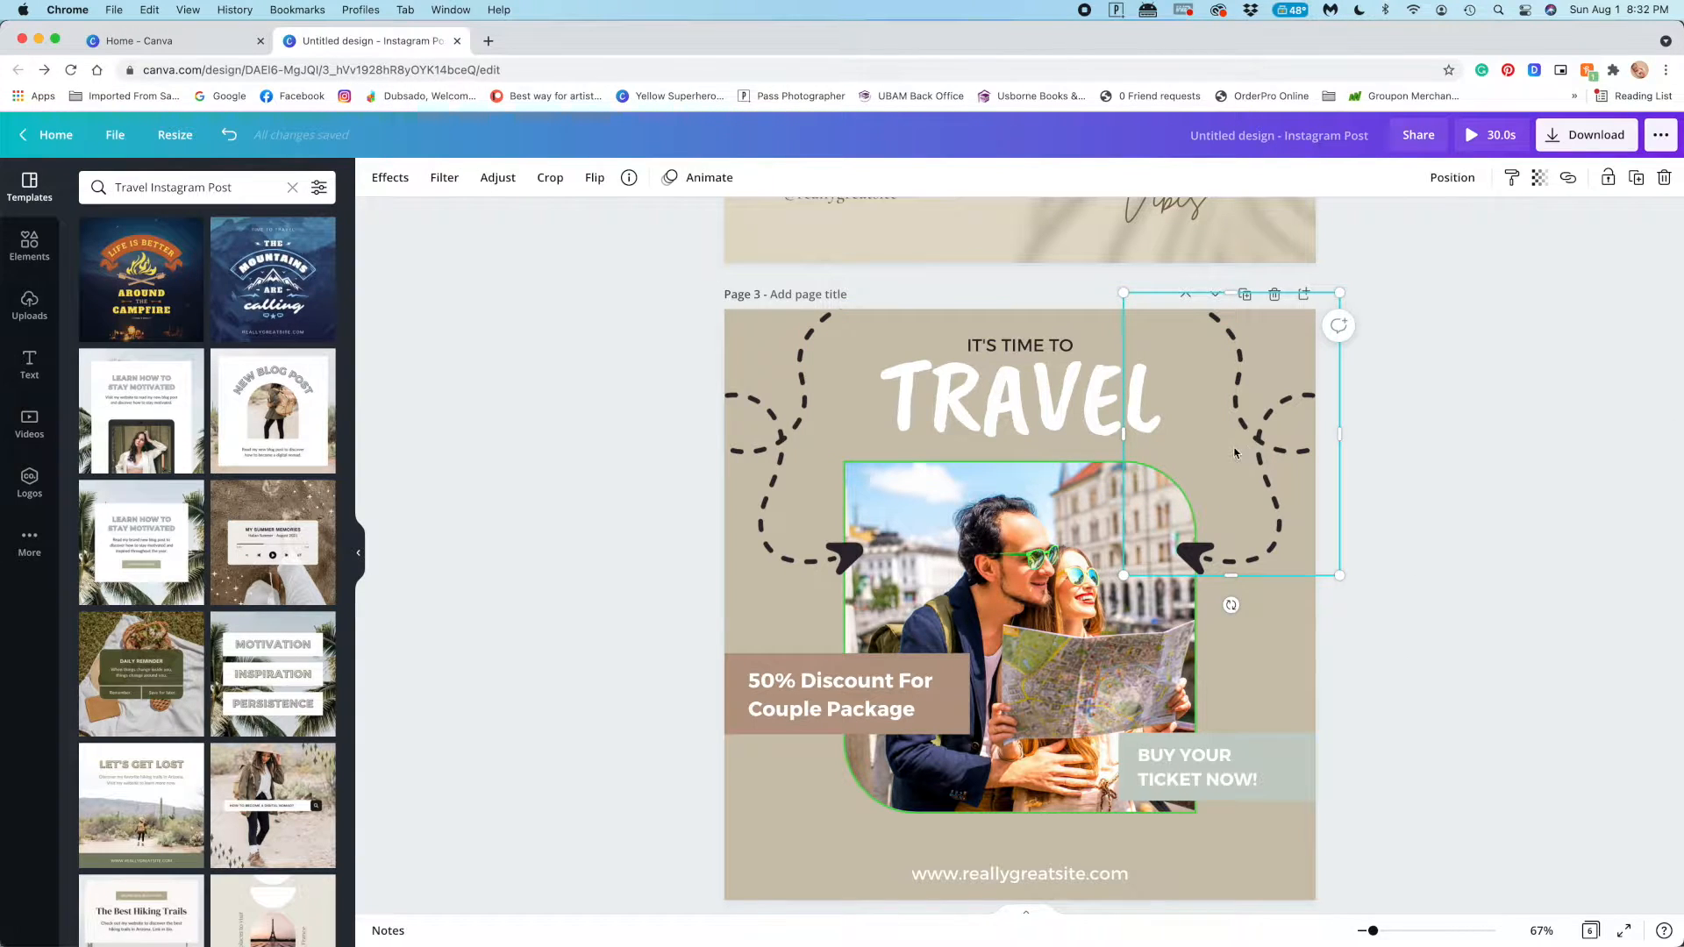
pyautogui.scroll(15, 1014, 619)
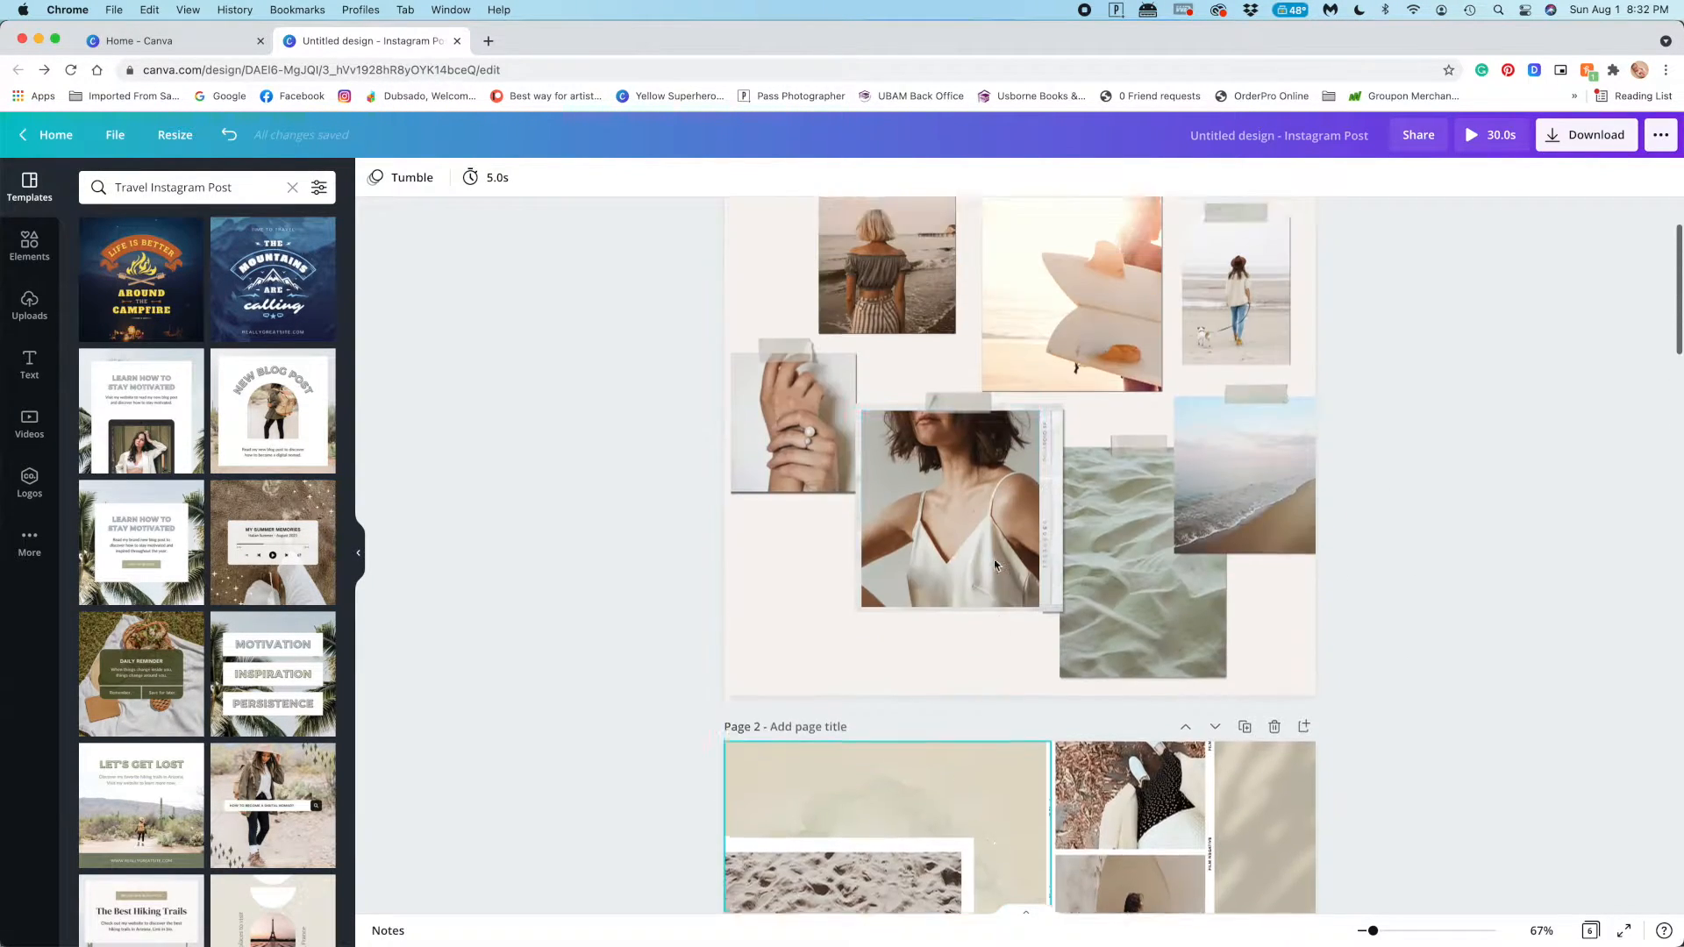
pyautogui.scroll(-10, 995, 564)
# Change the font of "IT'S TIME TO" on page 3 to Cormorant Garamond
pyautogui.click(1019, 586)
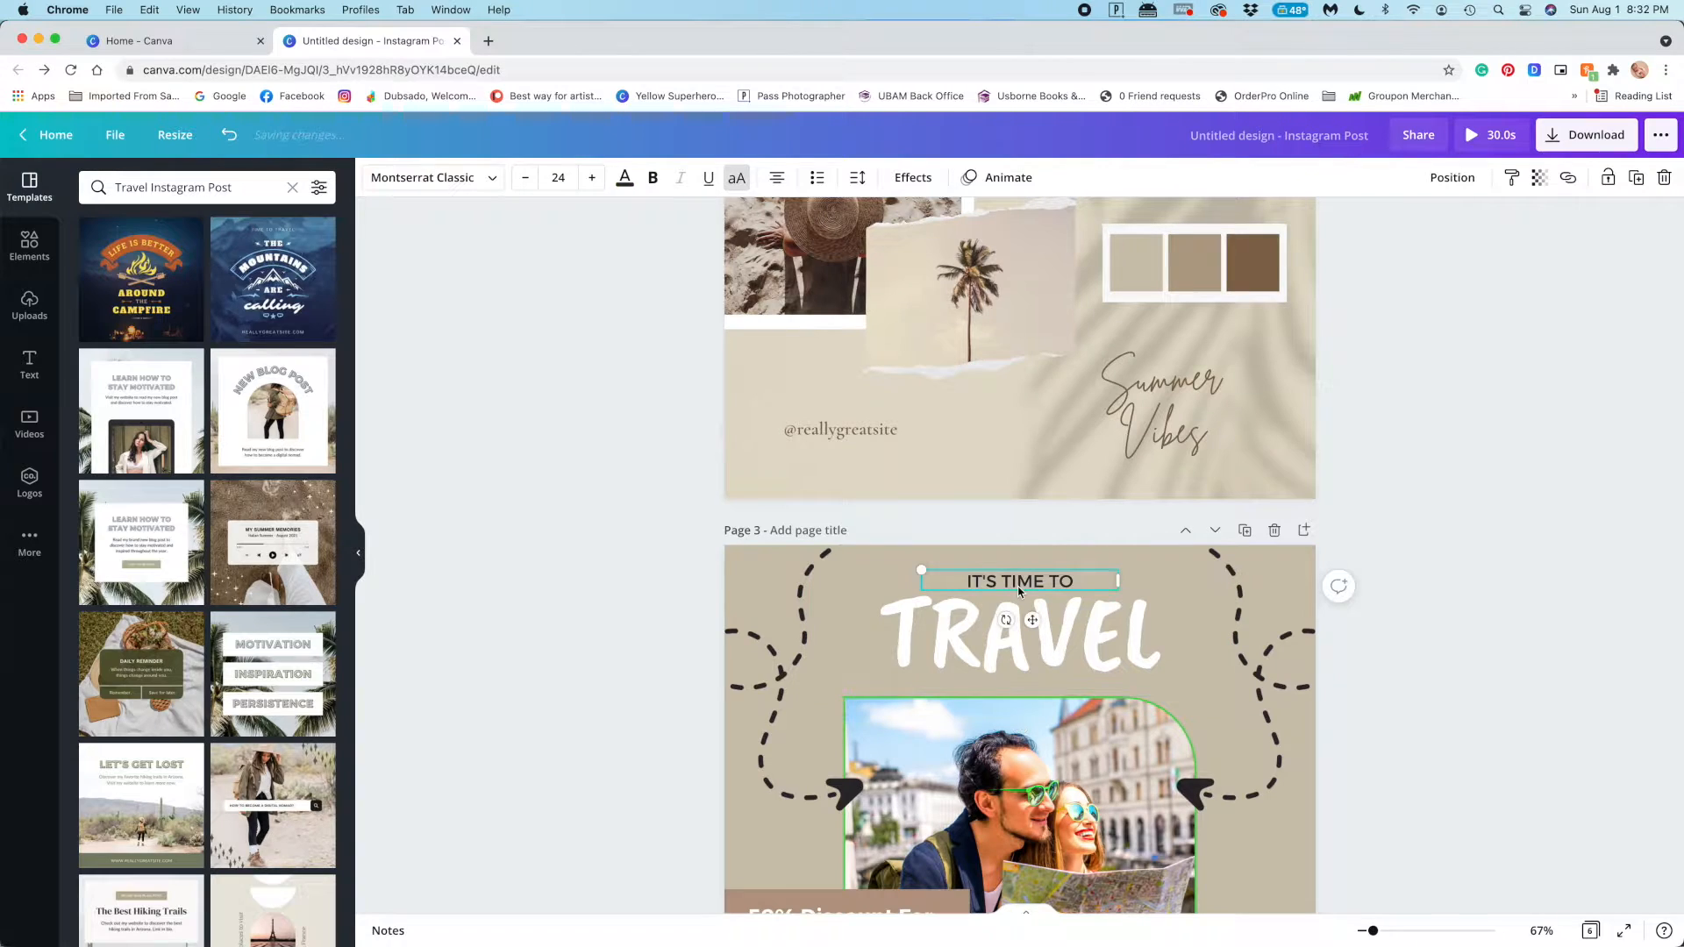
pyautogui.click(431, 176)
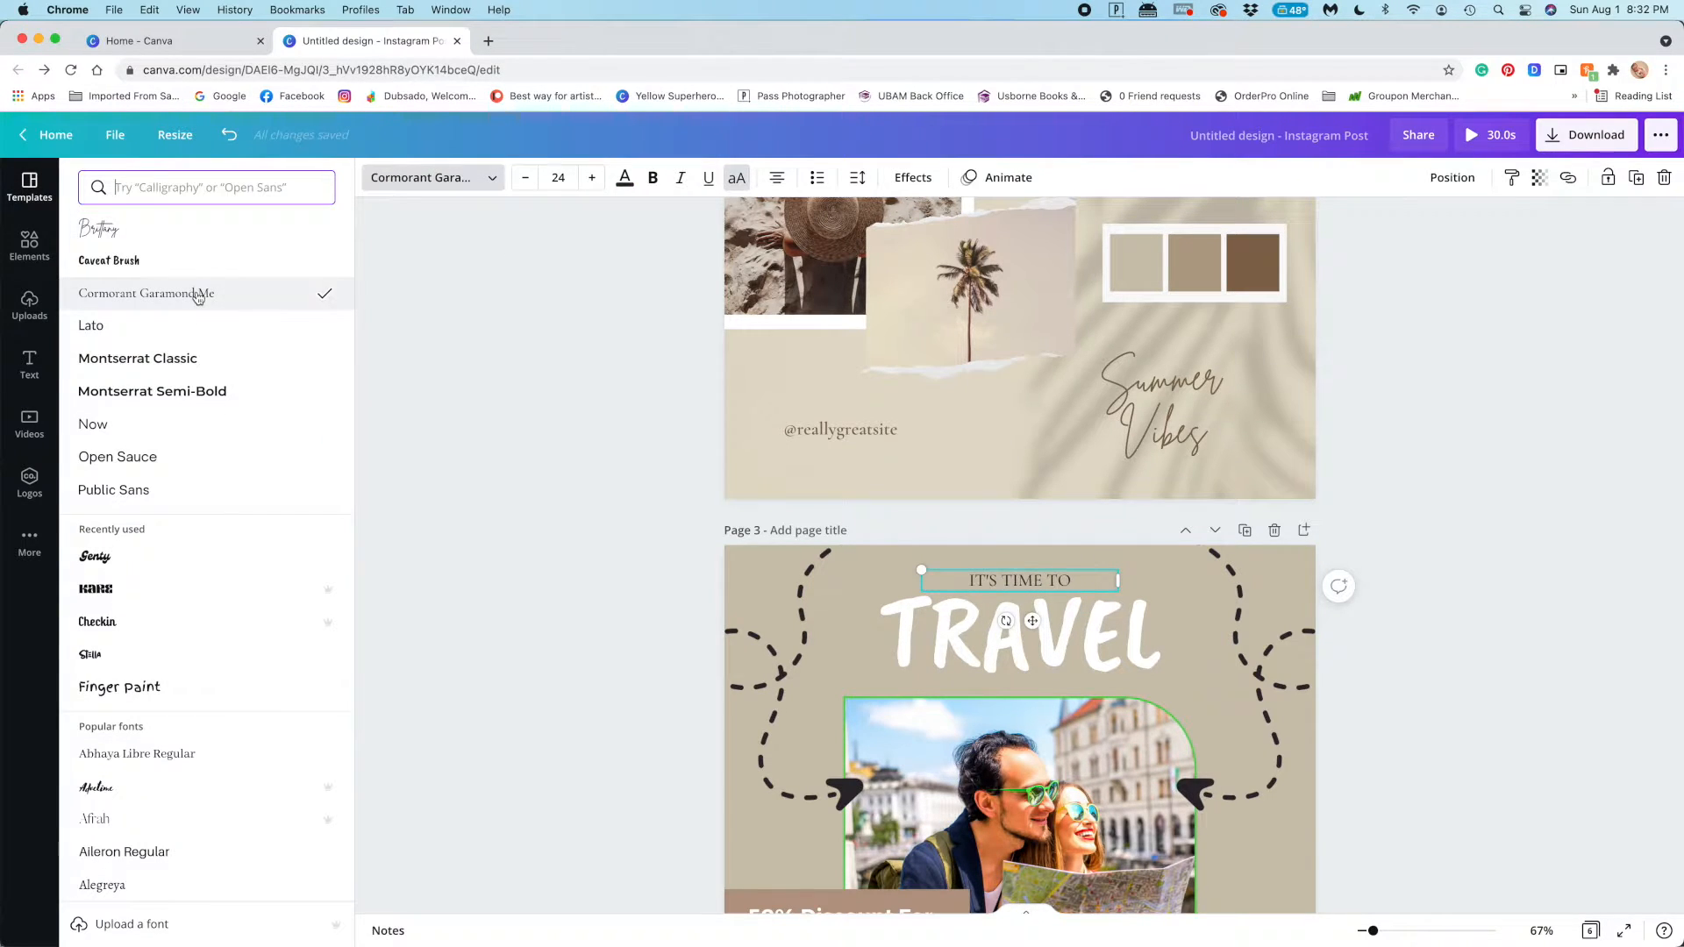
pyautogui.scroll(1, 377, 365)
pyautogui.scroll(-1, 377, 365)
# Change the font of the large "TRAVEL" heading on page 3 to Brittany
pyautogui.click(946, 647)
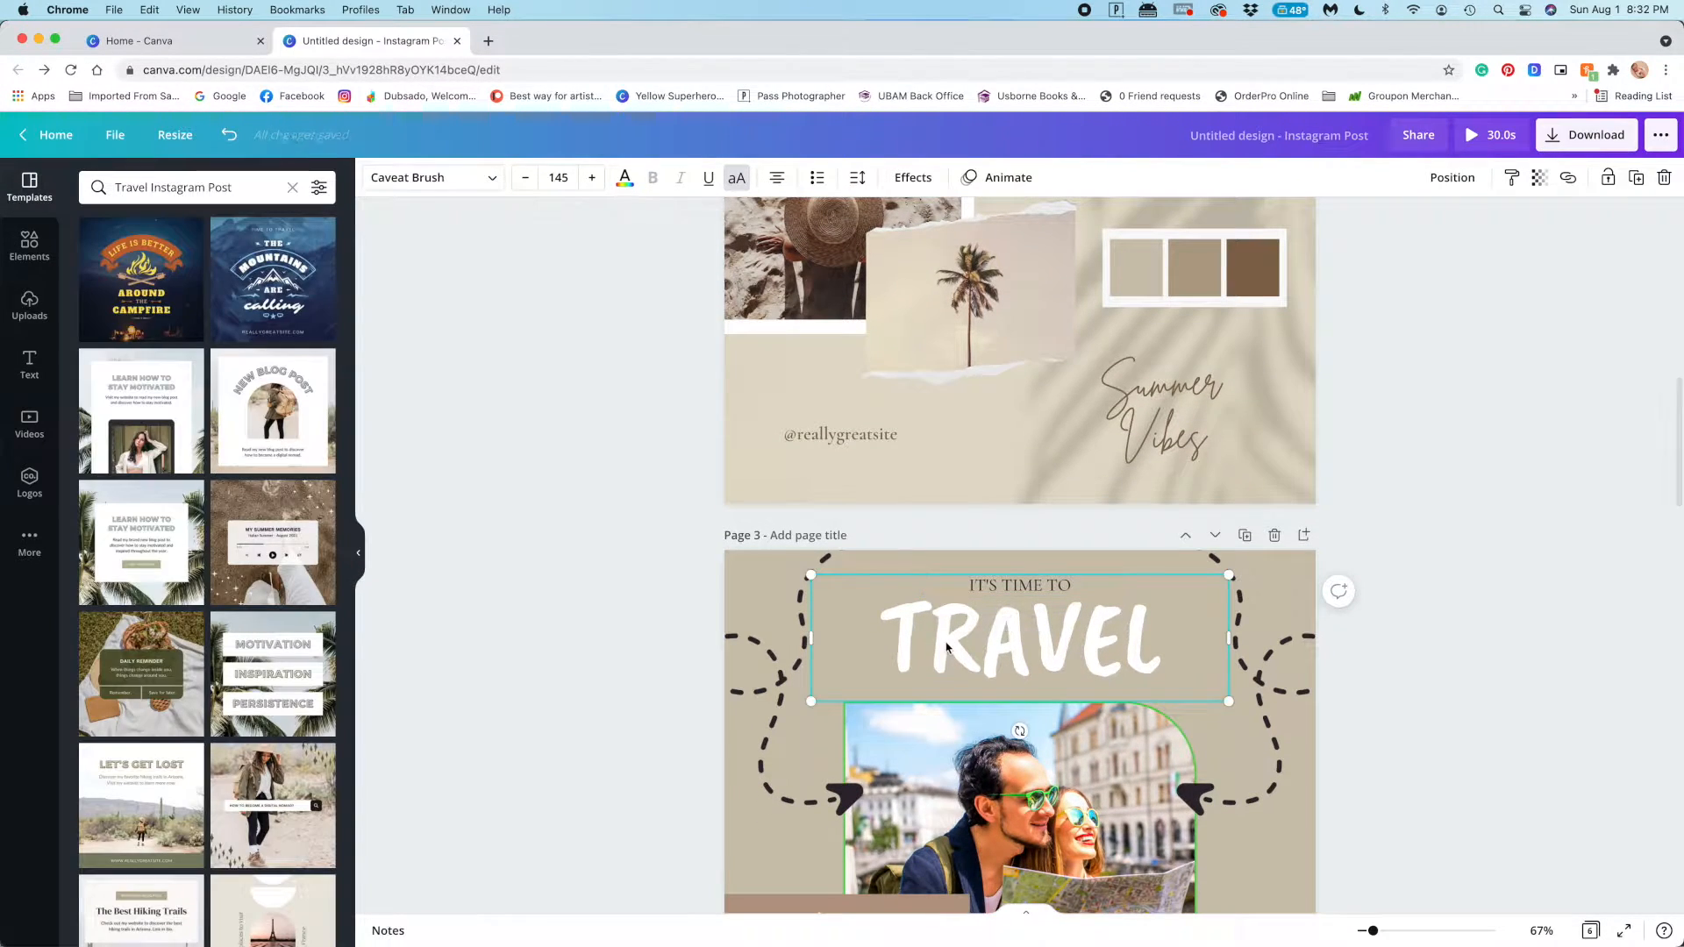
pyautogui.click(483, 187)
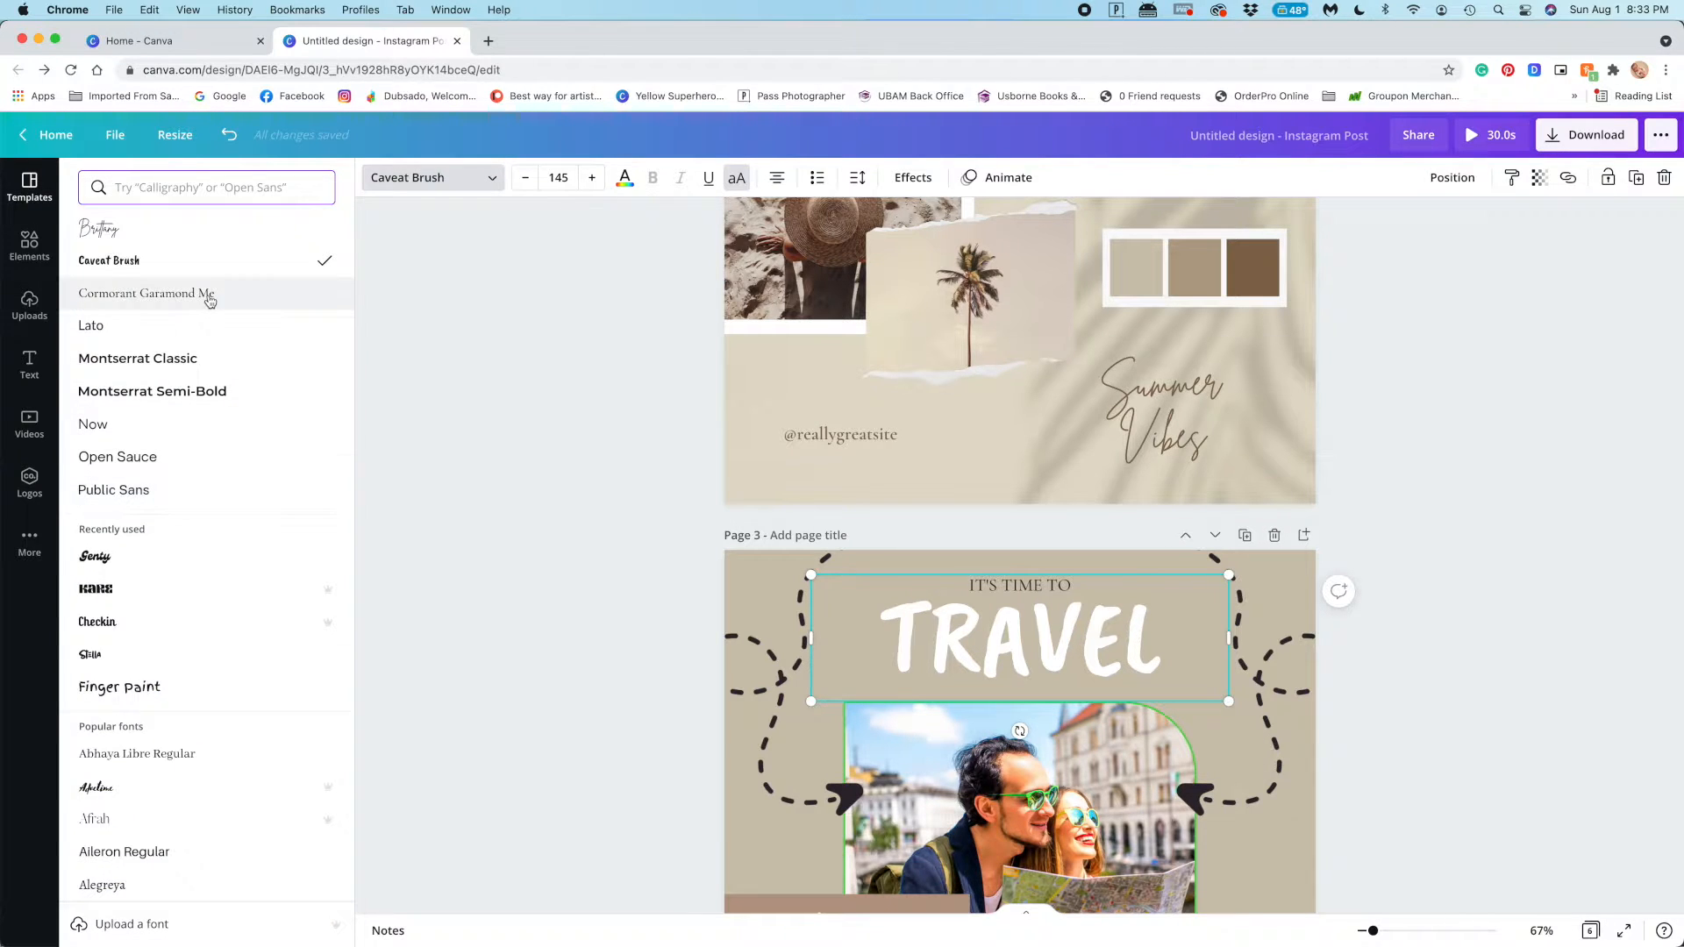
pyautogui.click(193, 233)
# Reduce the "Travel" heading to font size 102 and turn off its uppercase formatting
pyautogui.click(526, 178)
pyautogui.click(526, 179)
pyautogui.click(527, 178)
pyautogui.click(526, 178)
pyautogui.click(527, 178)
pyautogui.click(526, 178)
pyautogui.click(526, 178)
pyautogui.click(734, 178)
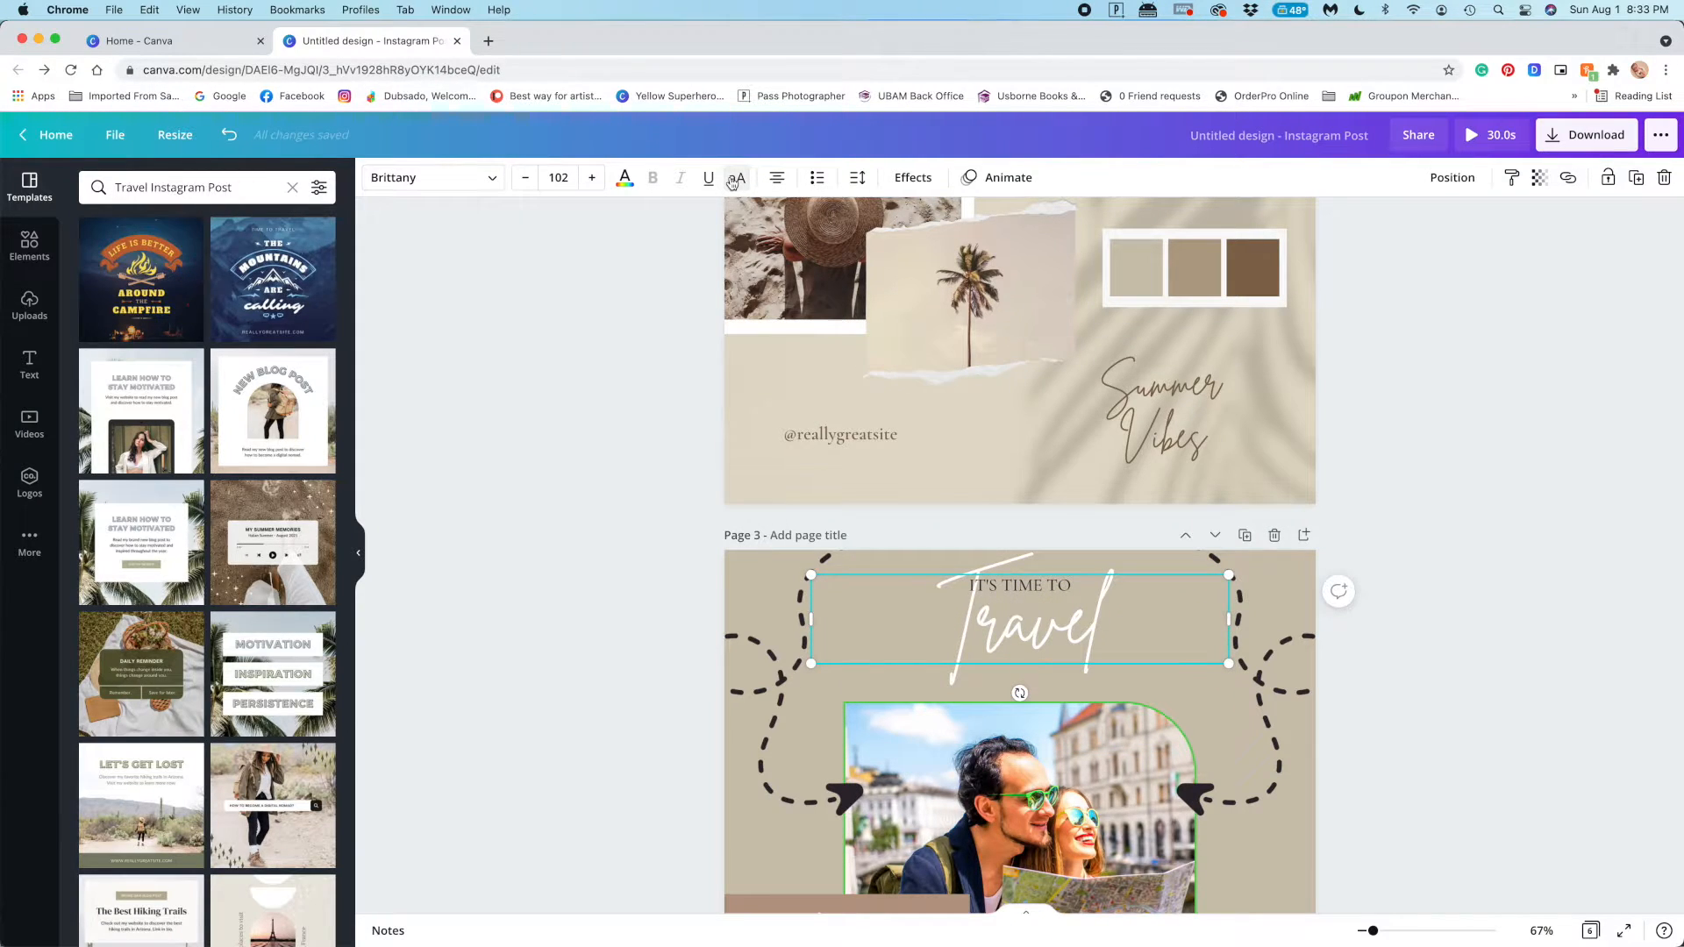
pyautogui.click(601, 466)
pyautogui.scroll(2, 693, 609)
pyautogui.scroll(-6, 693, 609)
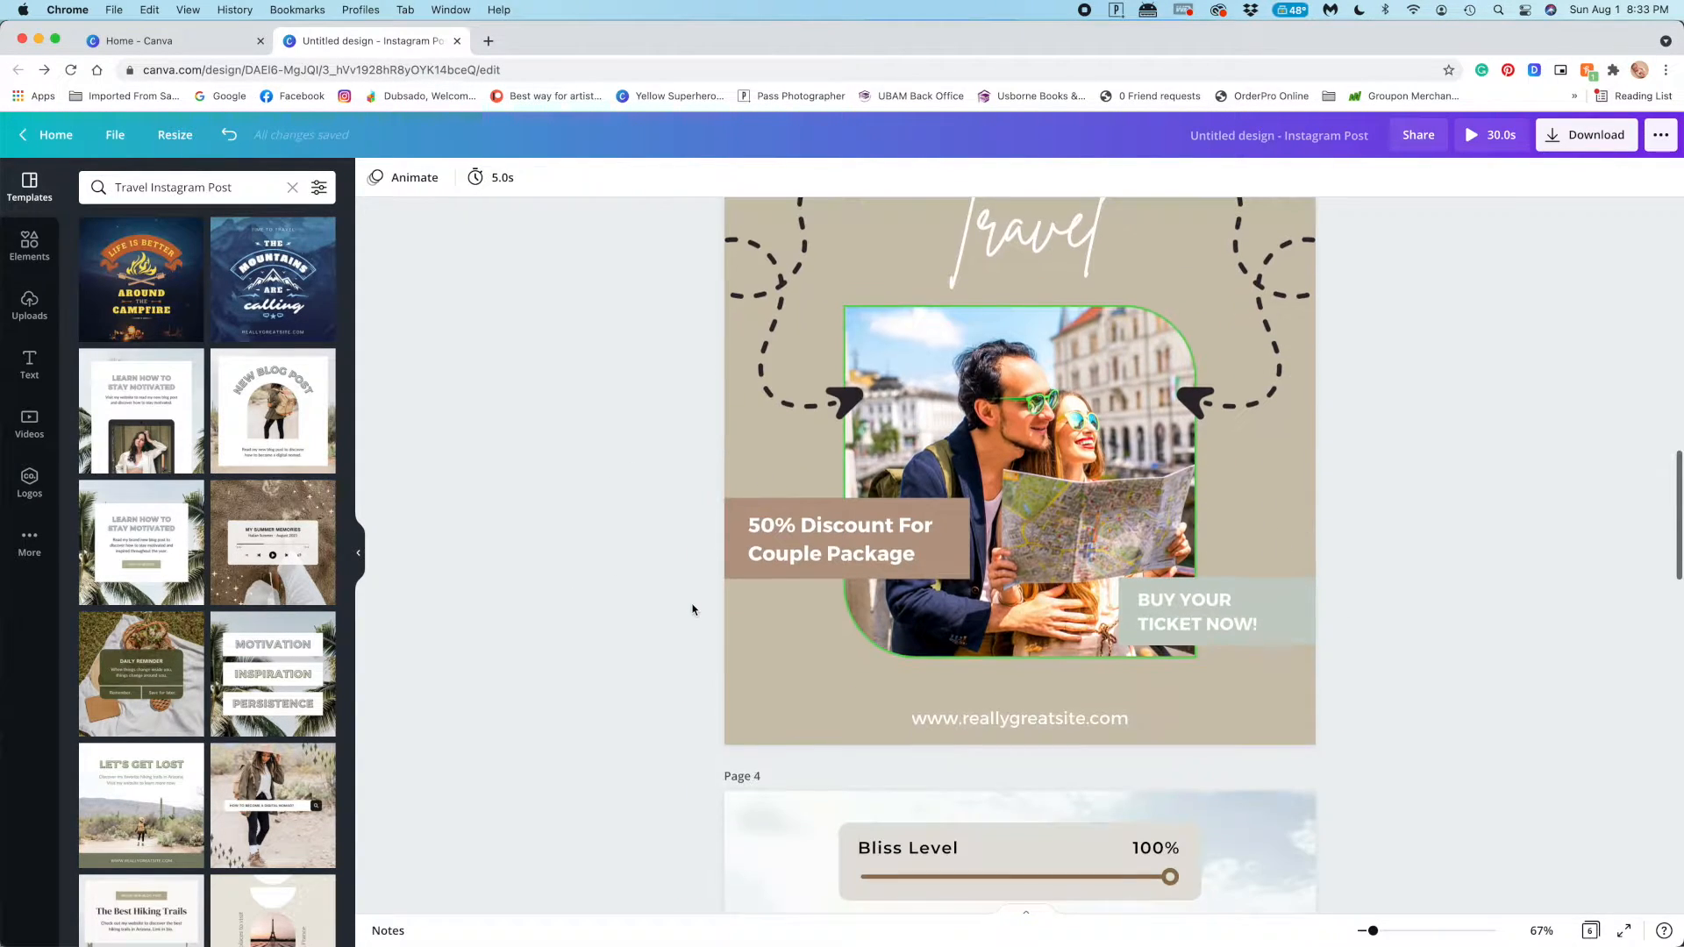
# Try several fonts on the "50% Discount For Couple Package" text and set it to Now
pyautogui.click(794, 555)
pyautogui.click(463, 185)
pyautogui.click(141, 293)
pyautogui.click(163, 263)
pyautogui.click(158, 425)
pyautogui.click(159, 393)
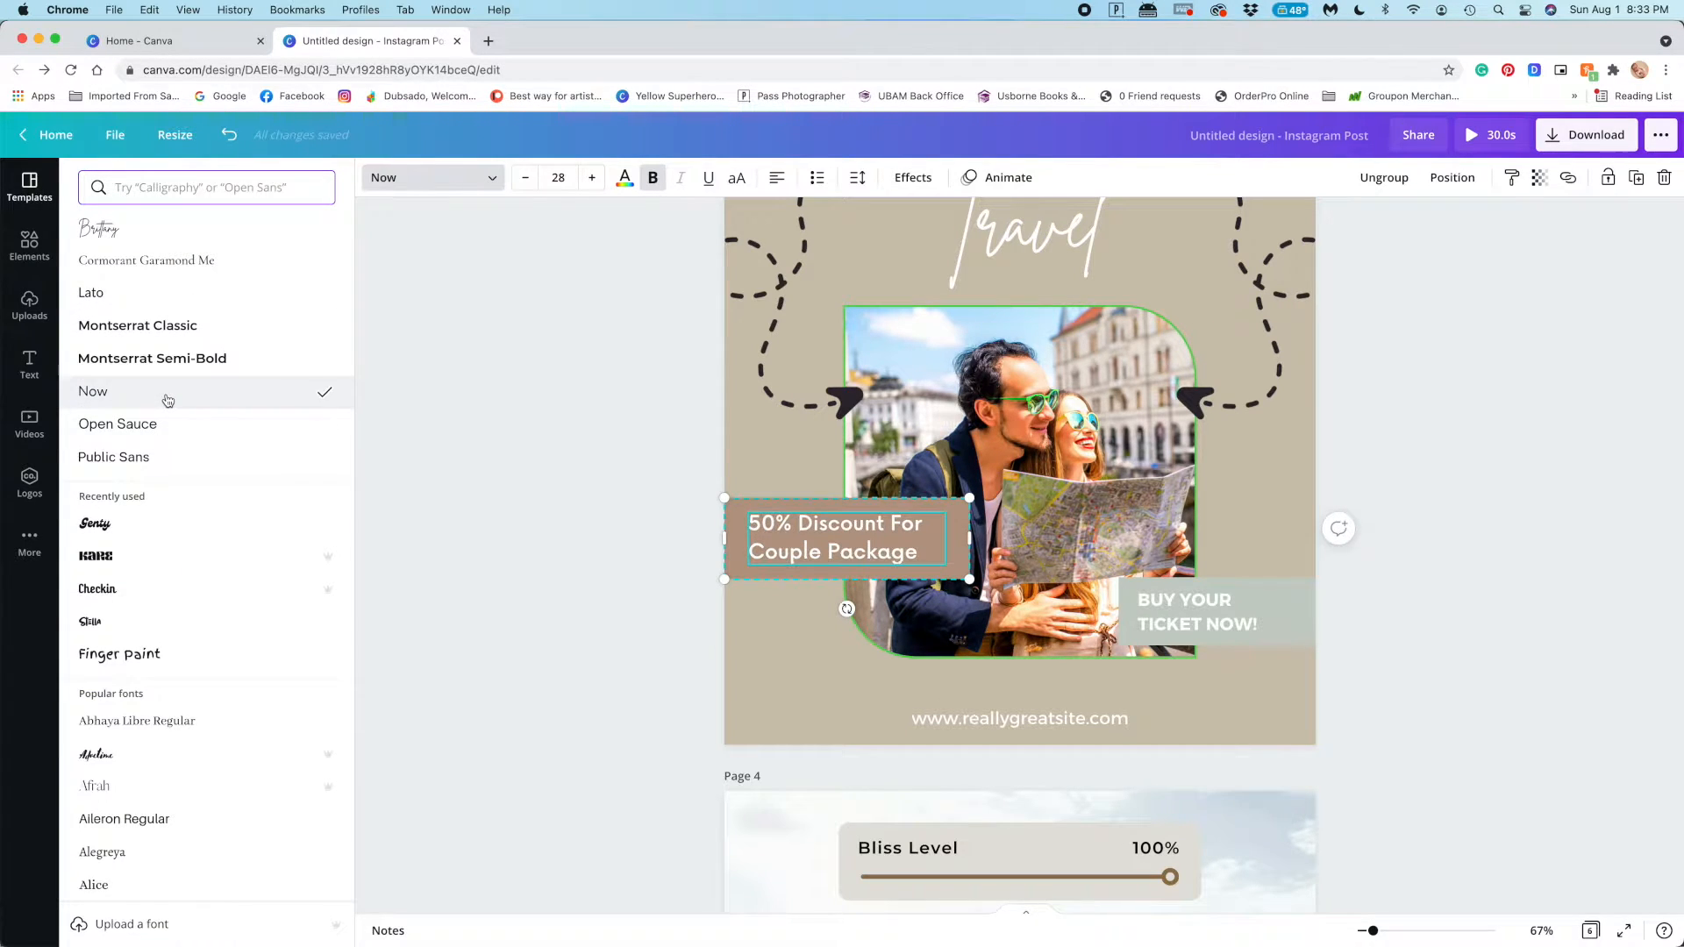
# Compare fonts on the "BUY YOUR TICKET NOW!" text and set it to Open Sauce
pyautogui.click(1162, 614)
pyautogui.click(439, 178)
pyautogui.click(215, 391)
pyautogui.click(298, 424)
pyautogui.click(250, 456)
pyautogui.click(268, 428)
pyautogui.click(458, 430)
# Change the font of the website address on page 3 to Cormorant Garamond
pyautogui.click(1018, 718)
pyautogui.click(474, 177)
pyautogui.click(175, 261)
pyautogui.click(536, 296)
pyautogui.scroll(2, 536, 296)
pyautogui.scroll(-2, 536, 296)
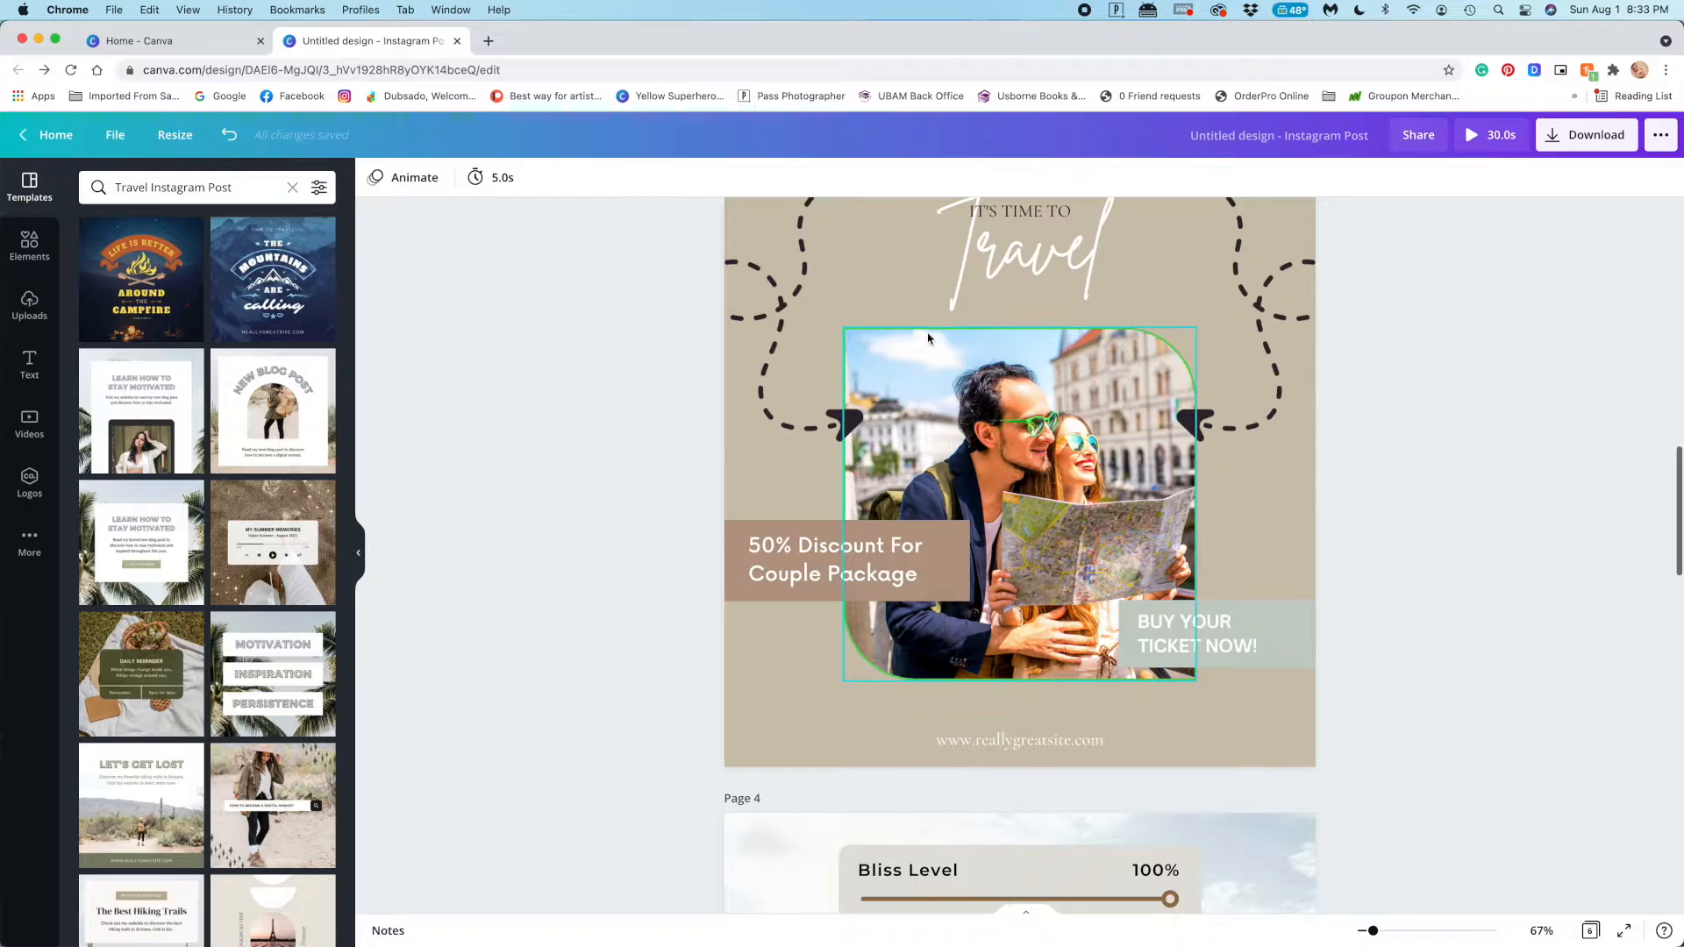
# Recolour the couple photo's frame on page 3, replacing its olive colour with tan and its bright green outline with brown
pyautogui.click(930, 339)
pyautogui.click(374, 179)
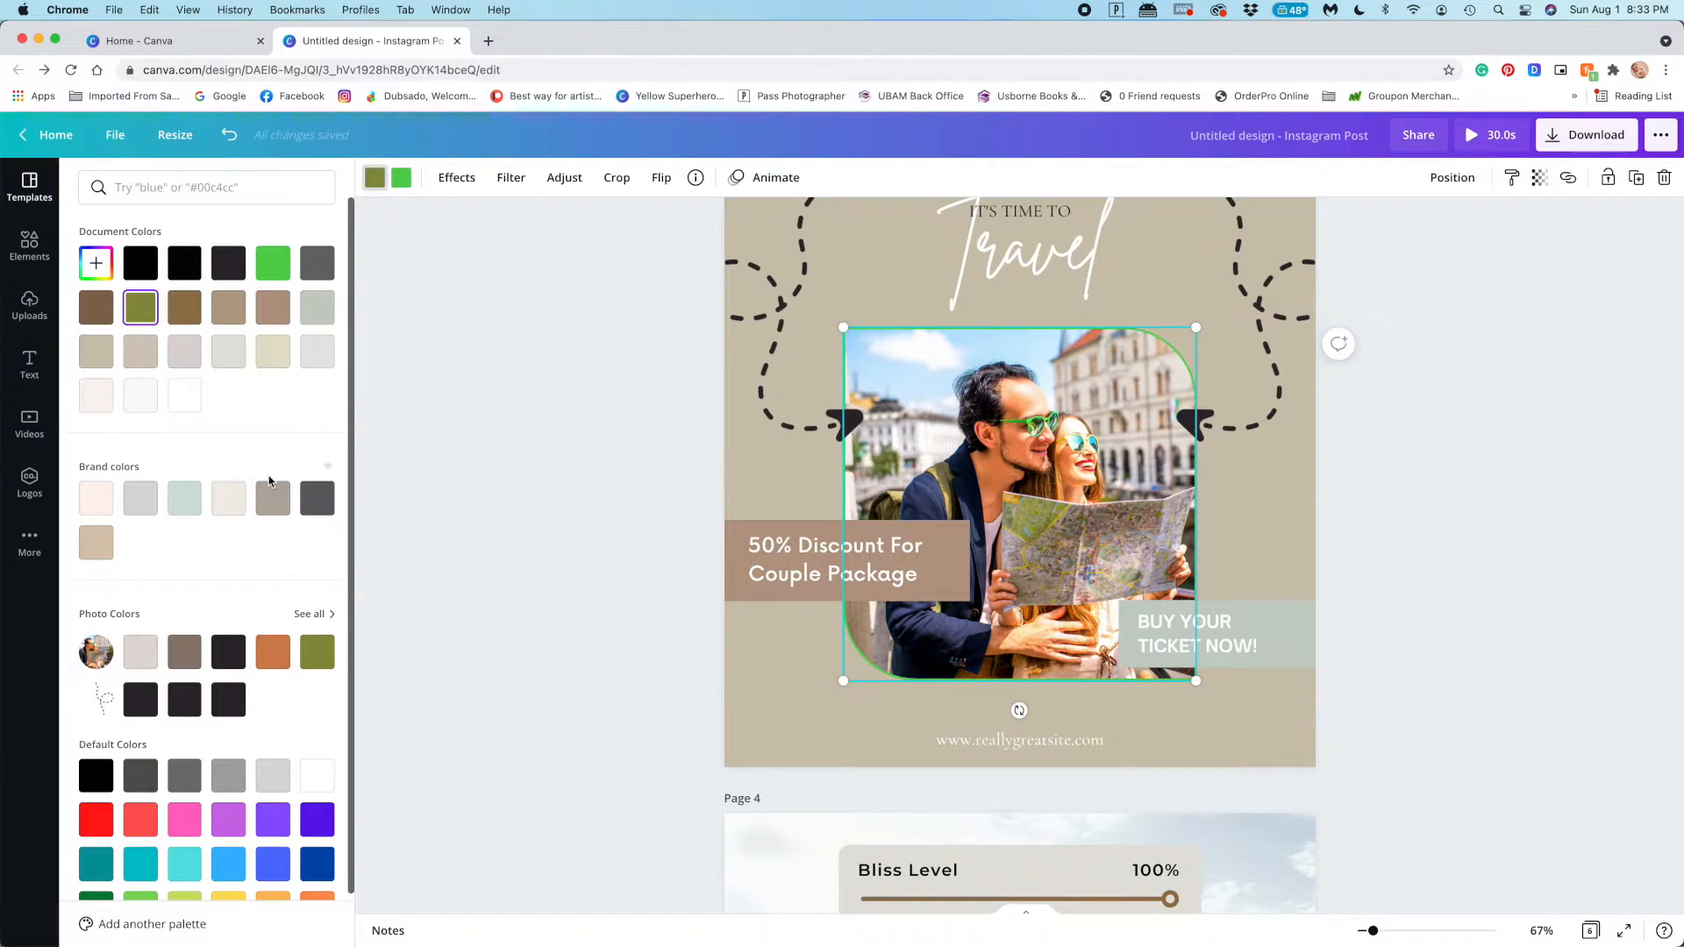
pyautogui.click(403, 180)
pyautogui.click(186, 310)
pyautogui.click(523, 365)
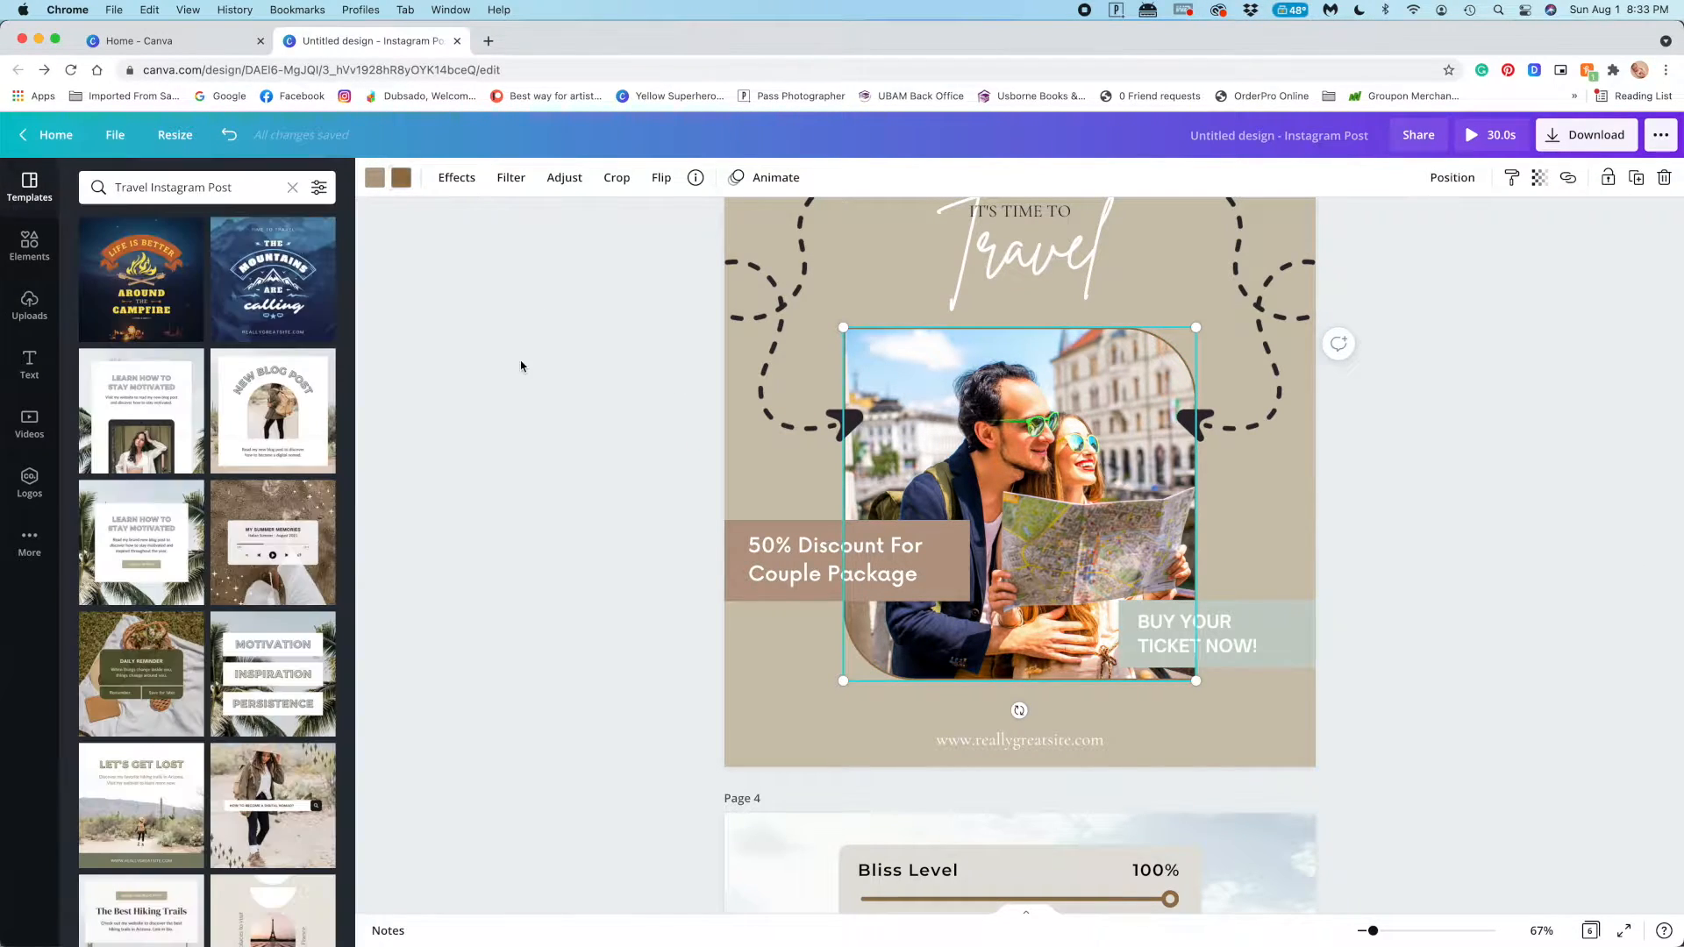
# Try deleting the couple photo on page 3, and undo the deletion
pyautogui.scroll(-1, 523, 479)
pyautogui.scroll(-2, 524, 479)
pyautogui.scroll(2, 524, 478)
pyautogui.doubleClick(1051, 451)
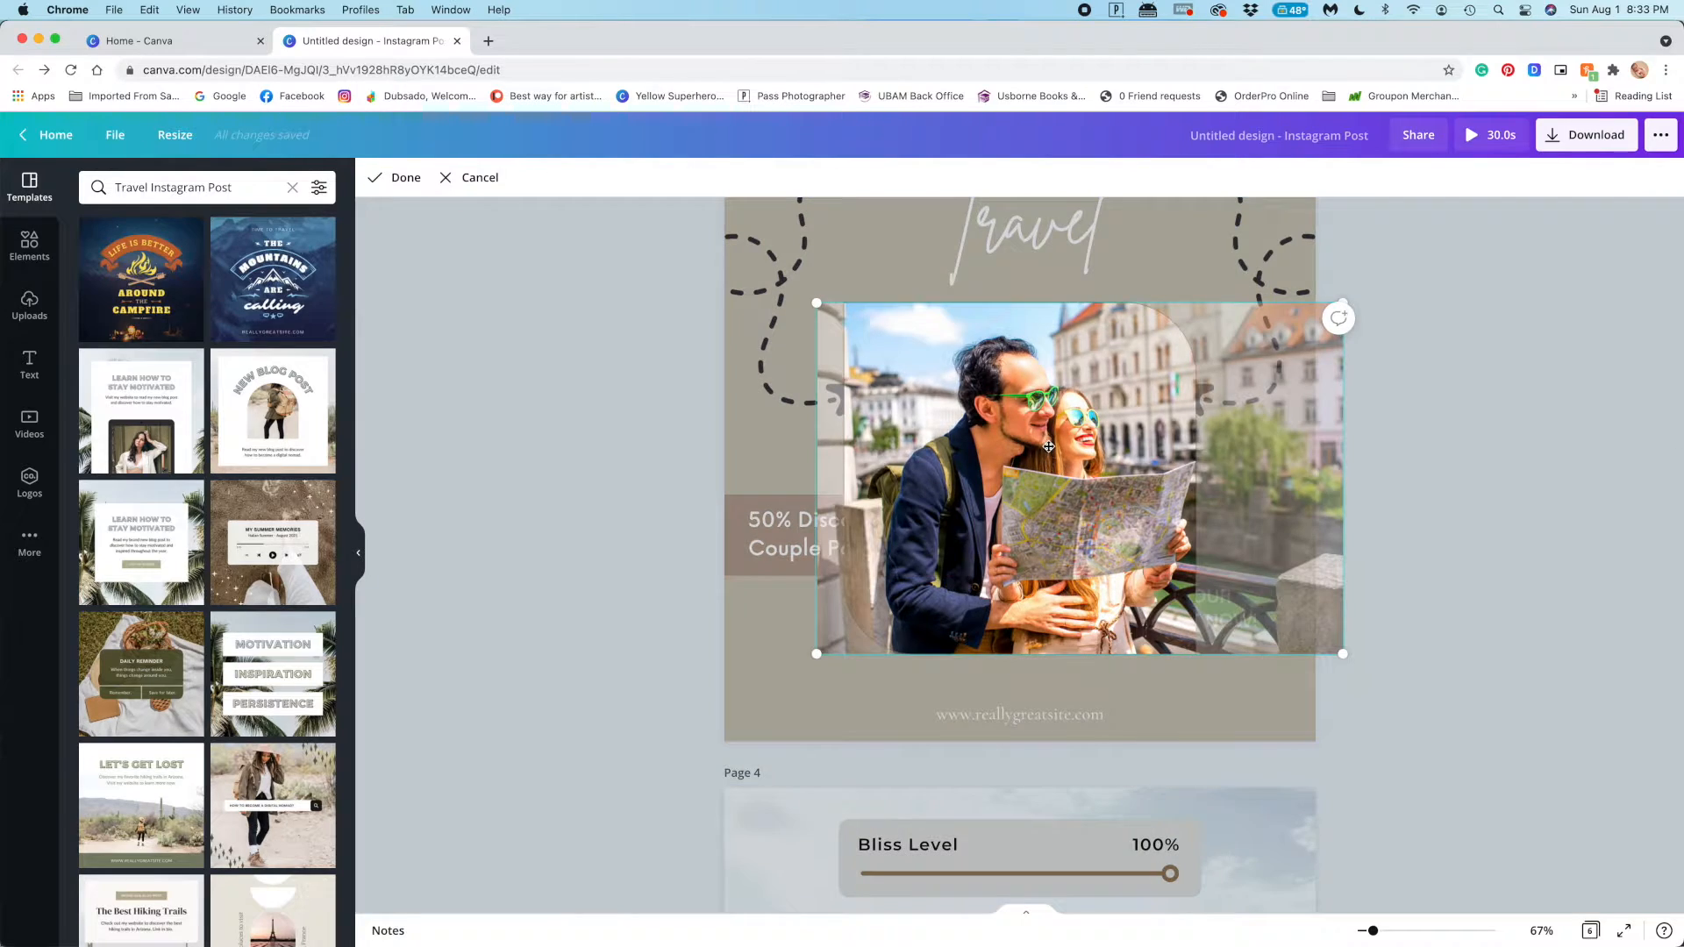
pyautogui.press('Delete')
pyautogui.press('super+z')
pyautogui.click(491, 406)
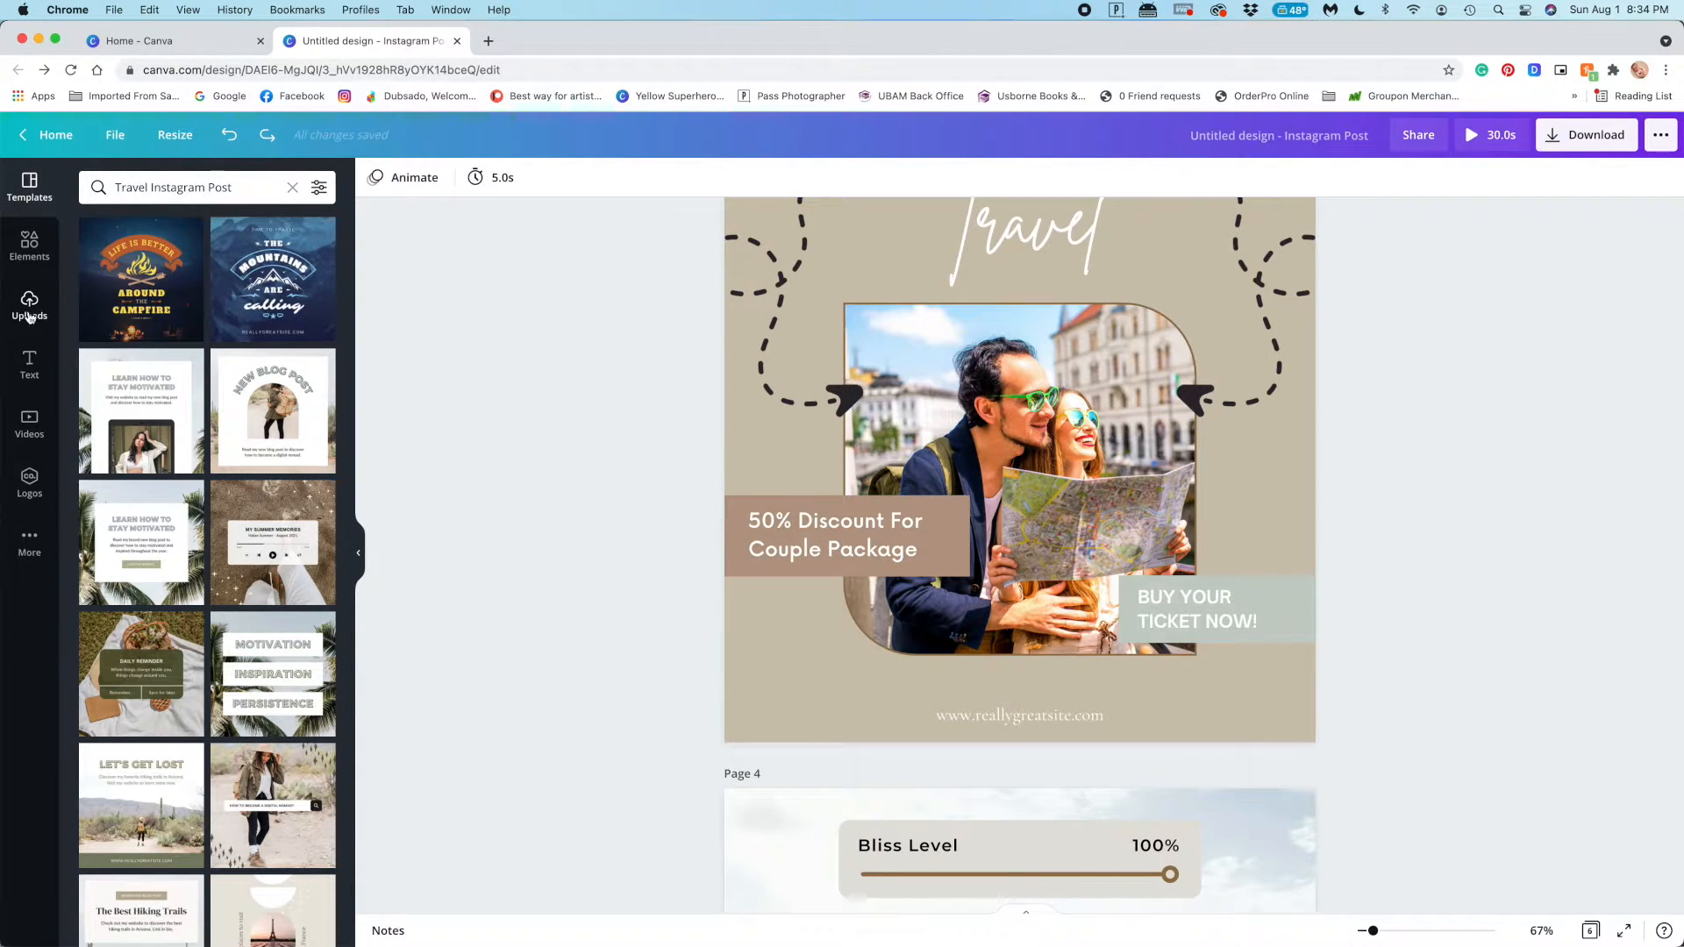
# Search the elements library for "neutral"
pyautogui.click(29, 244)
pyautogui.click(152, 186)
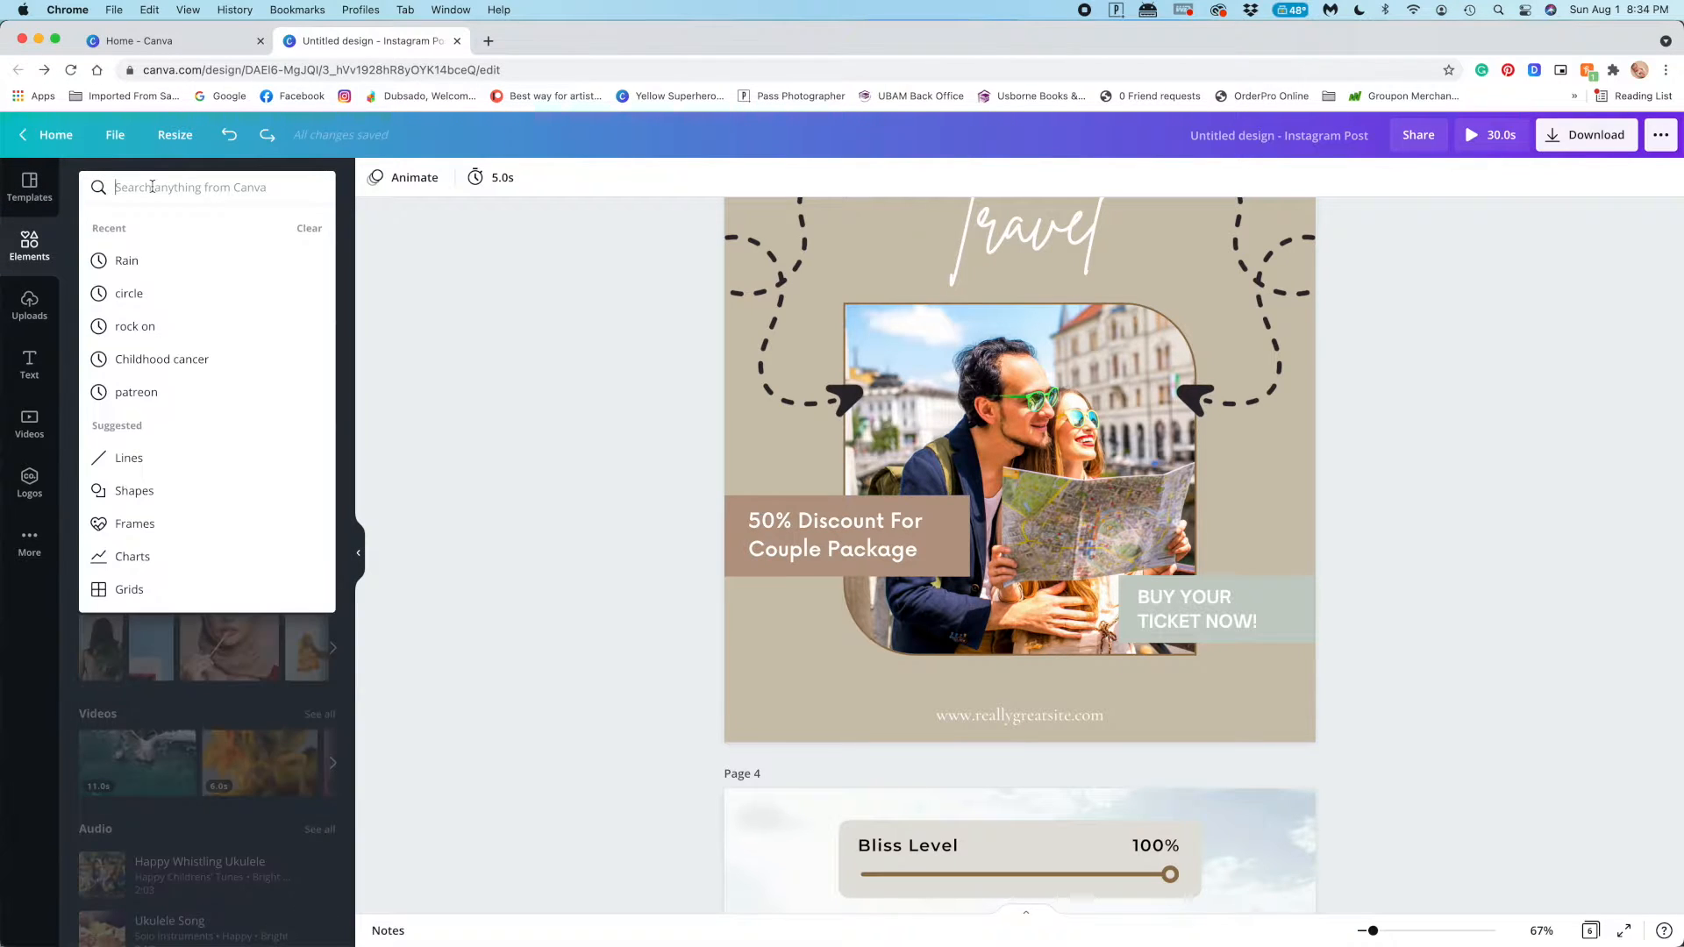
pyautogui.write('neutral')
pyautogui.press('Return')
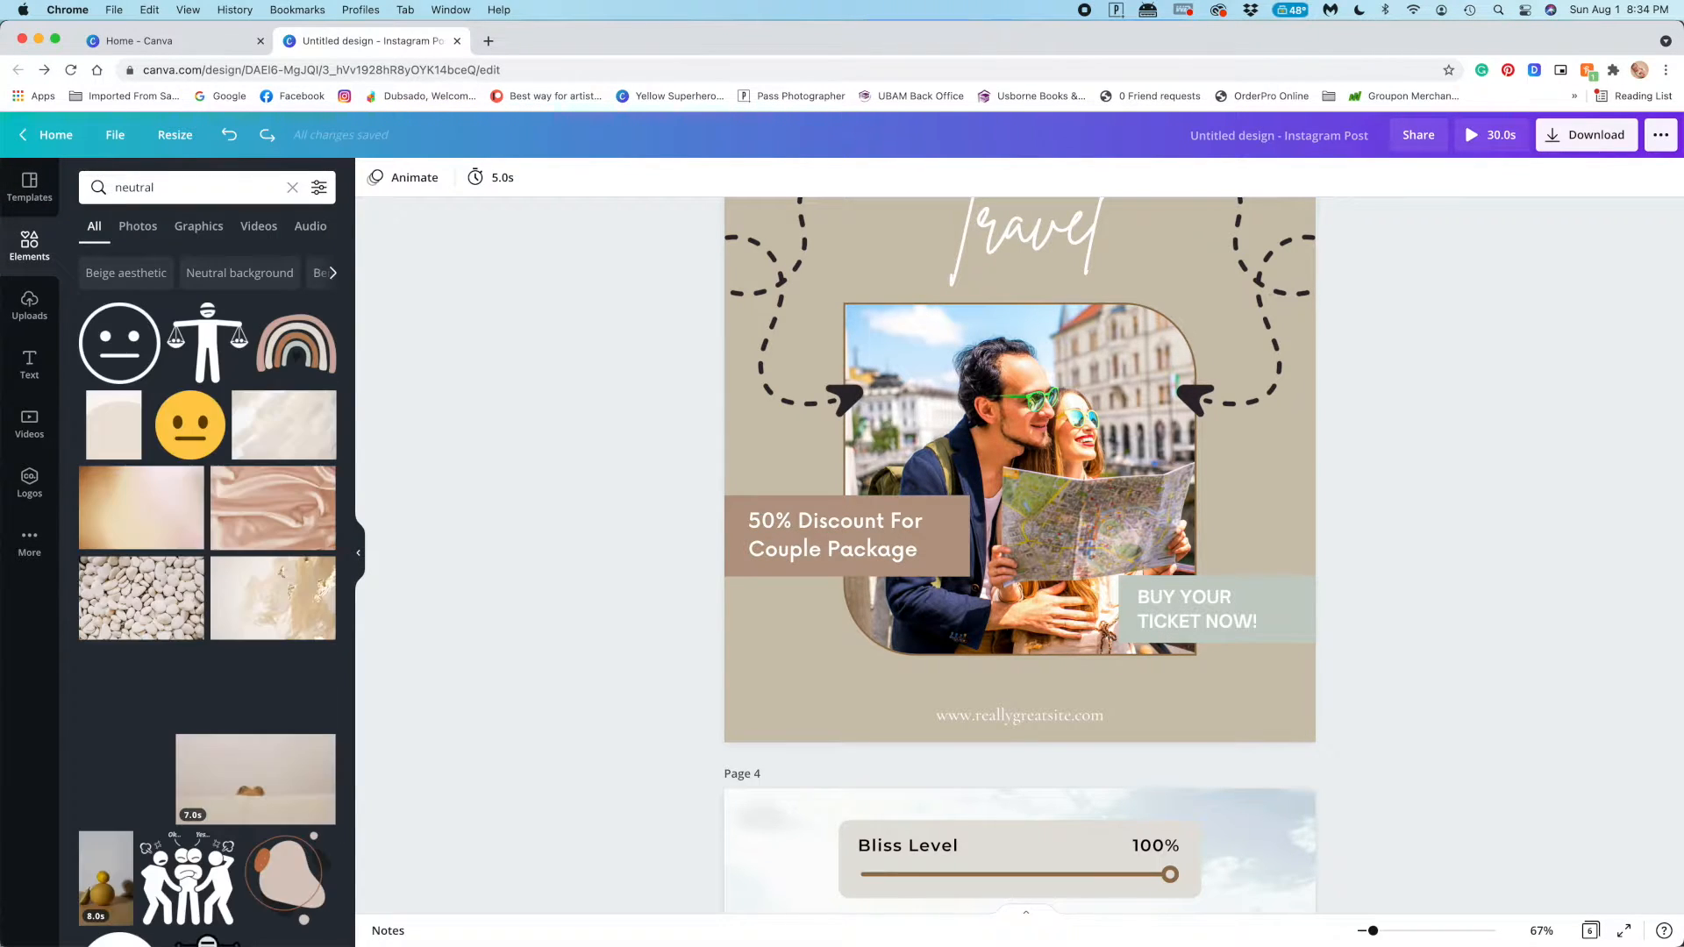
# Try the hat-shadow photo in the frame on page 3, and replace it with the hot-air balloon photo
pyautogui.scroll(-5, 279, 355)
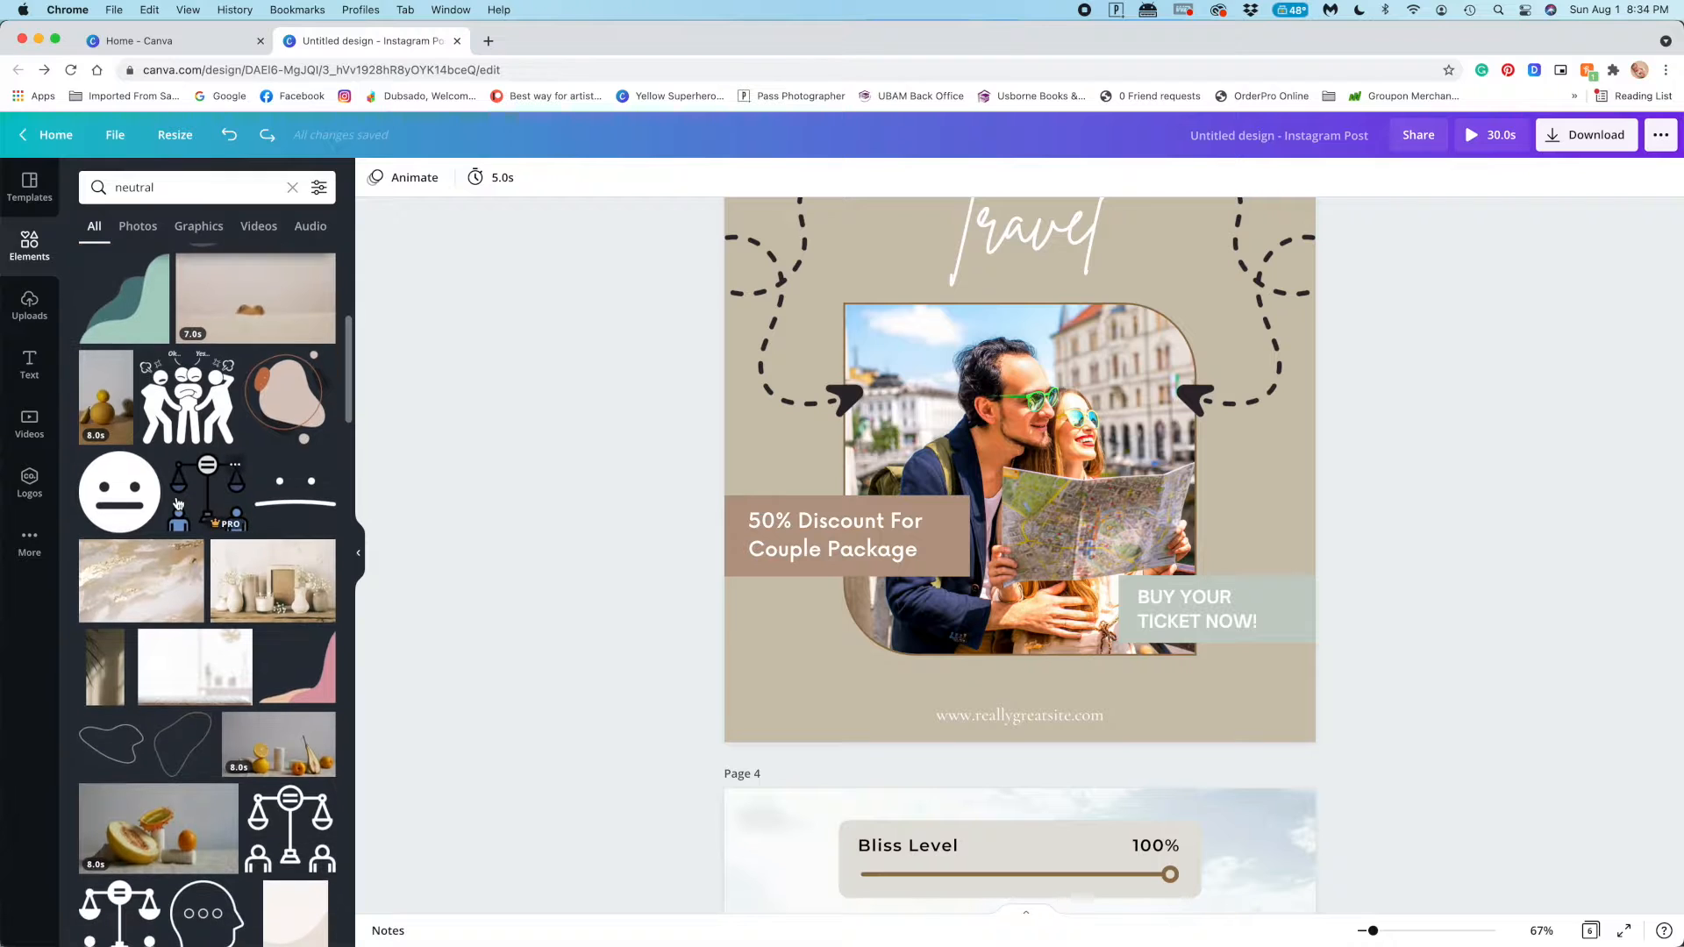
pyautogui.scroll(-15, 174, 471)
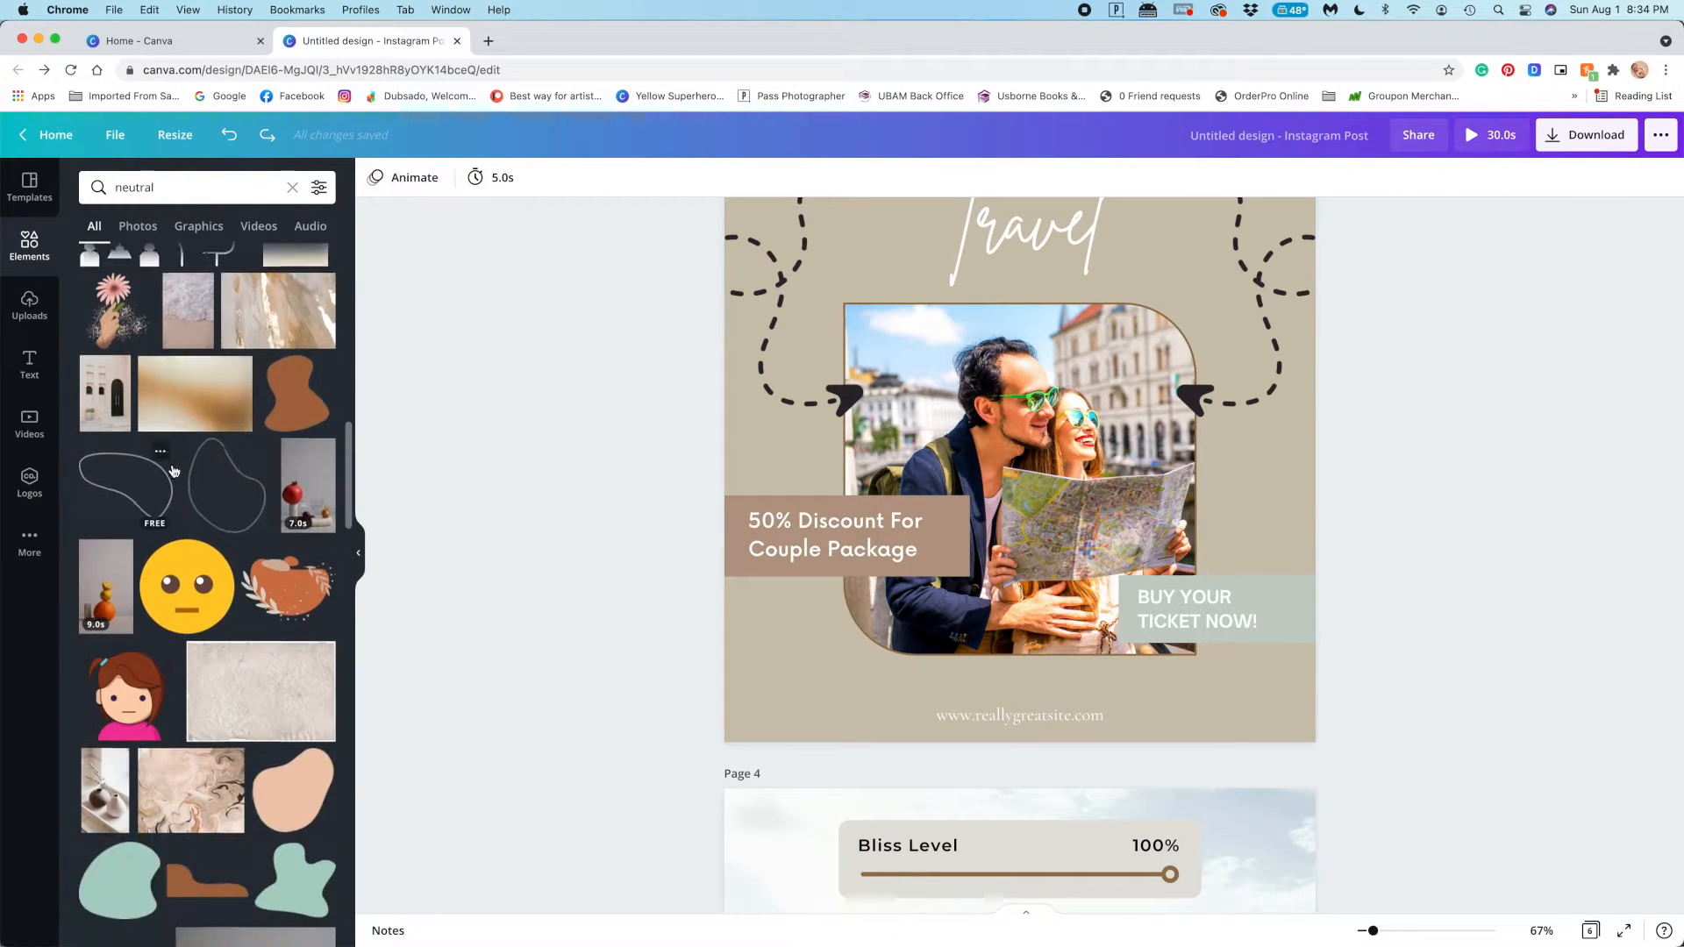
pyautogui.scroll(-10, 173, 471)
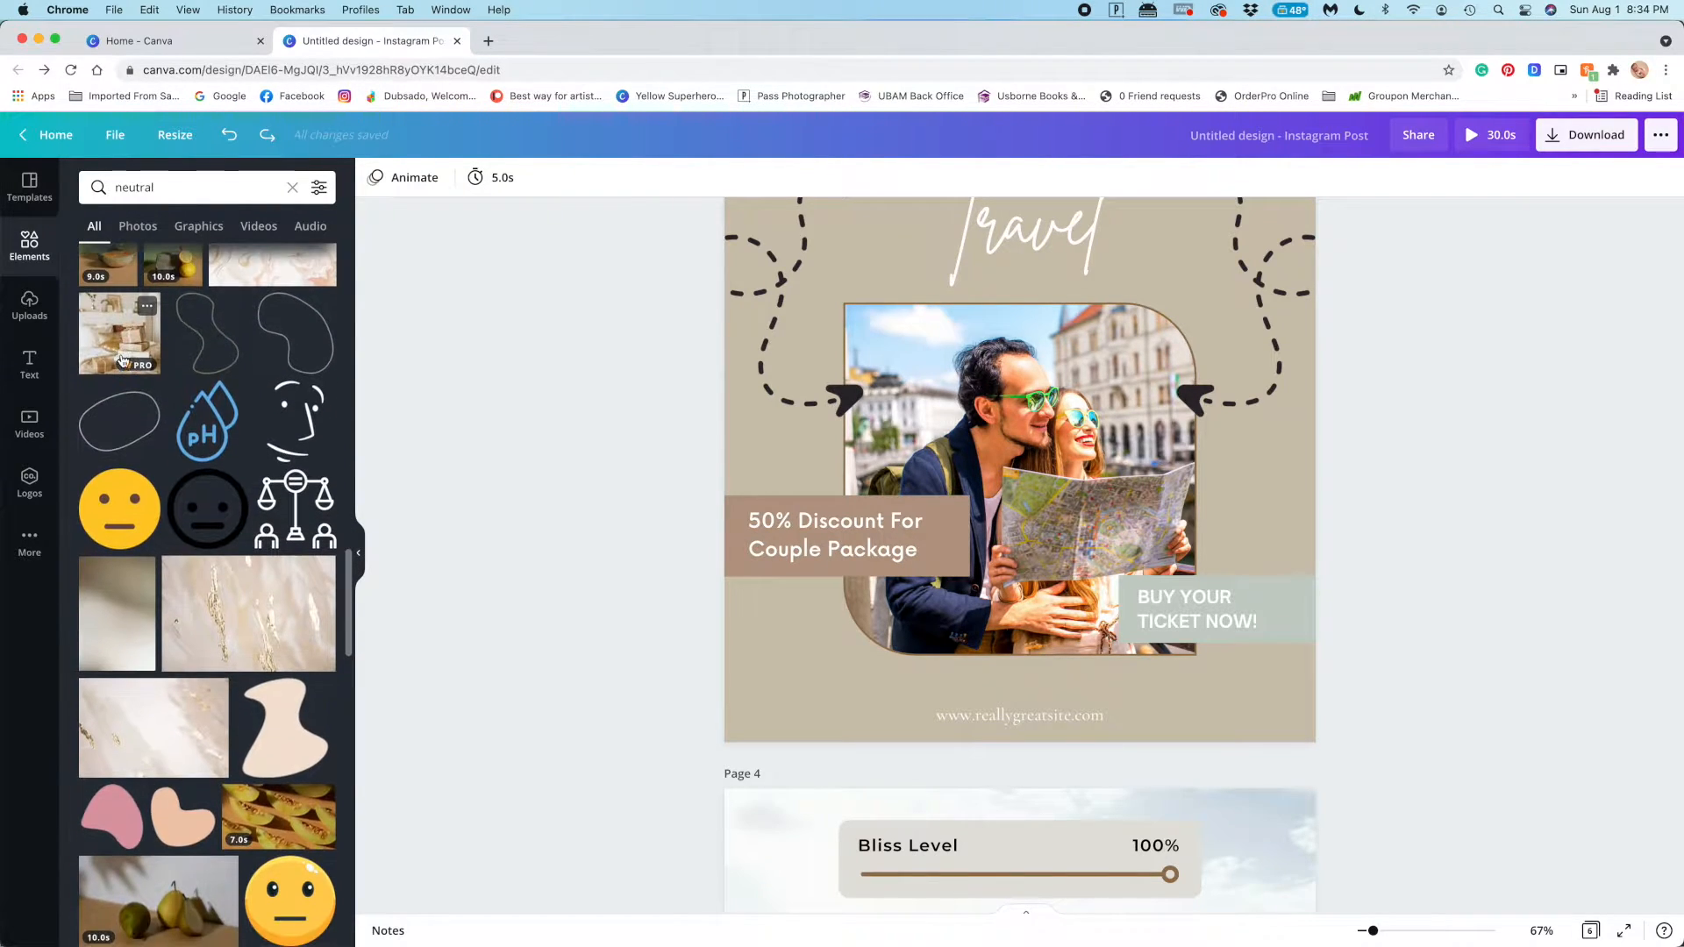
pyautogui.scroll(-5, 172, 430)
pyautogui.moveTo(298, 403); pyautogui.dragTo(923, 437)
pyautogui.scroll(-5, 175, 483)
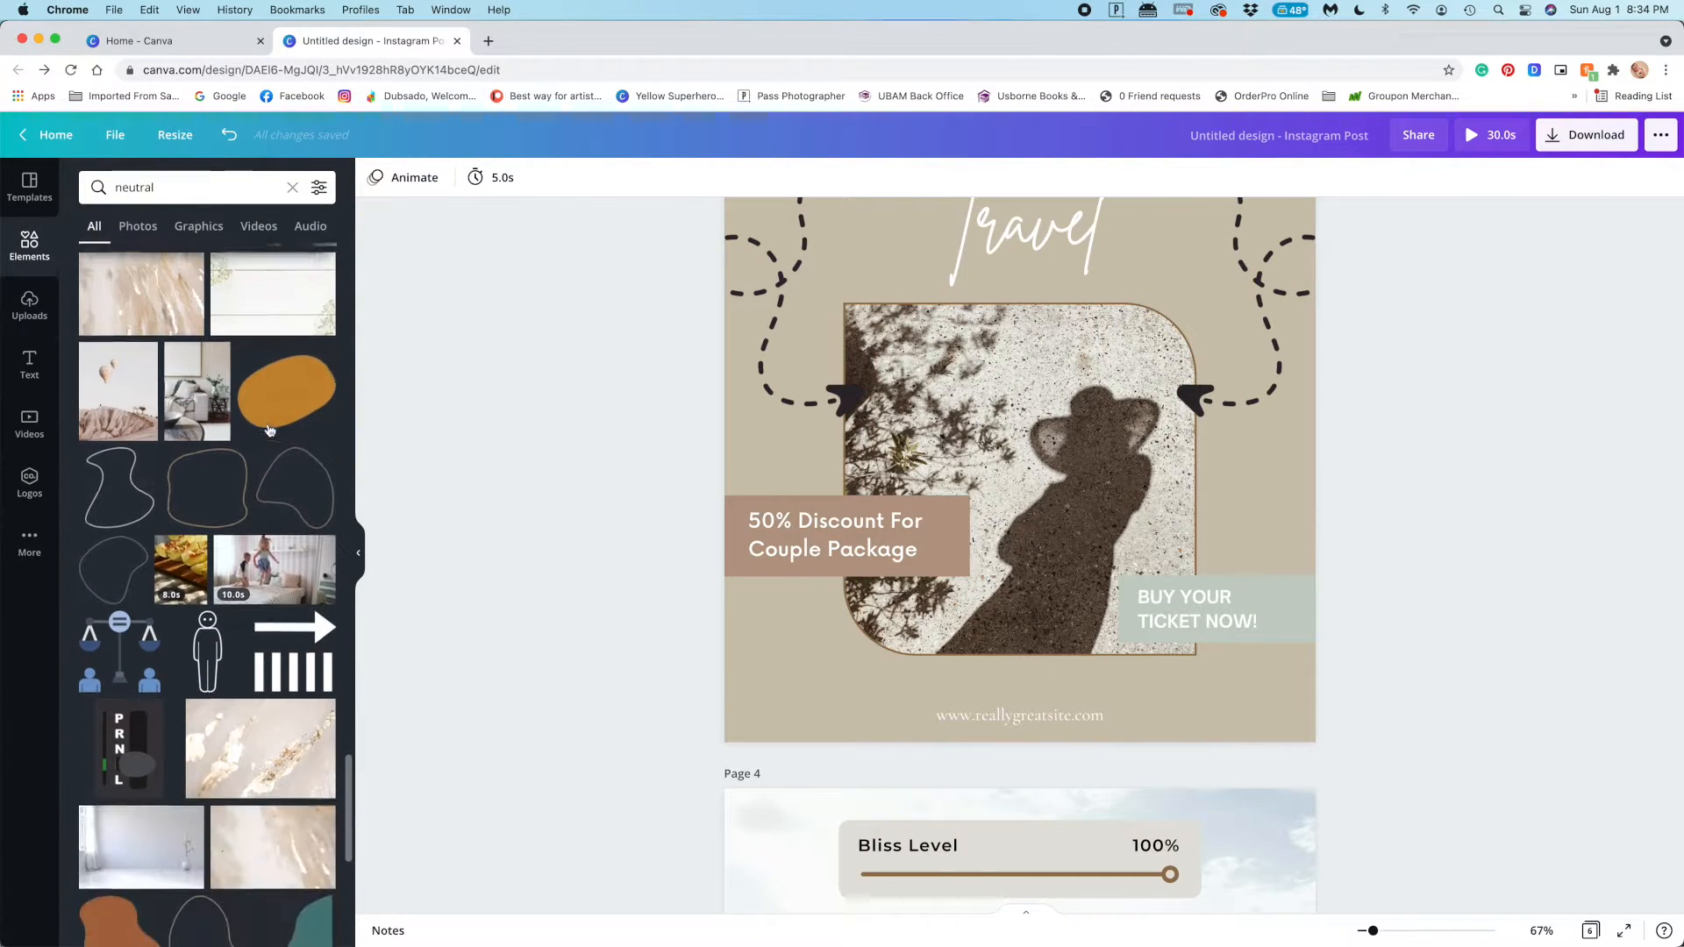
pyautogui.moveTo(119, 331); pyautogui.dragTo(1097, 451)
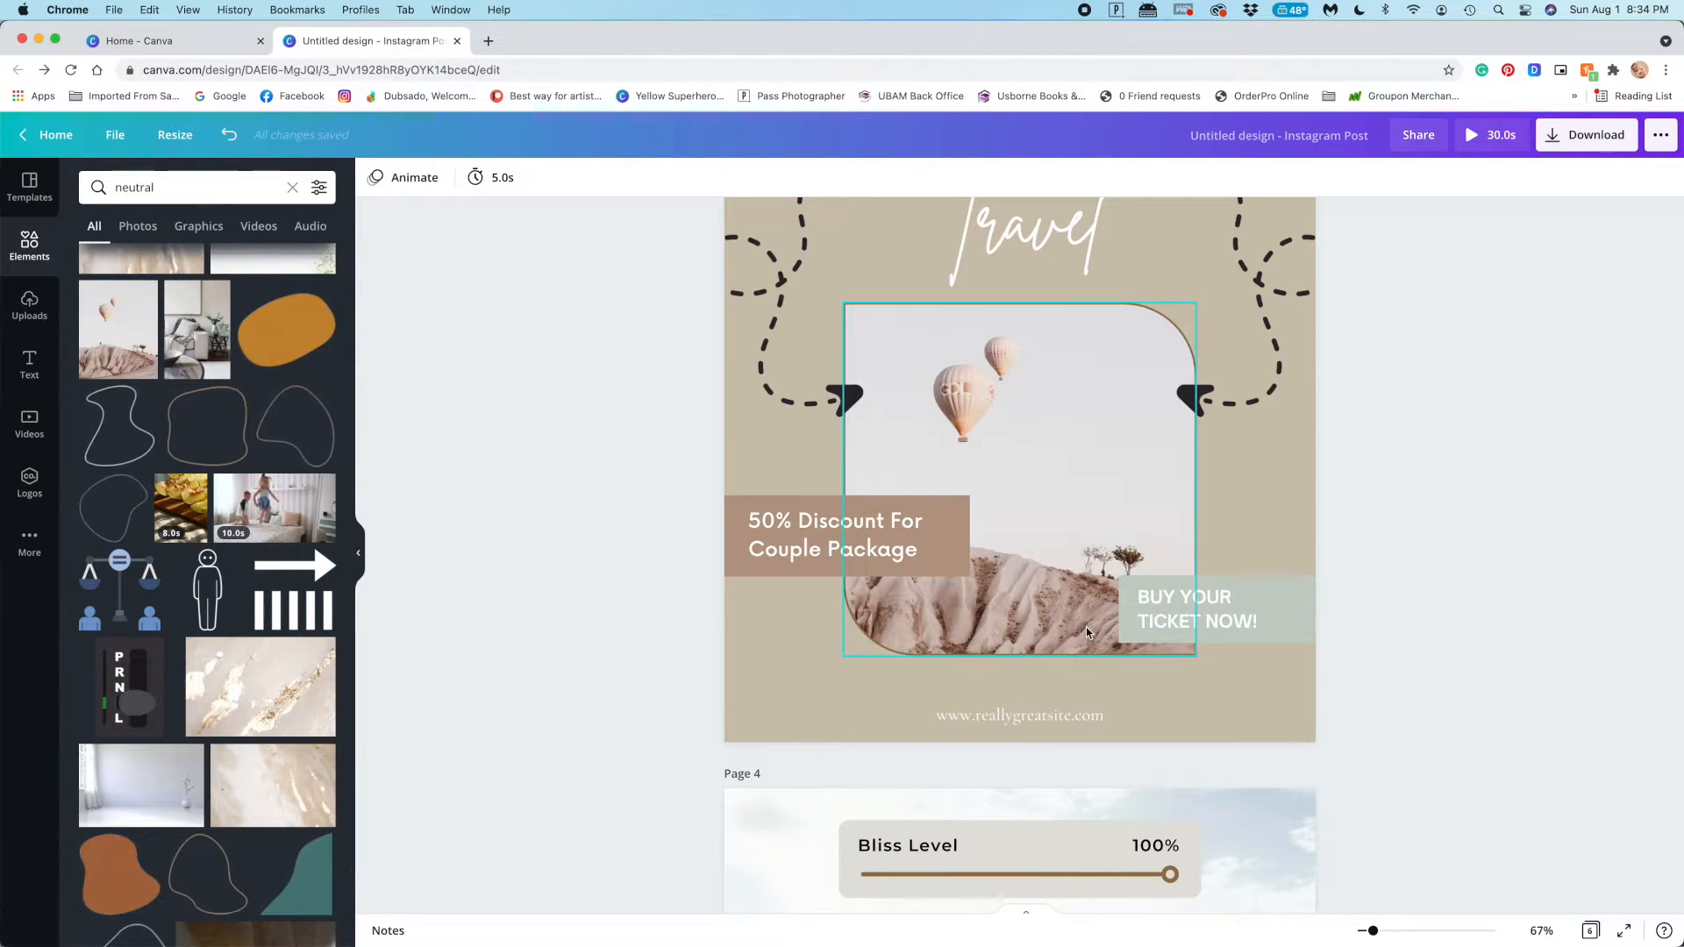
# Review the post's pages from page 4 through page 6 and back up to page 2
pyautogui.scroll(-15, 1430, 553)
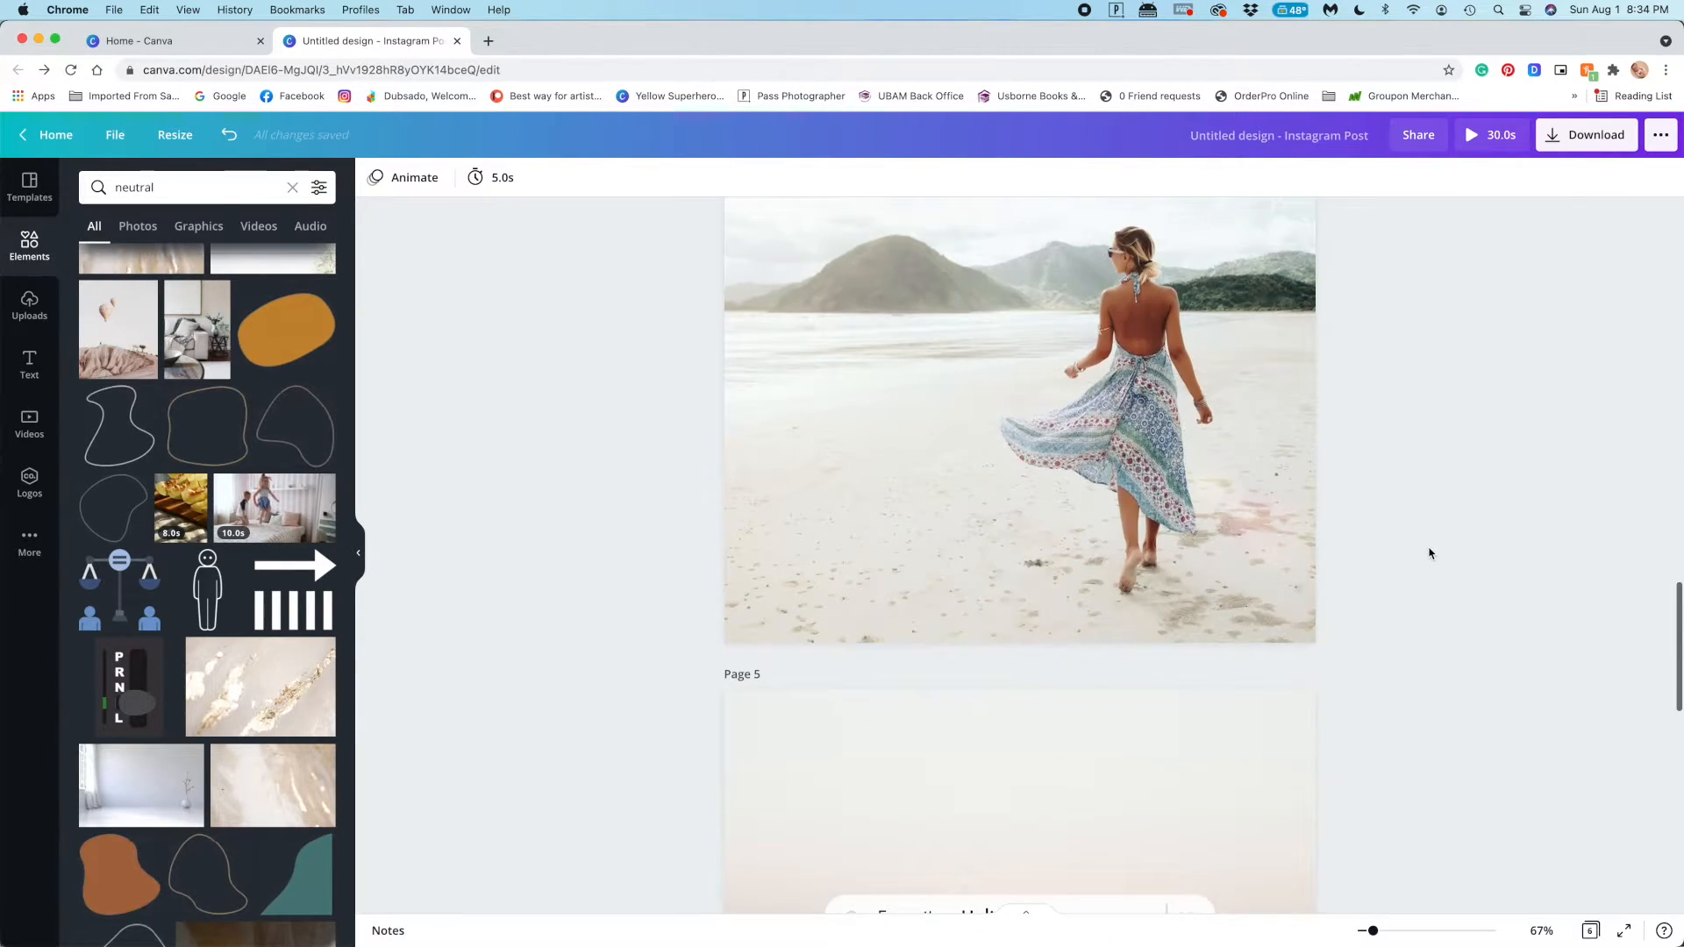
pyautogui.scroll(-2, 1430, 552)
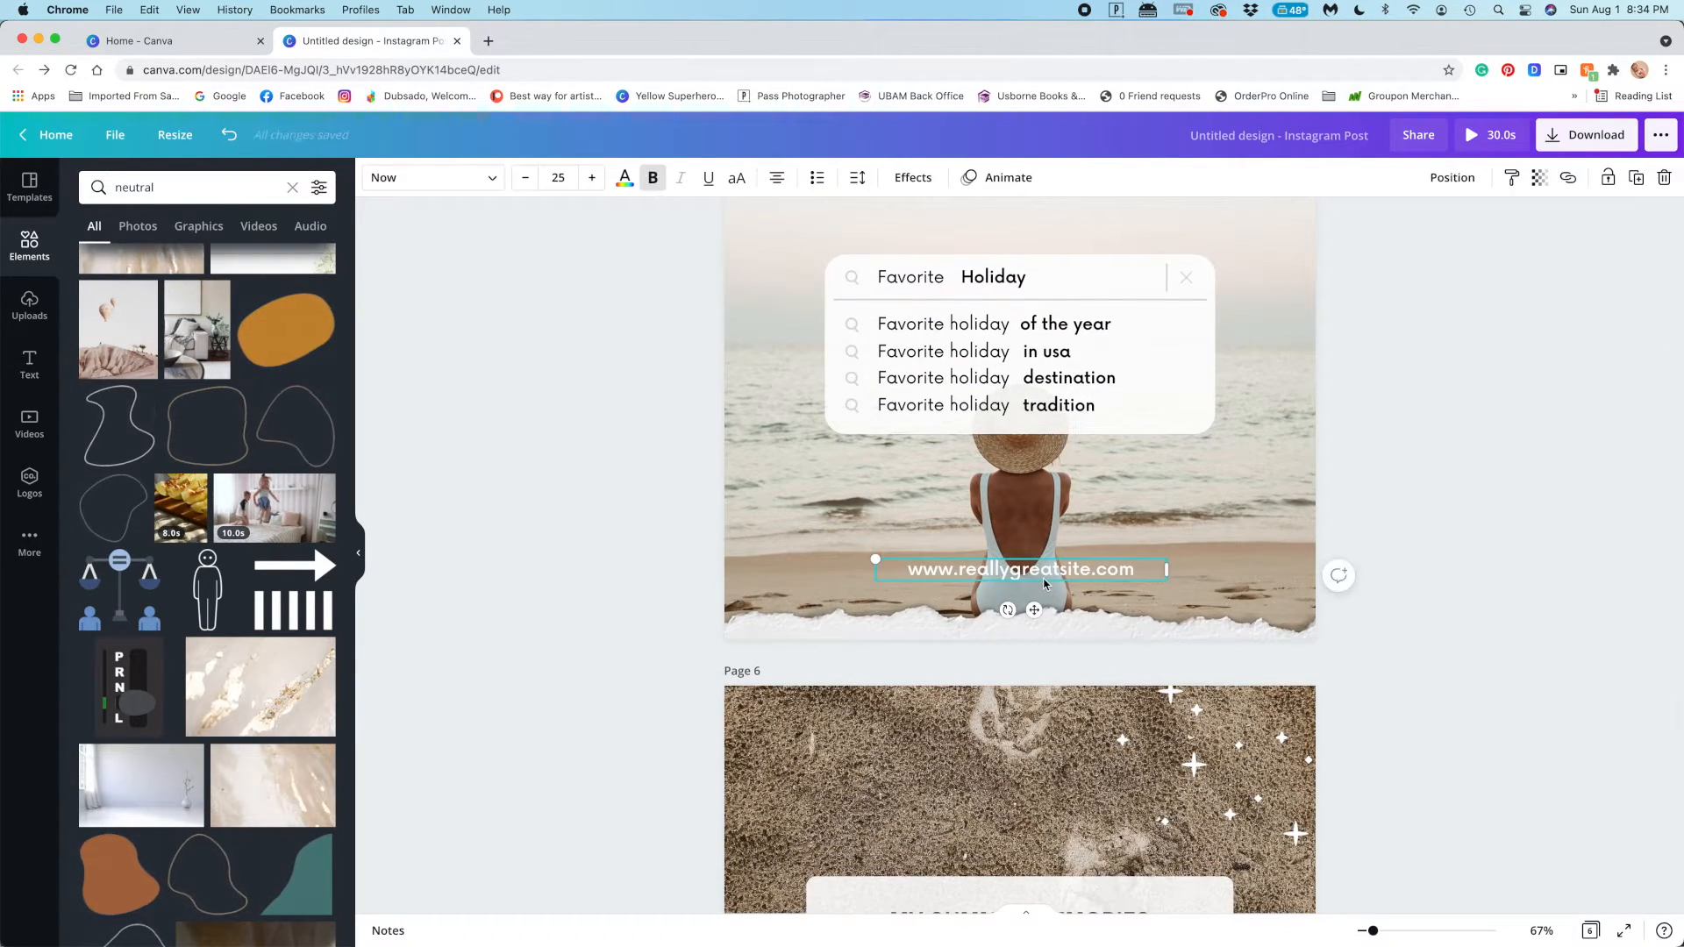
pyautogui.scroll(10, 1044, 584)
pyautogui.scroll(-15, 1044, 584)
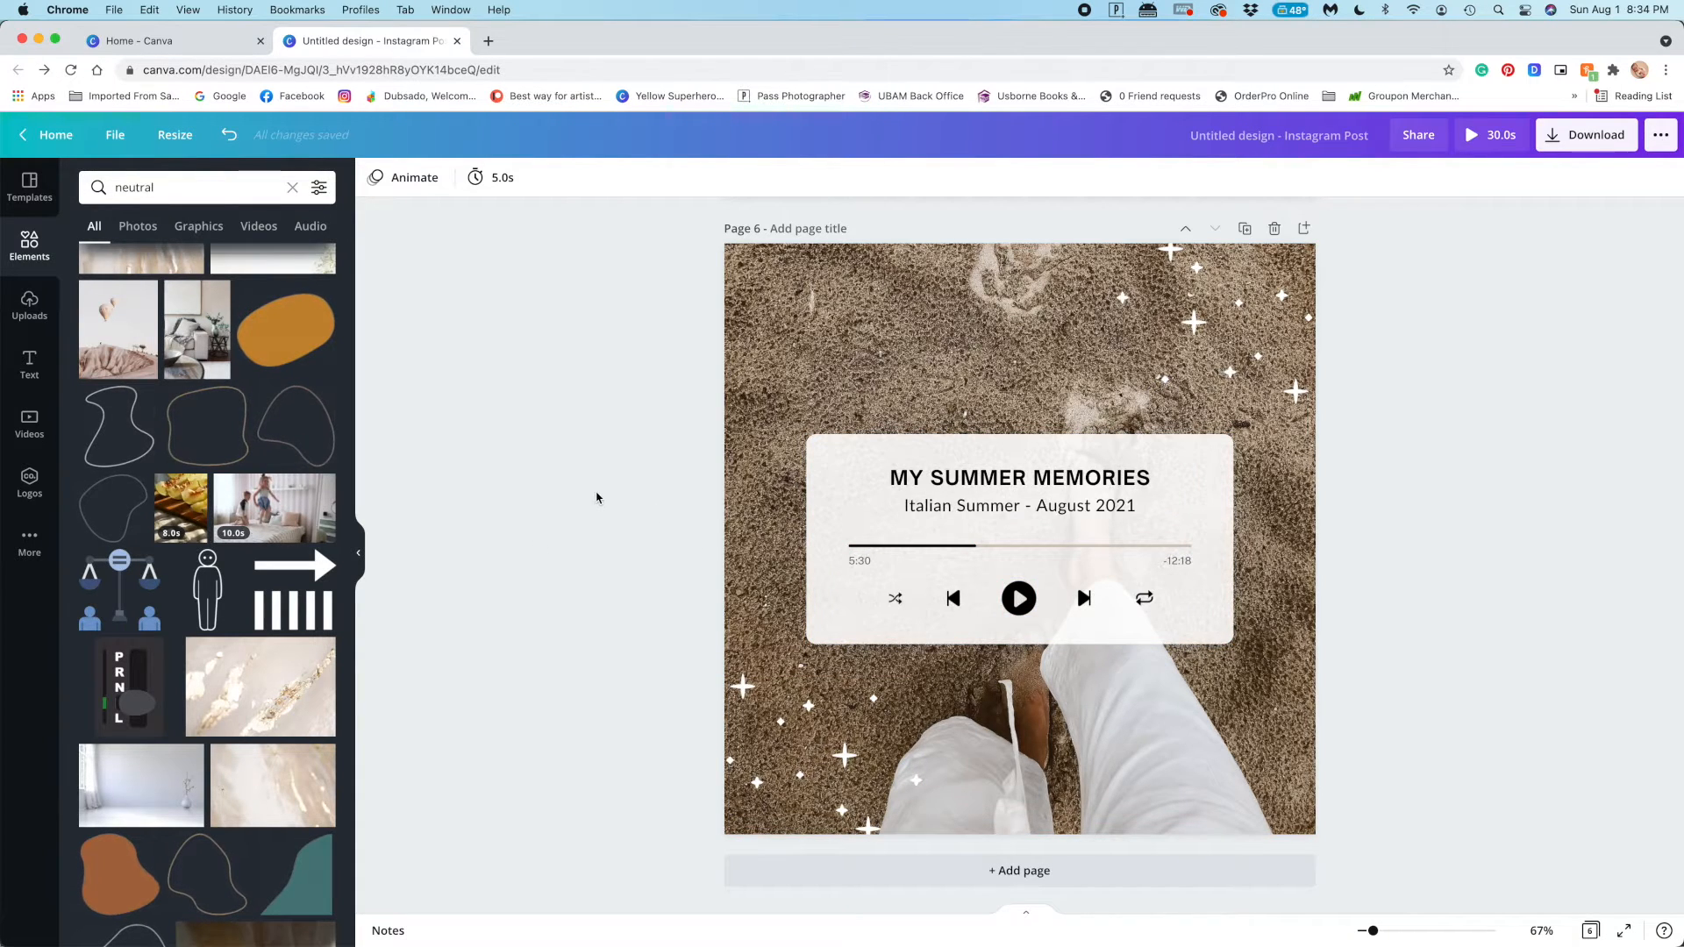
pyautogui.scroll(20, 596, 497)
pyautogui.scroll(-12, 597, 498)
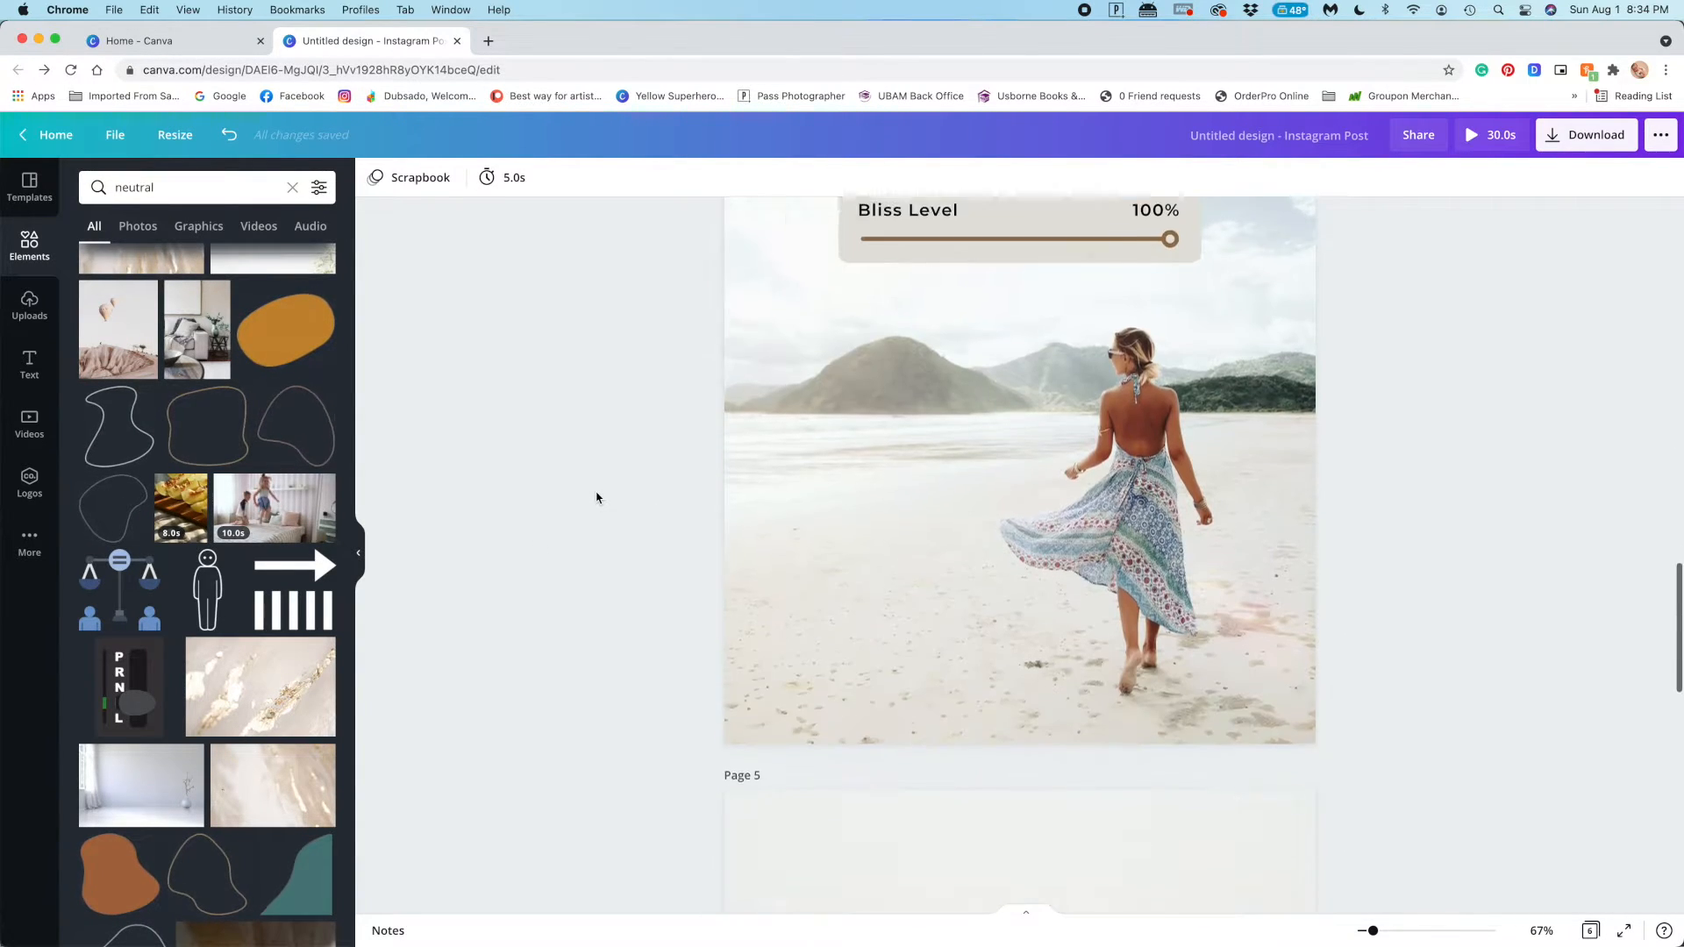
pyautogui.scroll(20, 596, 497)
pyautogui.scroll(-6, 596, 497)
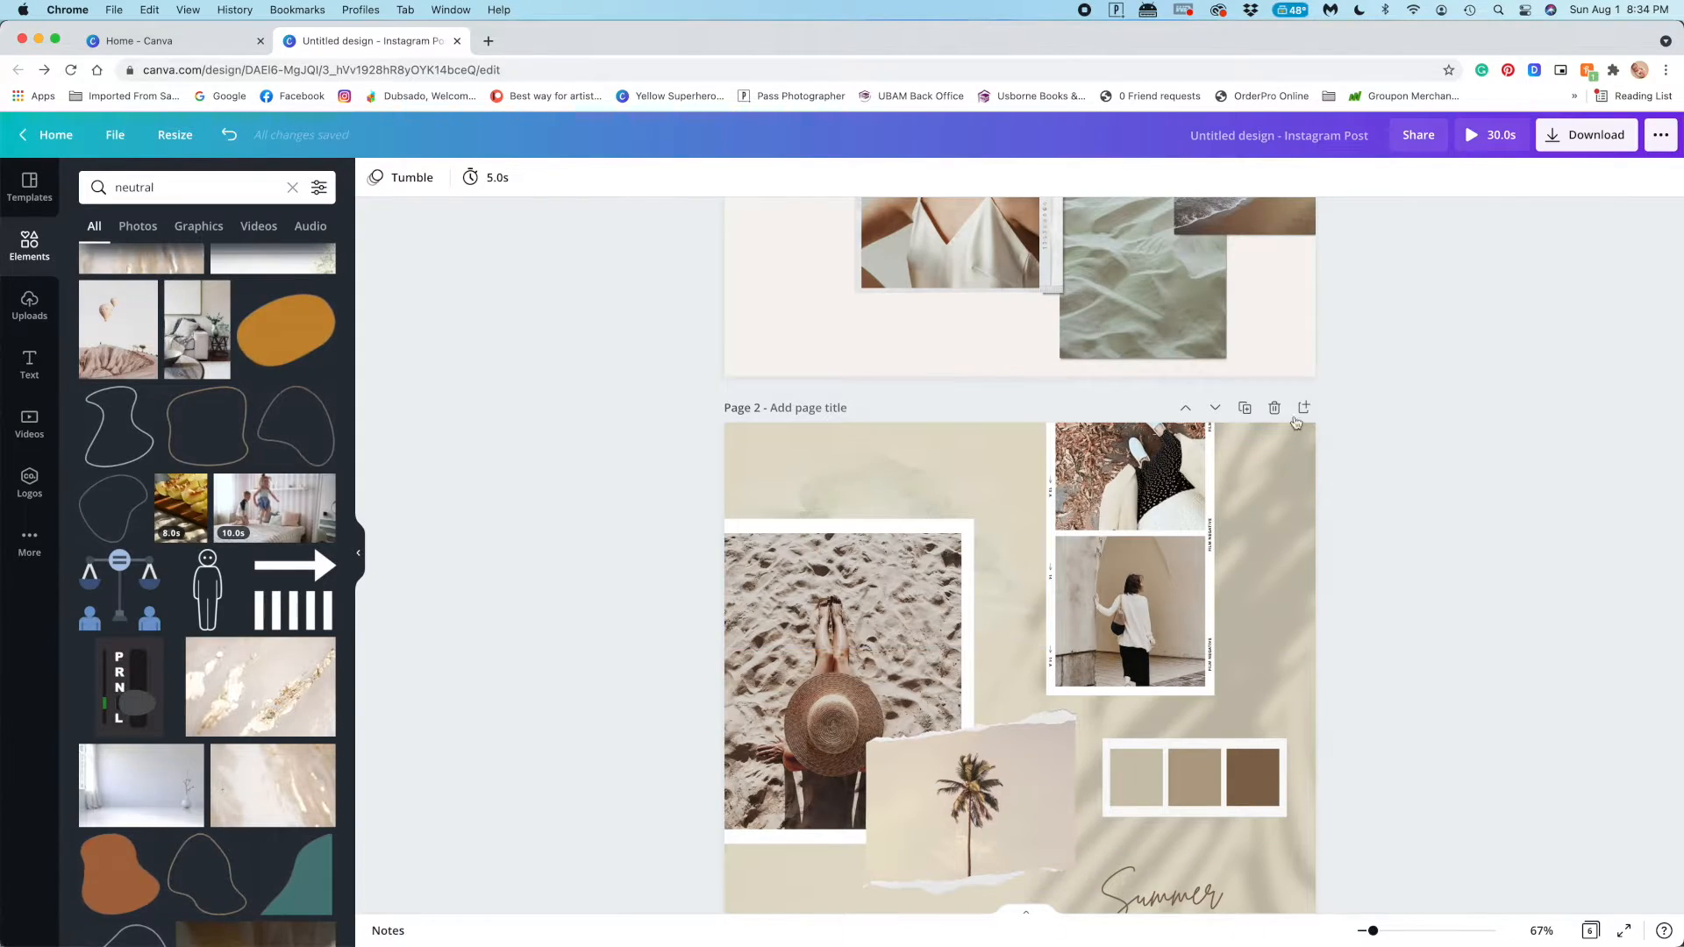
# Move the "Summer Vibes" collage from page 2 down to the last position, page 6
pyautogui.click(1215, 408)
pyautogui.click(1216, 402)
pyautogui.click(1216, 378)
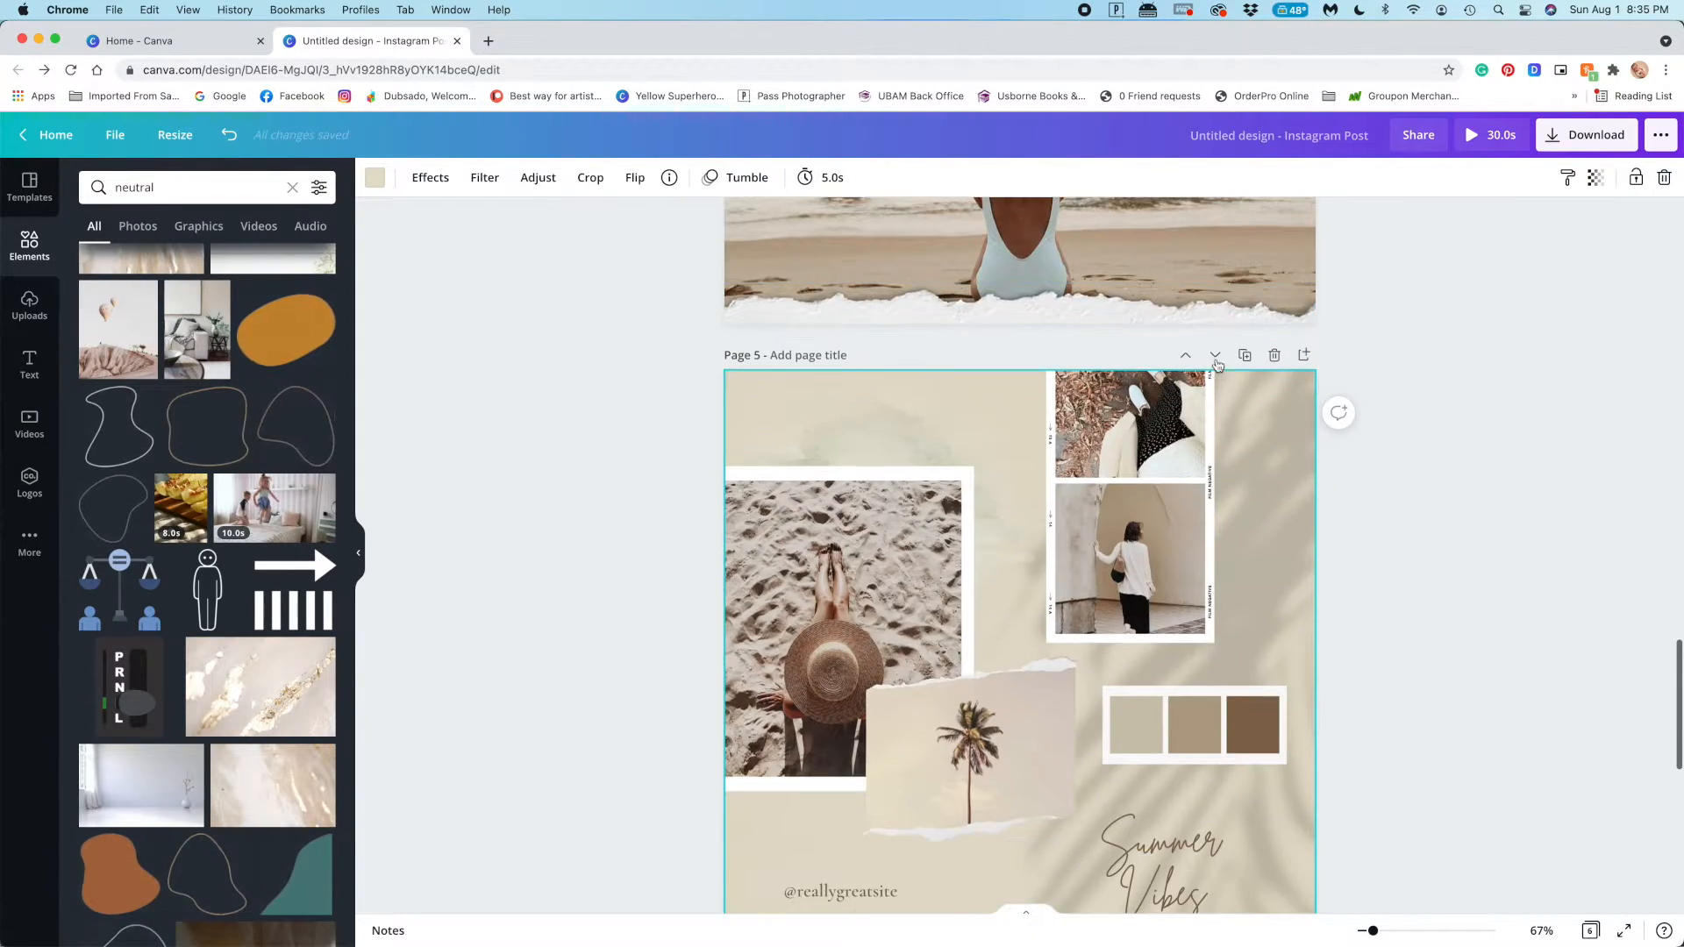
pyautogui.click(1219, 353)
# Preview the page animations on the "My Summer Memories" page
pyautogui.scroll(8, 1384, 553)
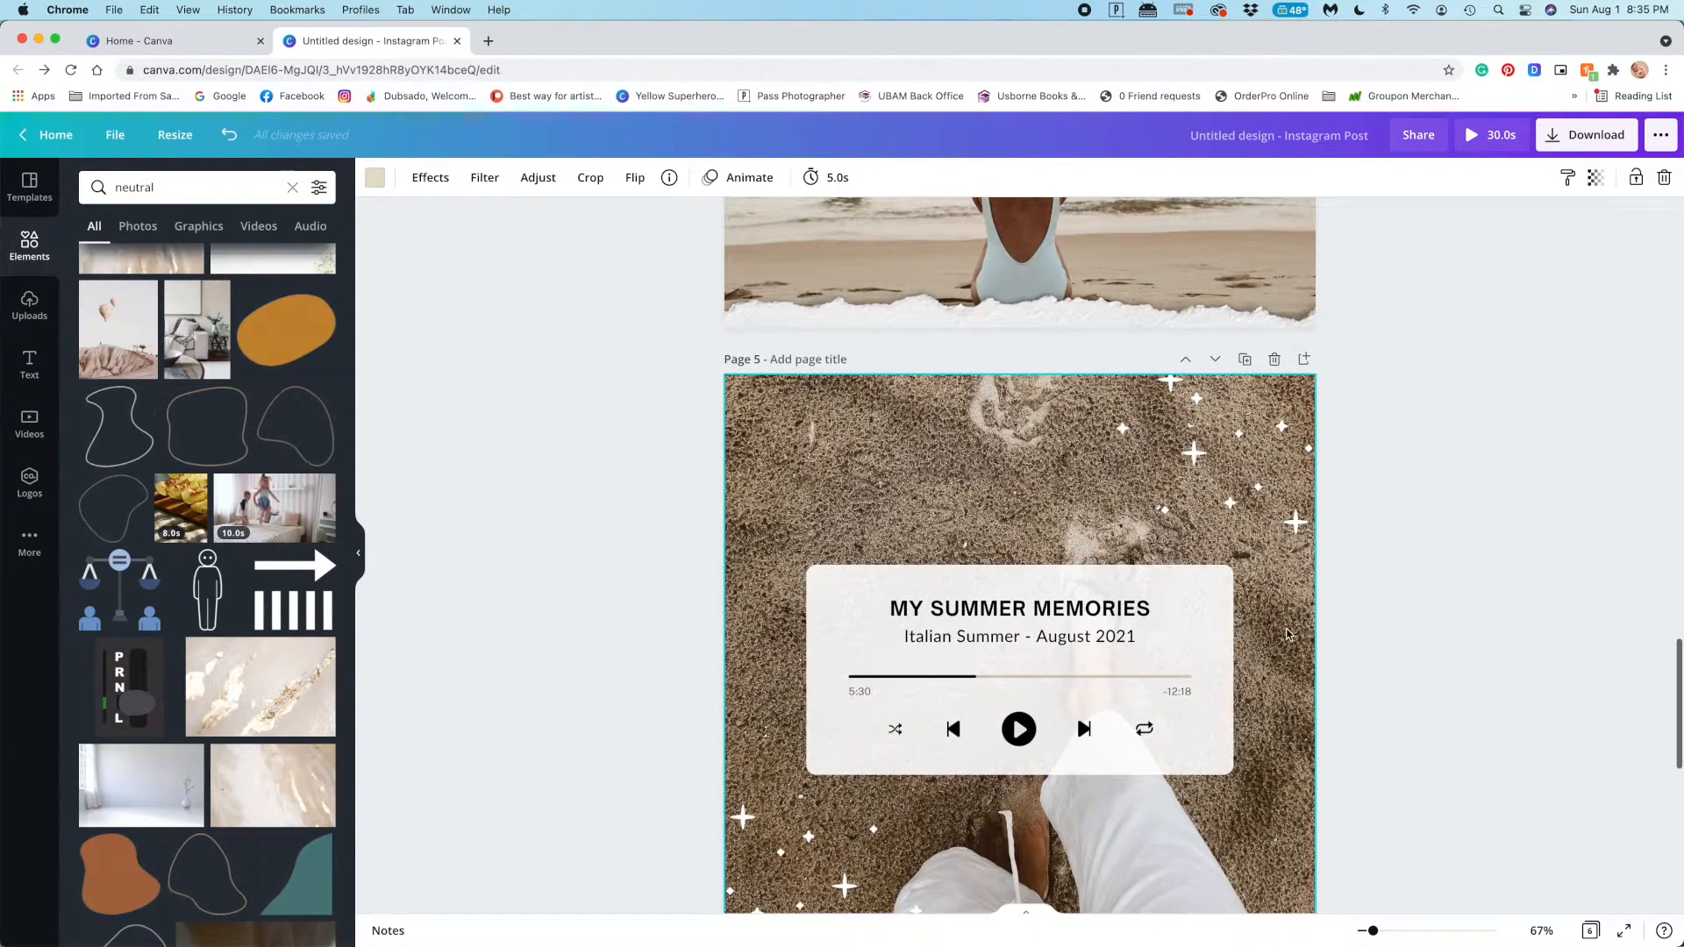
pyautogui.click(752, 181)
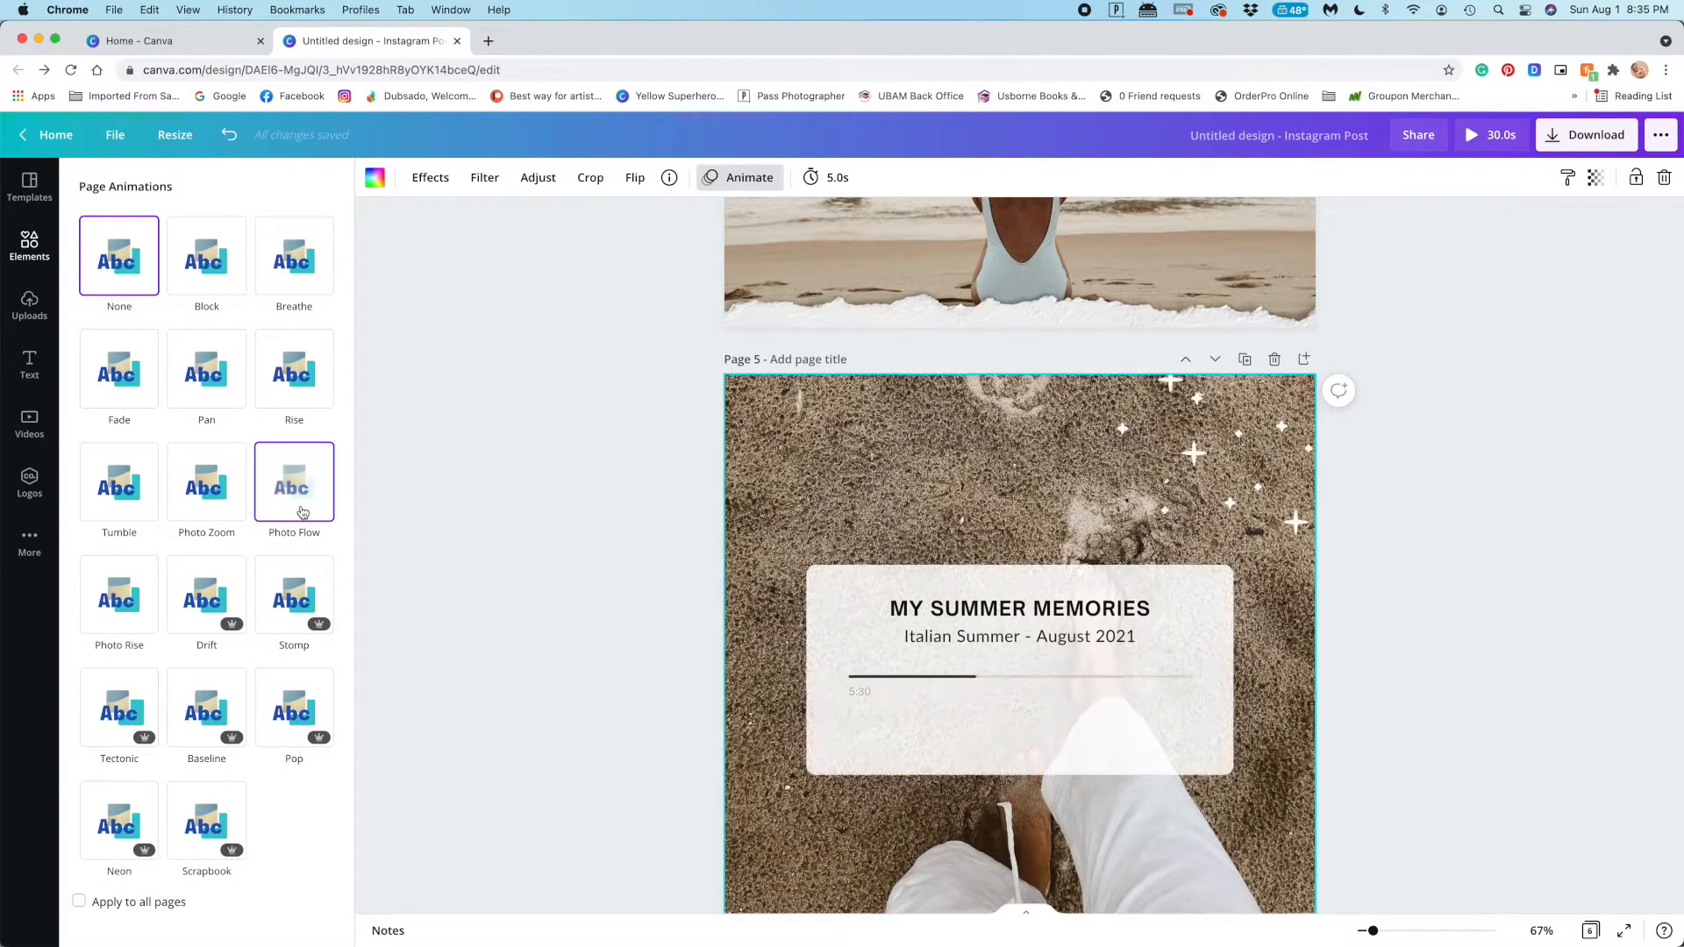
pyautogui.click(1362, 764)
# Group the music player card on page 5 with its titles, progress bar, time labels and playback icons
pyautogui.click(1155, 742)
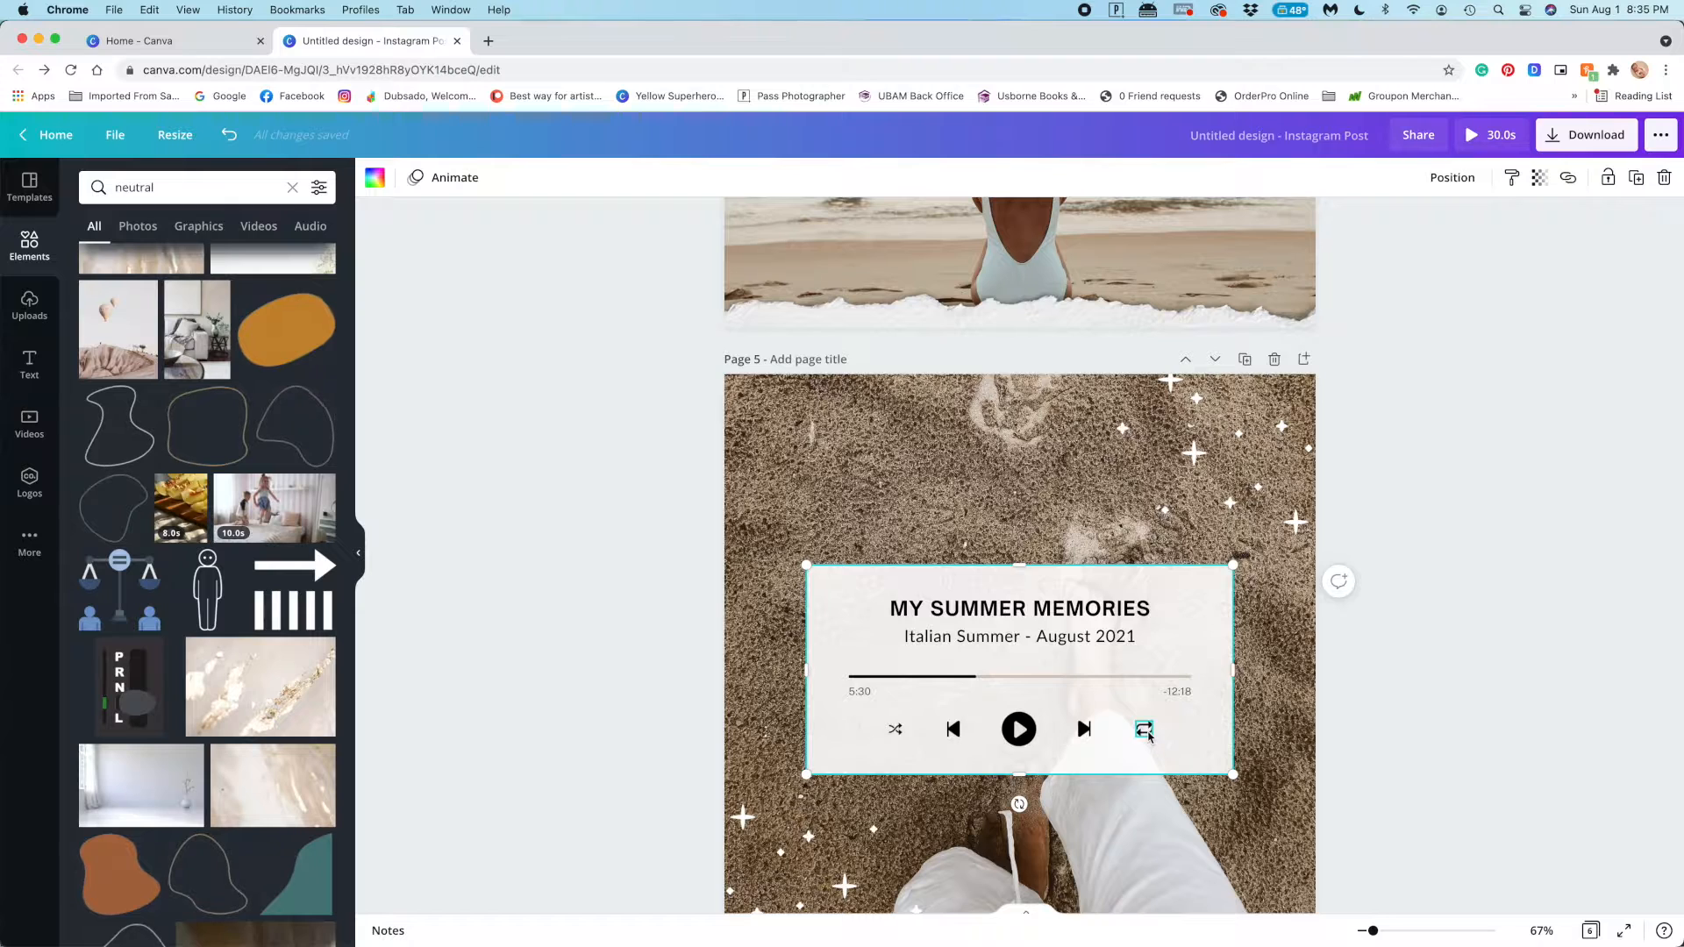
pyautogui.click(956, 725)
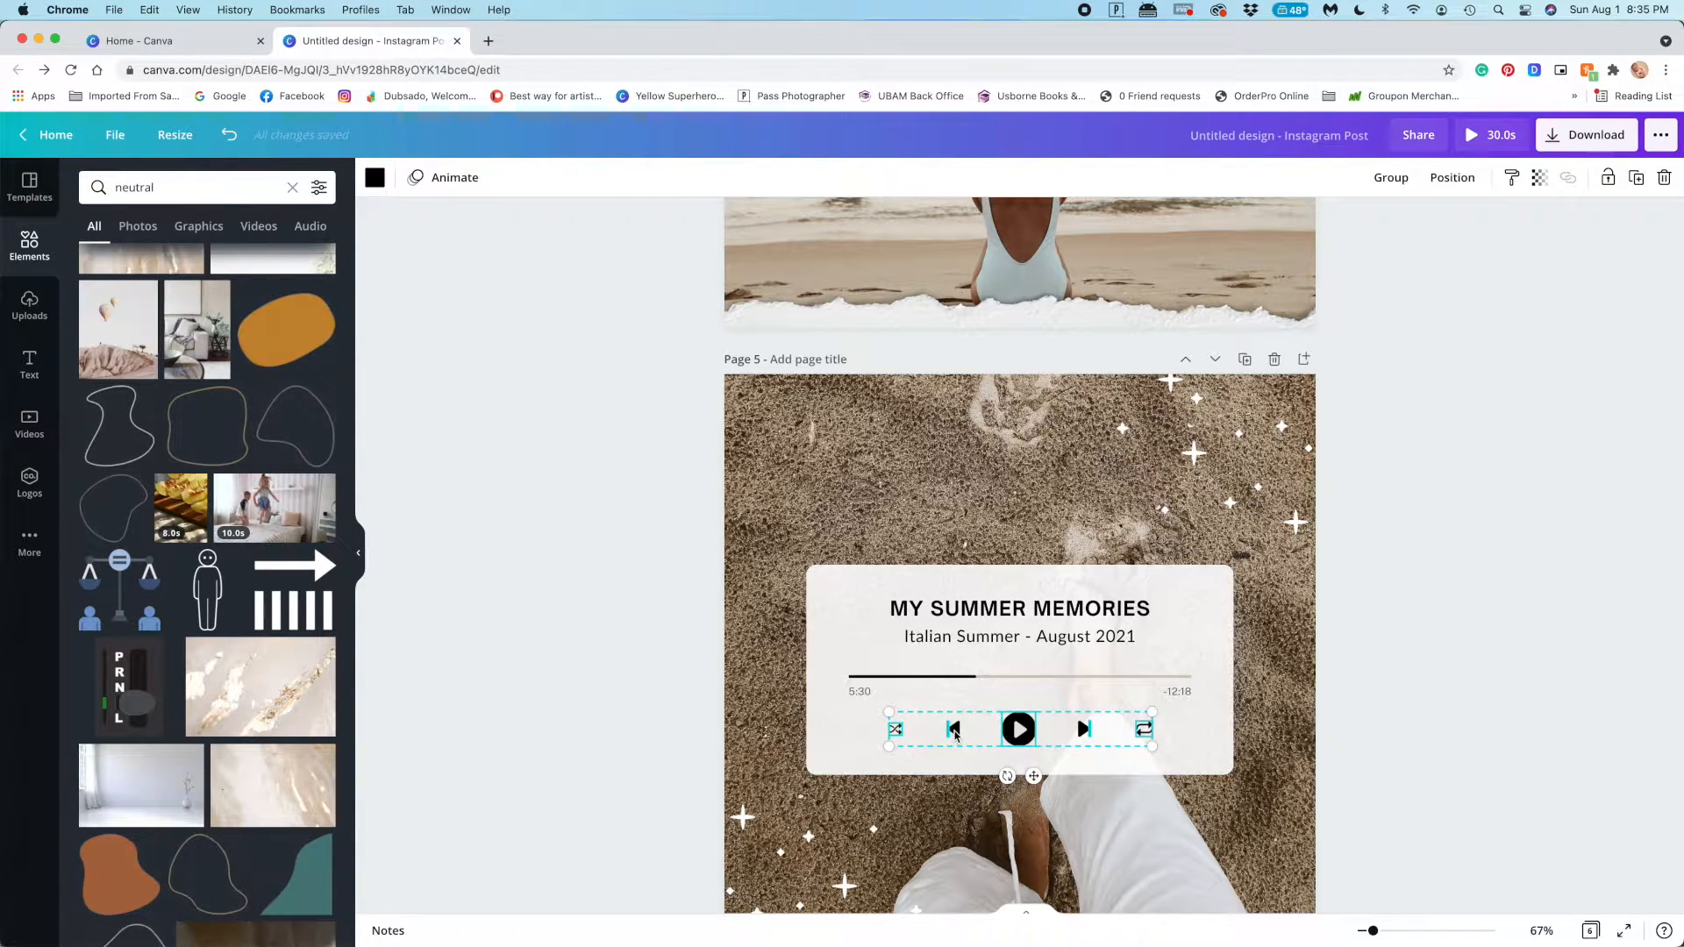
pyautogui.keyDown('shift'); pyautogui.click(969, 677); pyautogui.keyUp('shift')
pyautogui.keyDown('shift'); pyautogui.click(965, 638); pyautogui.keyUp('shift')
pyautogui.keyDown('shift'); pyautogui.click(943, 611); pyautogui.keyUp('shift')
pyautogui.keyDown('shift'); pyautogui.click(817, 653); pyautogui.keyUp('shift')
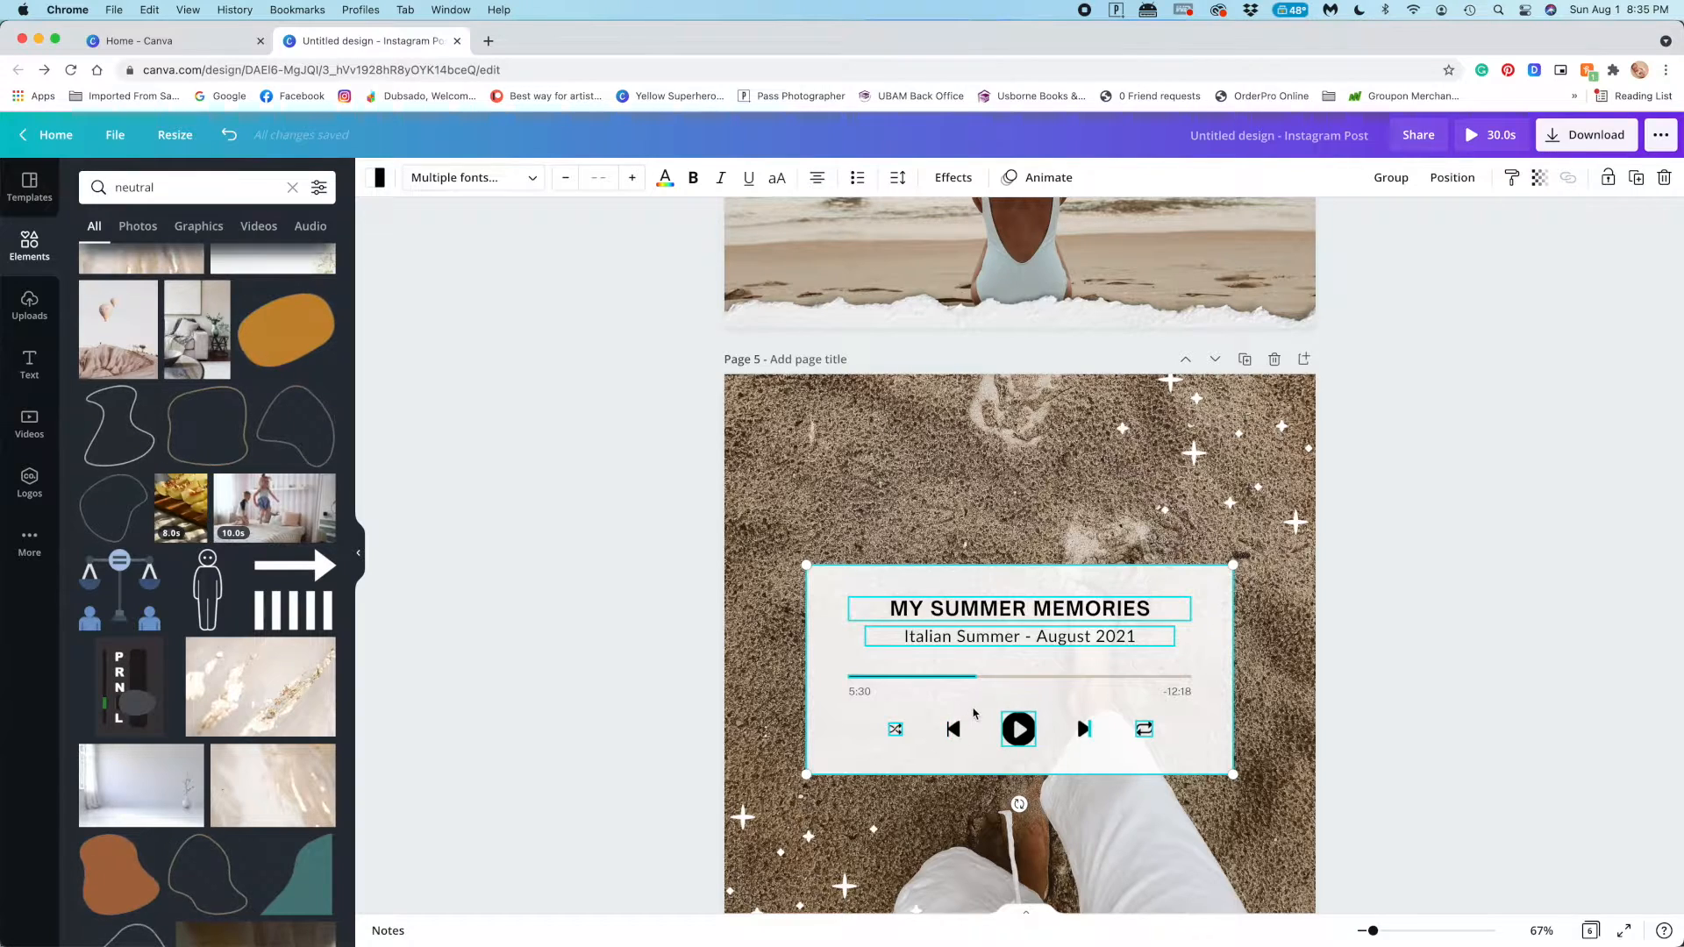
pyautogui.keyDown('shift'); pyautogui.click(1044, 677); pyautogui.keyUp('shift')
pyautogui.keyDown('shift'); pyautogui.click(1176, 692); pyautogui.keyUp('shift')
pyautogui.keyDown('shift'); pyautogui.click(862, 694); pyautogui.keyUp('shift')
pyautogui.moveTo(1488, 686); pyautogui.dragTo(800, 554)
pyautogui.click(1481, 575)
pyautogui.moveTo(1405, 580); pyautogui.dragTo(797, 778)
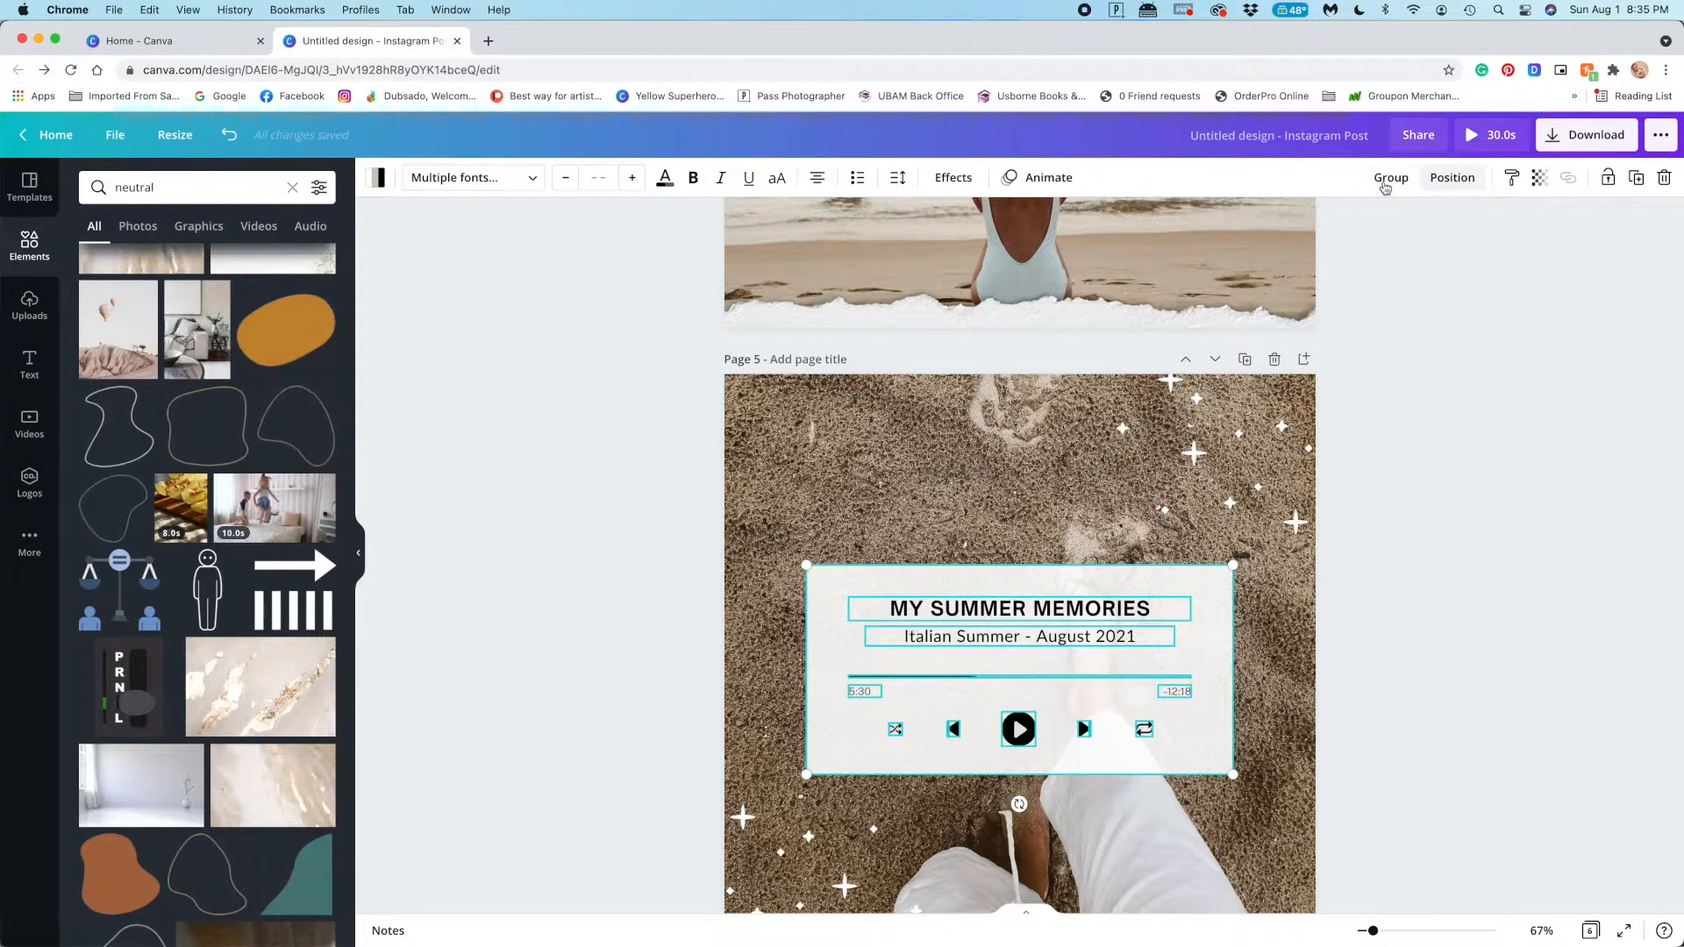
pyautogui.click(1391, 178)
# Preview the page animations on page 5 and the element animations on the grouped player card
pyautogui.click(727, 626)
pyautogui.click(447, 178)
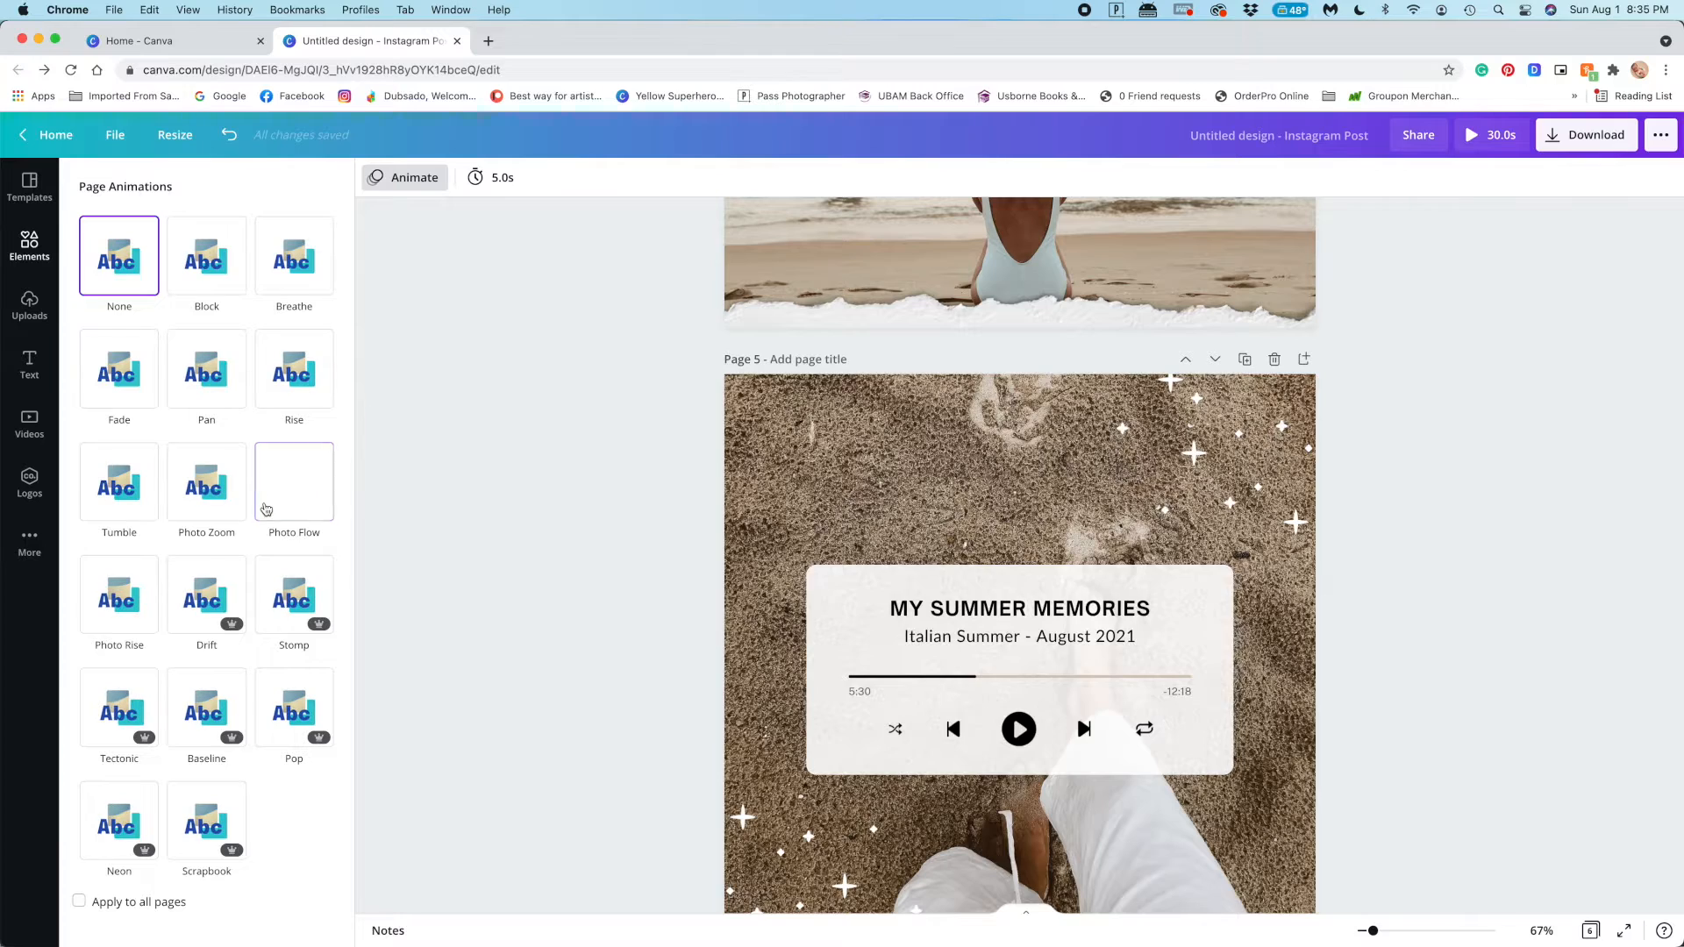
pyautogui.click(732, 621)
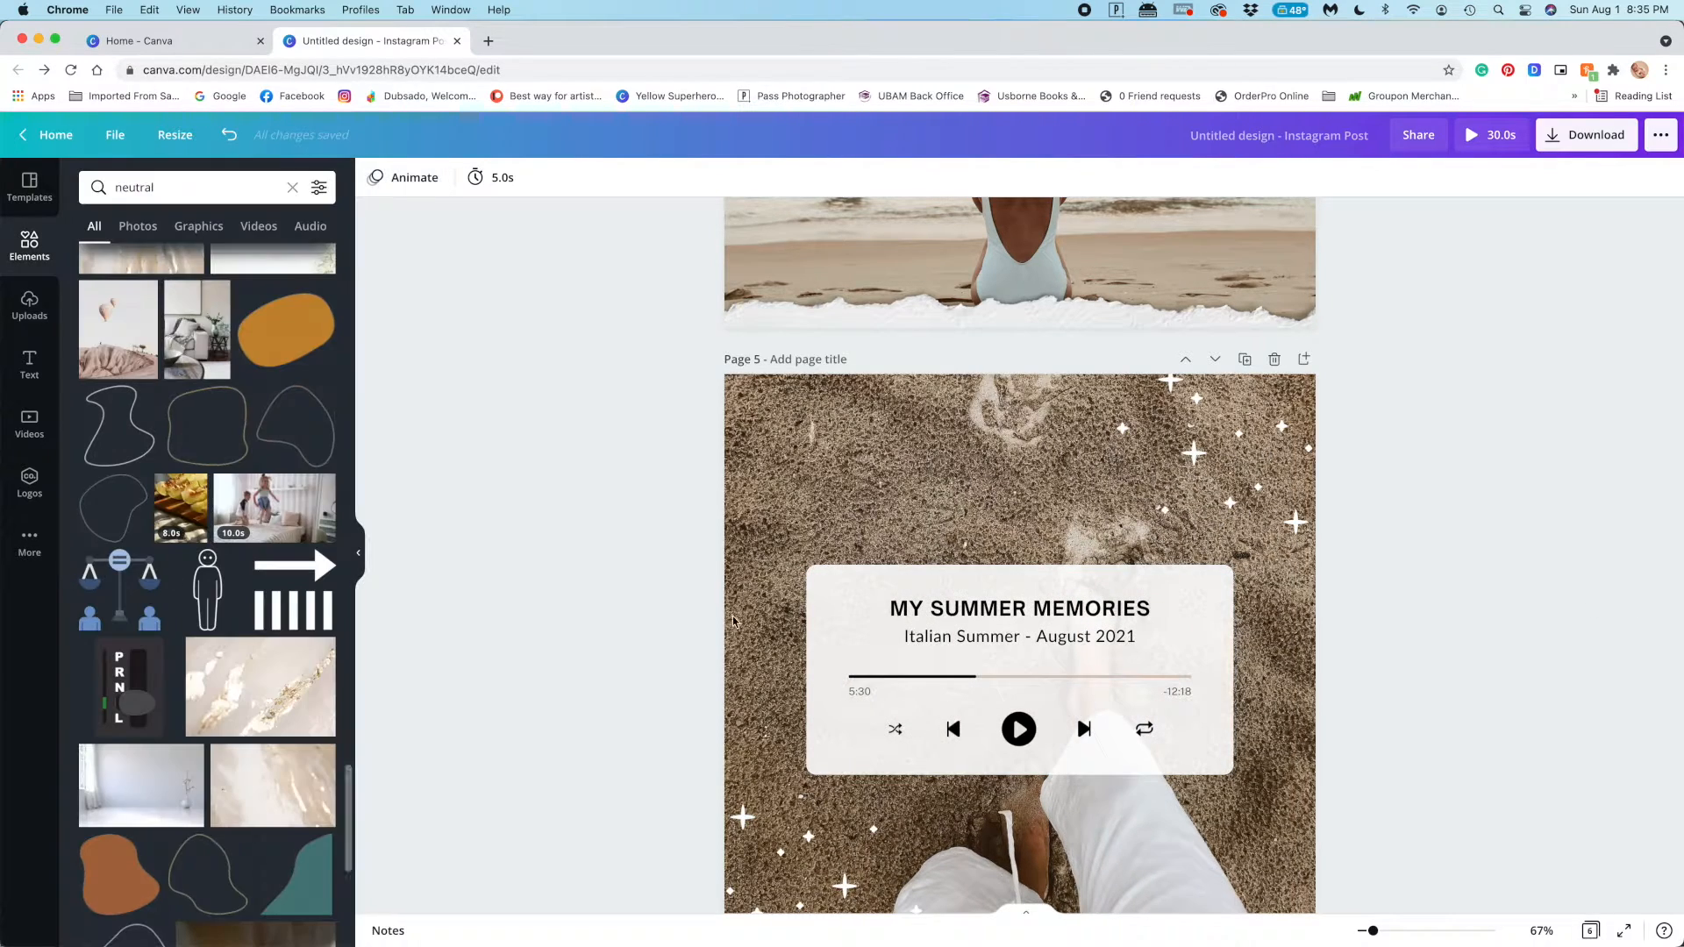
pyautogui.click(1032, 726)
pyautogui.click(1197, 643)
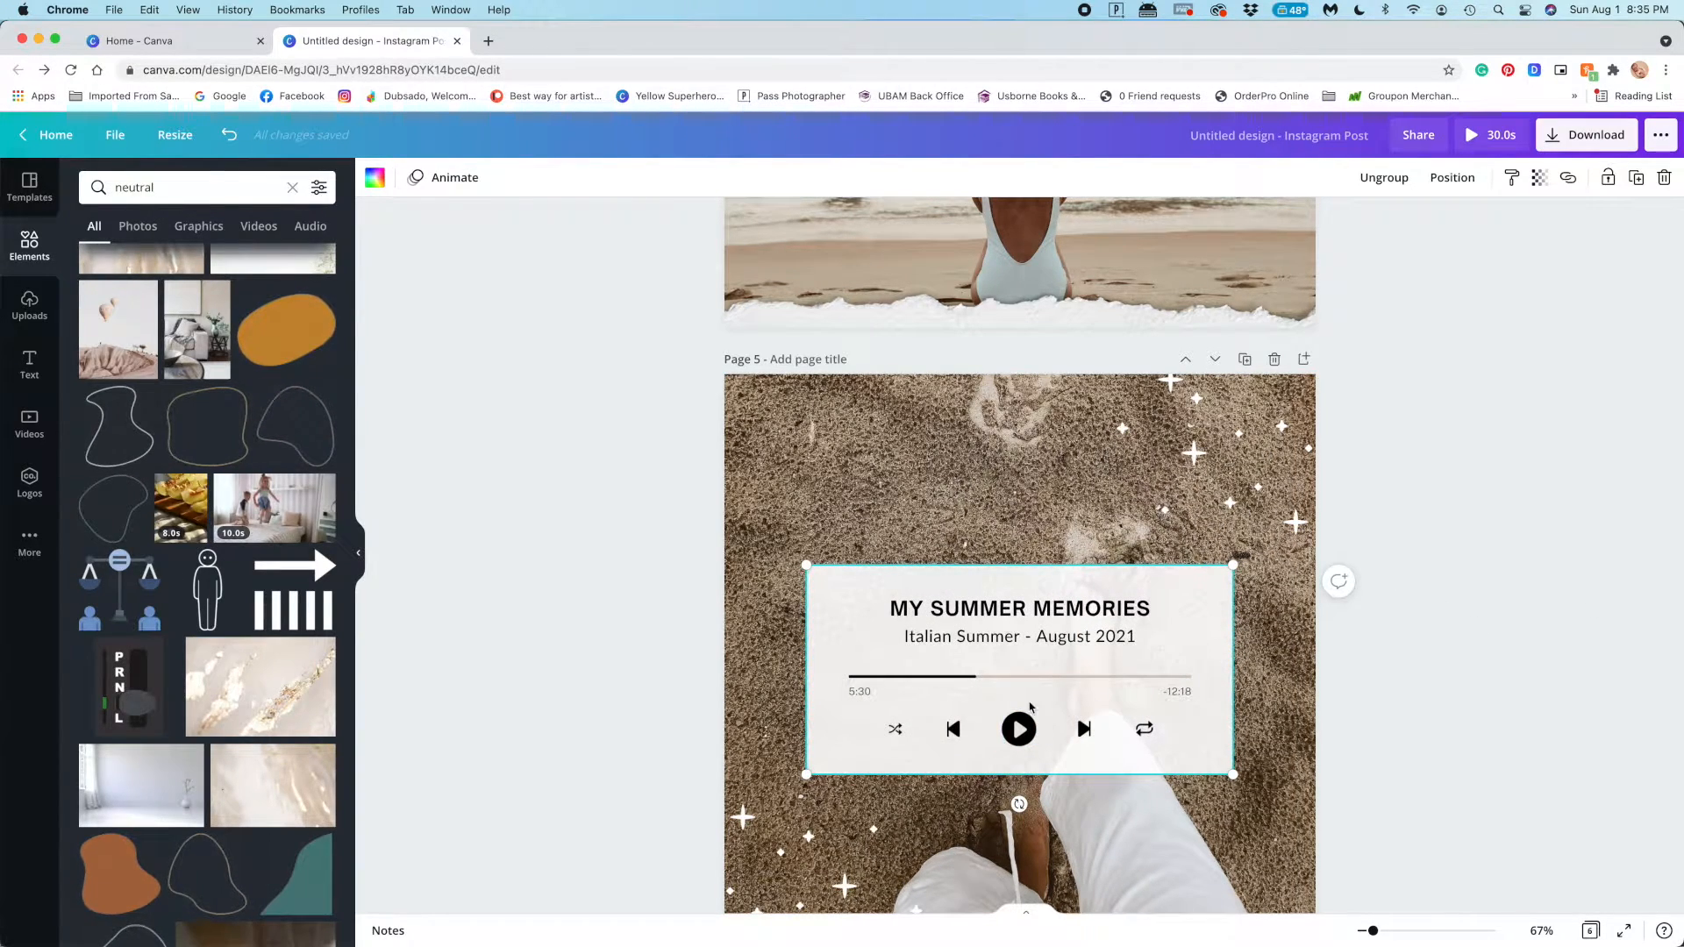
pyautogui.click(453, 183)
pyautogui.click(302, 298)
pyautogui.click(313, 604)
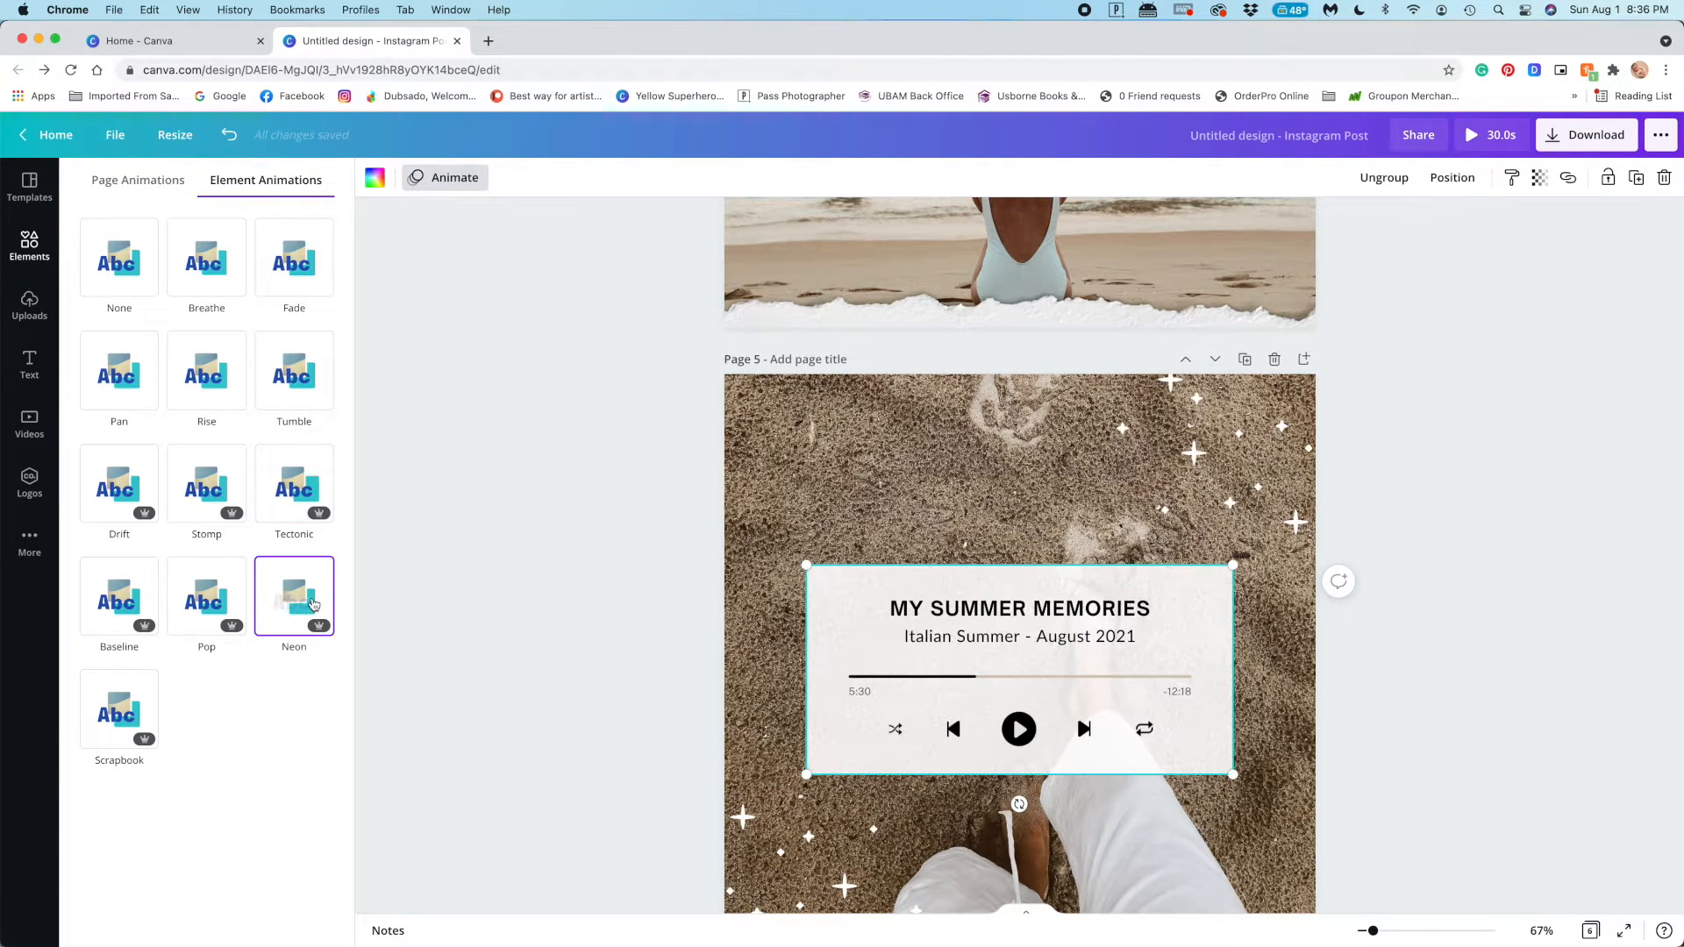
# Try moving the skip-forward icon inside the grouped player card, and undo the move
pyautogui.doubleClick(1019, 729)
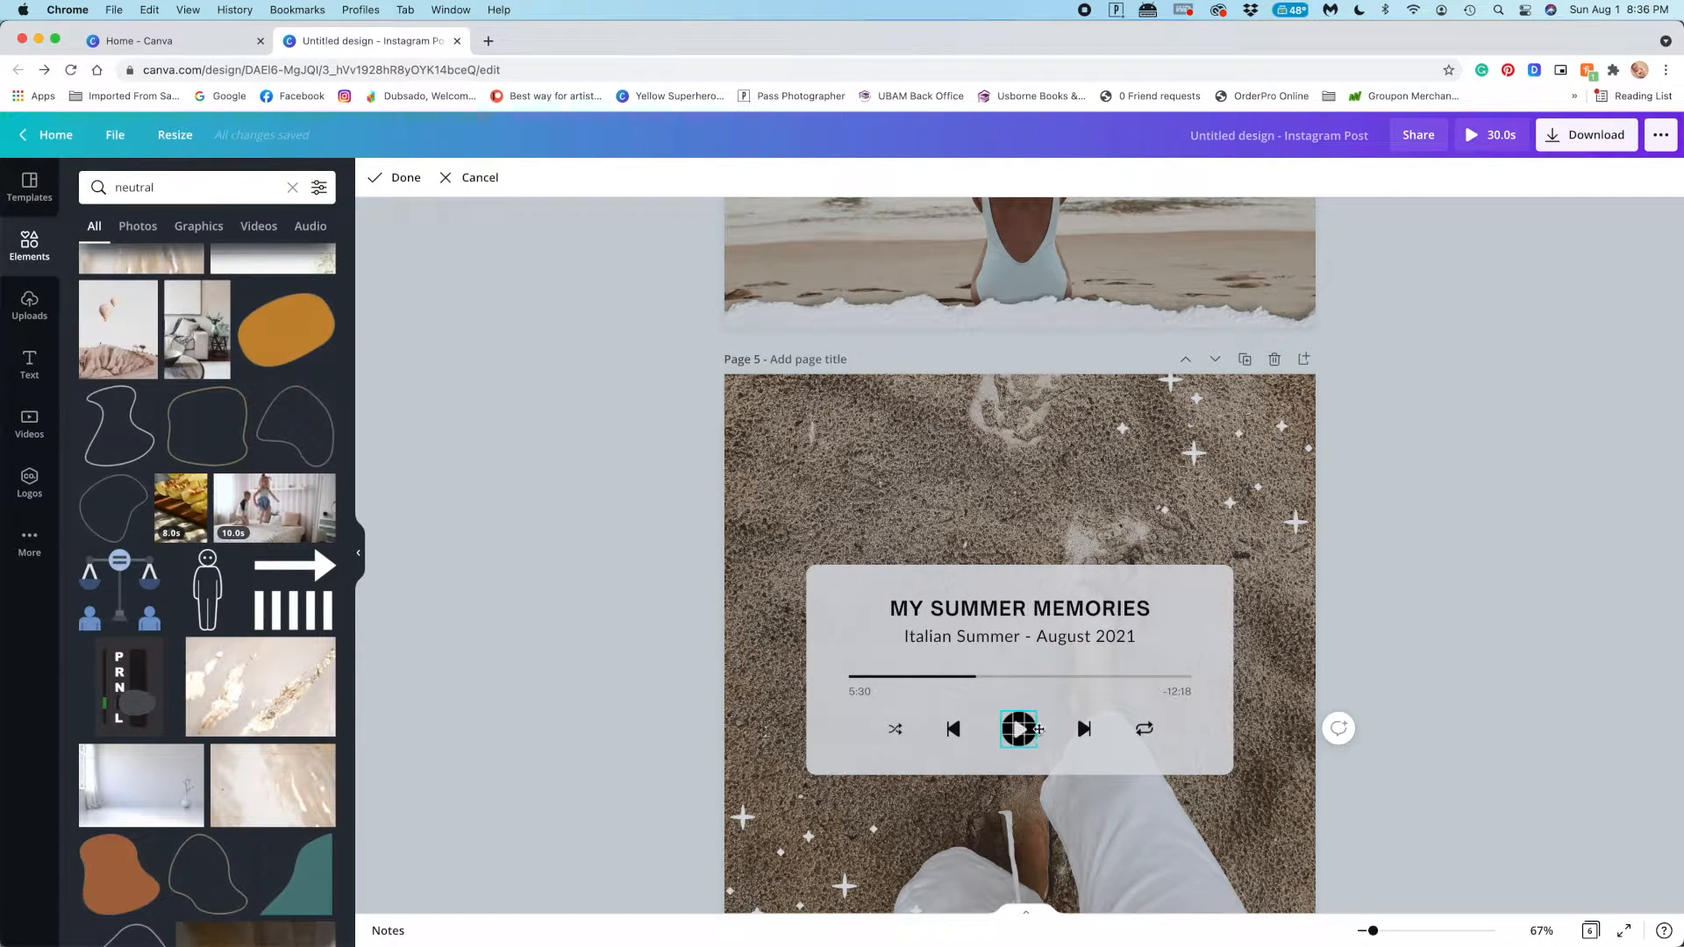
pyautogui.click(1081, 728)
pyautogui.moveTo(1083, 728); pyautogui.dragTo(1112, 727)
pyautogui.press('super+z')
pyautogui.click(1543, 671)
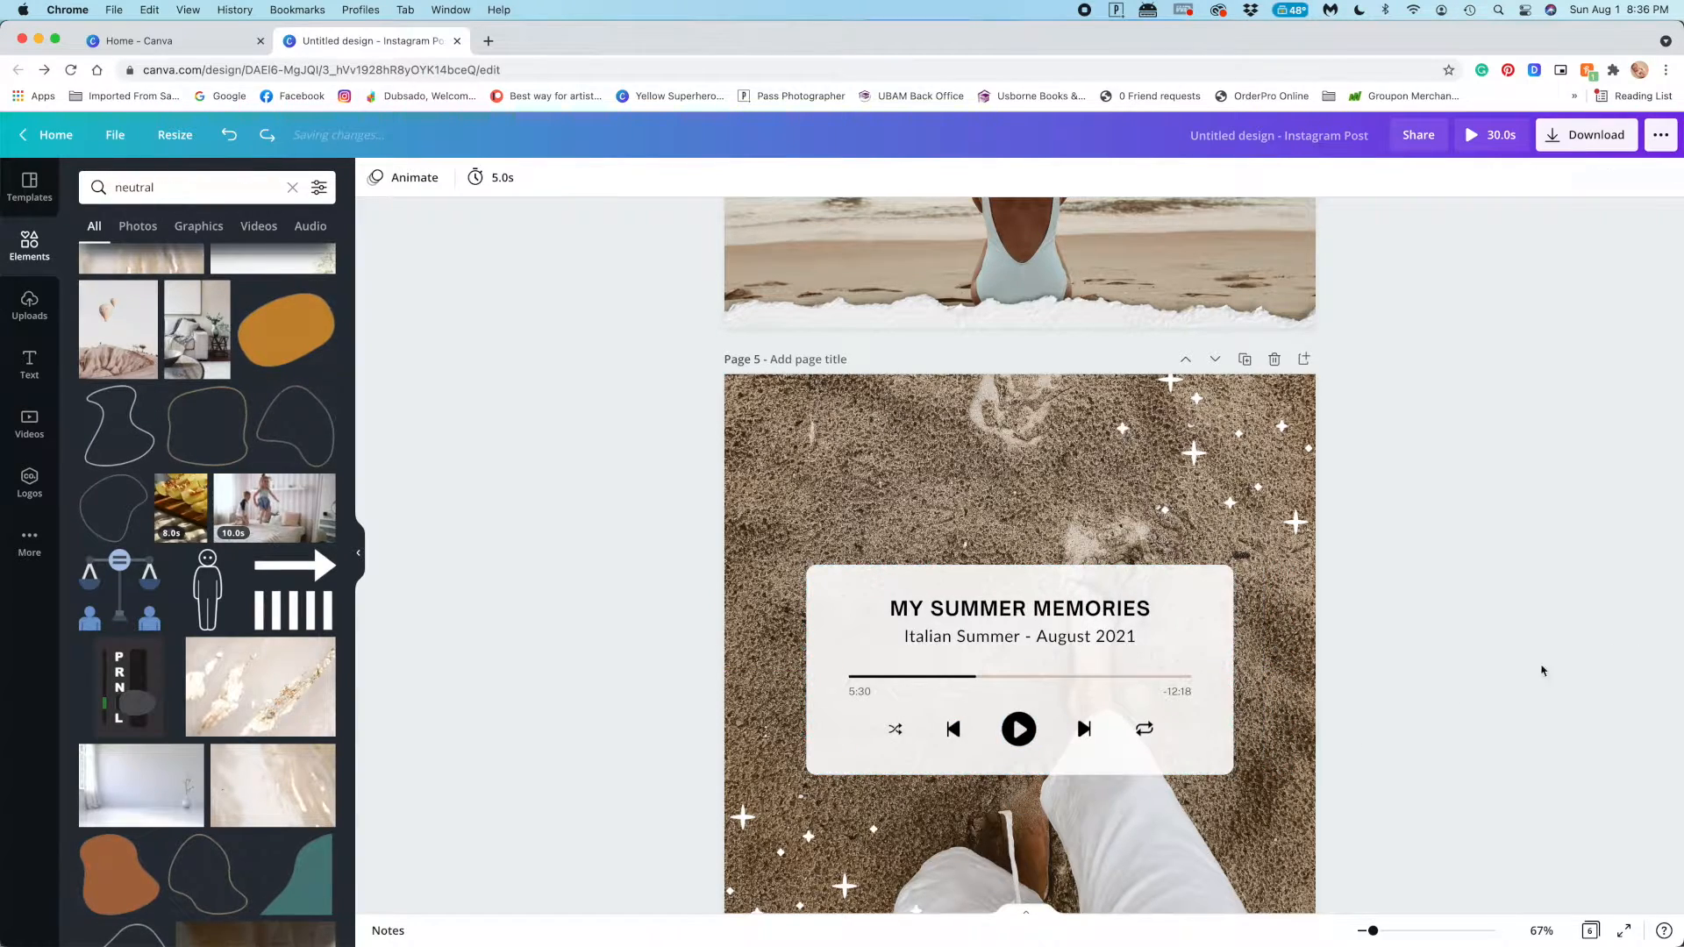
# Apply the Photo Zoom page animation to page 5 and the Rise animation to page 4
pyautogui.click(406, 177)
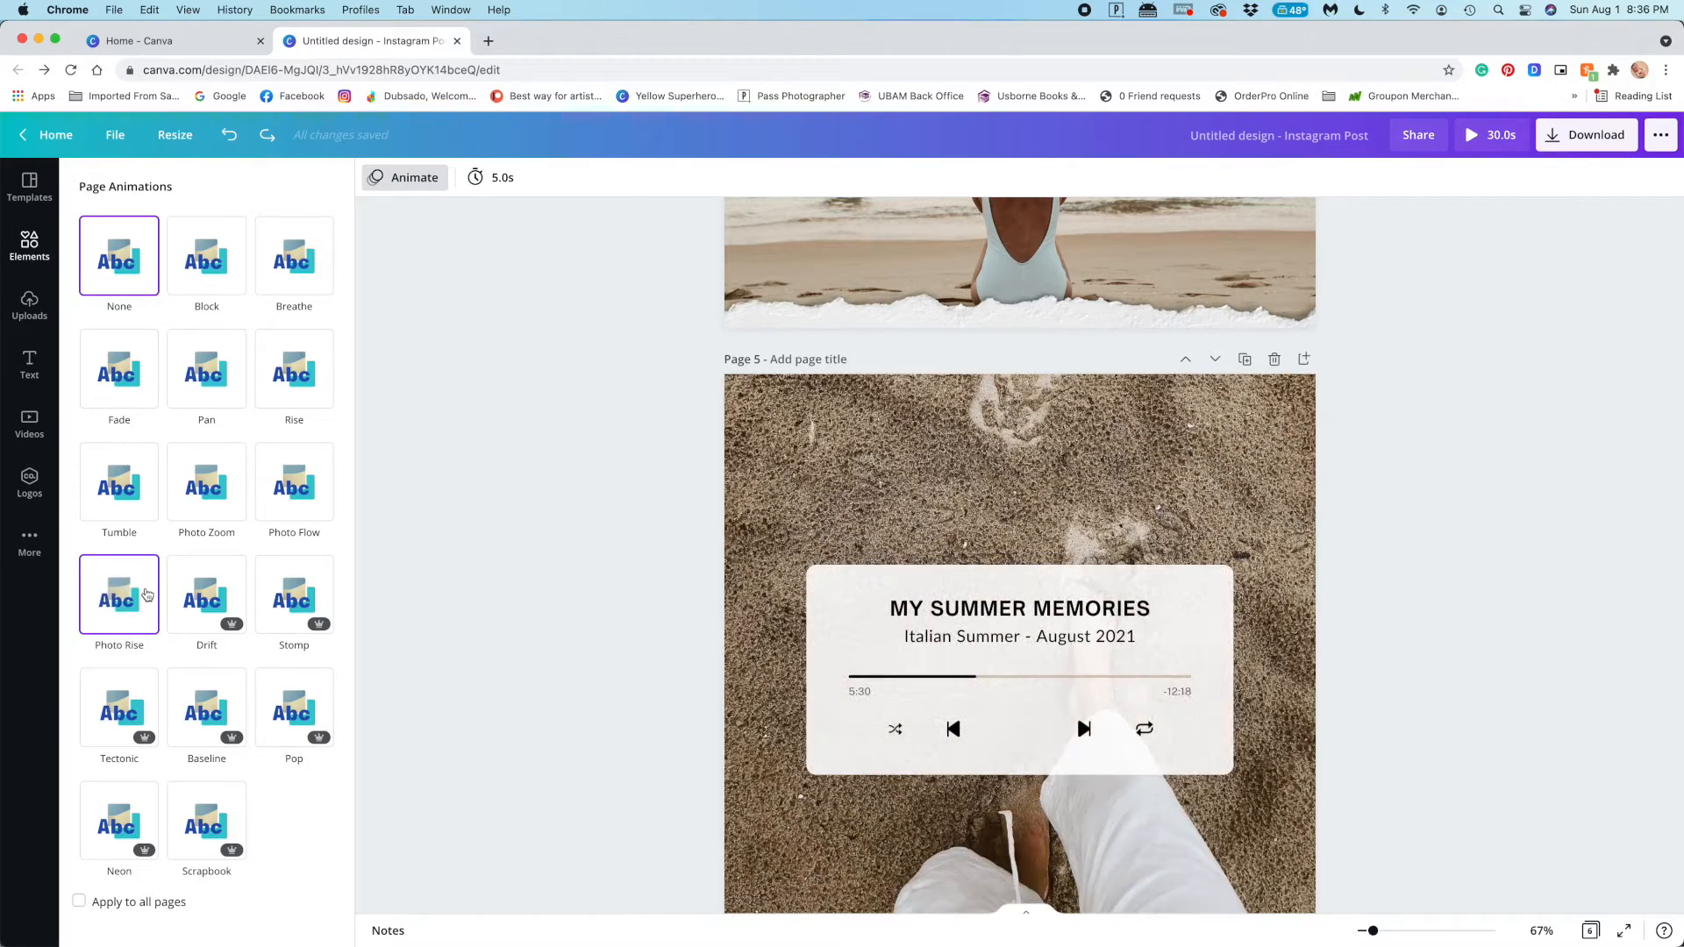
pyautogui.scroll(5, 687, 493)
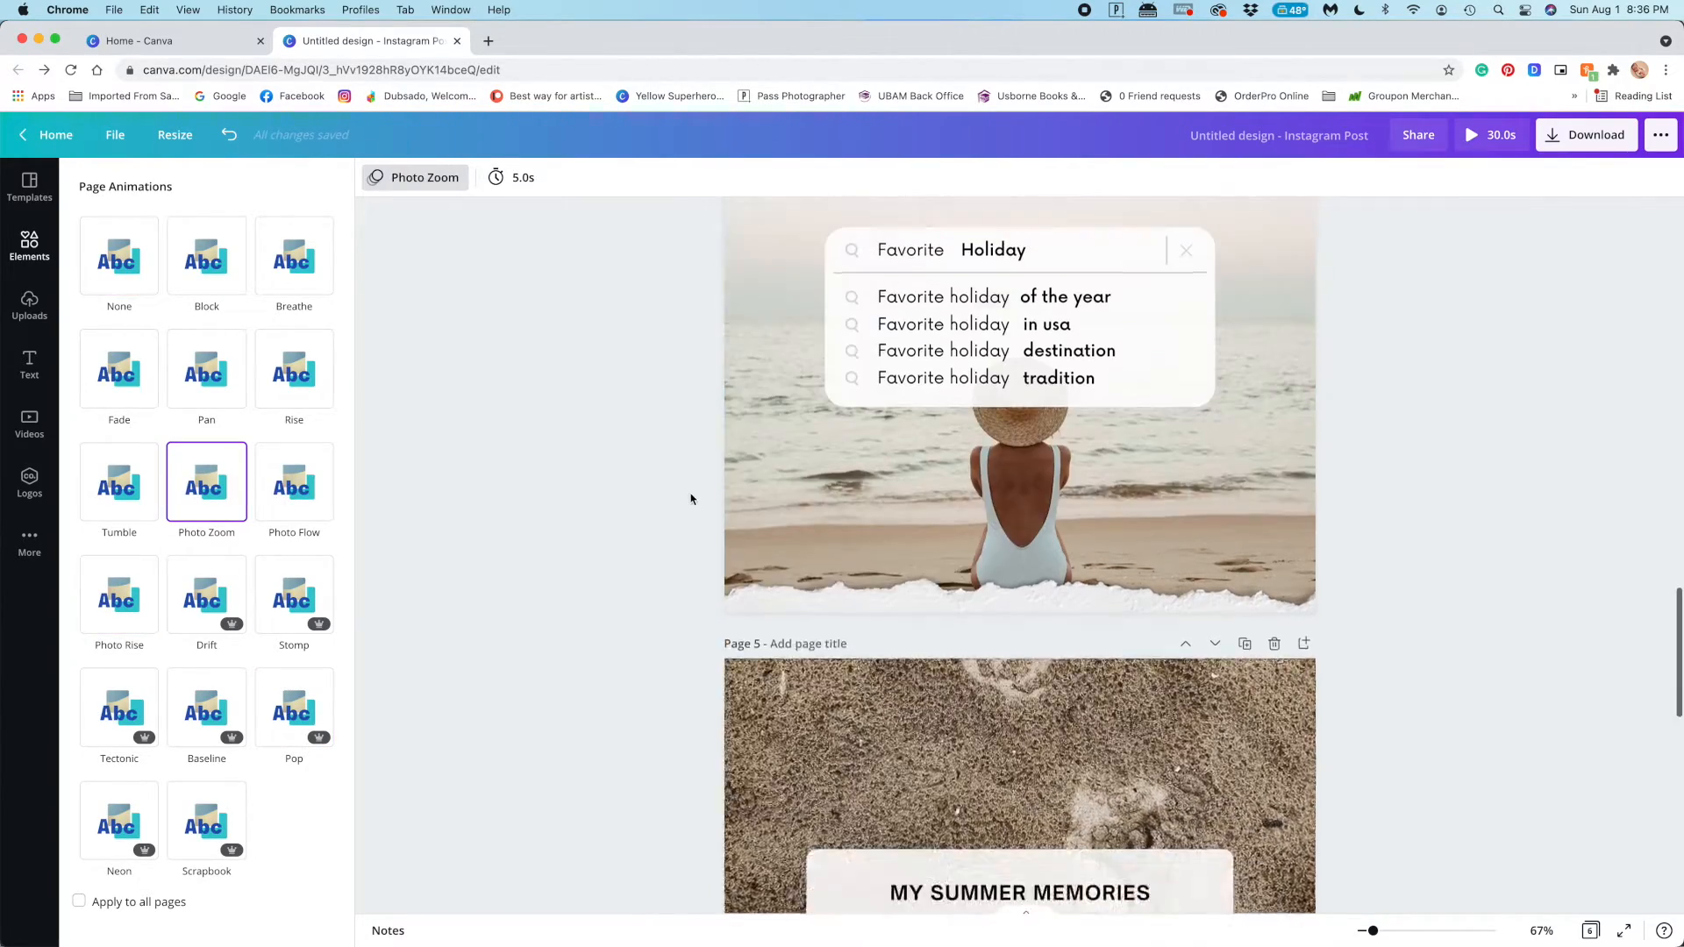
pyautogui.click(740, 454)
pyautogui.click(406, 178)
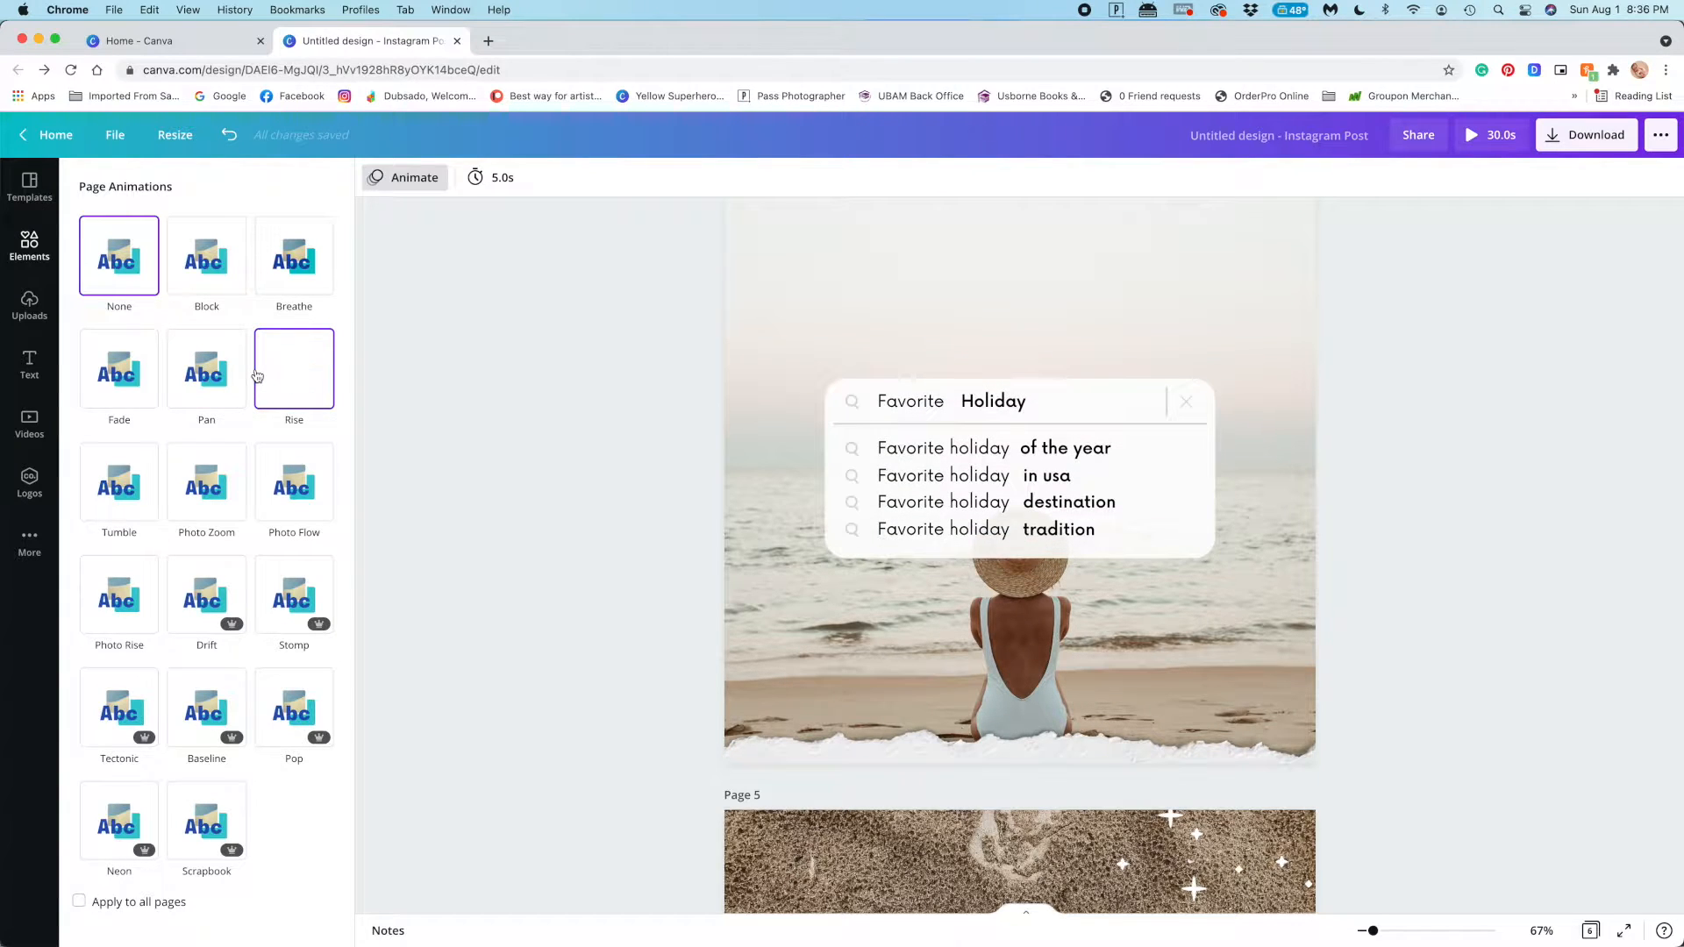
pyautogui.click(294, 369)
# Apply the Photo Rise page animation to the "Bliss Level" beach photo on page 3
pyautogui.scroll(6, 506, 378)
pyautogui.click(752, 469)
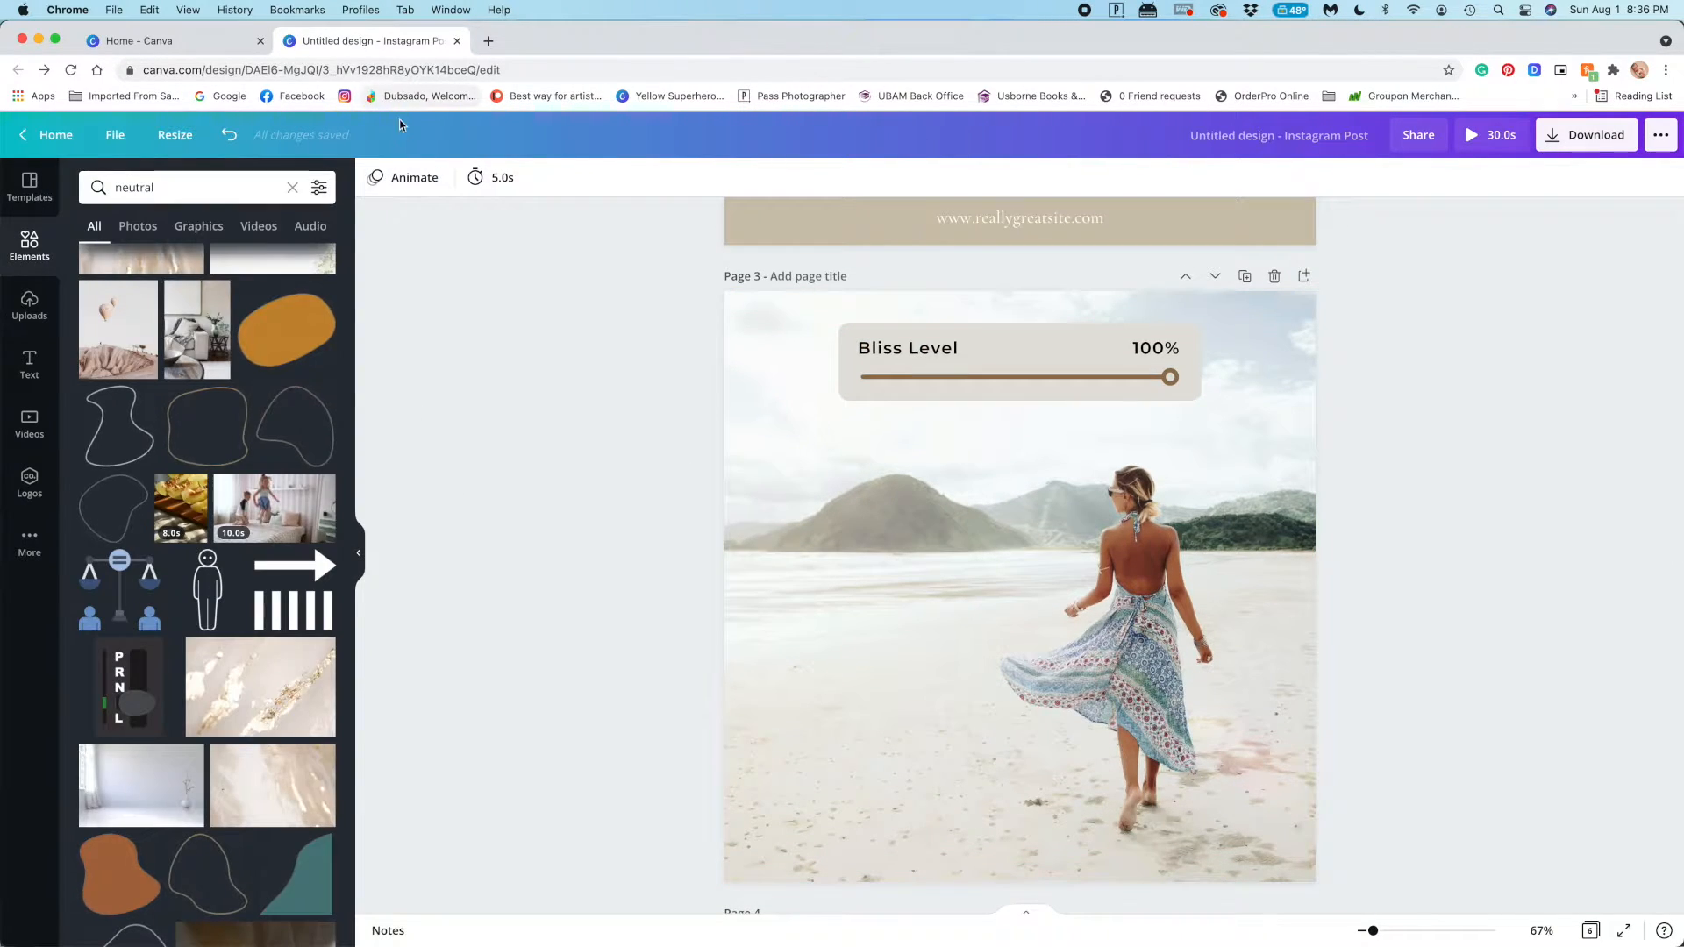
pyautogui.click(405, 178)
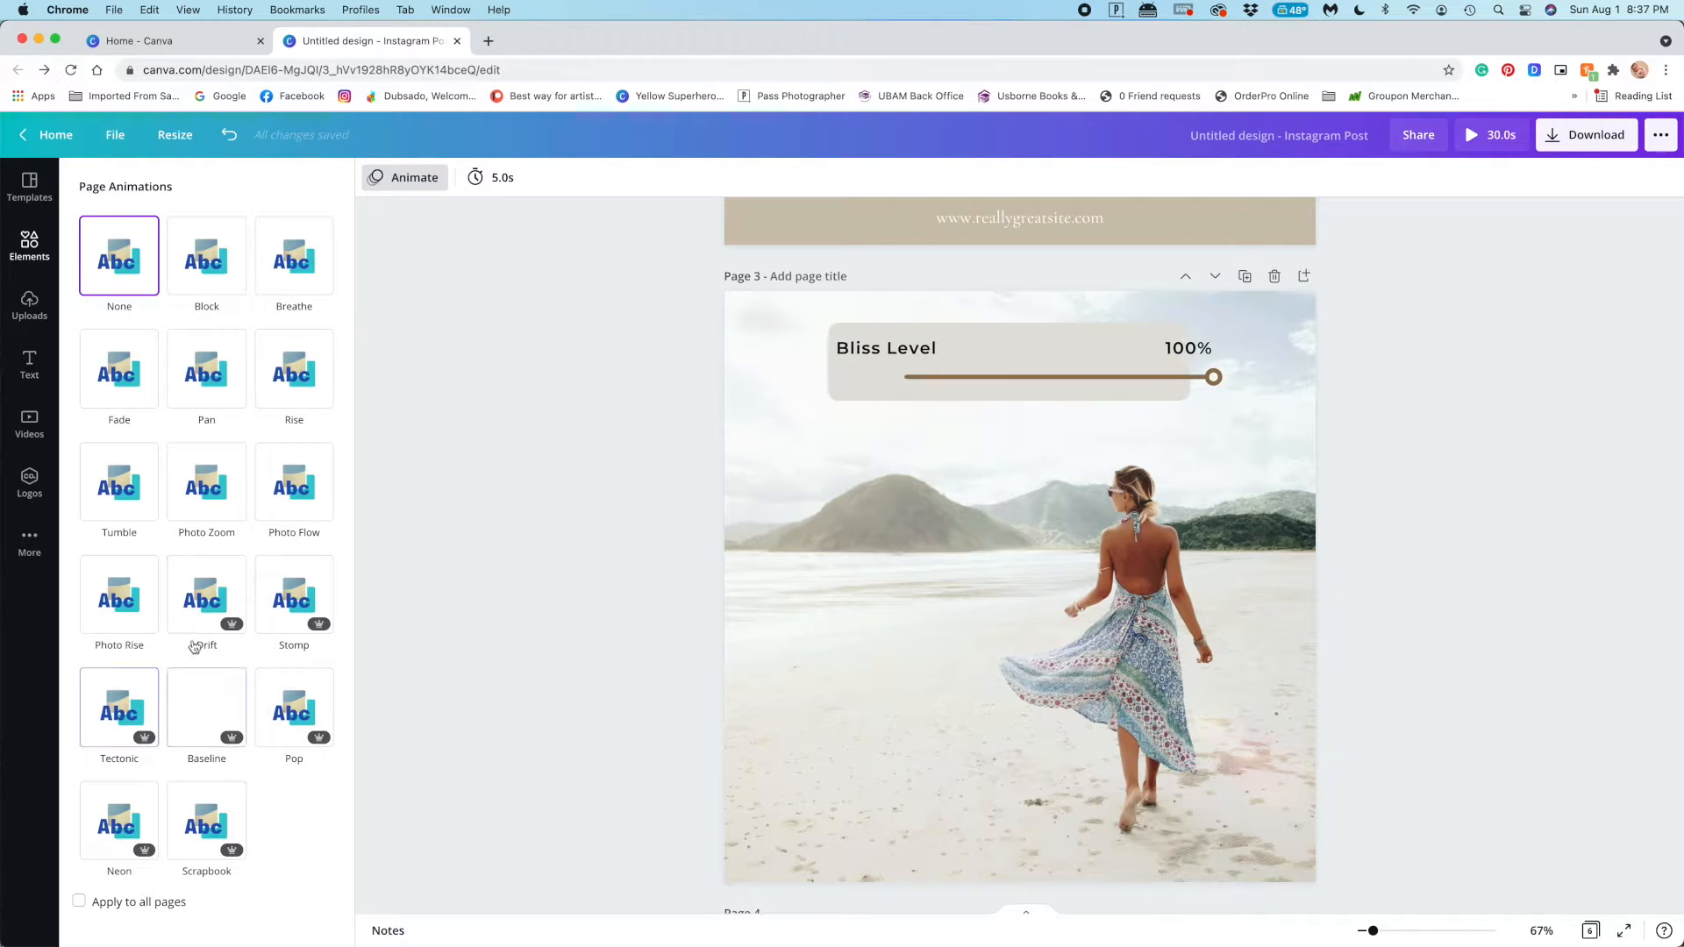
pyautogui.click(107, 600)
# Apply the Scrapbook page animation to the "It's Time to Travel" design on page 2
pyautogui.scroll(9, 776, 737)
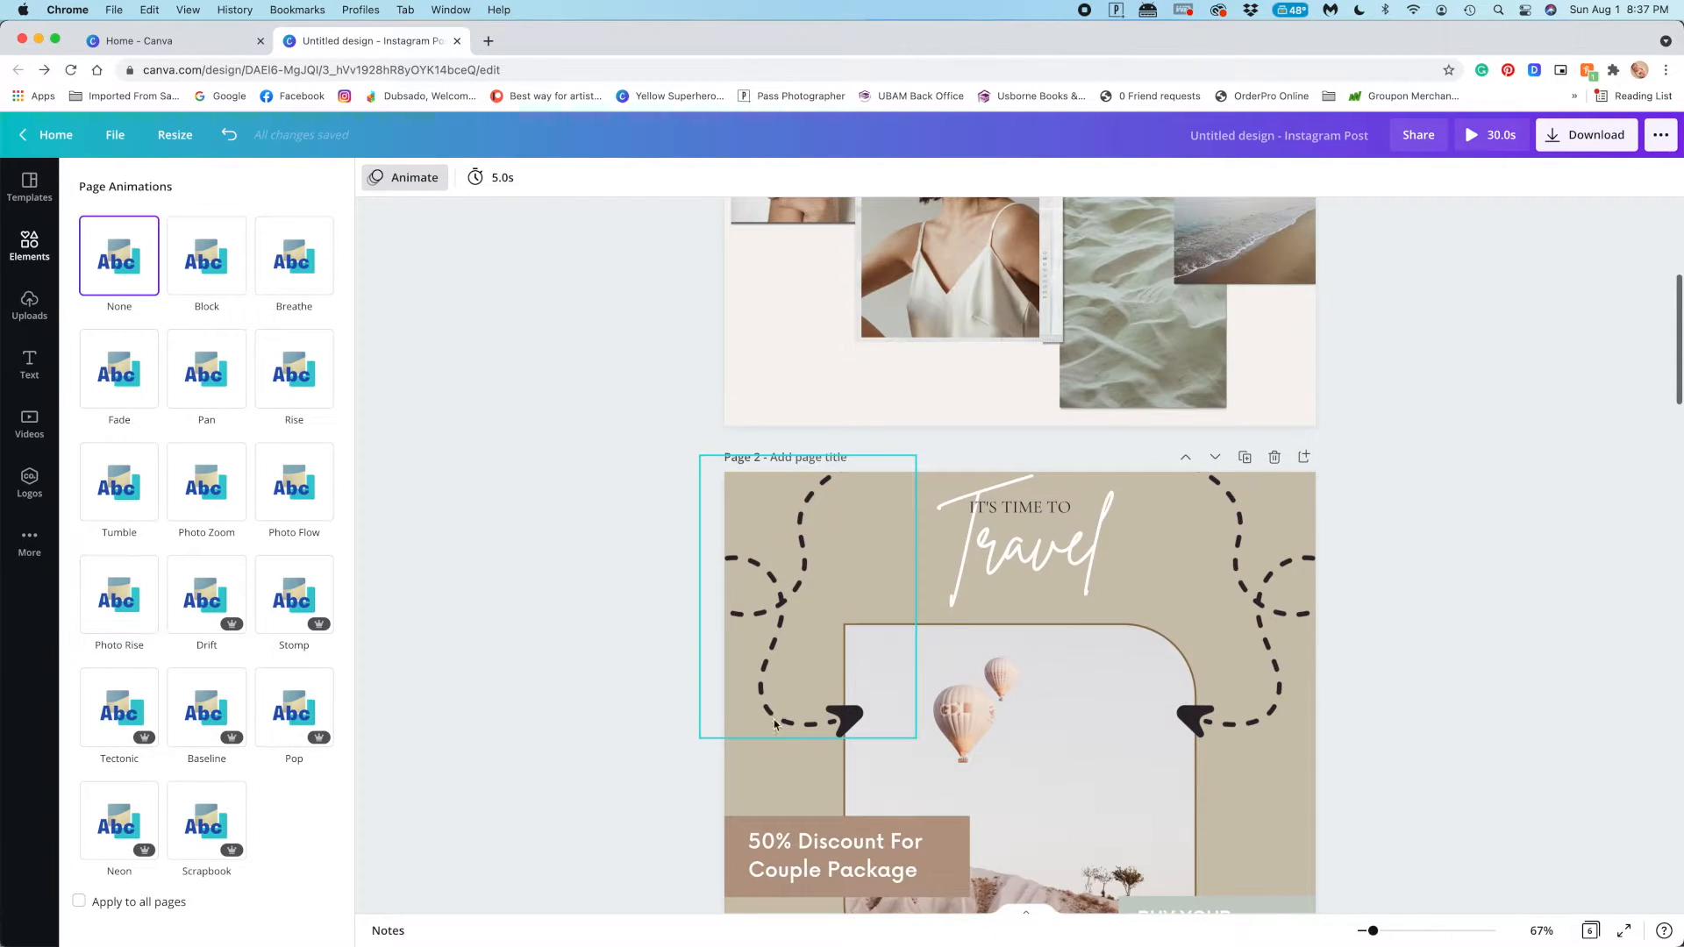
pyautogui.scroll(-2, 777, 726)
pyautogui.click(1276, 669)
pyautogui.scroll(7, 1276, 669)
pyautogui.scroll(-7, 1277, 670)
pyautogui.click(1277, 675)
pyautogui.scroll(7, 1272, 661)
pyautogui.scroll(-8, 1272, 661)
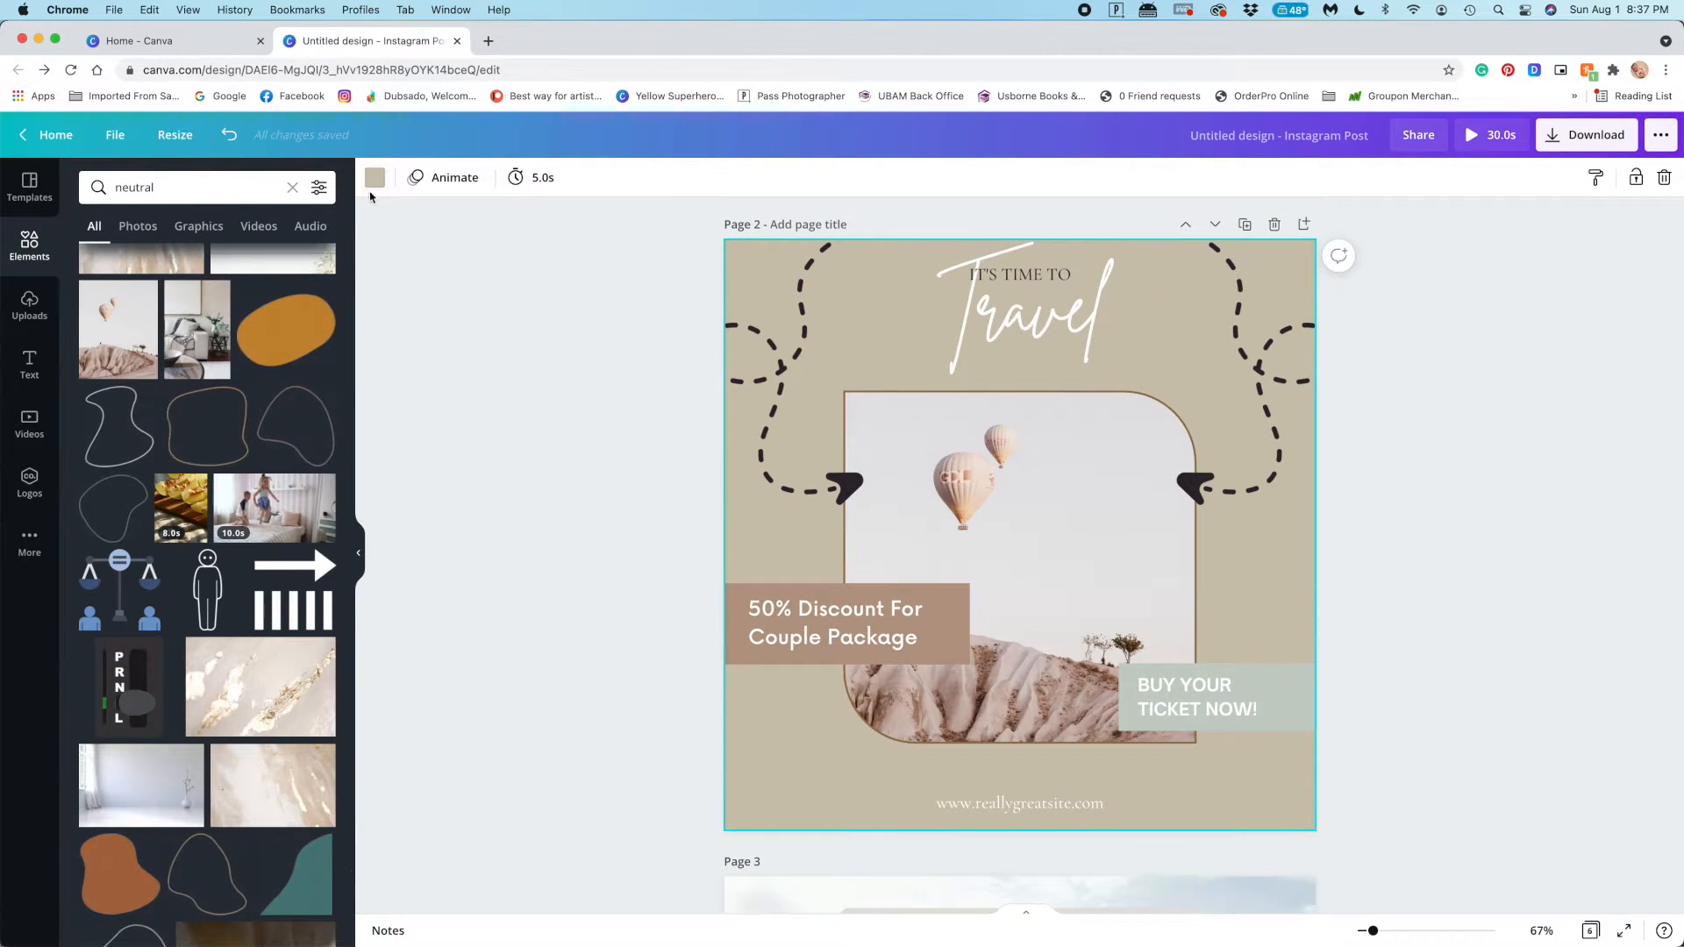
pyautogui.click(444, 177)
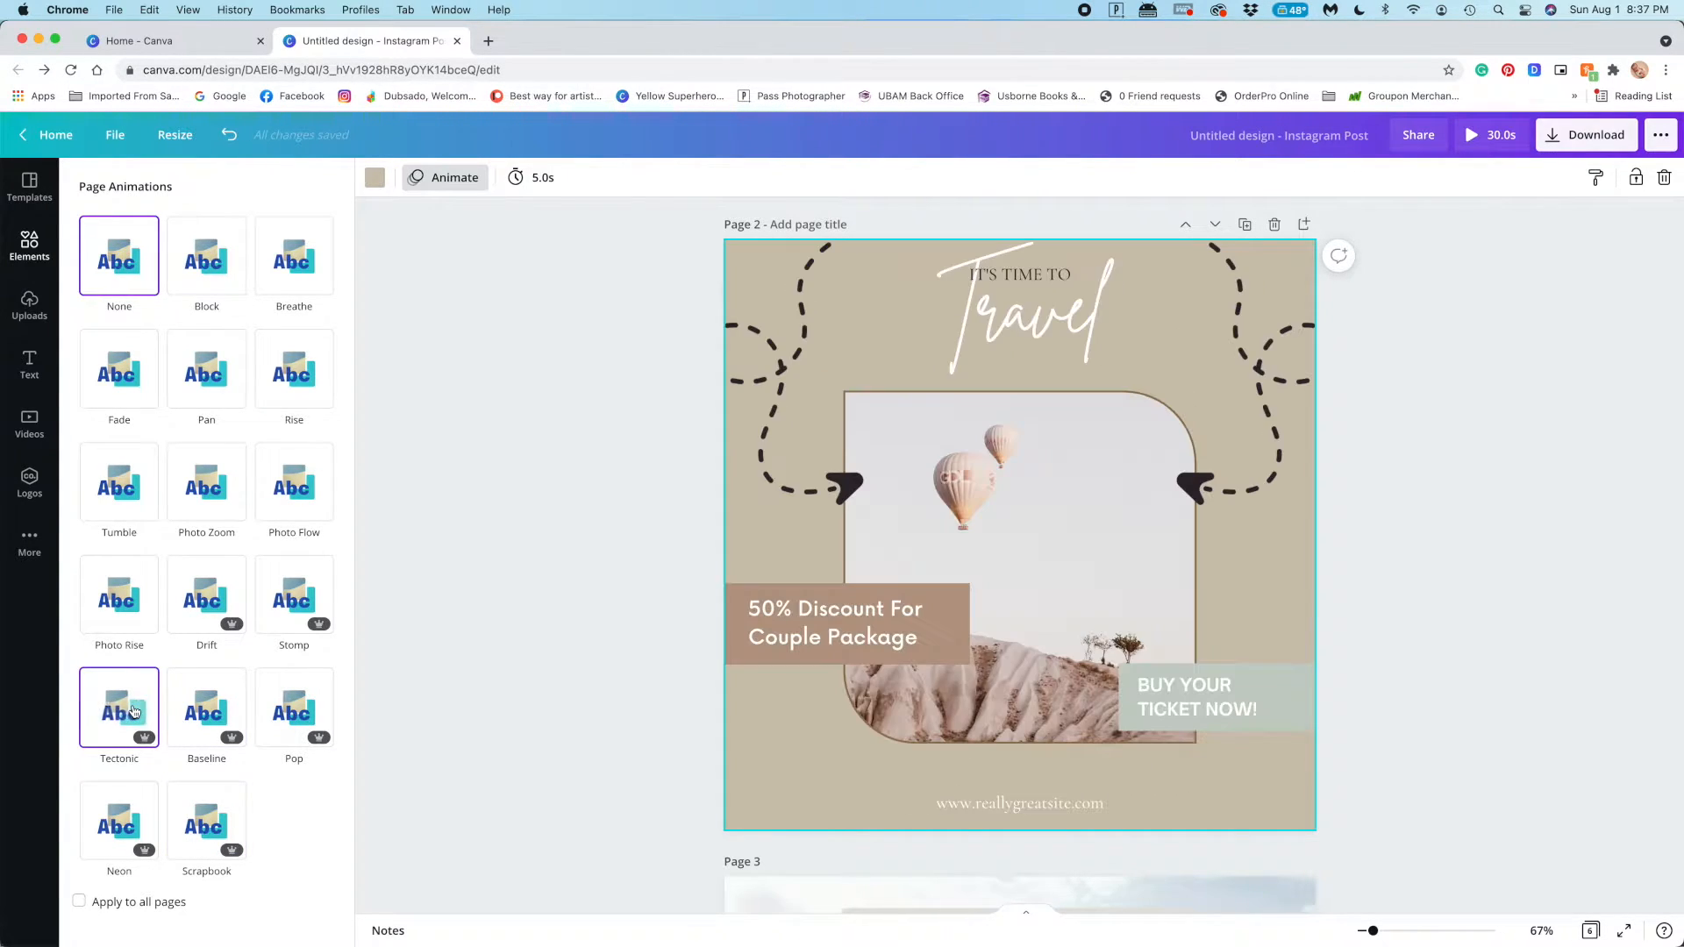
pyautogui.click(206, 820)
pyautogui.scroll(5, 604, 656)
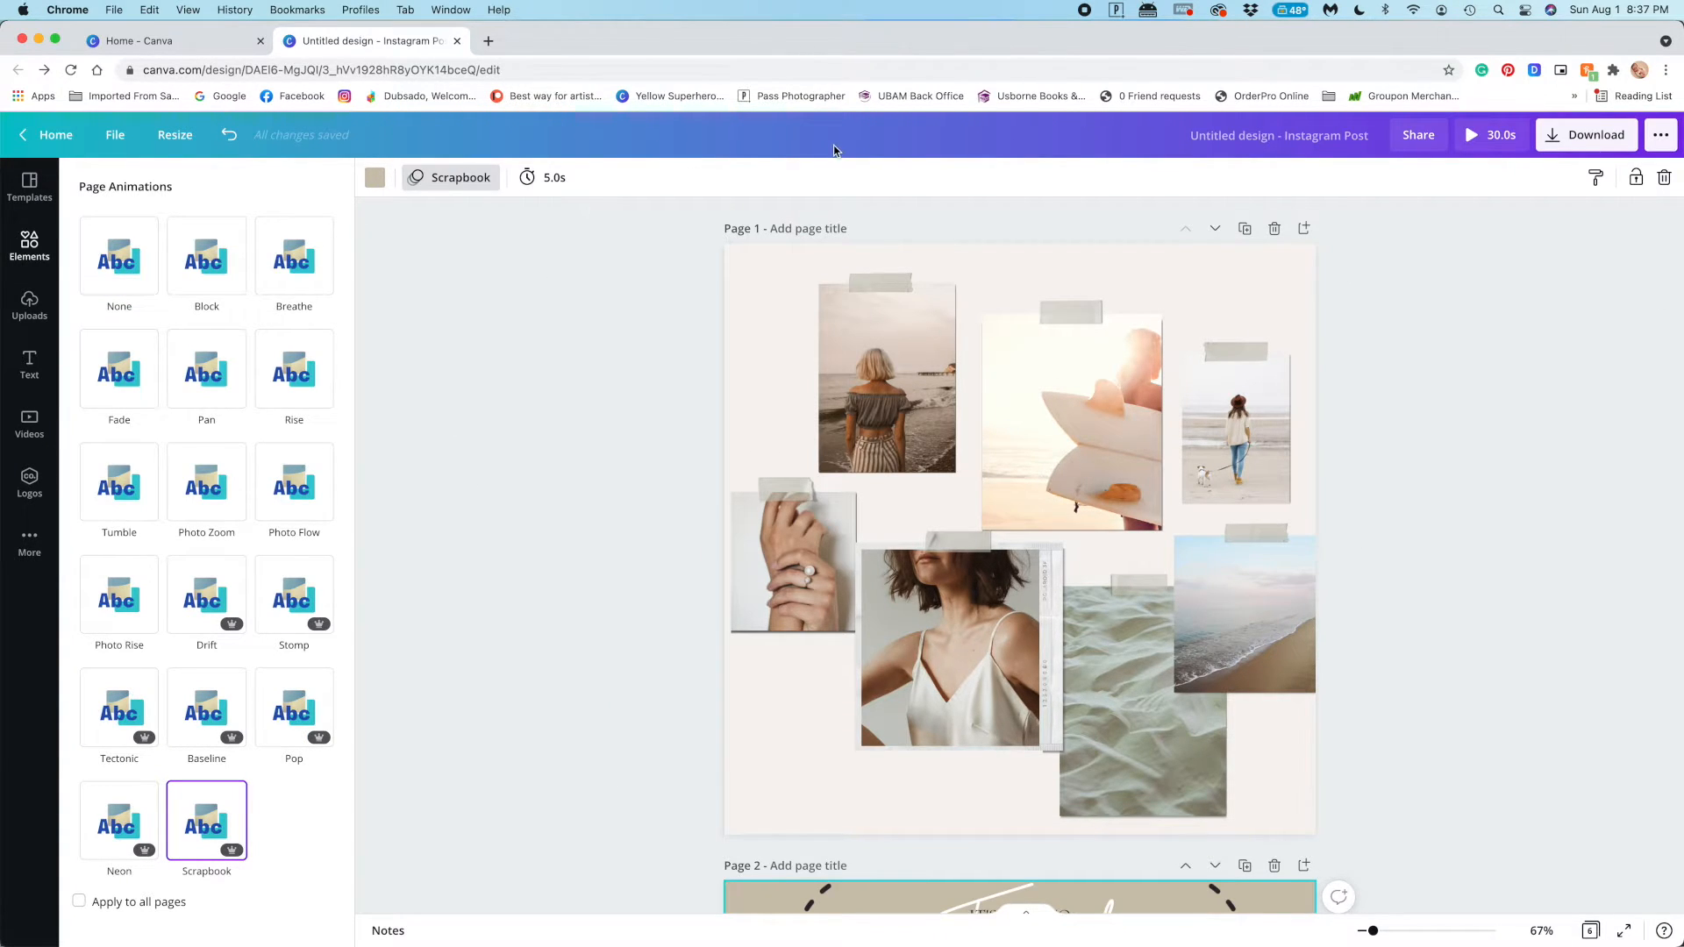
pyautogui.click(434, 428)
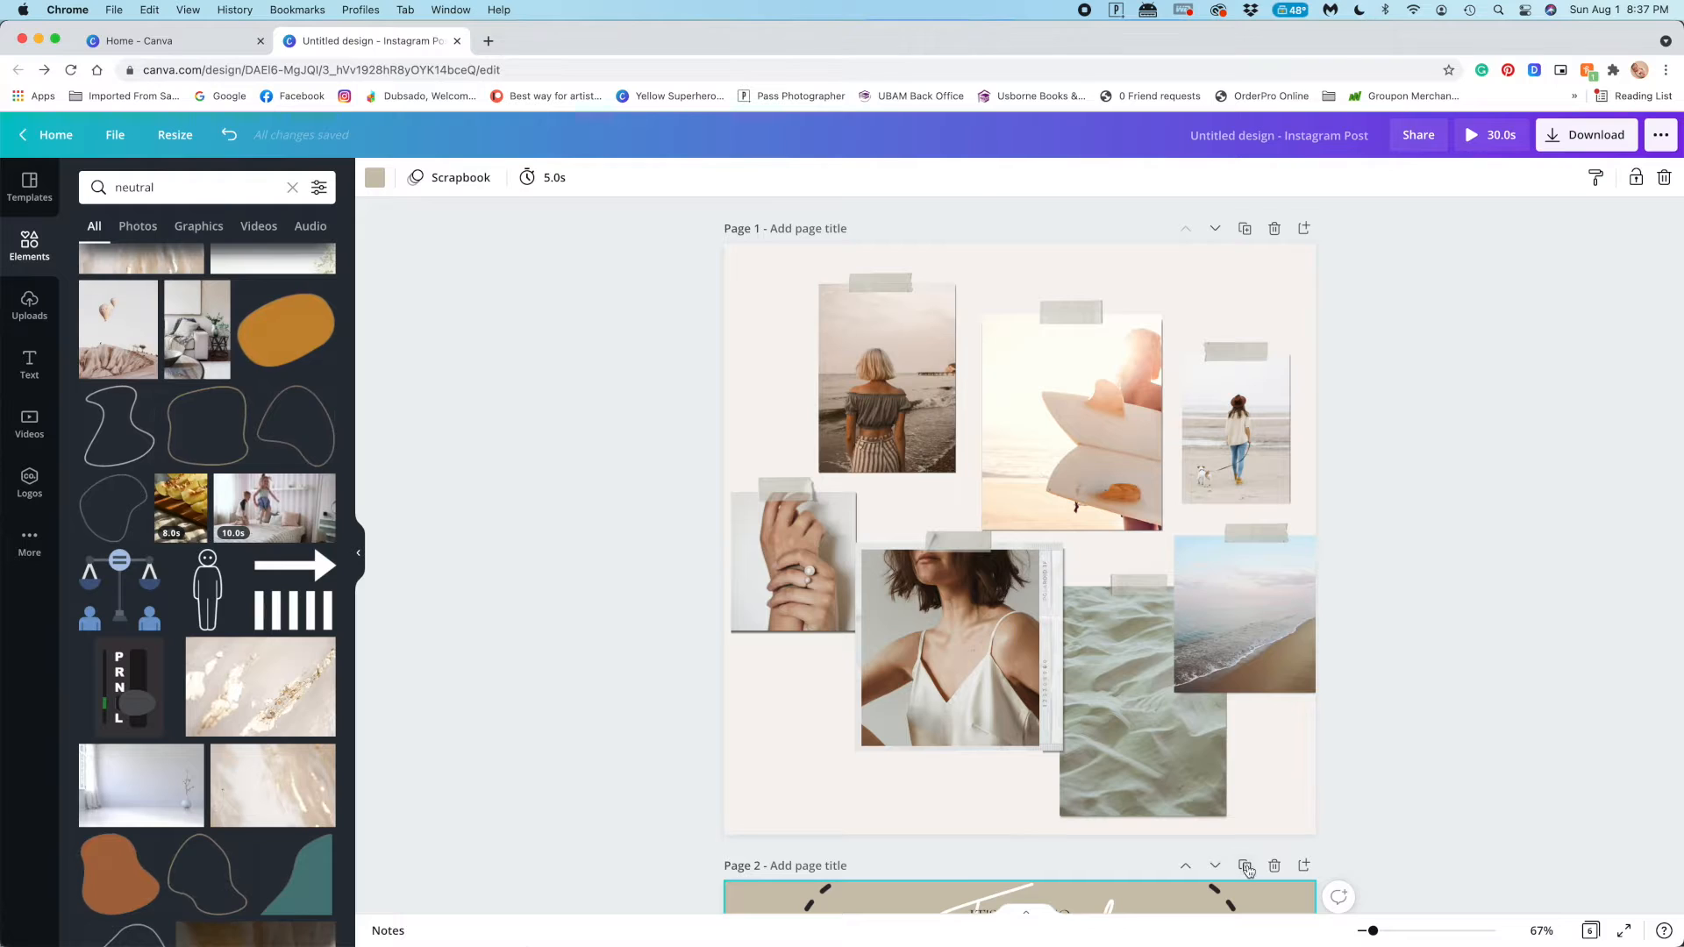
# Open the audio library and browse the Background music category, adjusting the computer's volume for previews
pyautogui.click(29, 542)
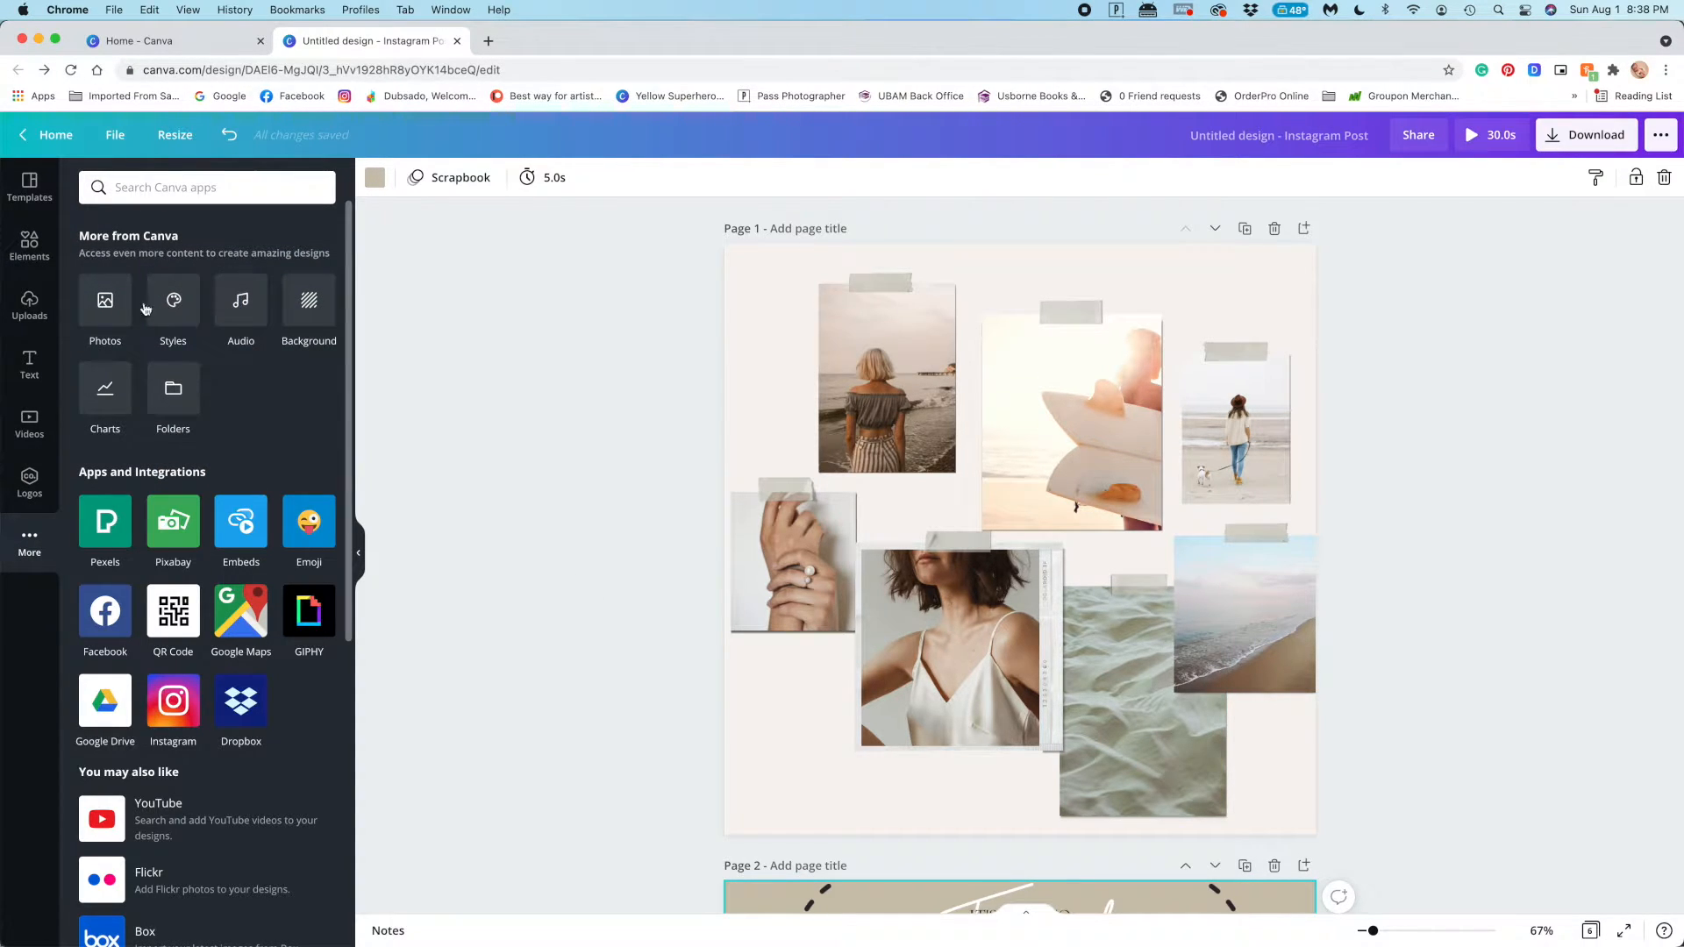
pyautogui.click(242, 306)
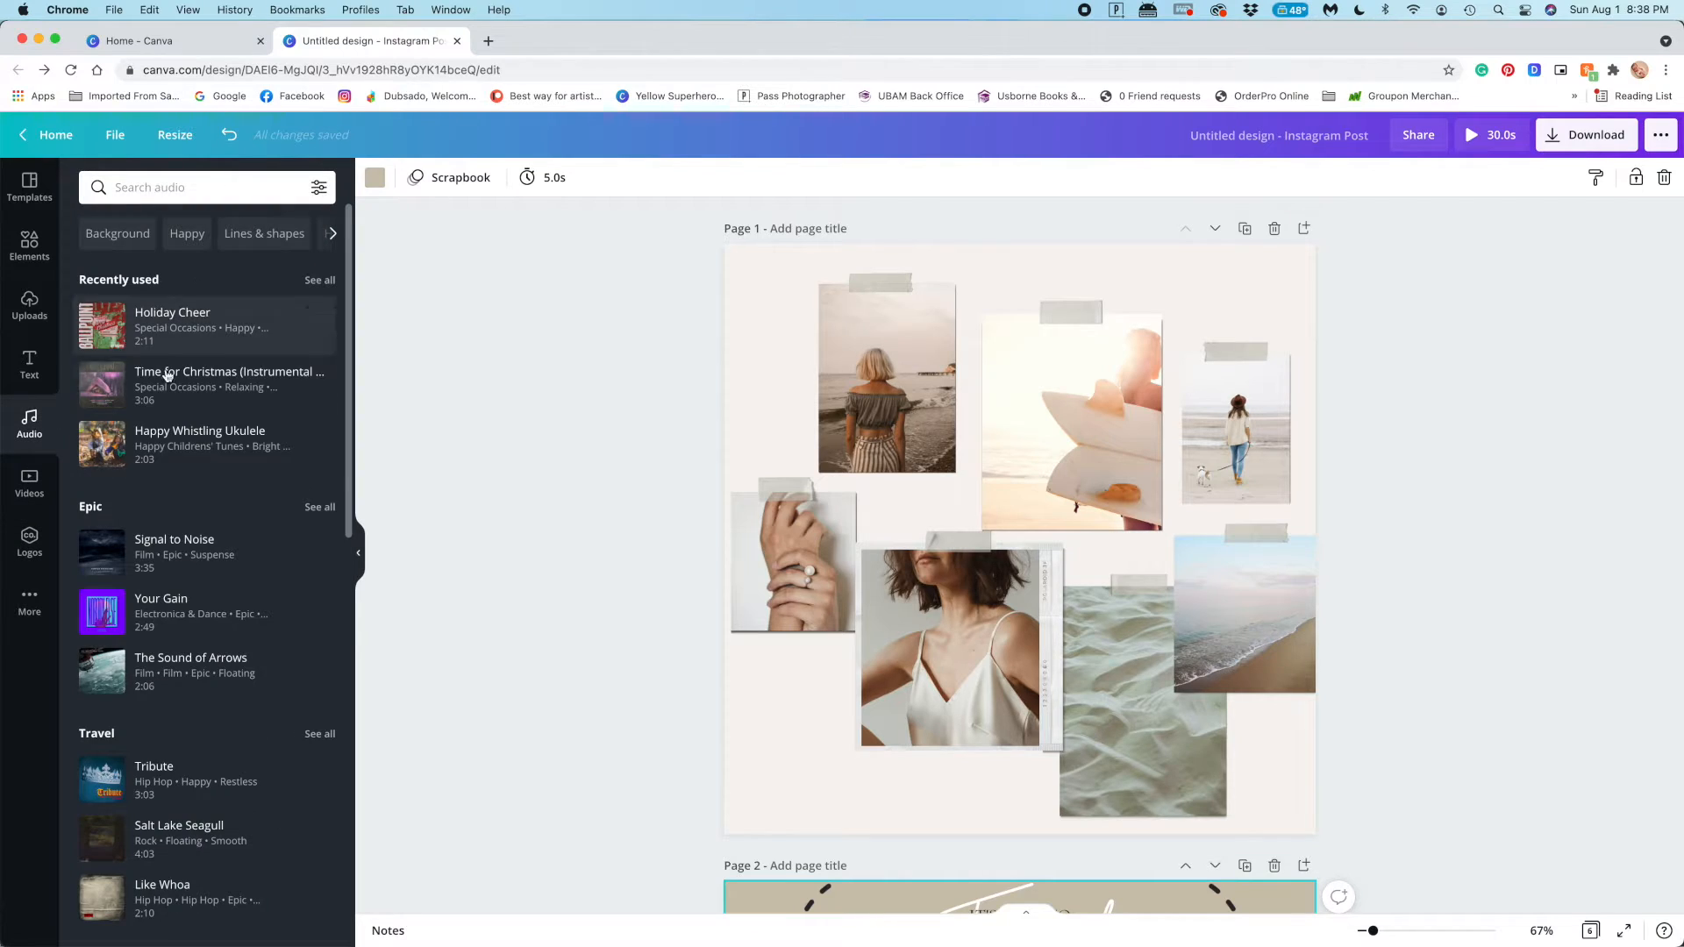
pyautogui.press('XF86AudioRaiseVolume')
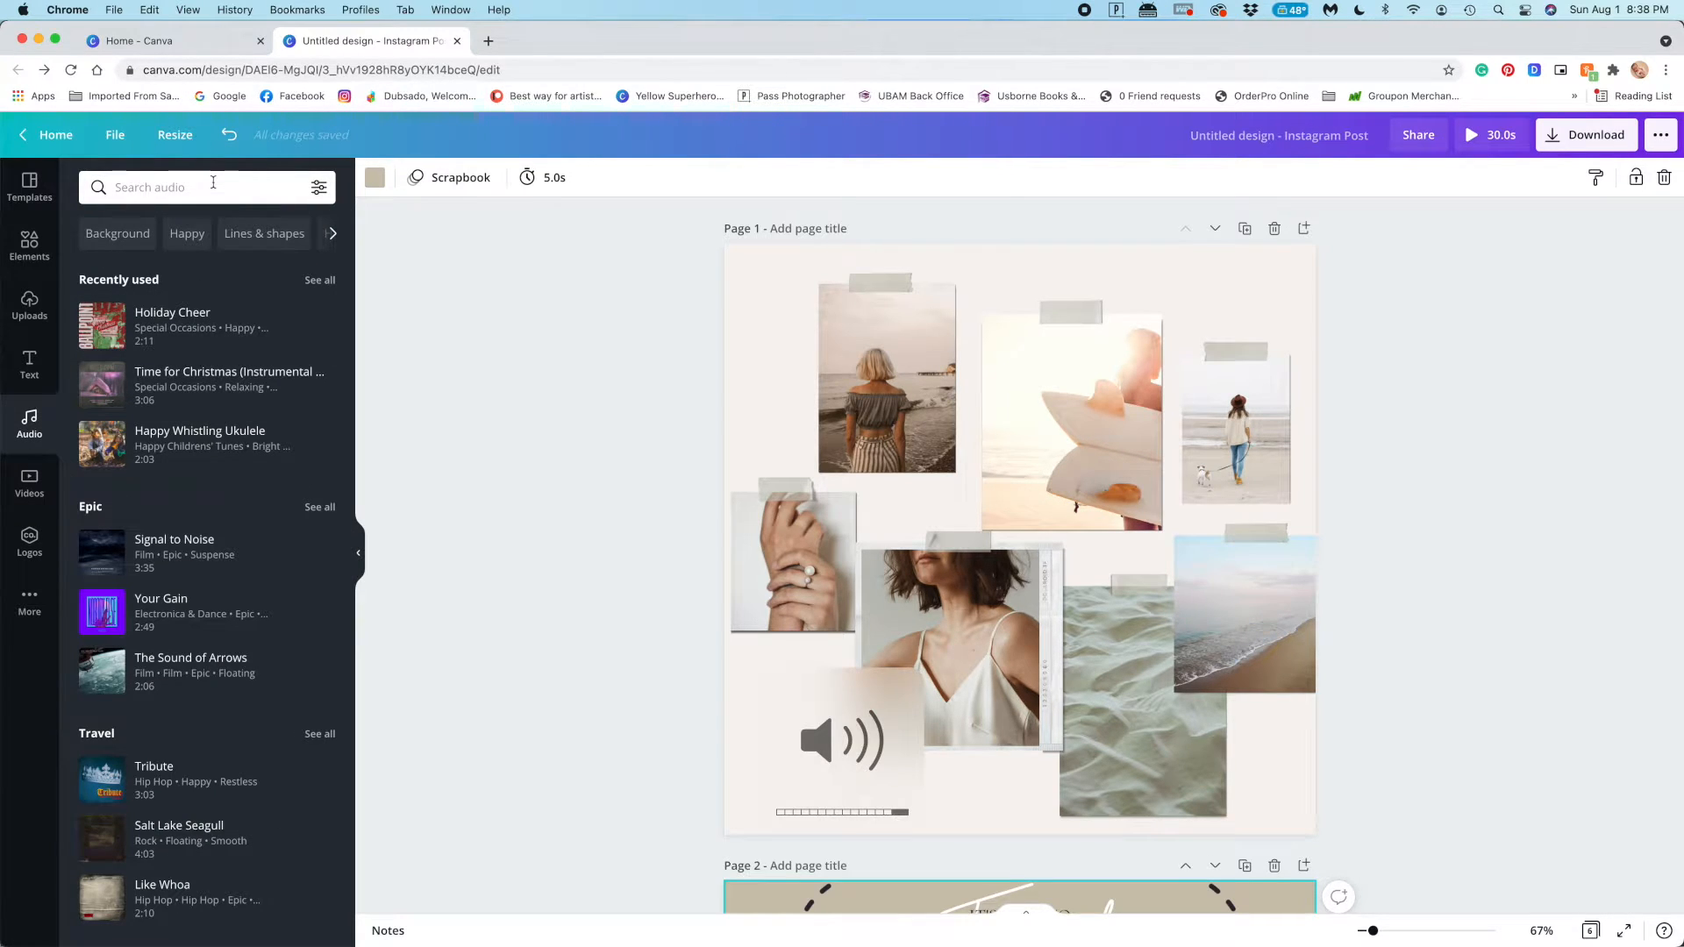
pyautogui.click(118, 233)
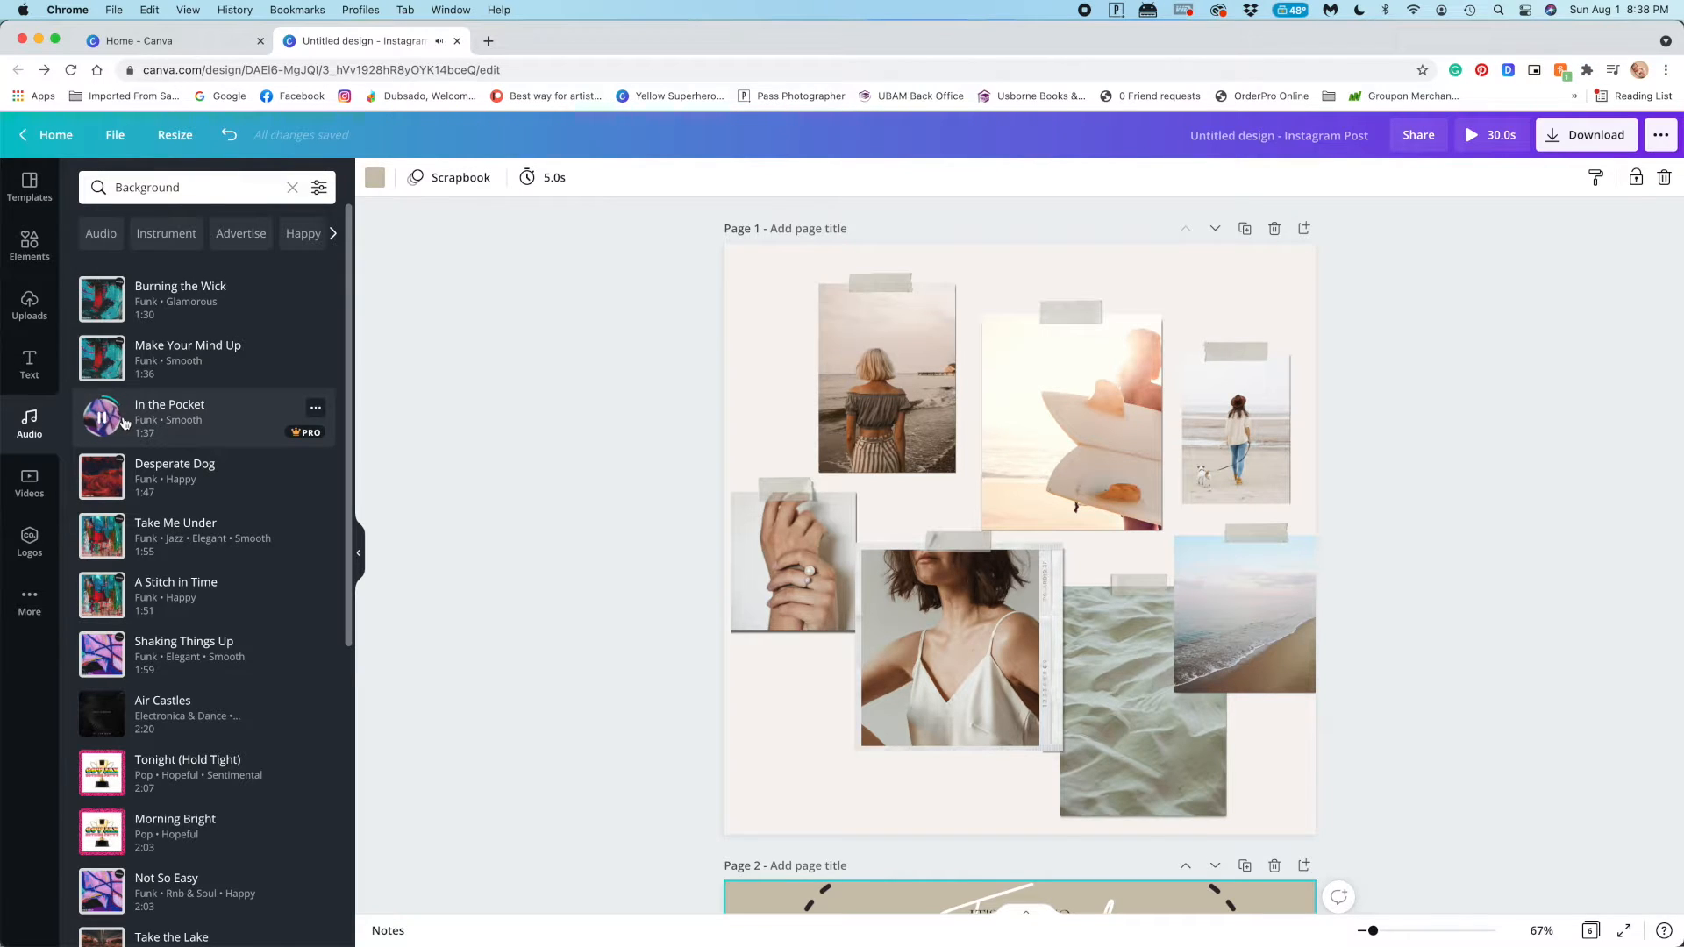
pyautogui.press('XF86AudioLowerVolume')
pyautogui.press('XF86AudioLowerVolume')
# Try the tracks "Make Your Mind Up" and "Shaking Things Up", and replace them with "Tonight (Hold Tight)" as the post's music
pyautogui.click(171, 350)
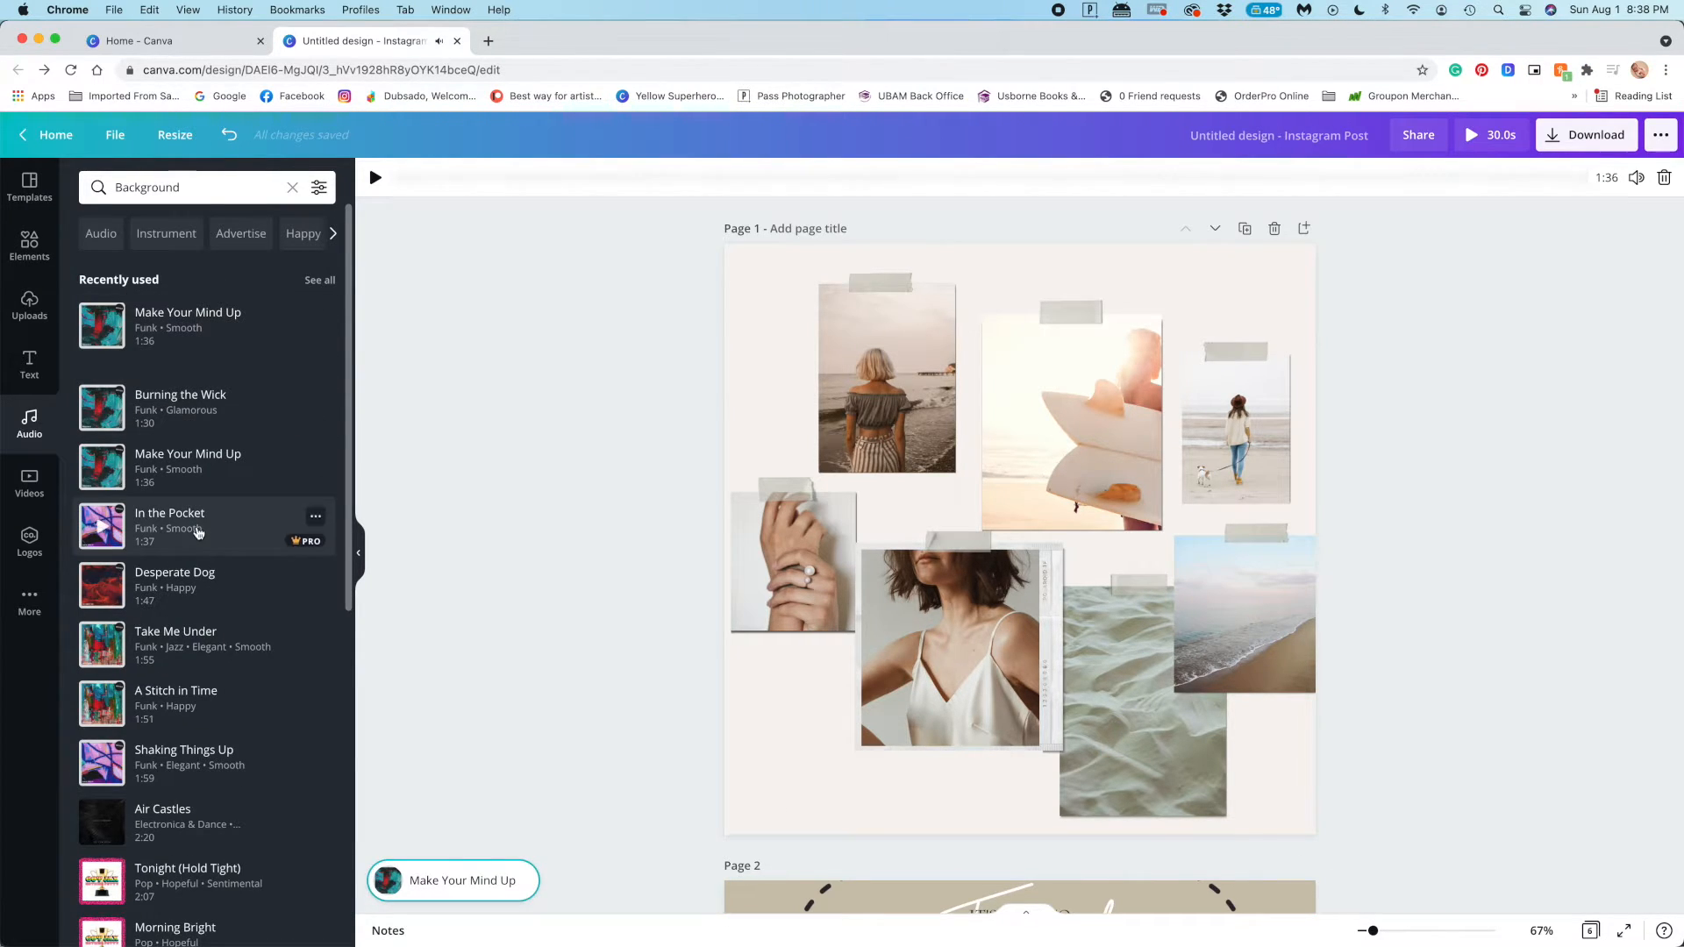
pyautogui.scroll(-2, 198, 532)
pyautogui.click(194, 631)
pyautogui.click(203, 754)
pyautogui.scroll(-1, 204, 758)
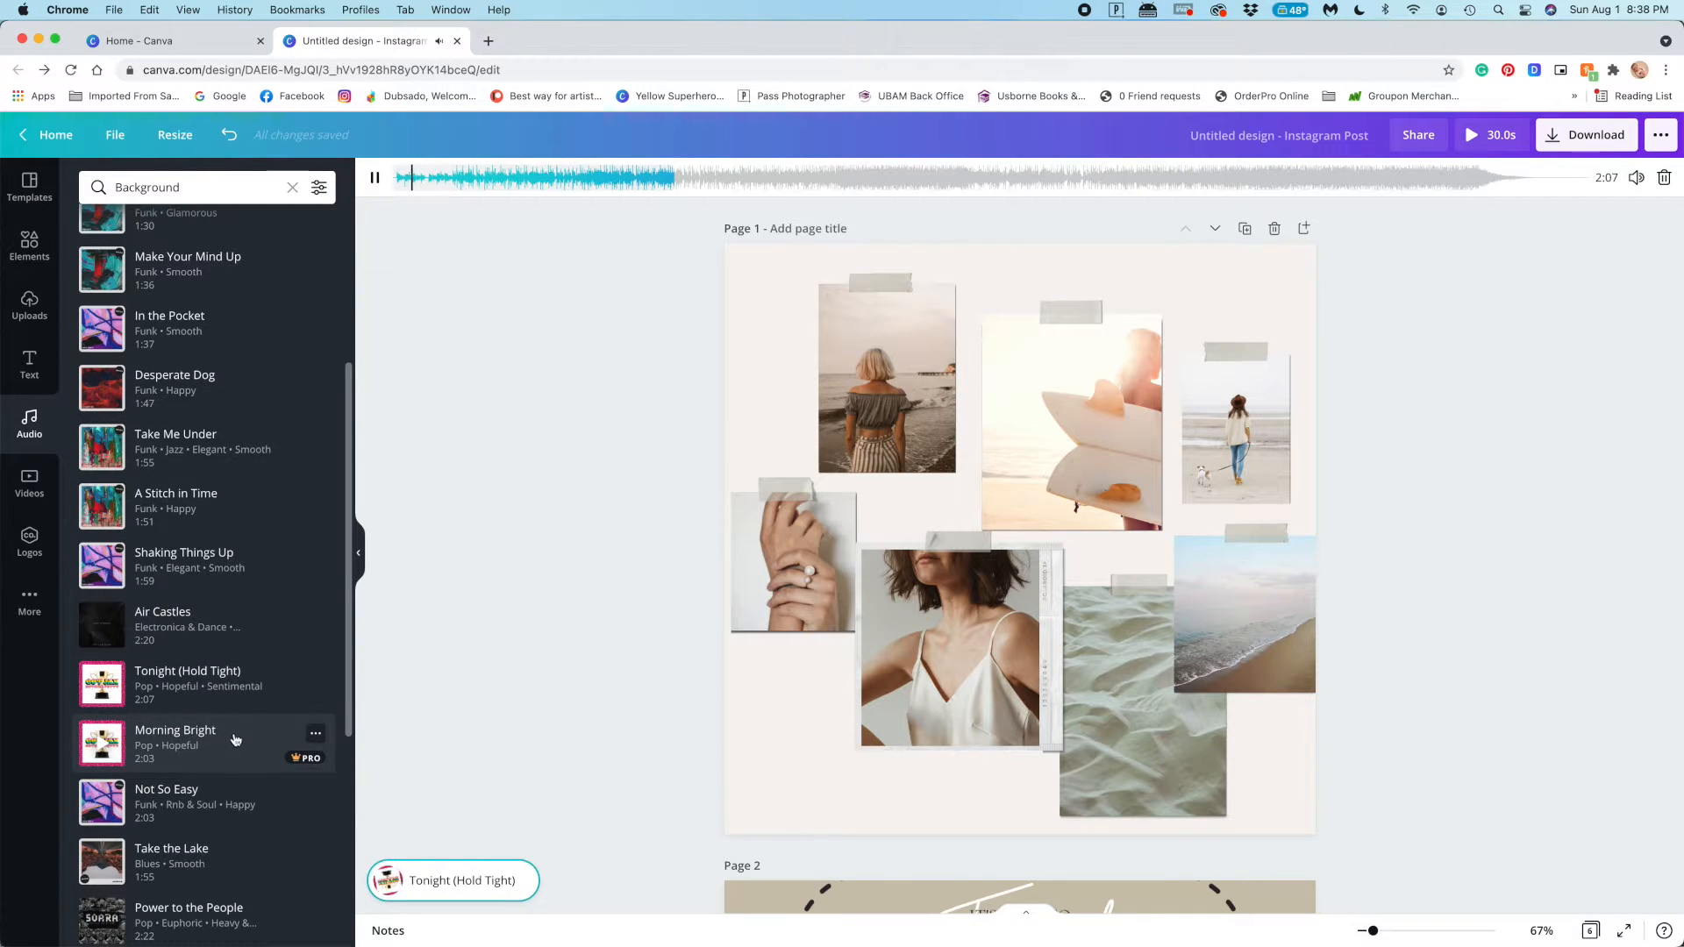
# Preview the animated post with its music, and set page 1's timing to 3.0 seconds
pyautogui.click(1482, 146)
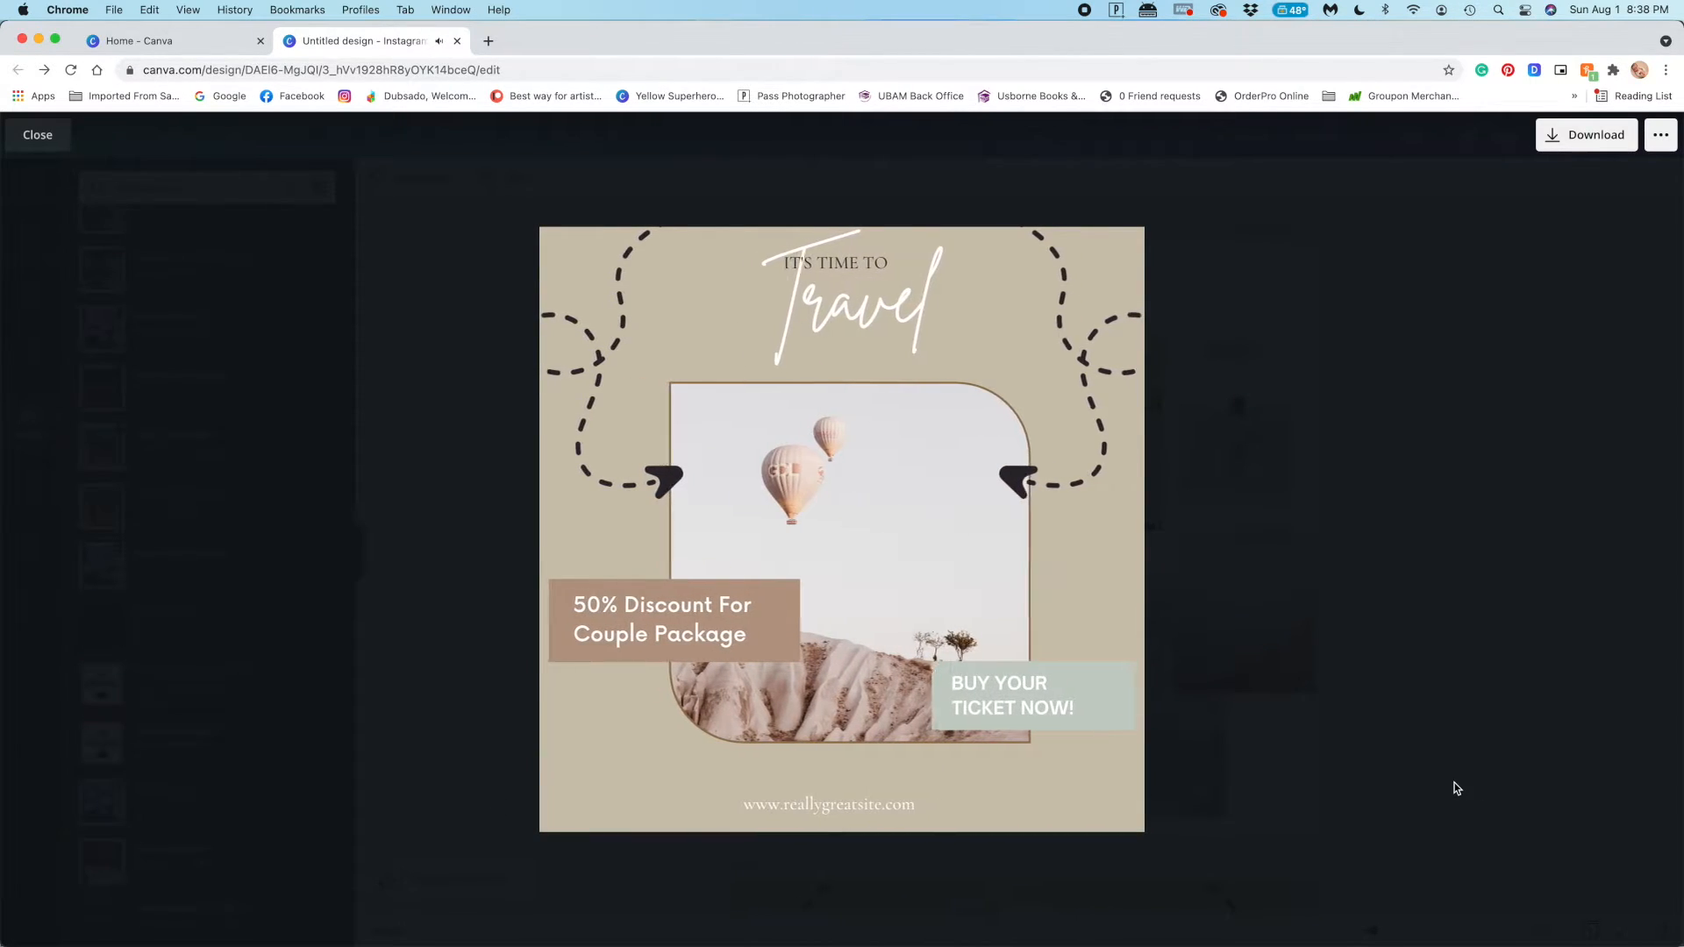
pyautogui.press('Escape')
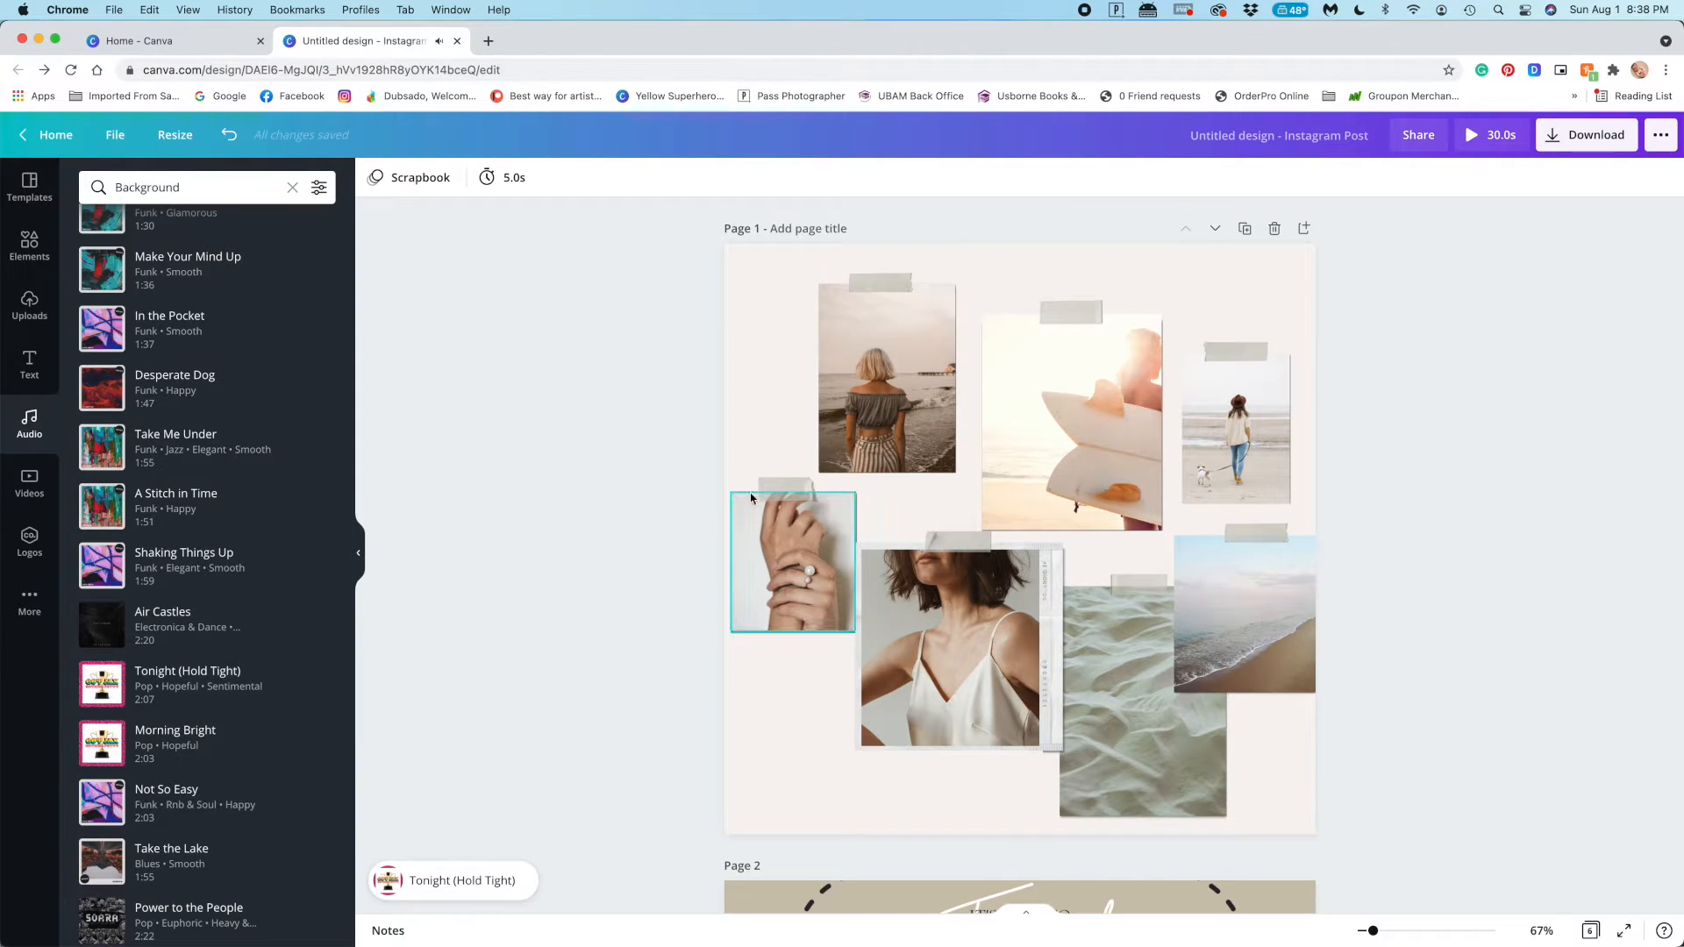
pyautogui.click(550, 180)
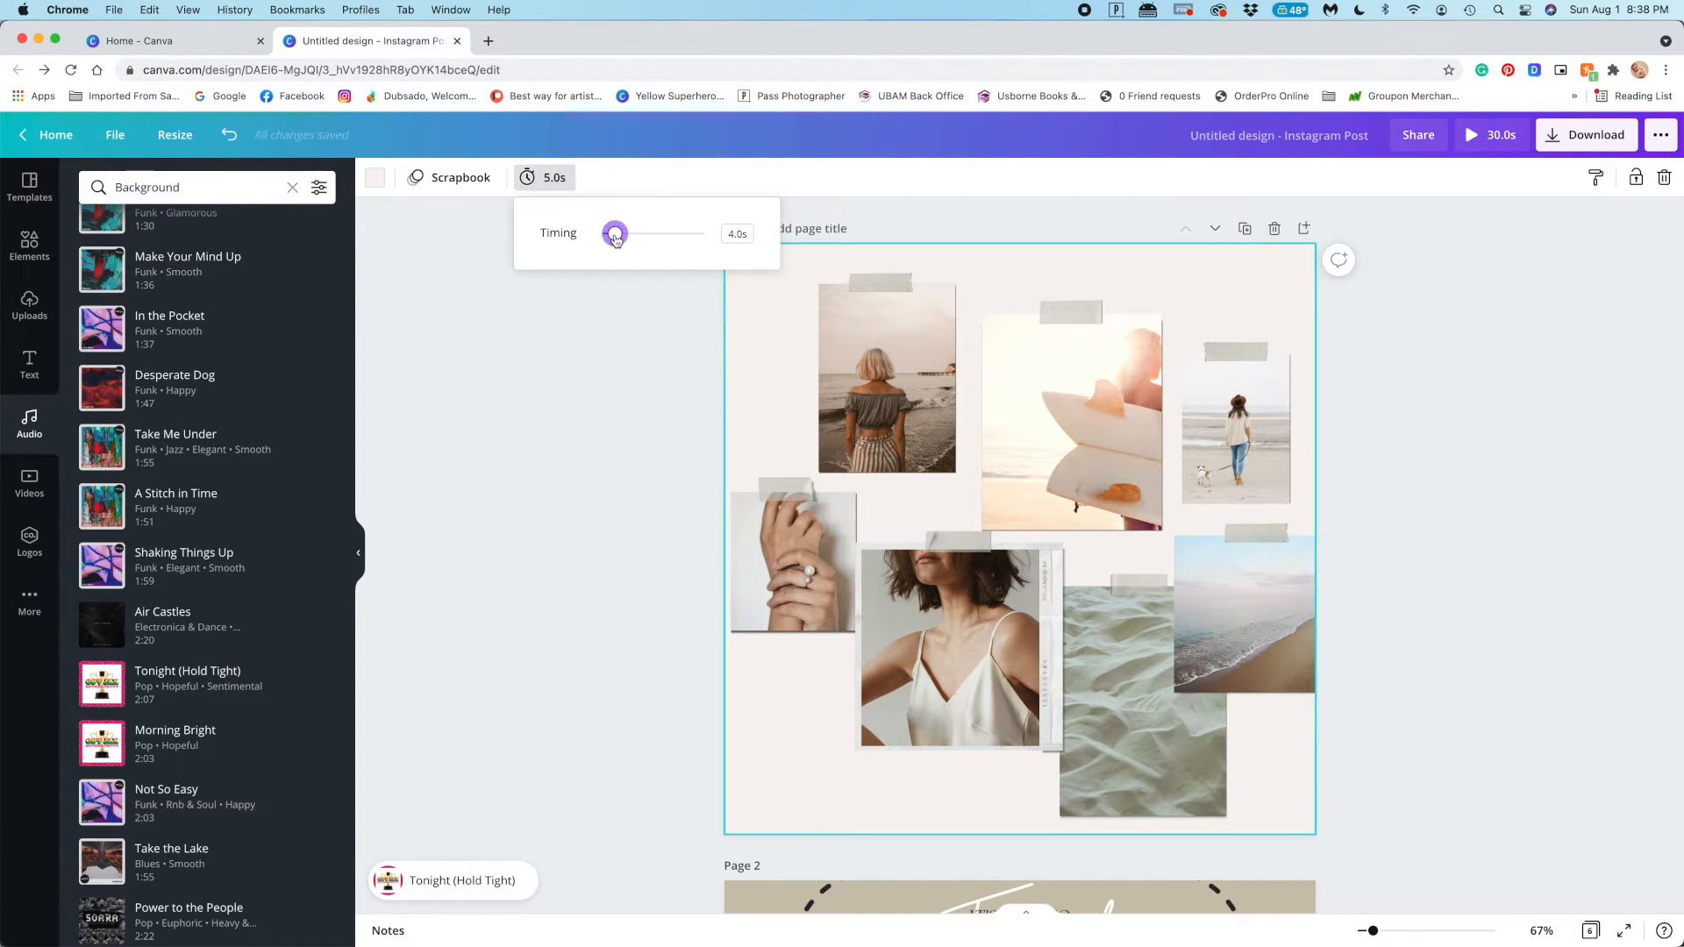
pyautogui.moveTo(612, 237); pyautogui.dragTo(611, 237)
# Browse the Background and Advertise audio categories and listen to a preview of "Big Shoes"
pyautogui.scroll(-5, 237, 622)
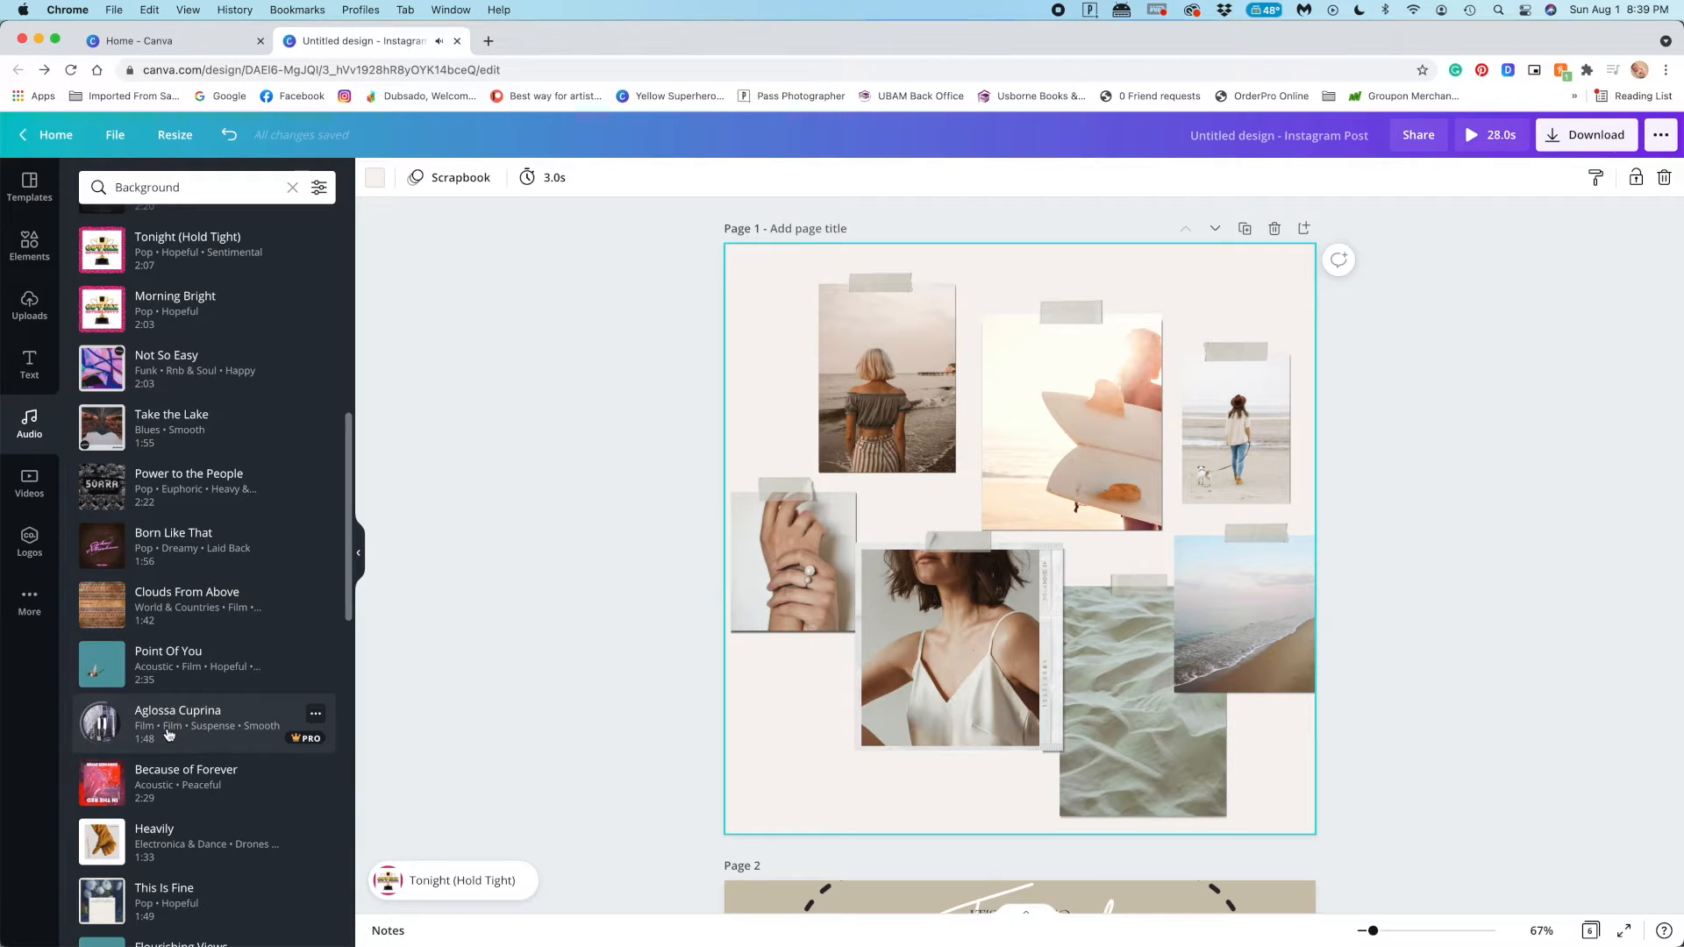
pyautogui.scroll(-2, 173, 735)
pyautogui.scroll(10, 112, 779)
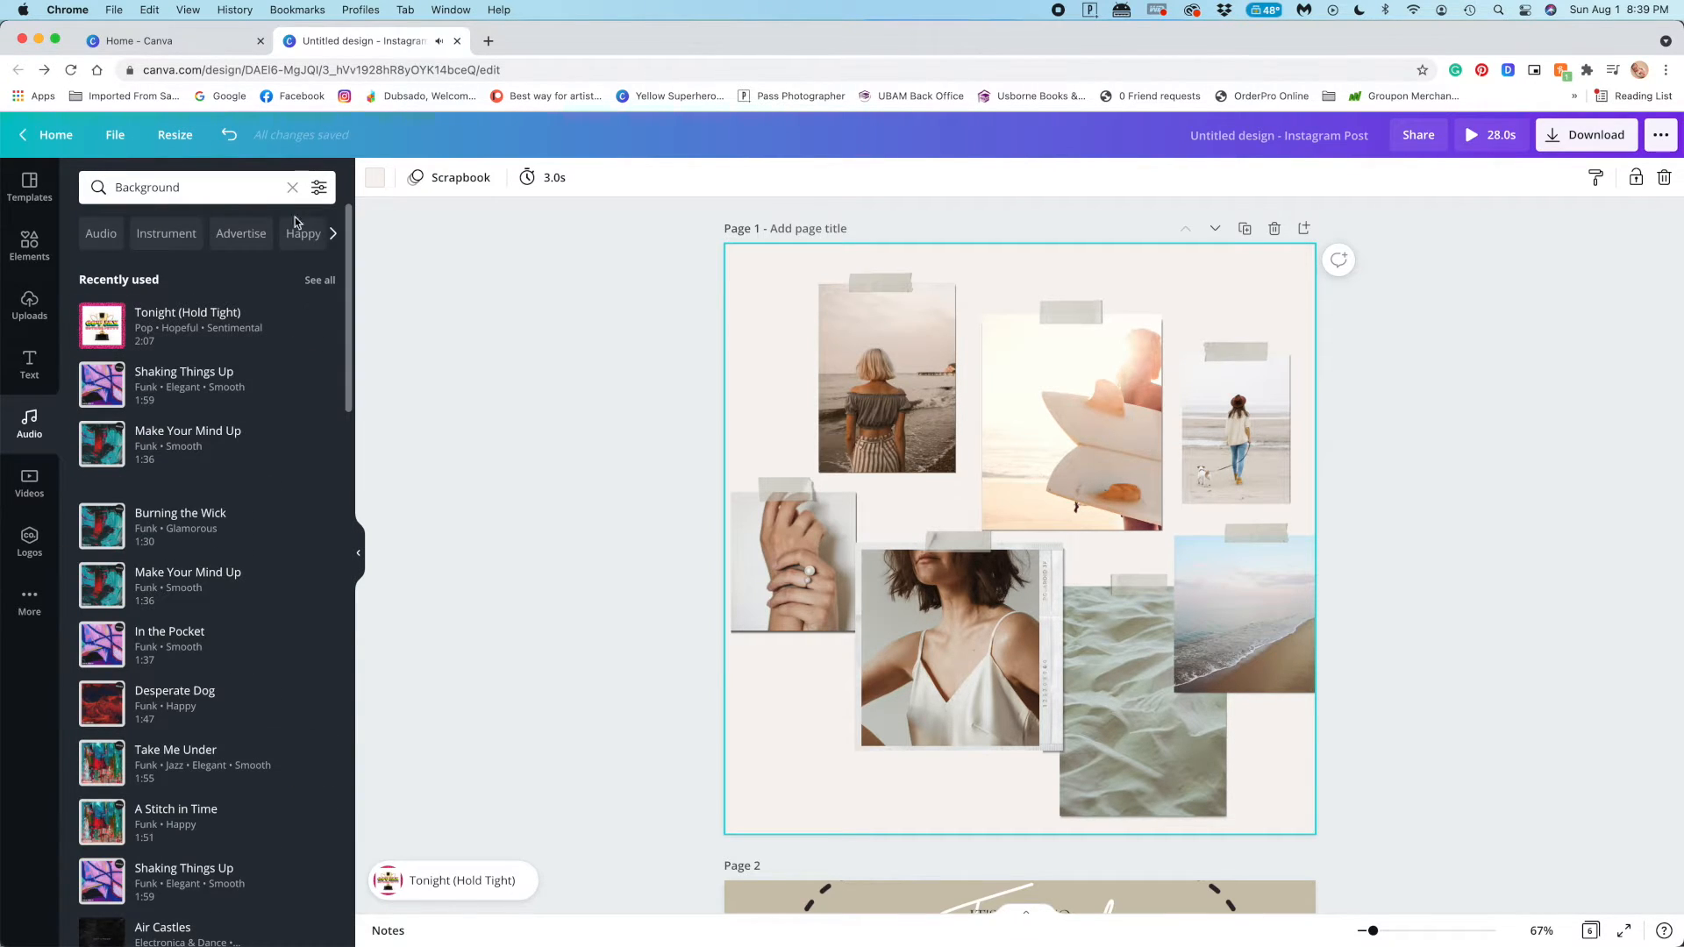
pyautogui.click(257, 235)
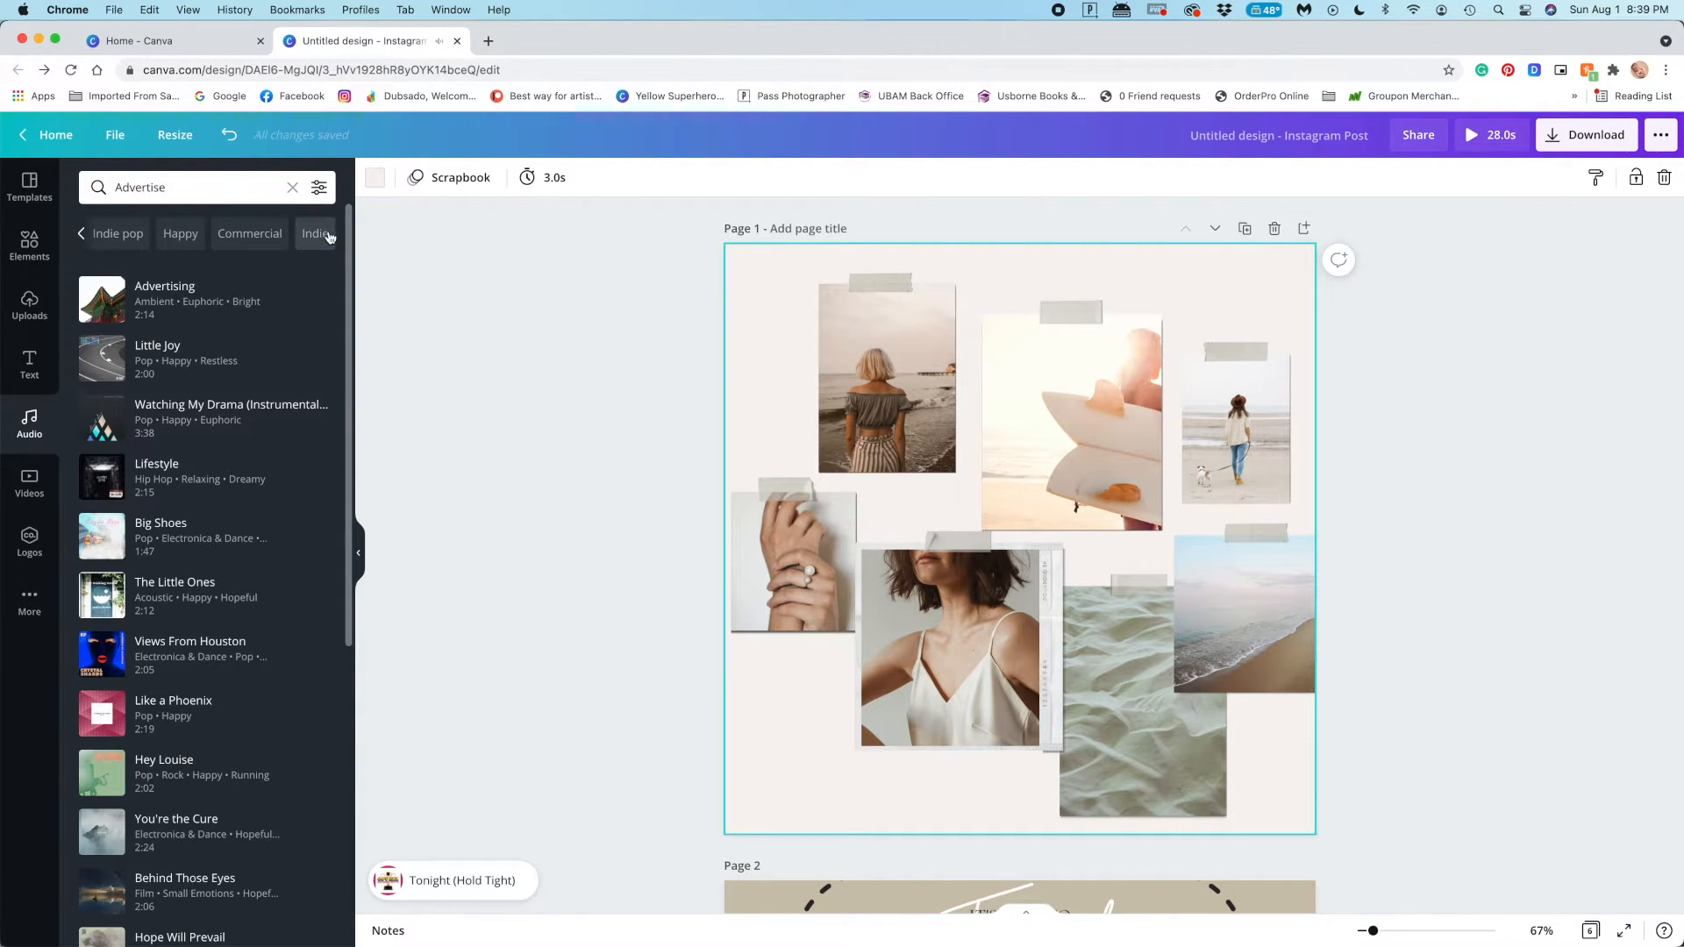
pyautogui.click(101, 536)
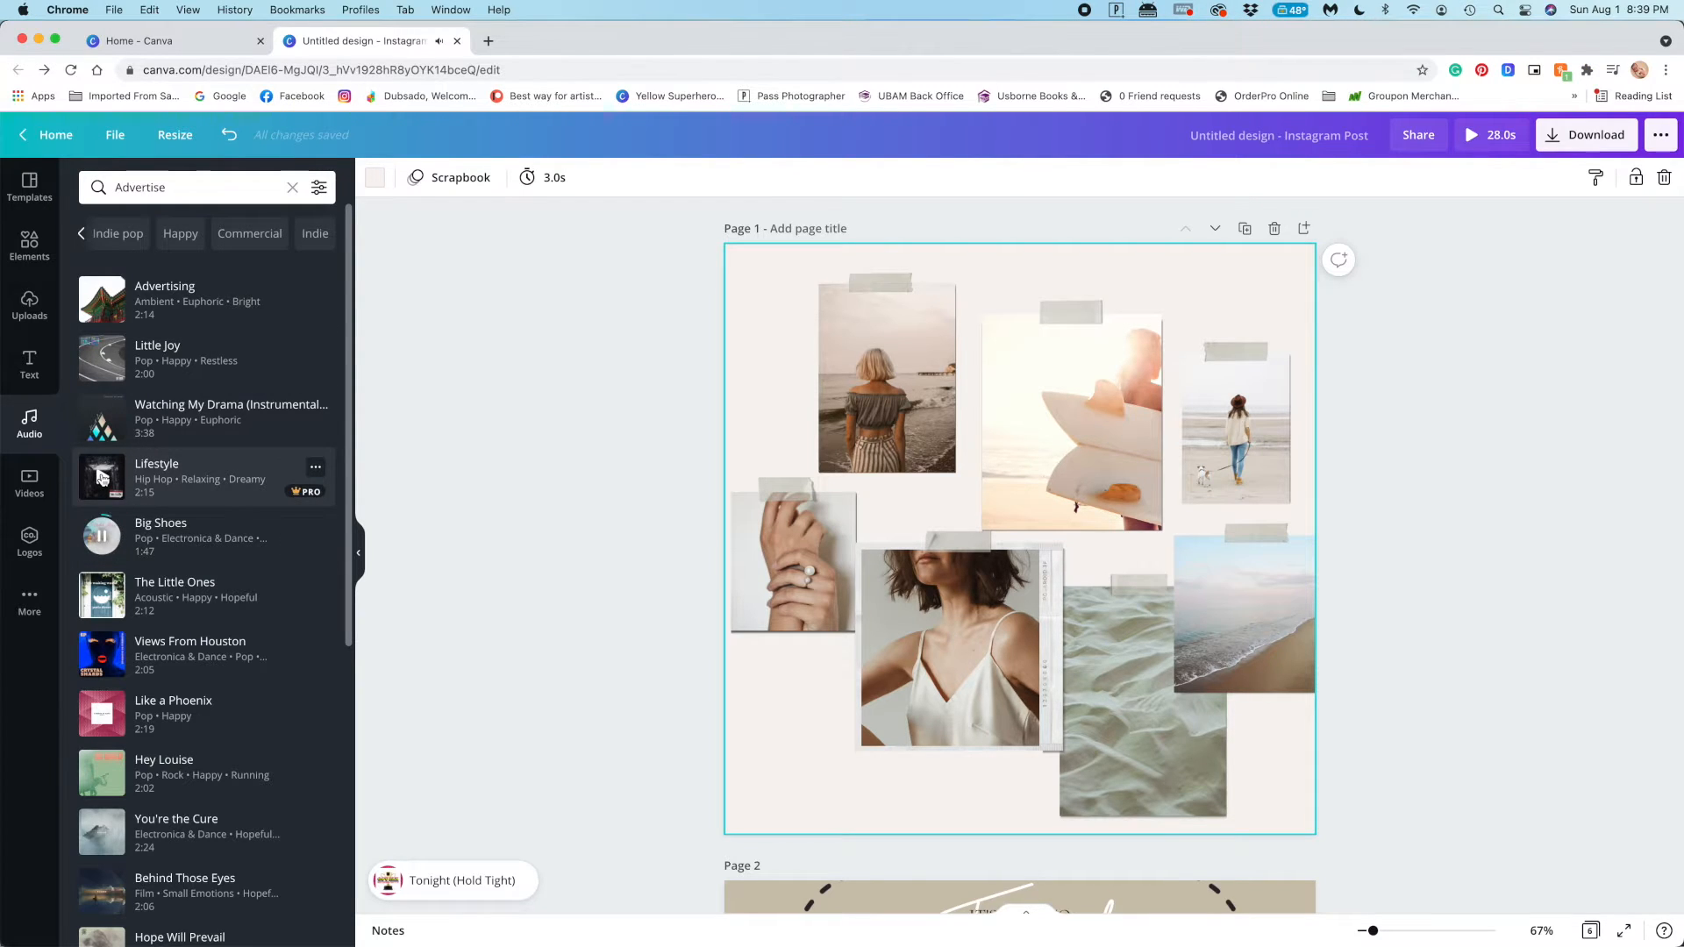
pyautogui.scroll(-5, 101, 476)
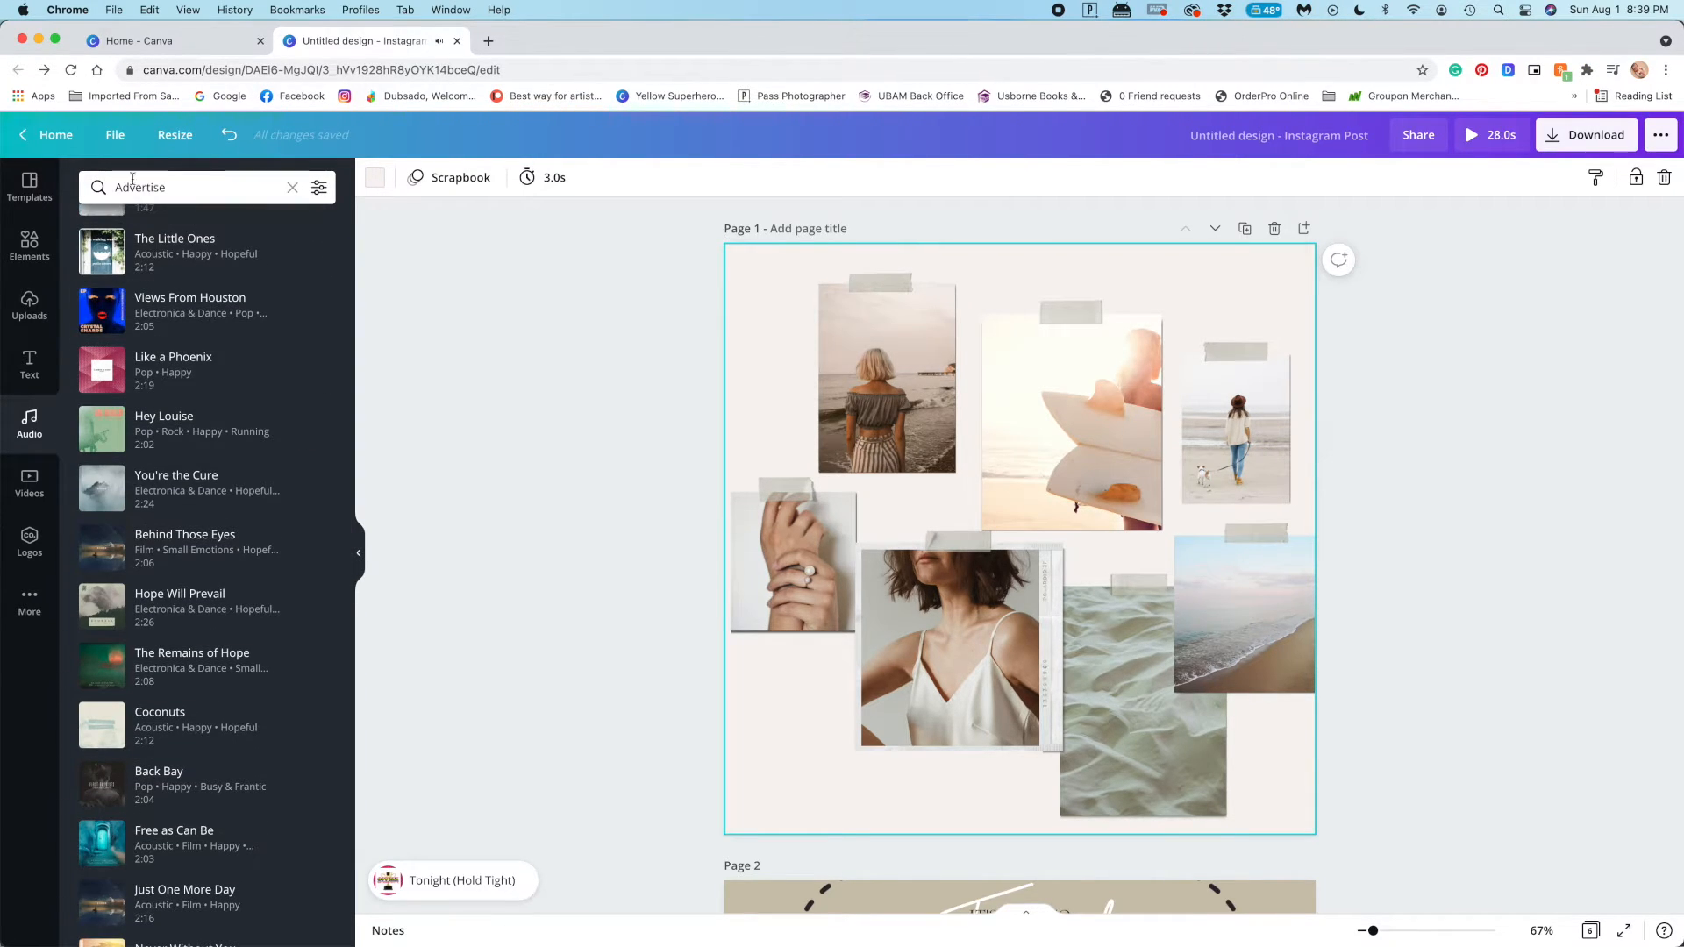
# Search the audio library for "travel" and listen to a preview of "Salt Lake Seagull"
pyautogui.click(182, 193)
pyautogui.write('travel')
pyautogui.press('Return')
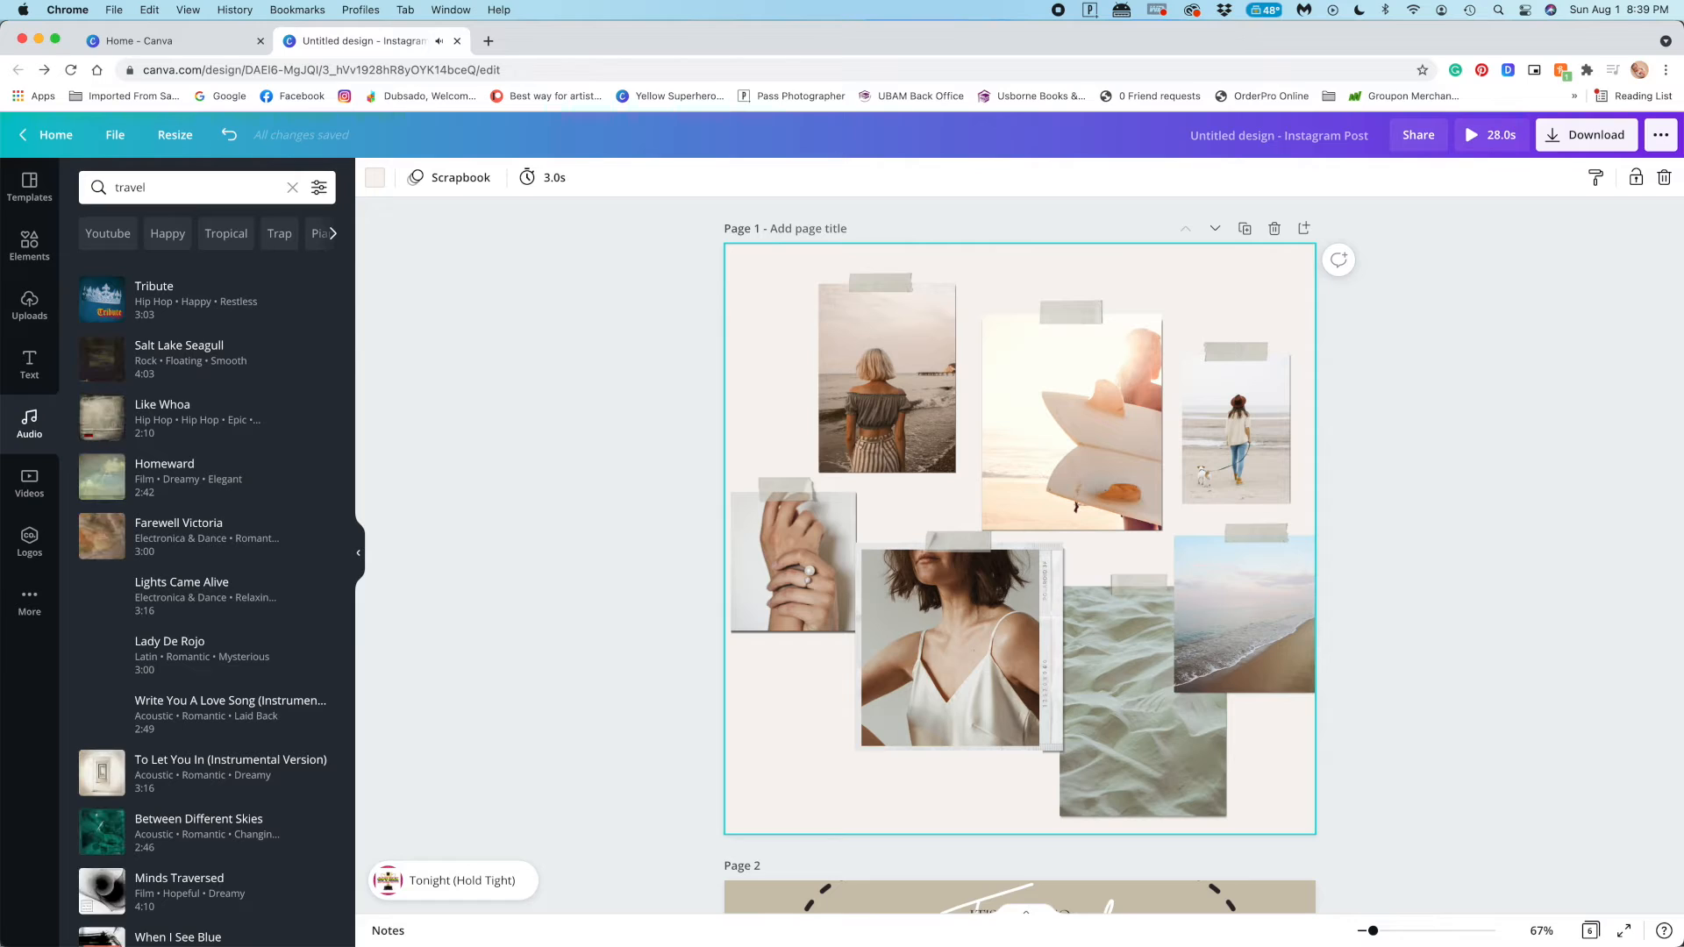
pyautogui.moveTo(107, 371)
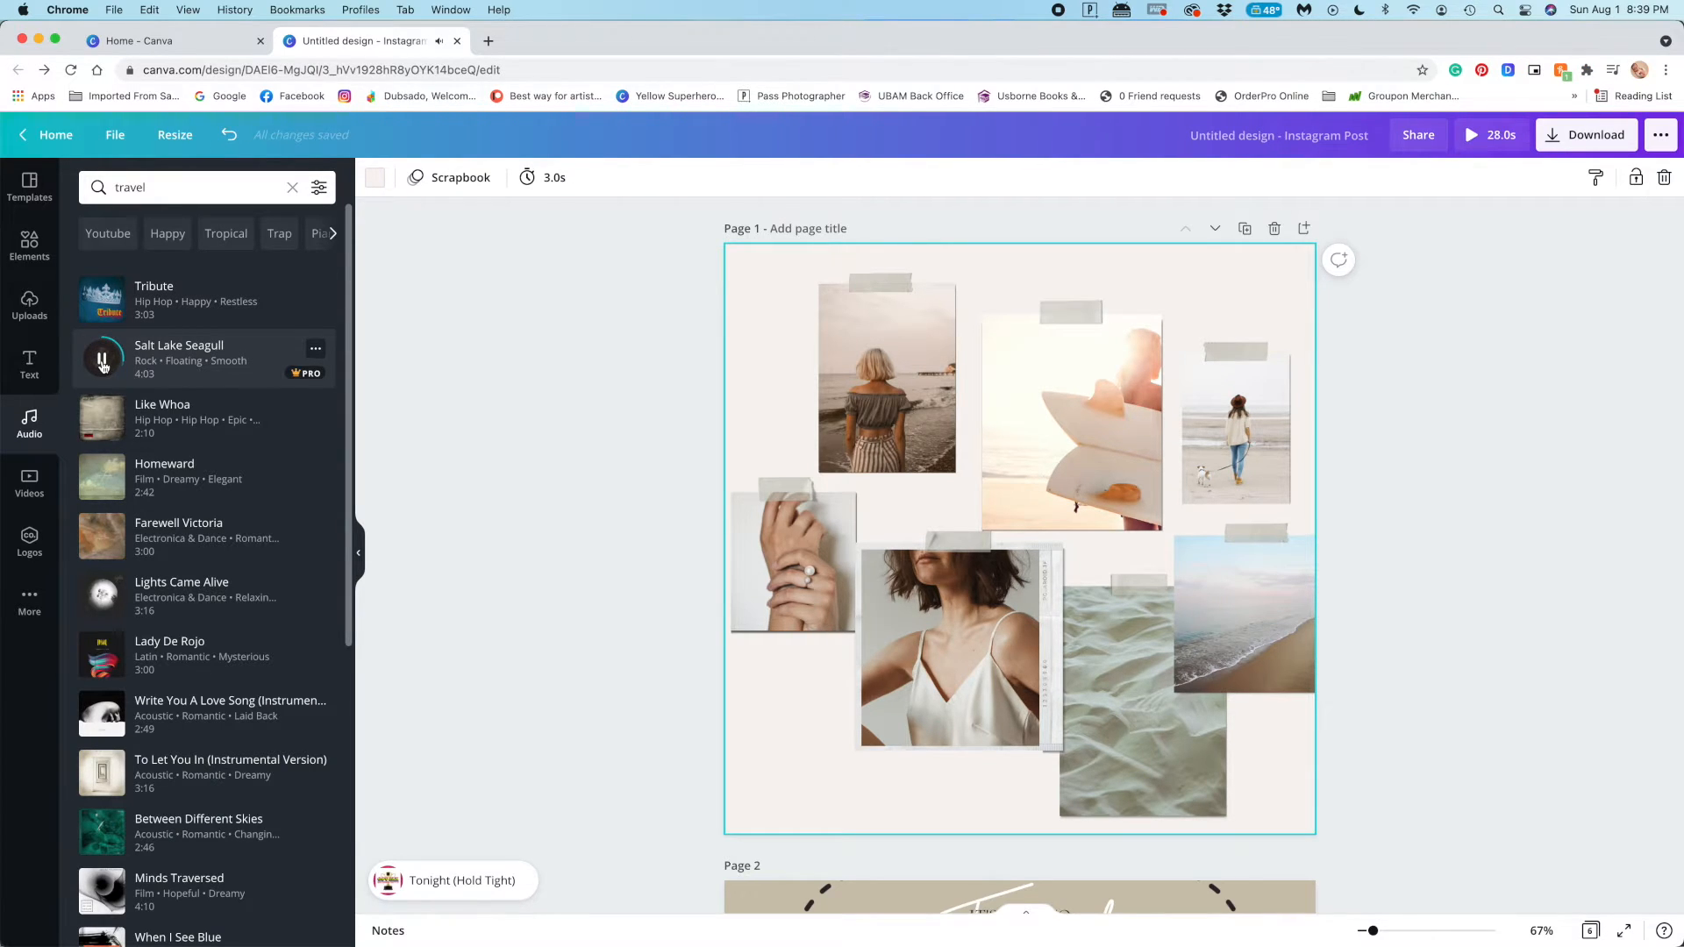
pyautogui.click(102, 361)
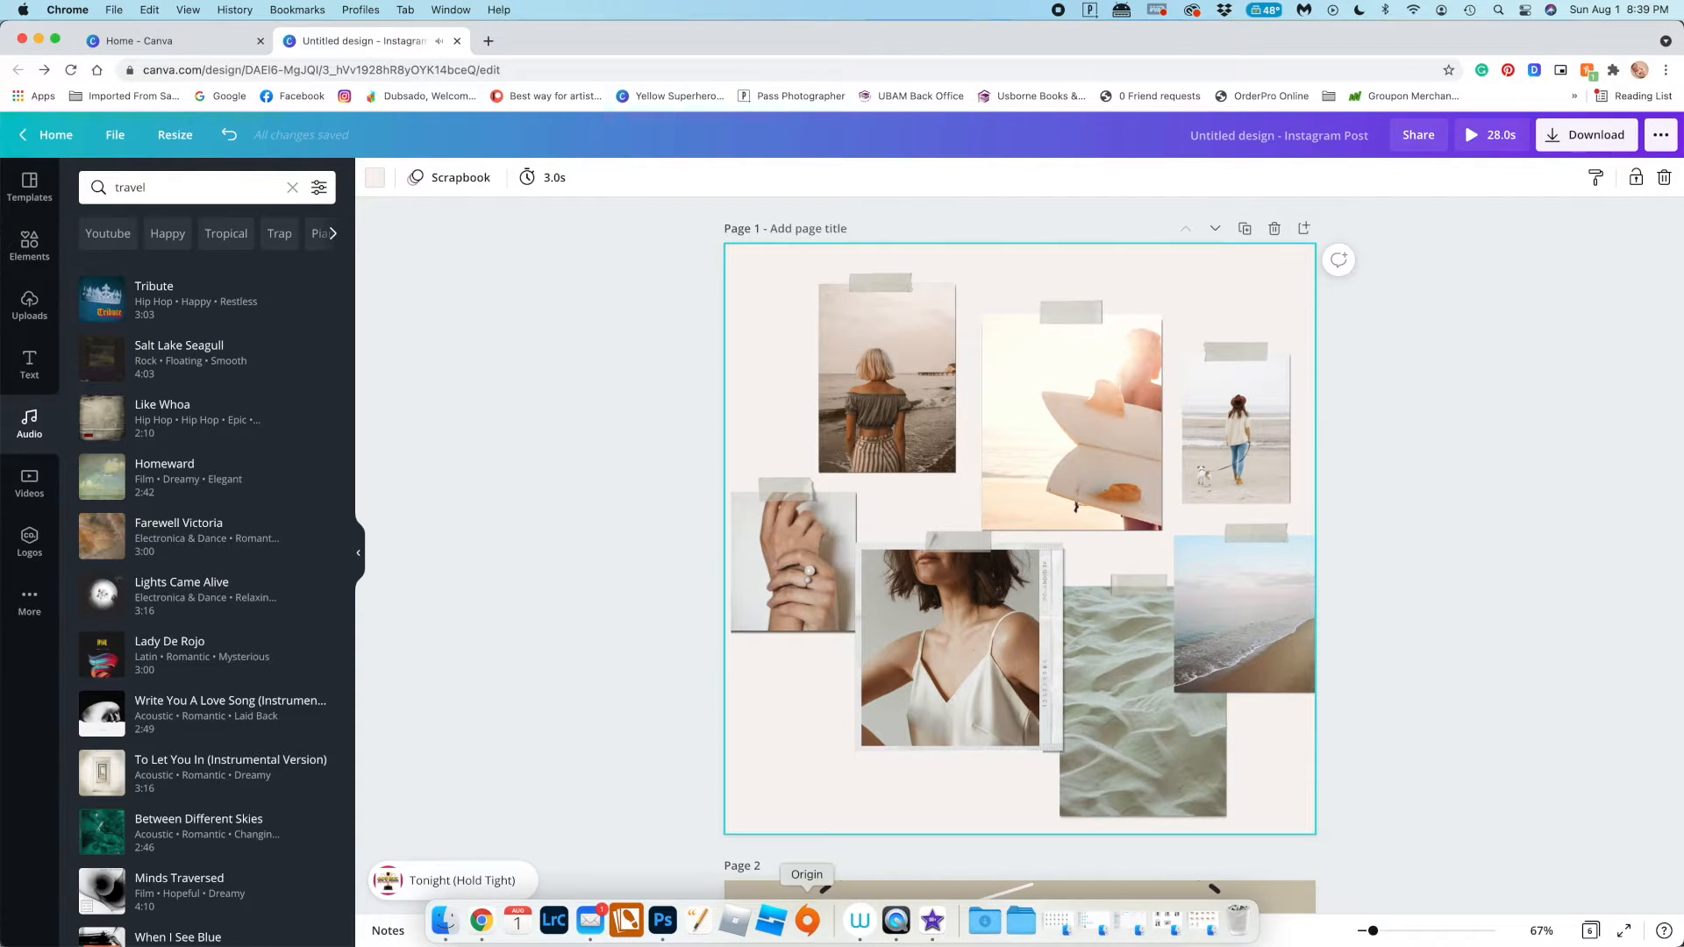
pyautogui.click(104, 372)
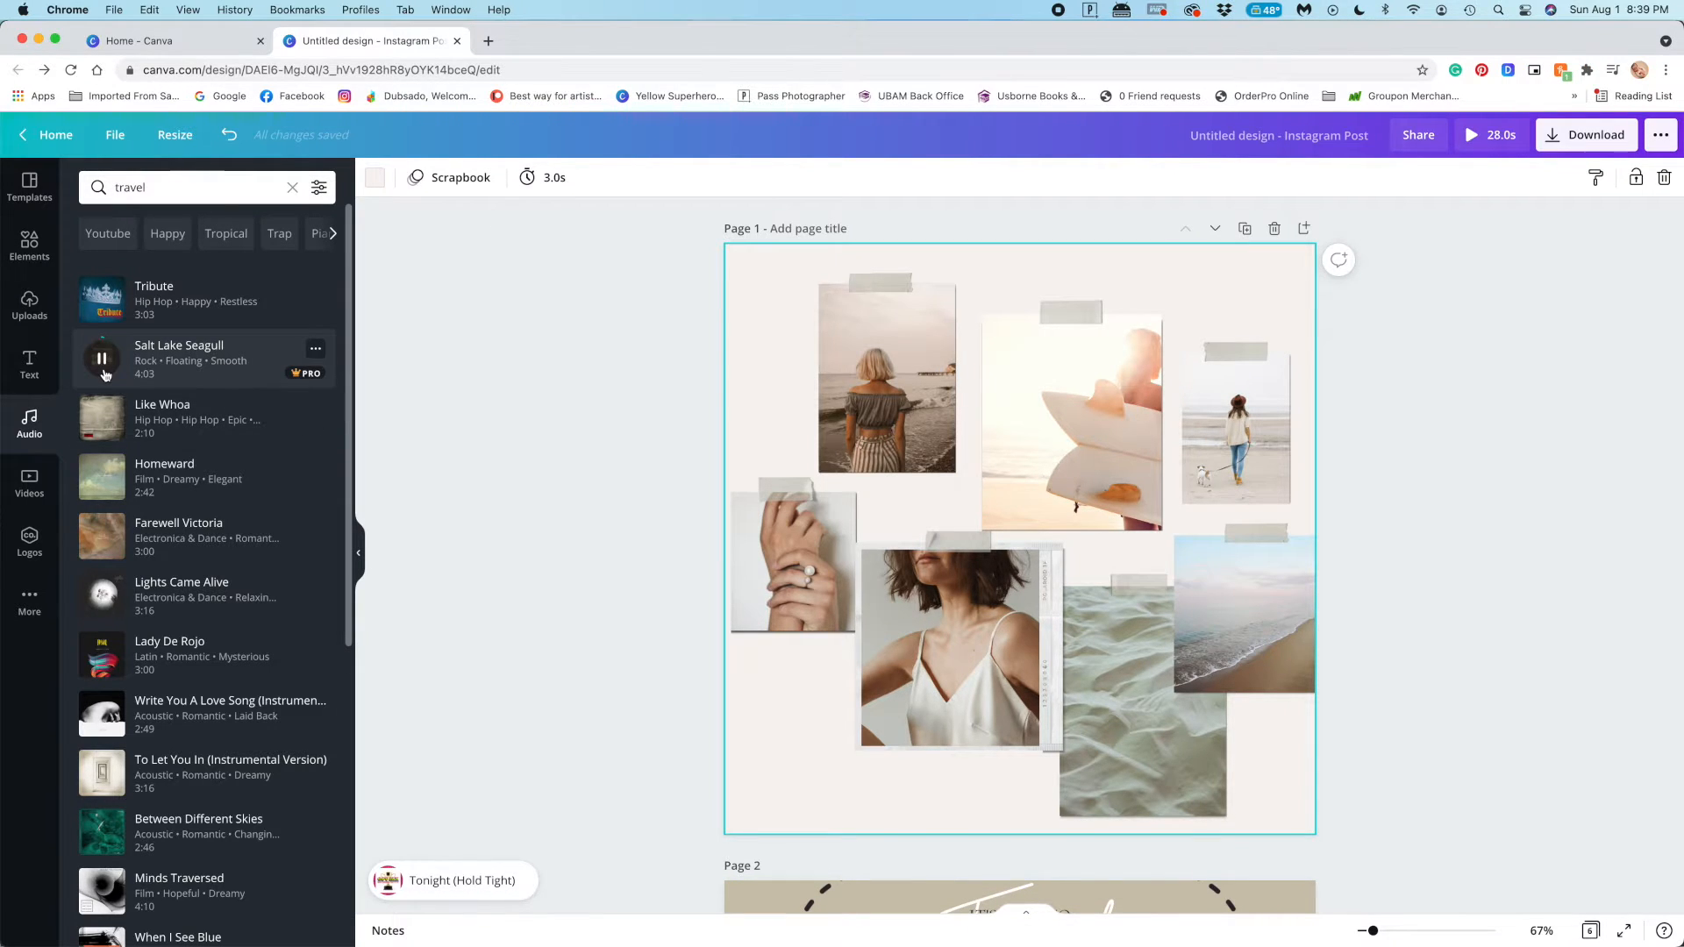
# Sample more travel tracks, including "Lights Came Alive", "Lady De Rojo", "Write You A Love Song", "Between Different Skies" and "When I See Blue"
pyautogui.click(107, 602)
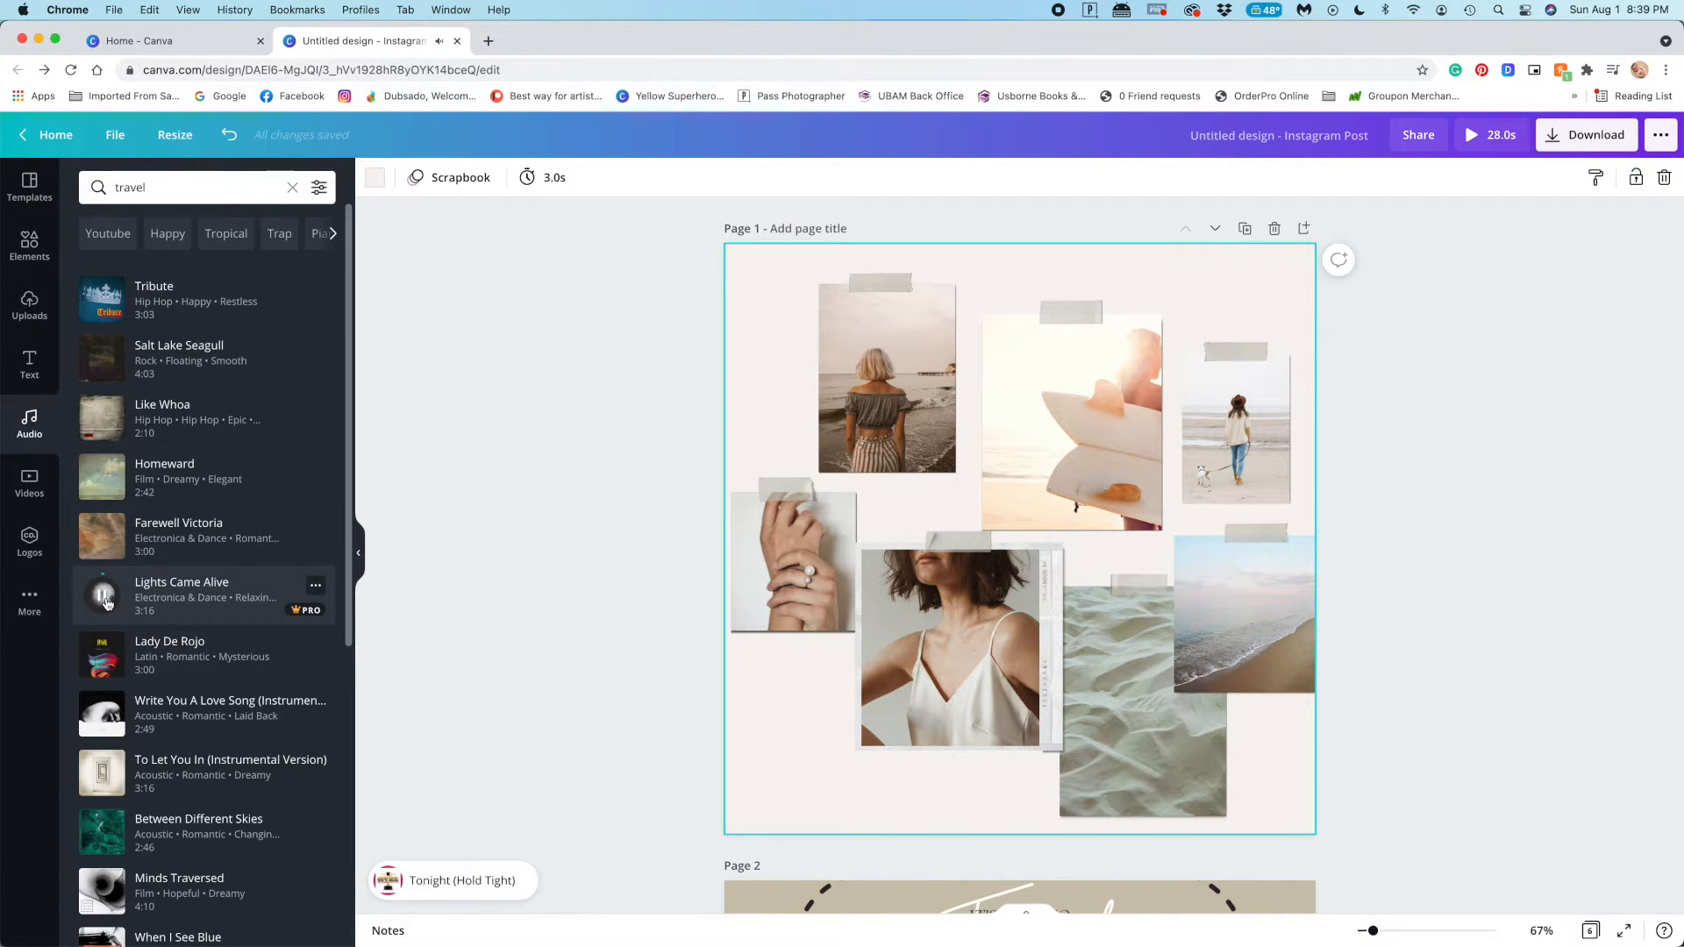
pyautogui.click(103, 648)
pyautogui.scroll(-2, 102, 645)
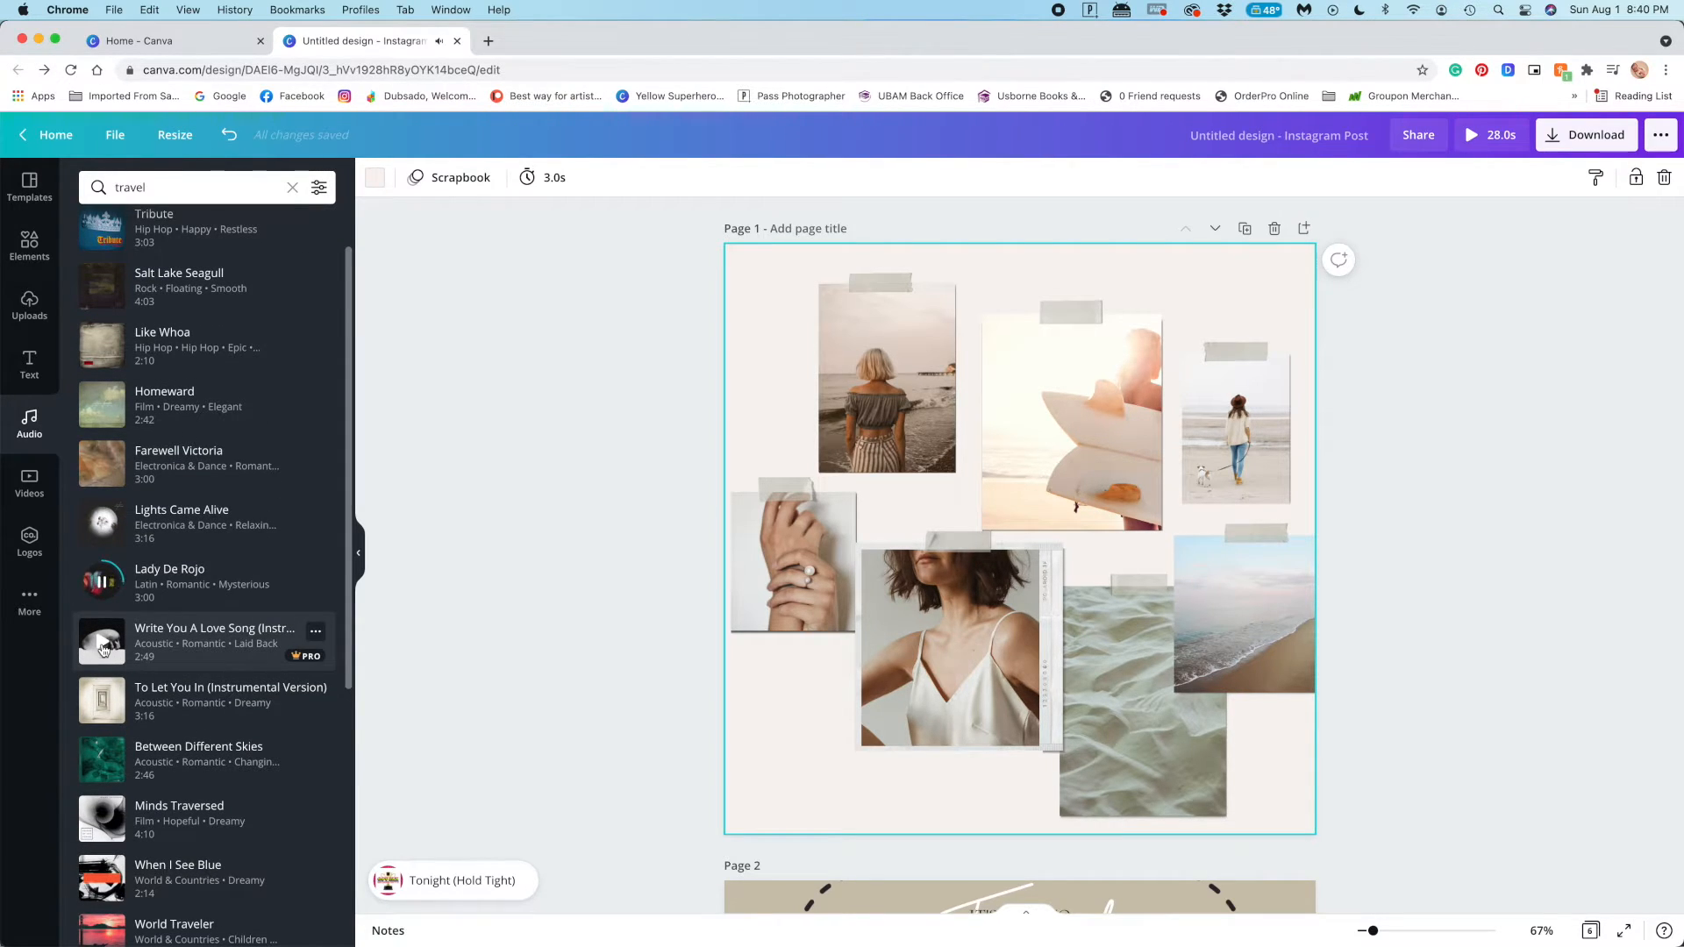
pyautogui.click(103, 647)
pyautogui.scroll(-1, 109, 701)
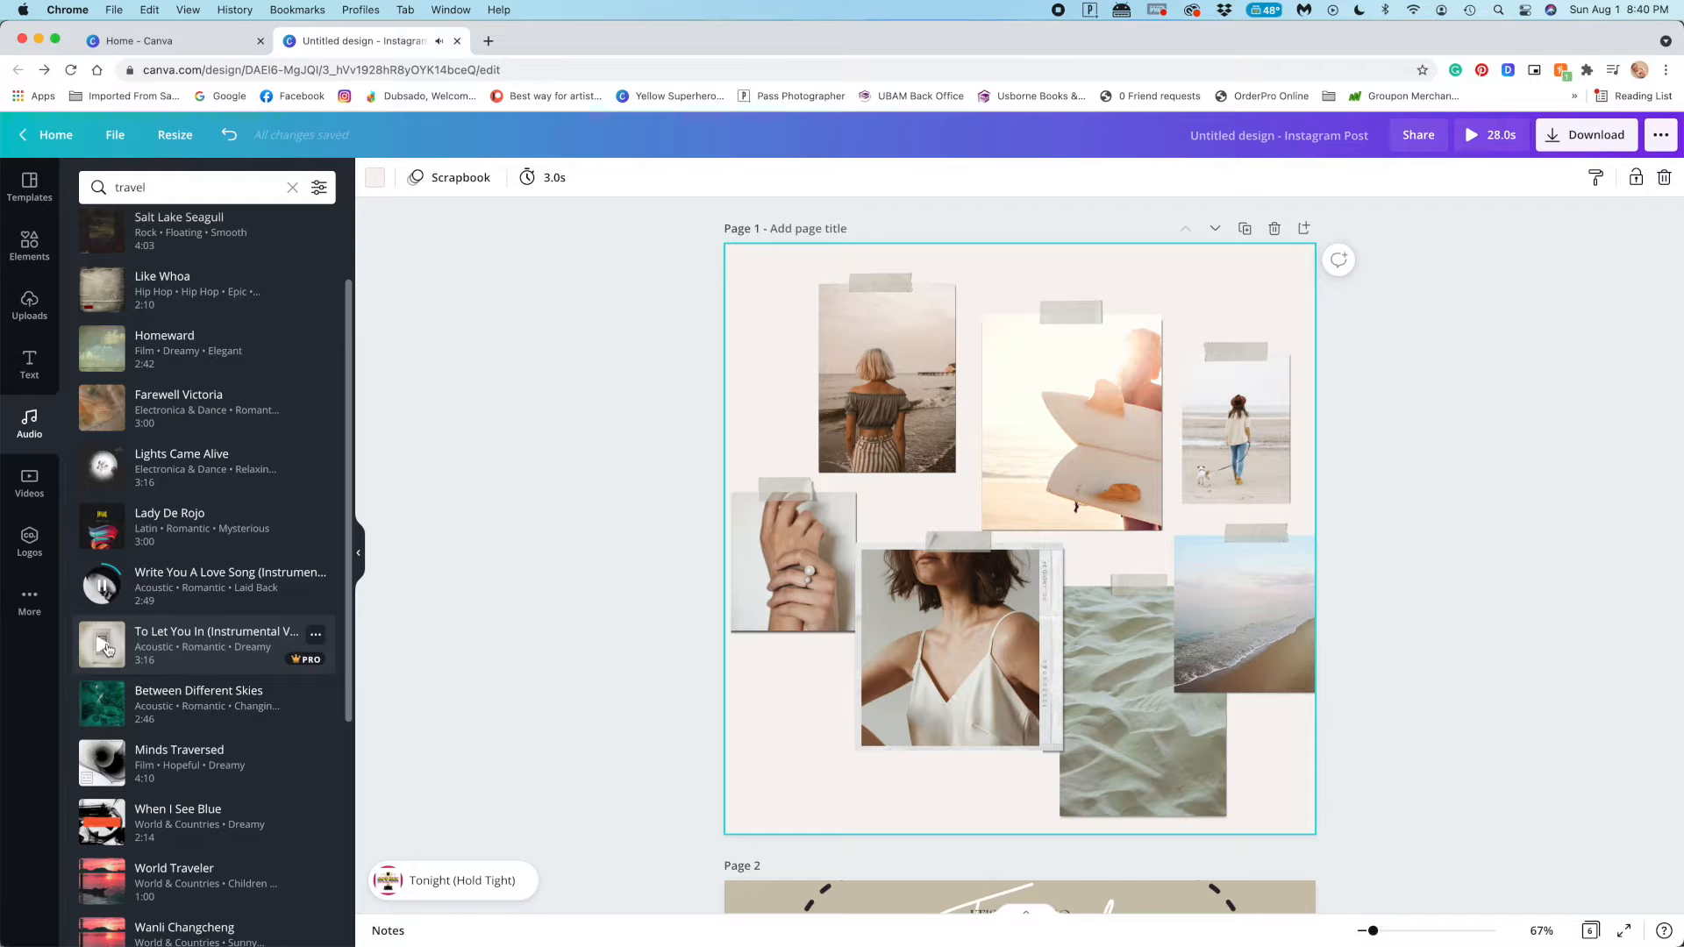
pyautogui.click(103, 701)
pyautogui.scroll(-3, 104, 711)
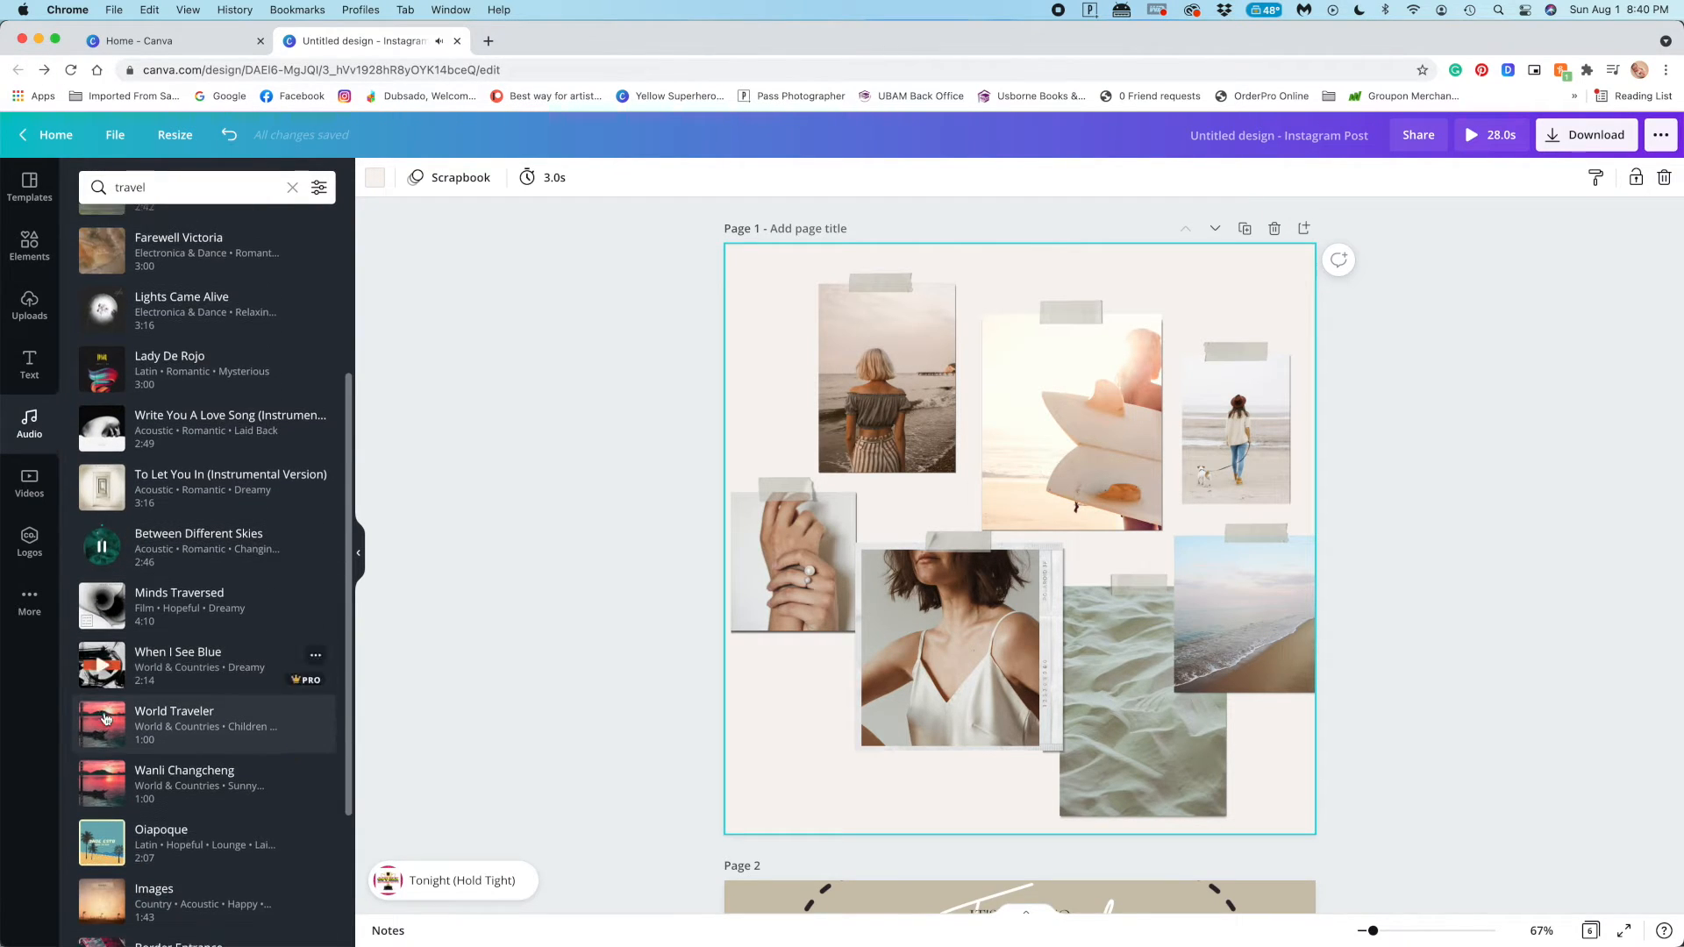
pyautogui.click(102, 670)
pyautogui.scroll(-2, 103, 707)
pyautogui.scroll(7, 102, 675)
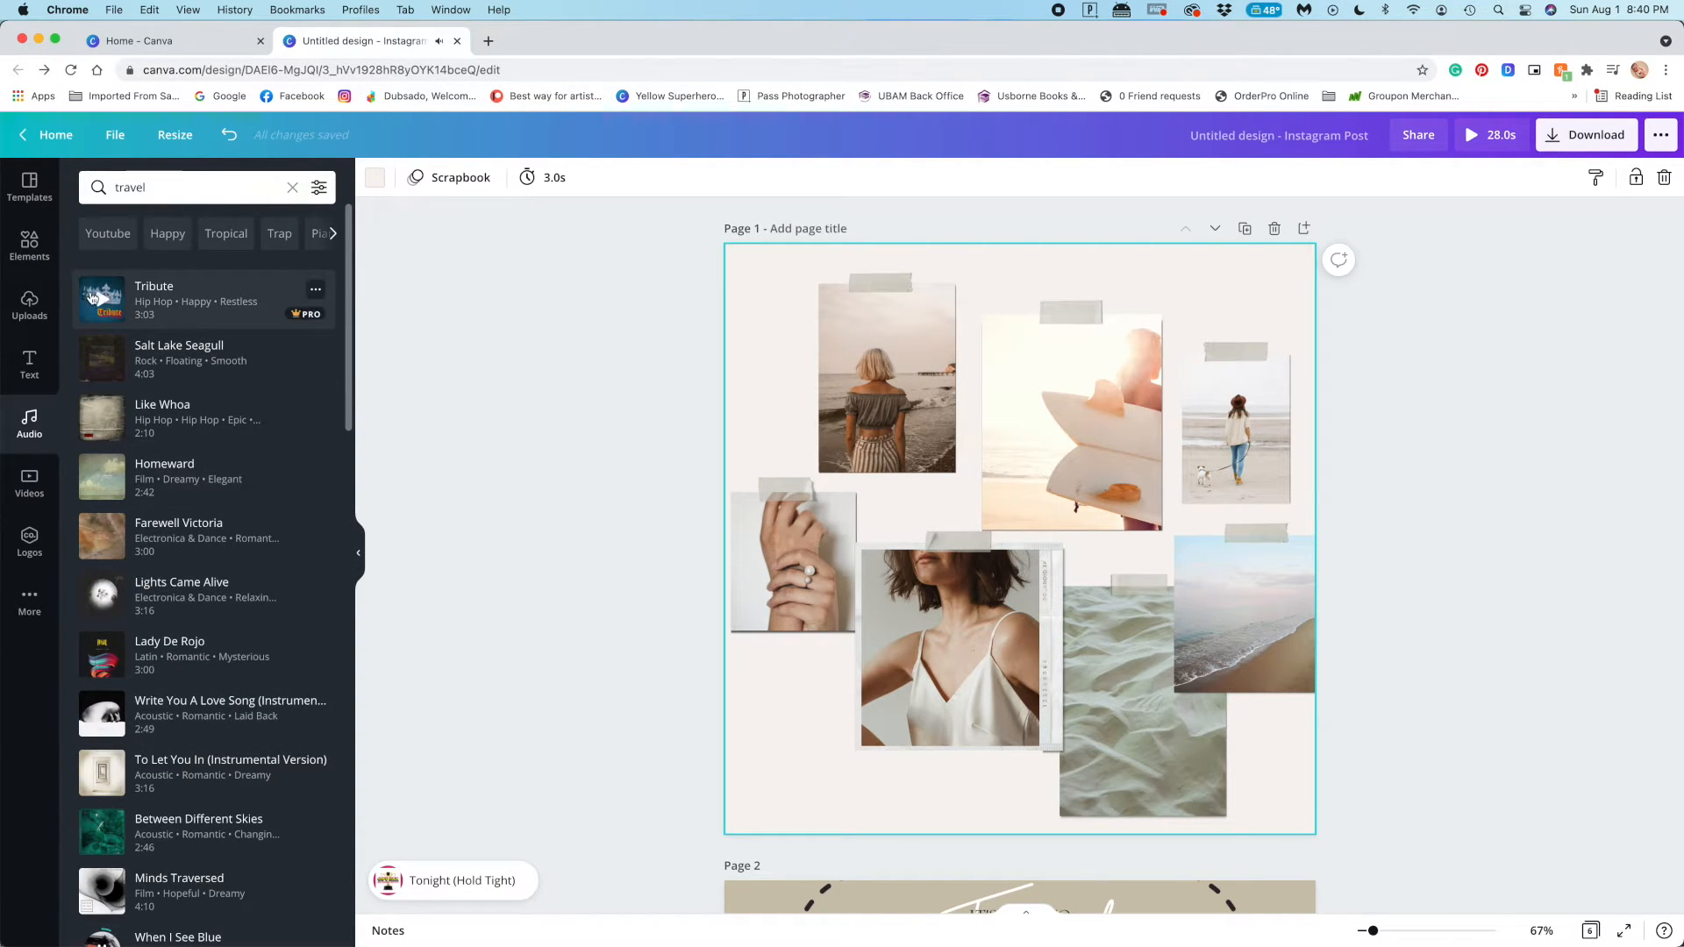
# Replace the post's music with "Happy School" from the Caribbean audio category and preview the animated post
pyautogui.click(241, 234)
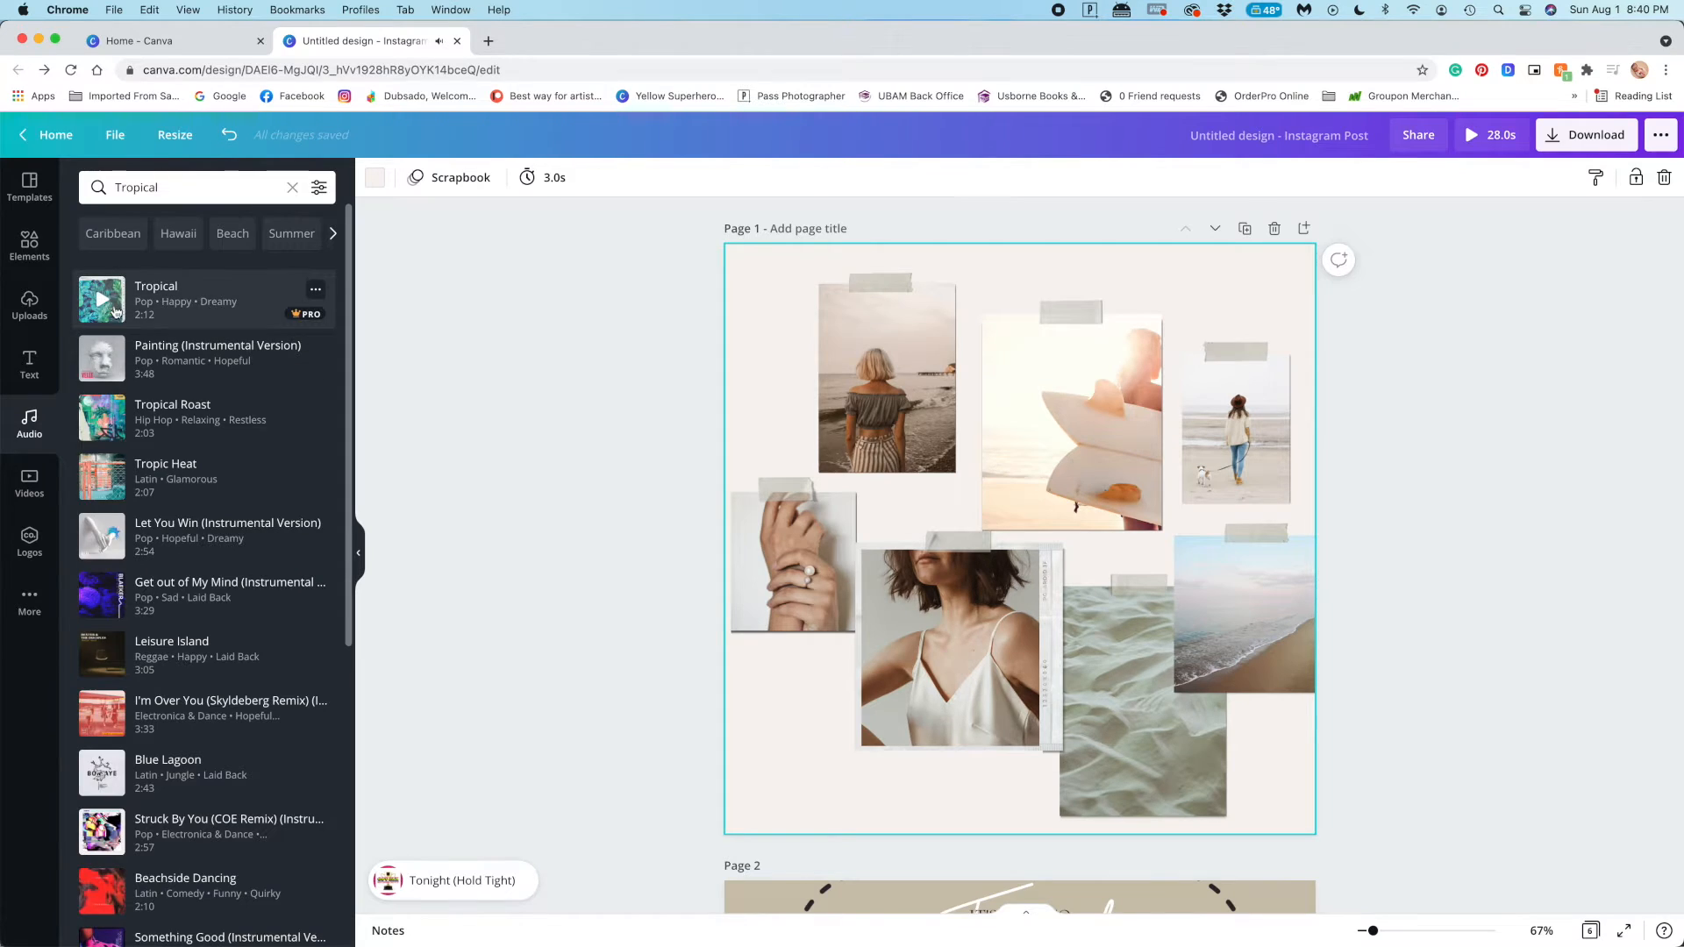
pyautogui.click(108, 233)
pyautogui.click(102, 299)
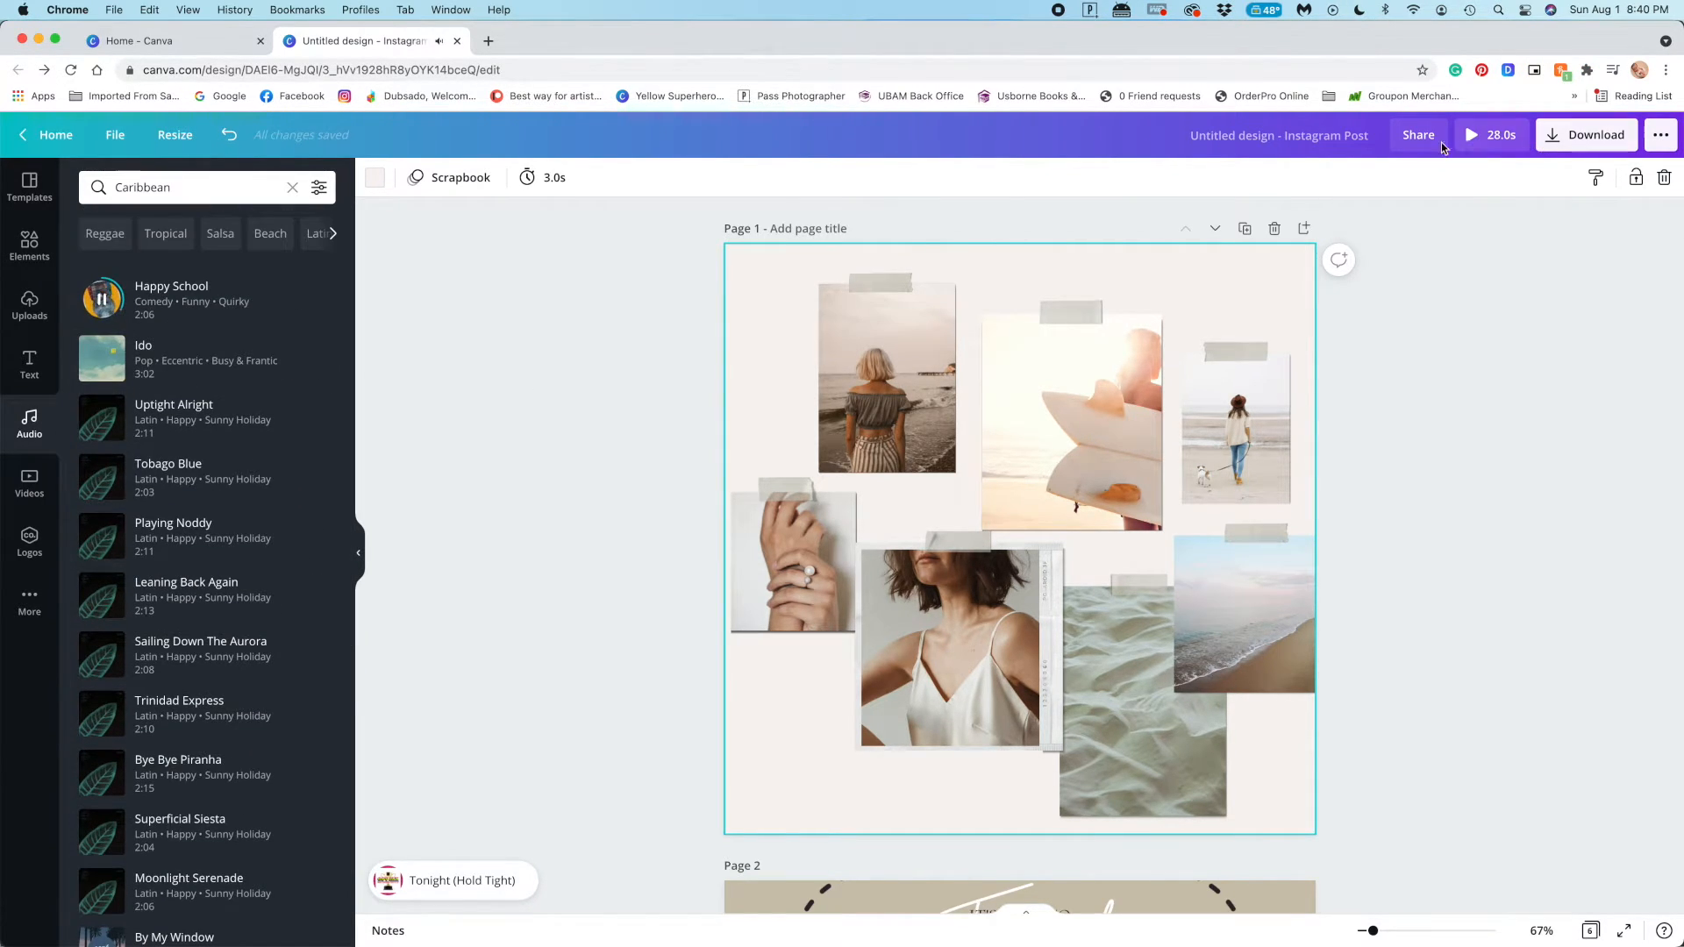
pyautogui.click(1493, 135)
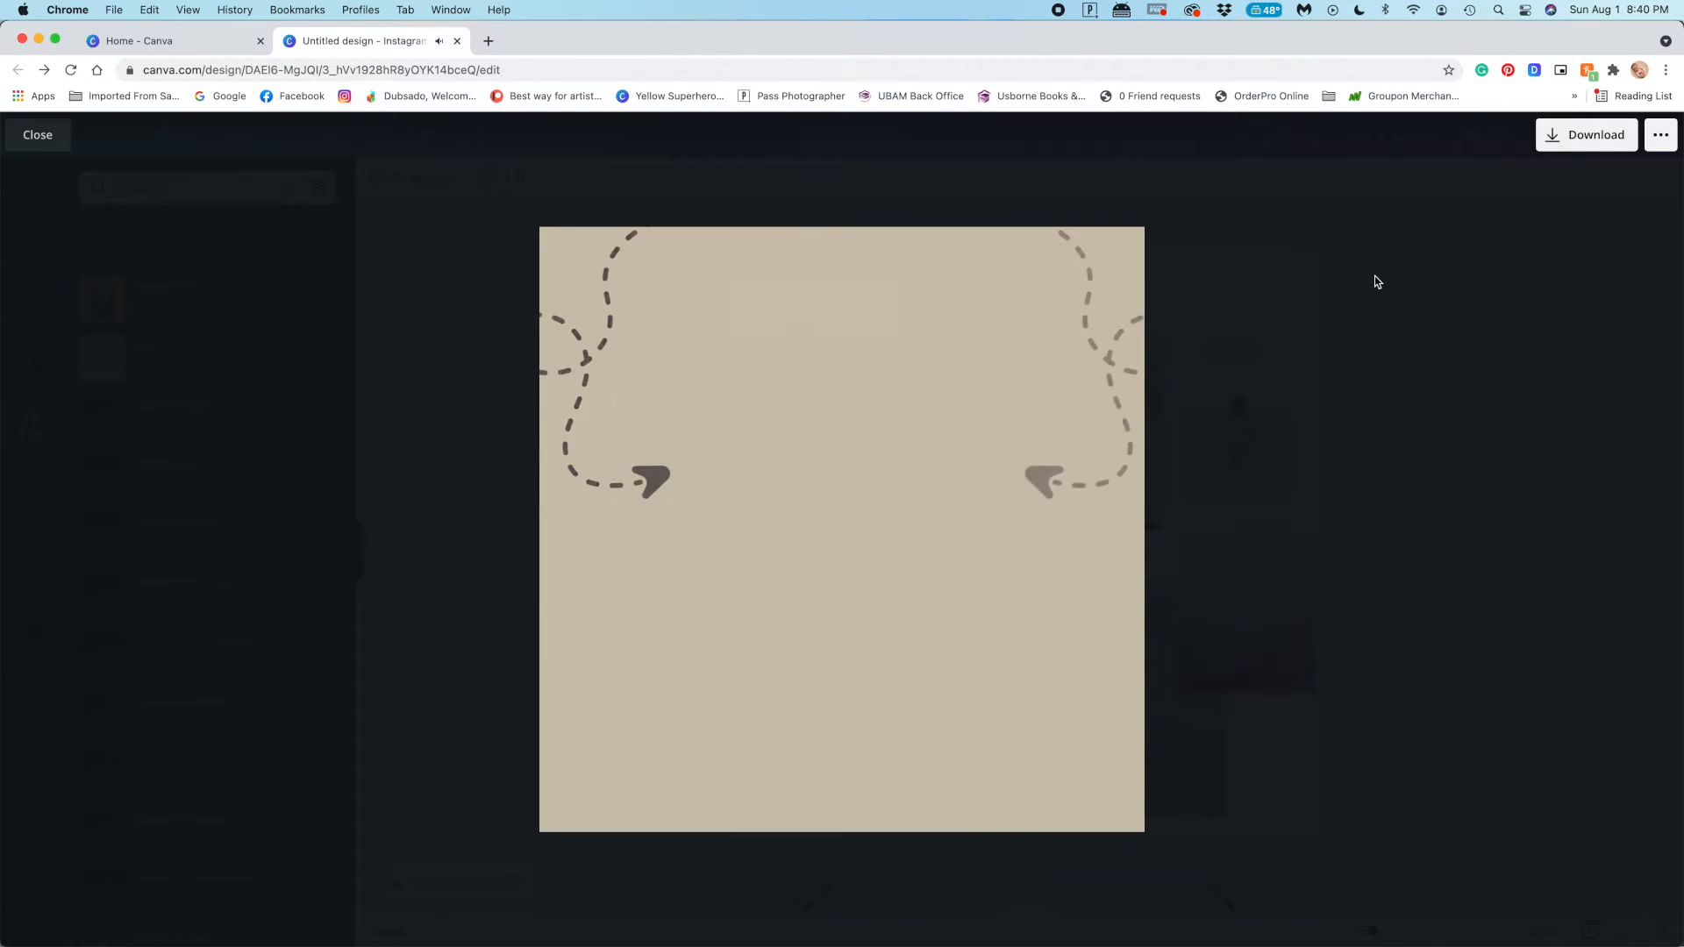
pyautogui.press('Escape')
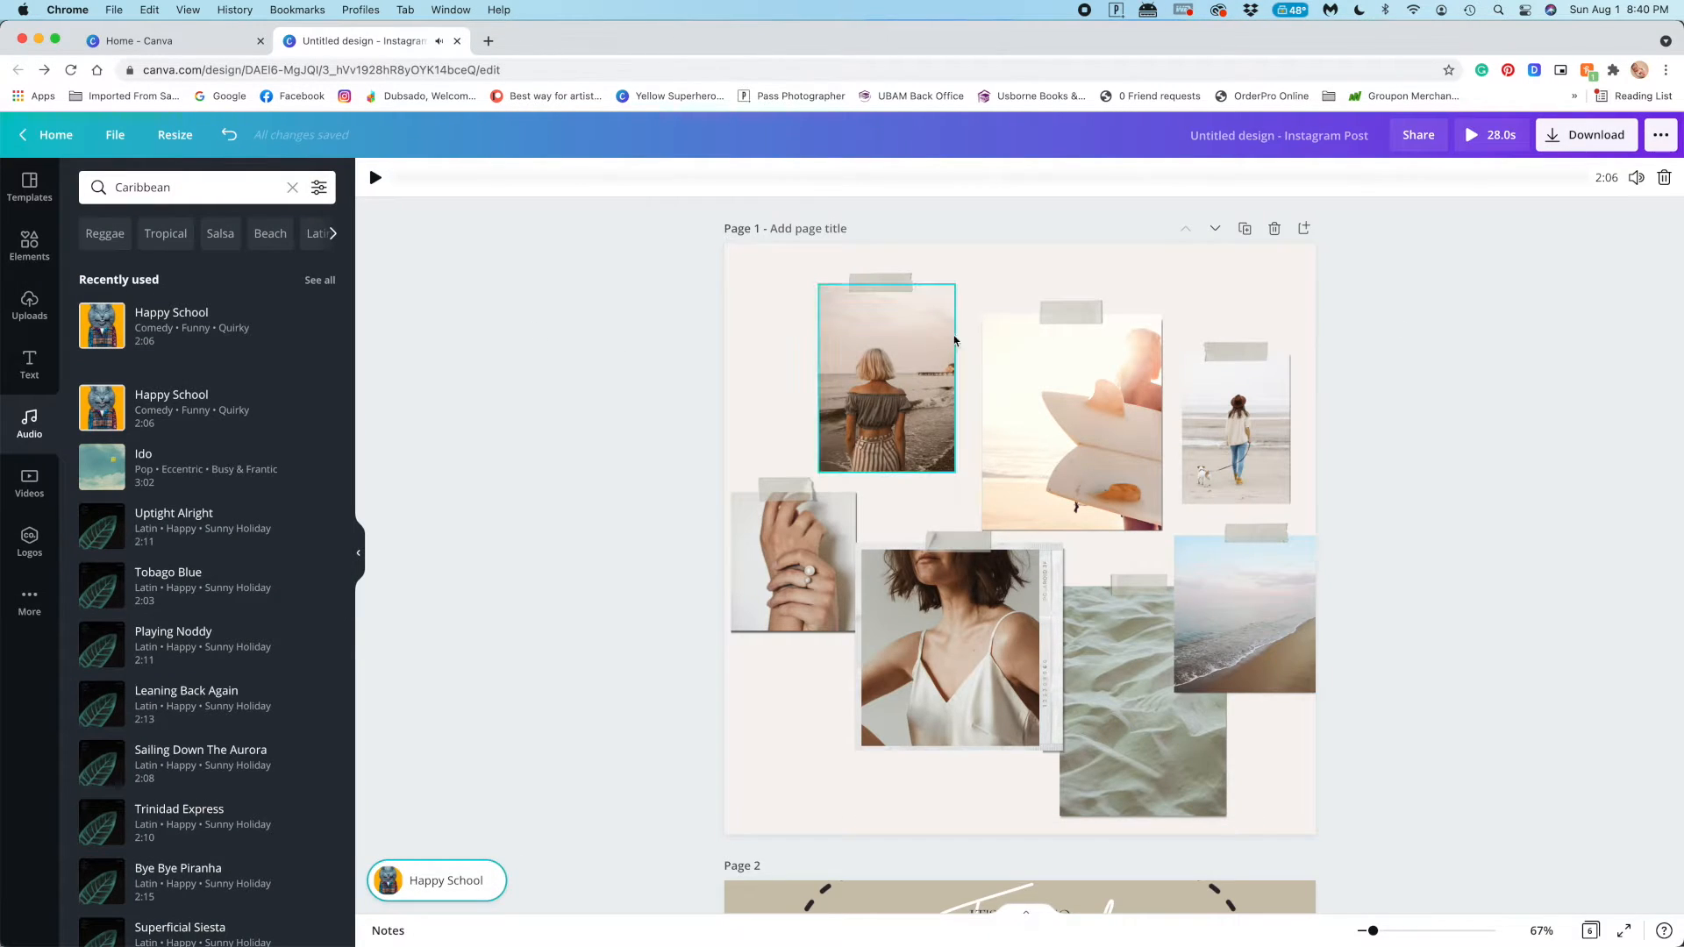
pyautogui.click(1487, 138)
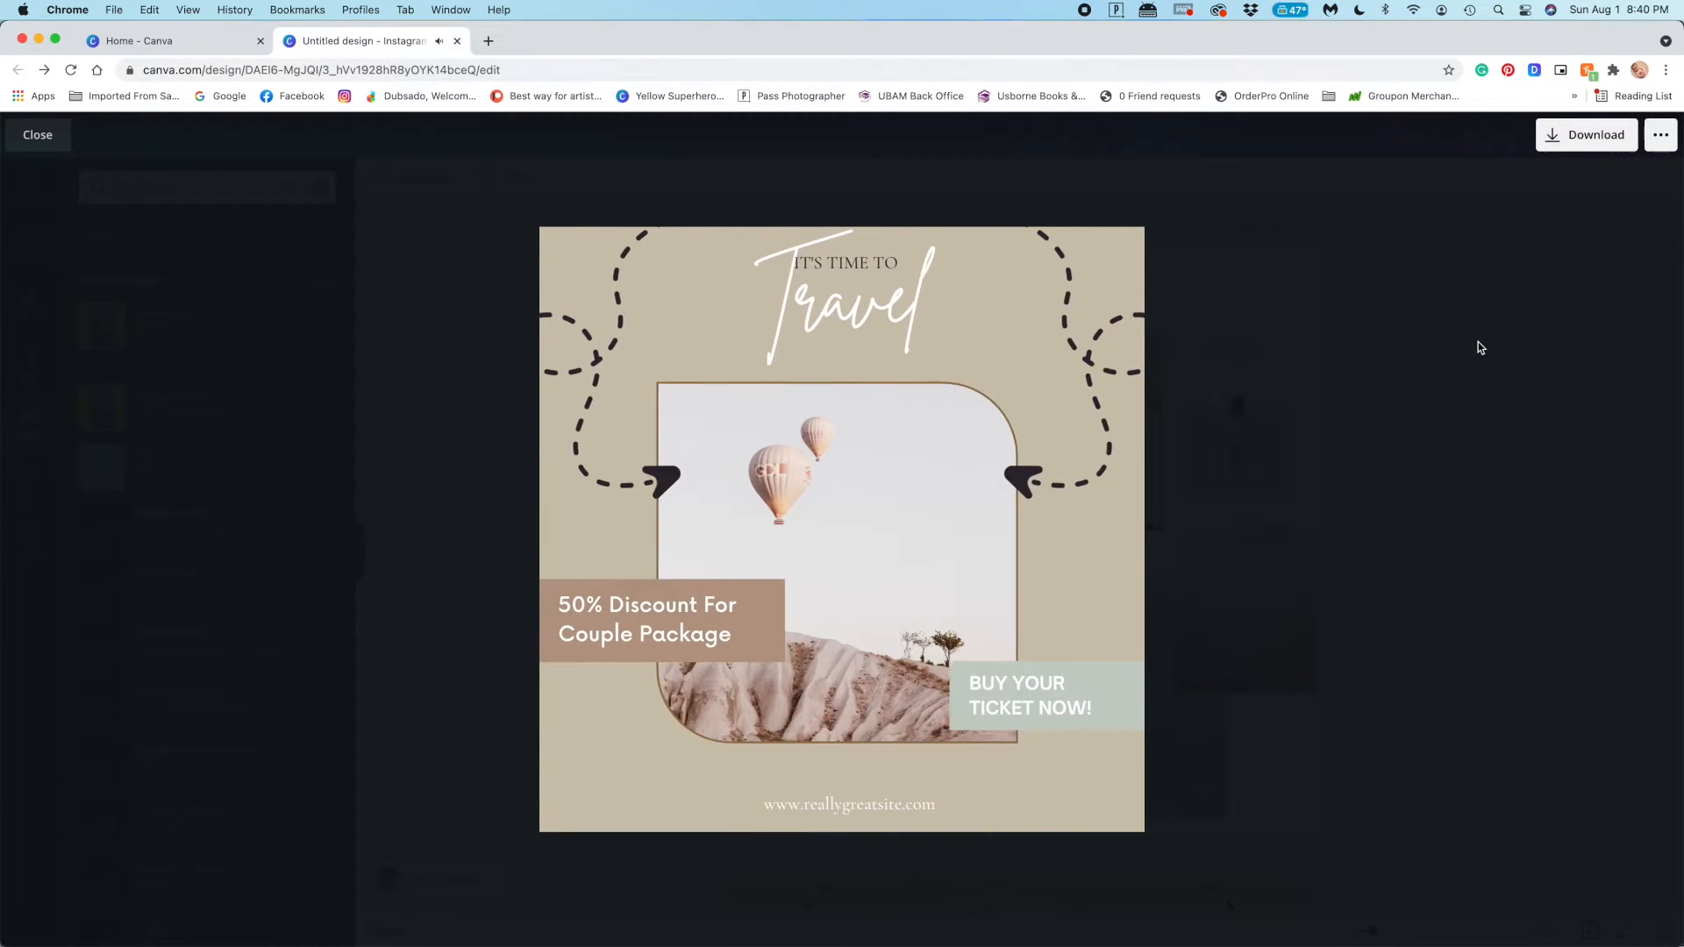
pyautogui.press('Escape')
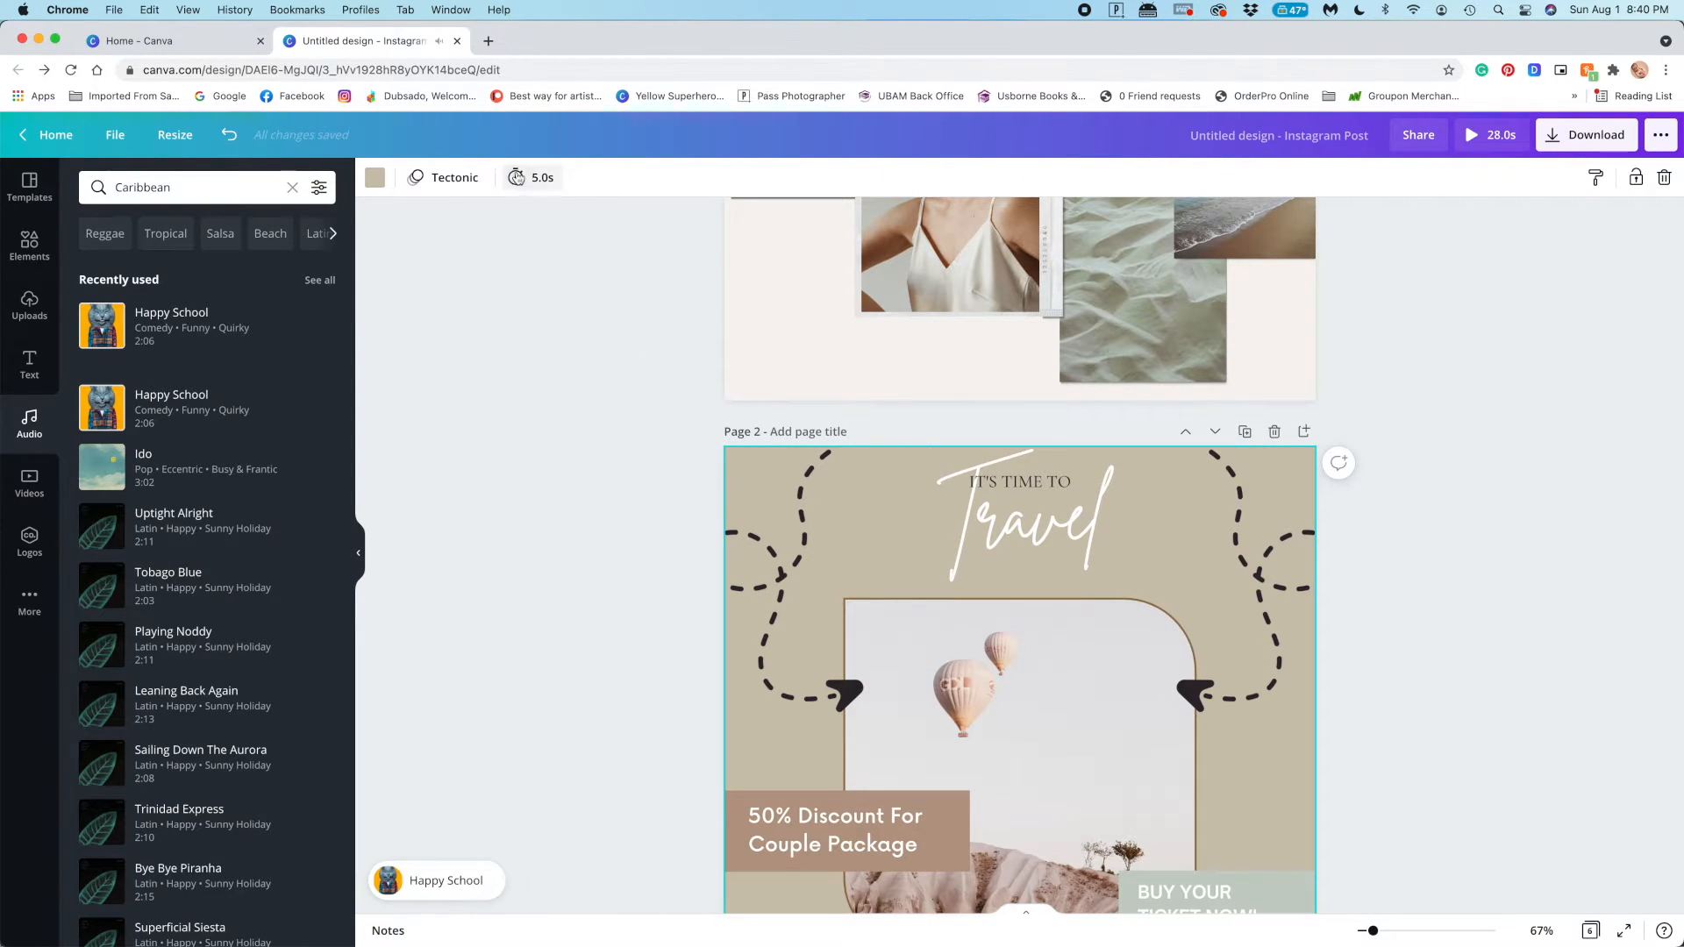
# Set the timing of page 2 to 4.0 seconds and of page 3 to 3.5 seconds
pyautogui.click(516, 178)
pyautogui.moveTo(607, 234); pyautogui.dragTo(603, 238)
pyautogui.click(613, 355)
pyautogui.scroll(-8, 701, 377)
pyautogui.click(816, 406)
pyautogui.click(830, 178)
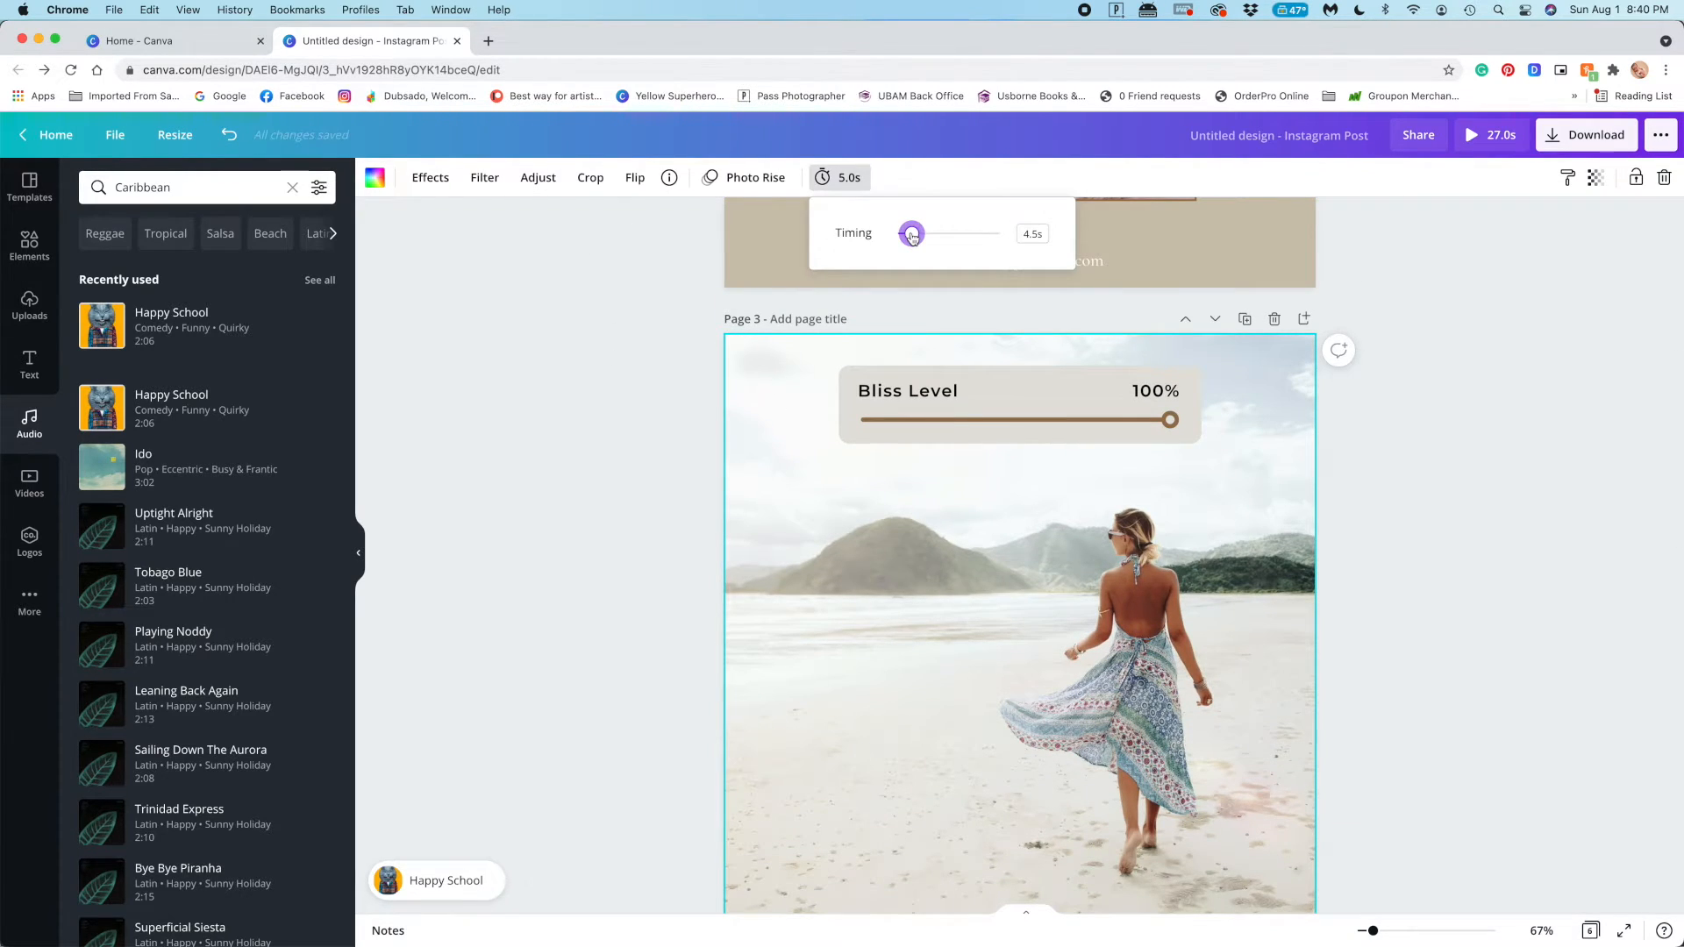
pyautogui.click(624, 319)
# Set the timing of page 4, the "Favorite Holiday" design, to 3.5 seconds
pyautogui.scroll(-6, 857, 361)
pyautogui.click(857, 361)
pyautogui.click(807, 178)
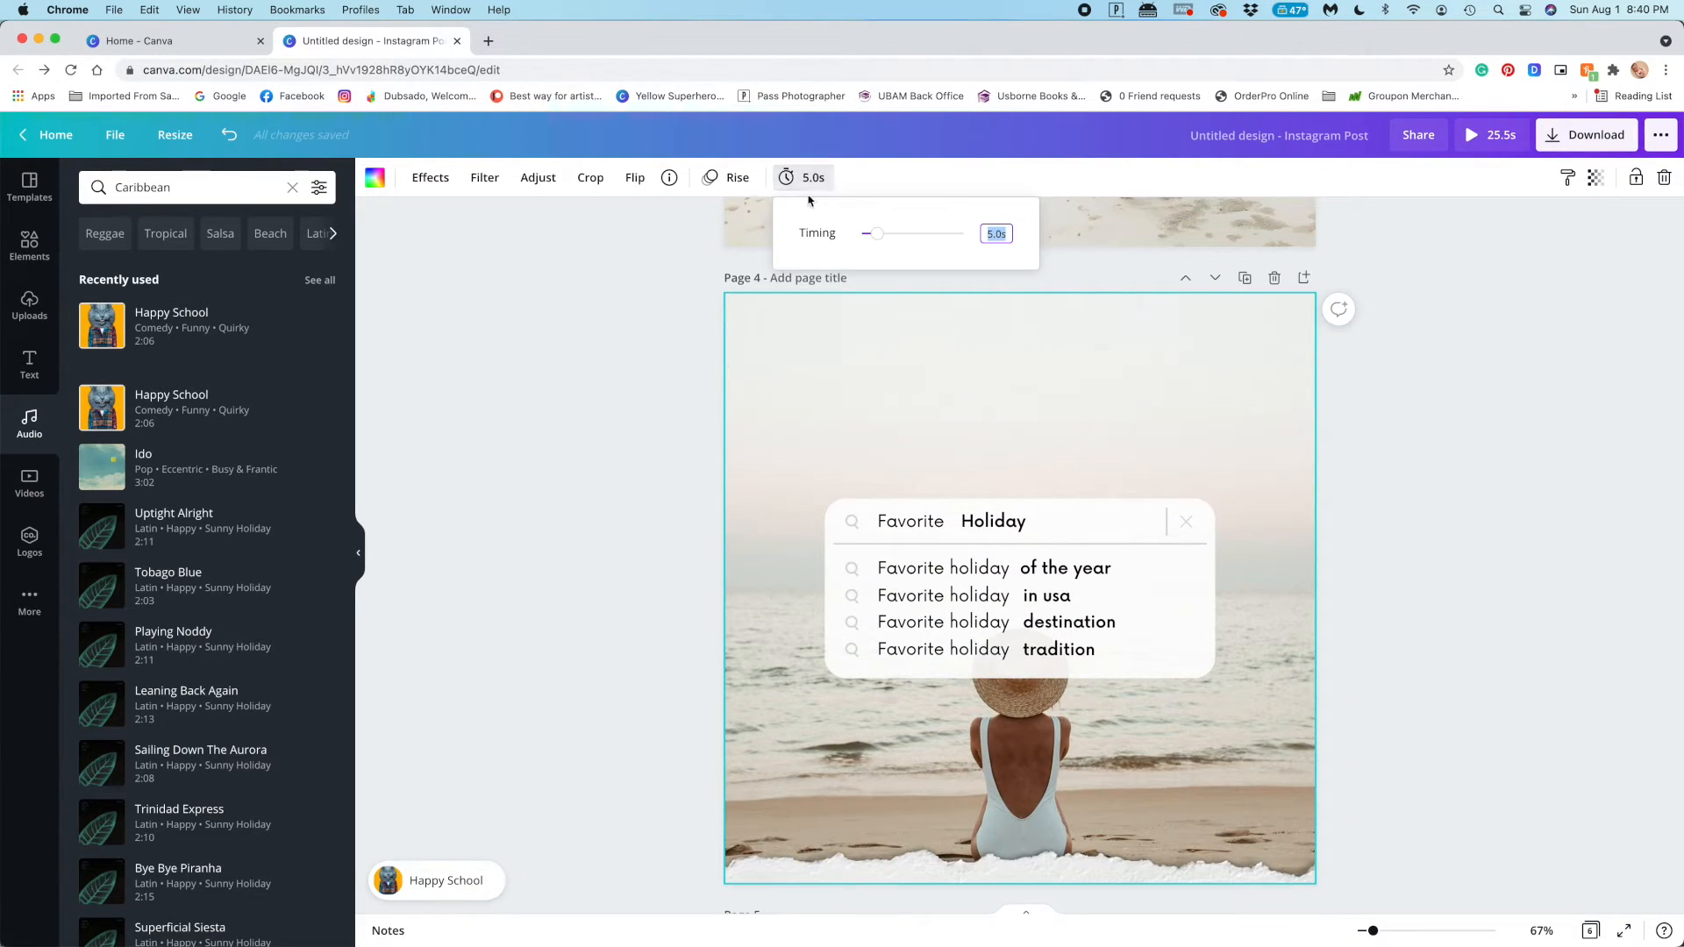
pyautogui.click(644, 309)
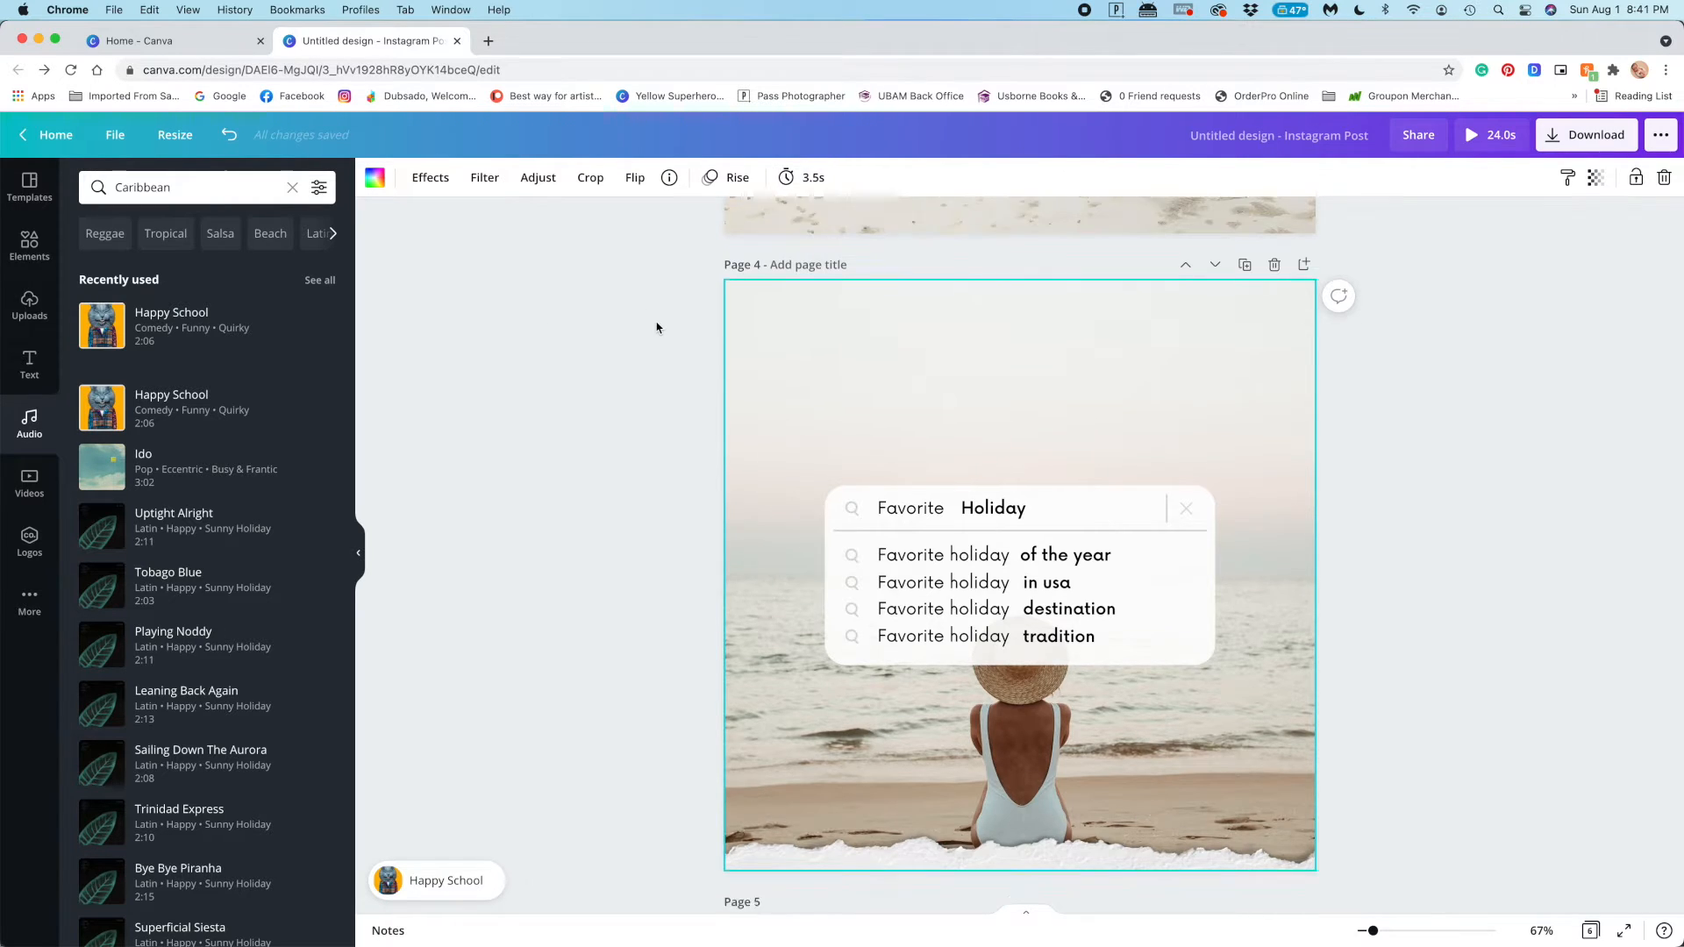
# Set the timing of page 5, "My Summer Memories", to 3.0 seconds and of page 4 to 2.5 seconds
pyautogui.scroll(-6, 654, 327)
pyautogui.click(822, 266)
pyautogui.click(842, 179)
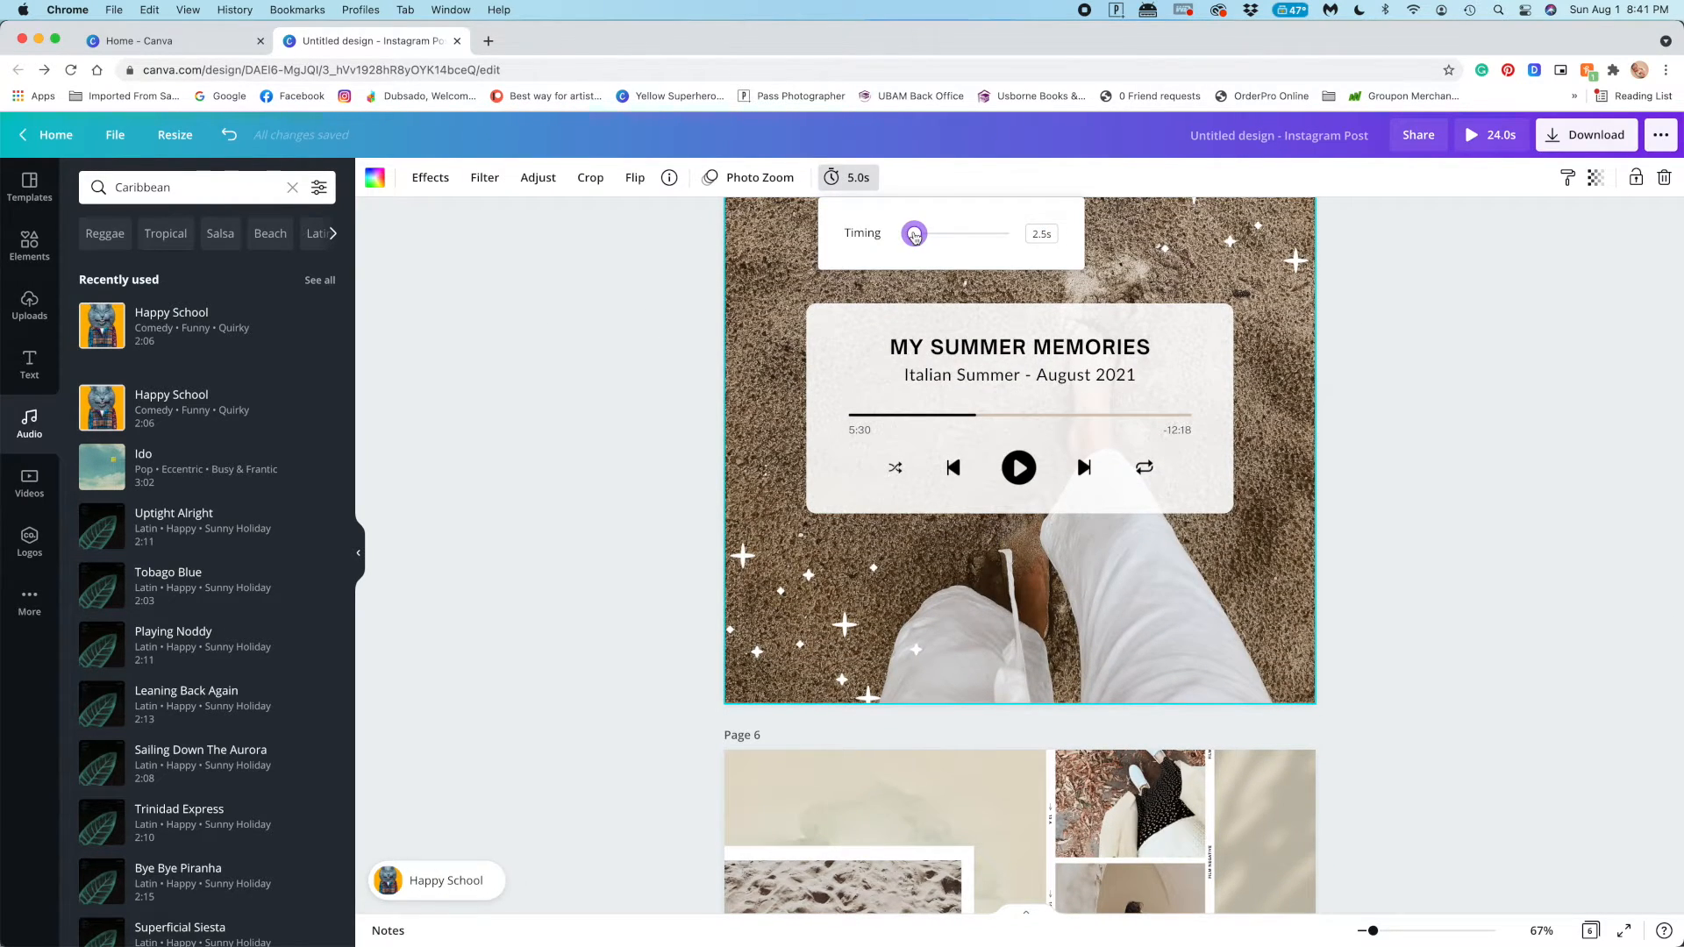
pyautogui.click(687, 297)
pyautogui.scroll(8, 688, 297)
pyautogui.click(778, 302)
pyautogui.click(803, 179)
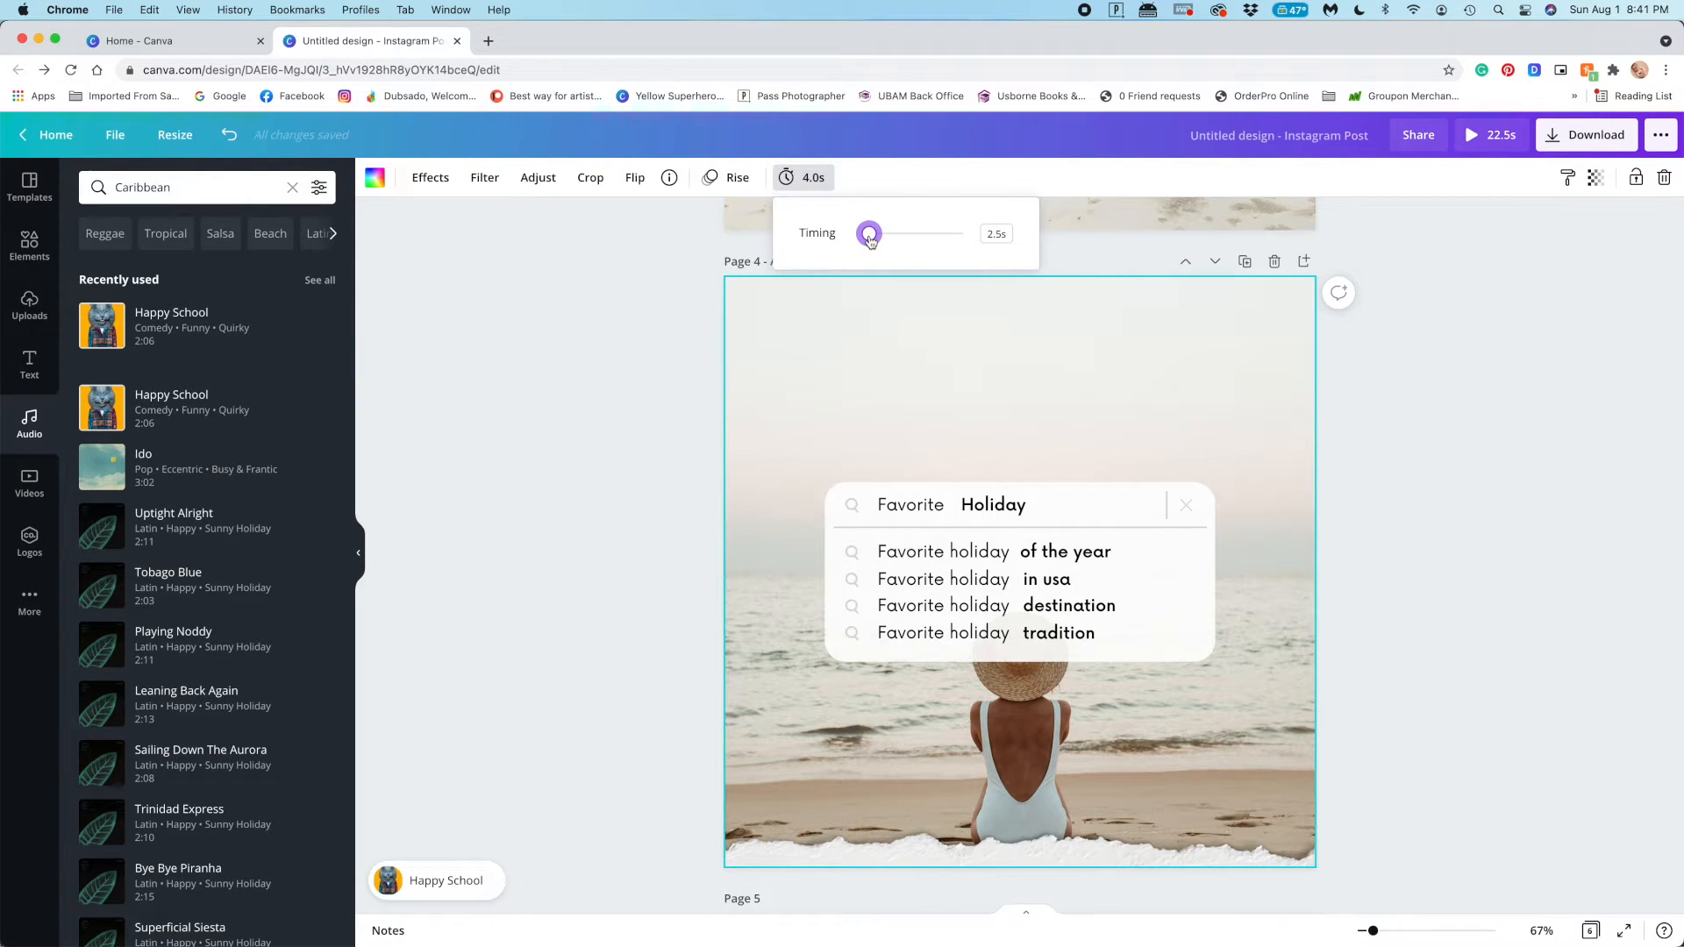
pyautogui.click(581, 316)
# Set the timing of page 6, the "Summer Vibes" collage, to 4.0 seconds
pyautogui.scroll(-12, 605, 320)
pyautogui.click(760, 348)
pyautogui.click(535, 458)
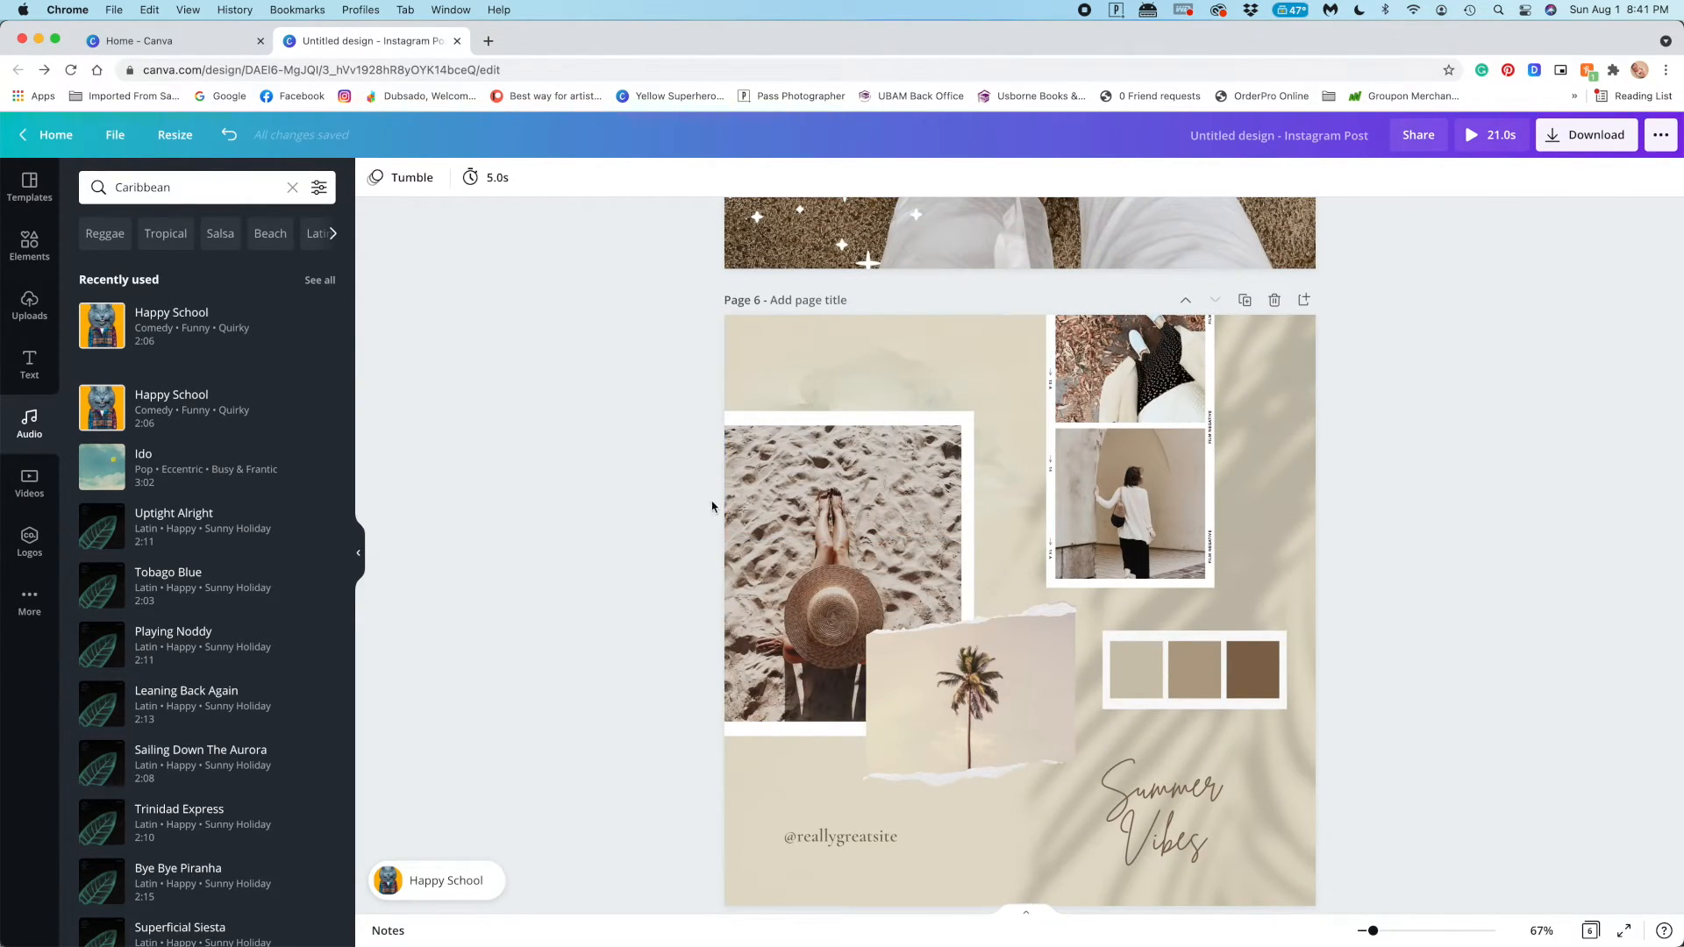
pyautogui.click(492, 178)
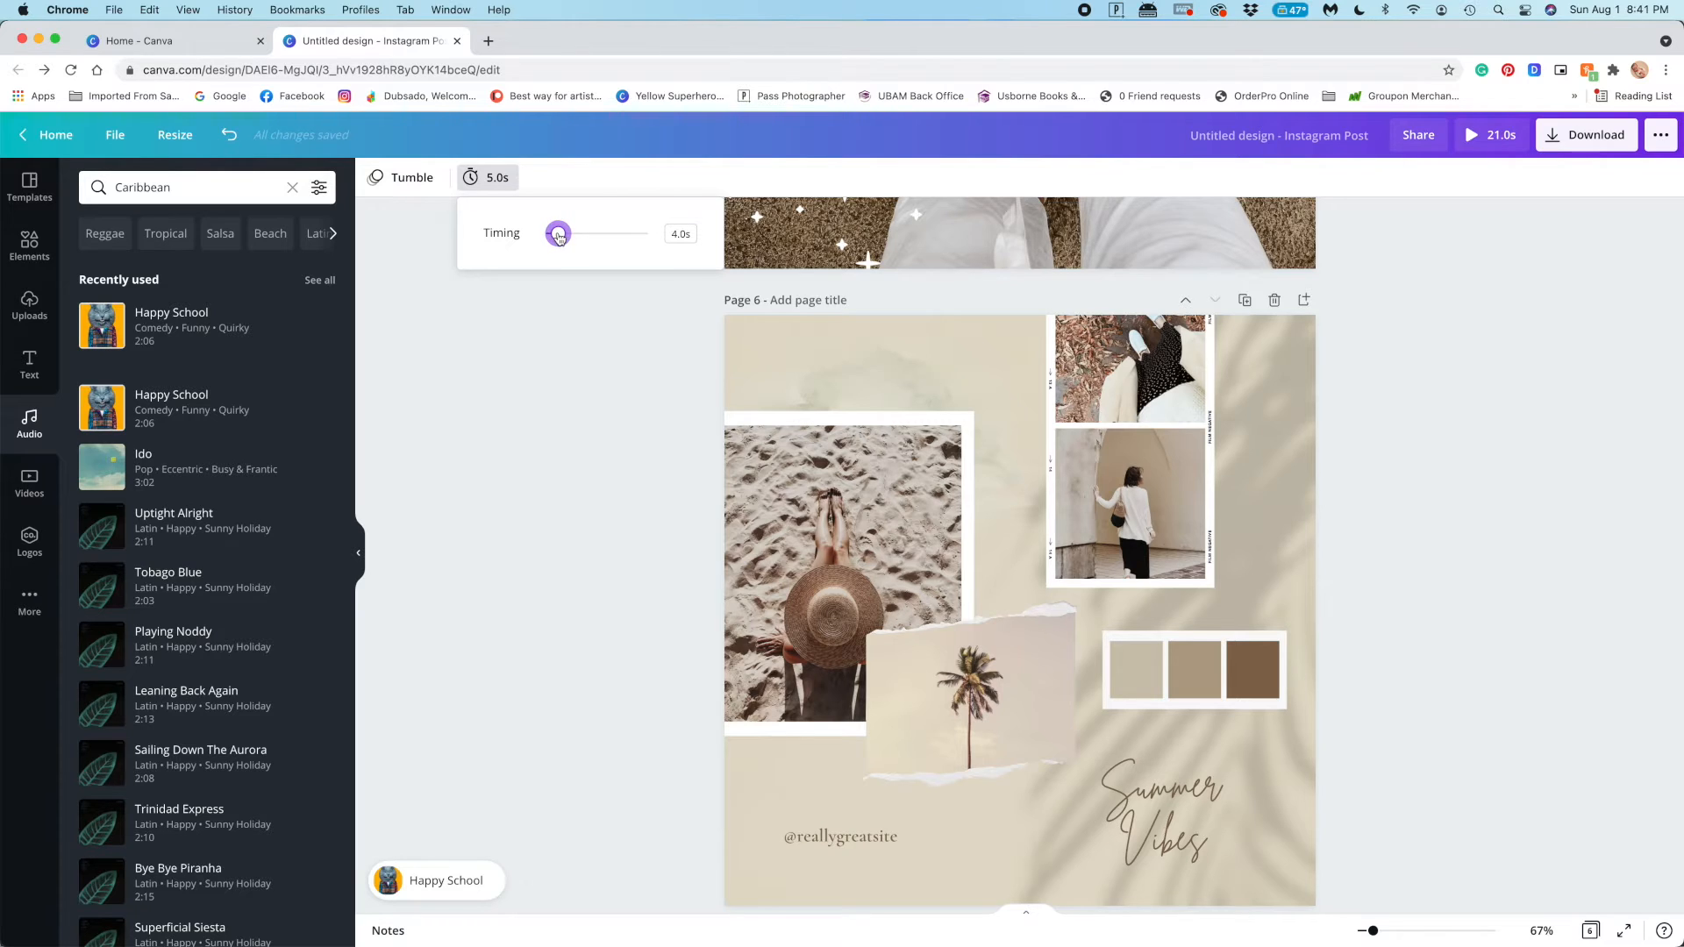
pyautogui.click(516, 351)
# Preview the complete animated post with its music and download all pages as an MP4 video
pyautogui.scroll(-2, 517, 351)
pyautogui.scroll(10, 656, 265)
pyautogui.click(1509, 137)
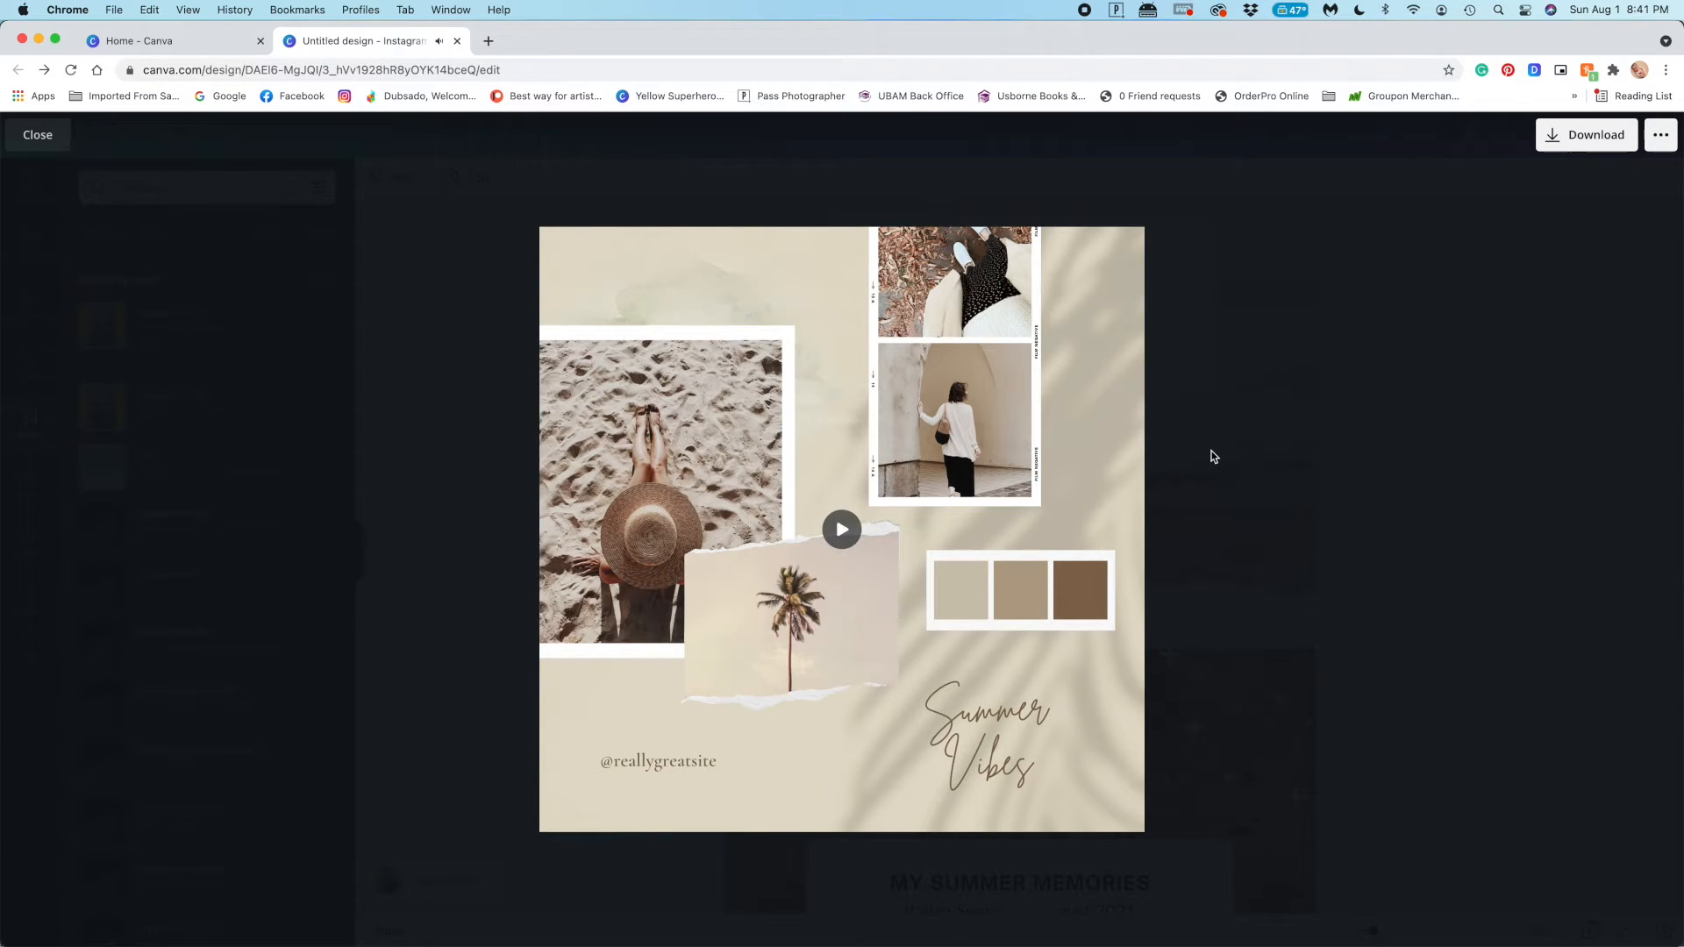
pyautogui.press('Escape')
pyautogui.click(1586, 136)
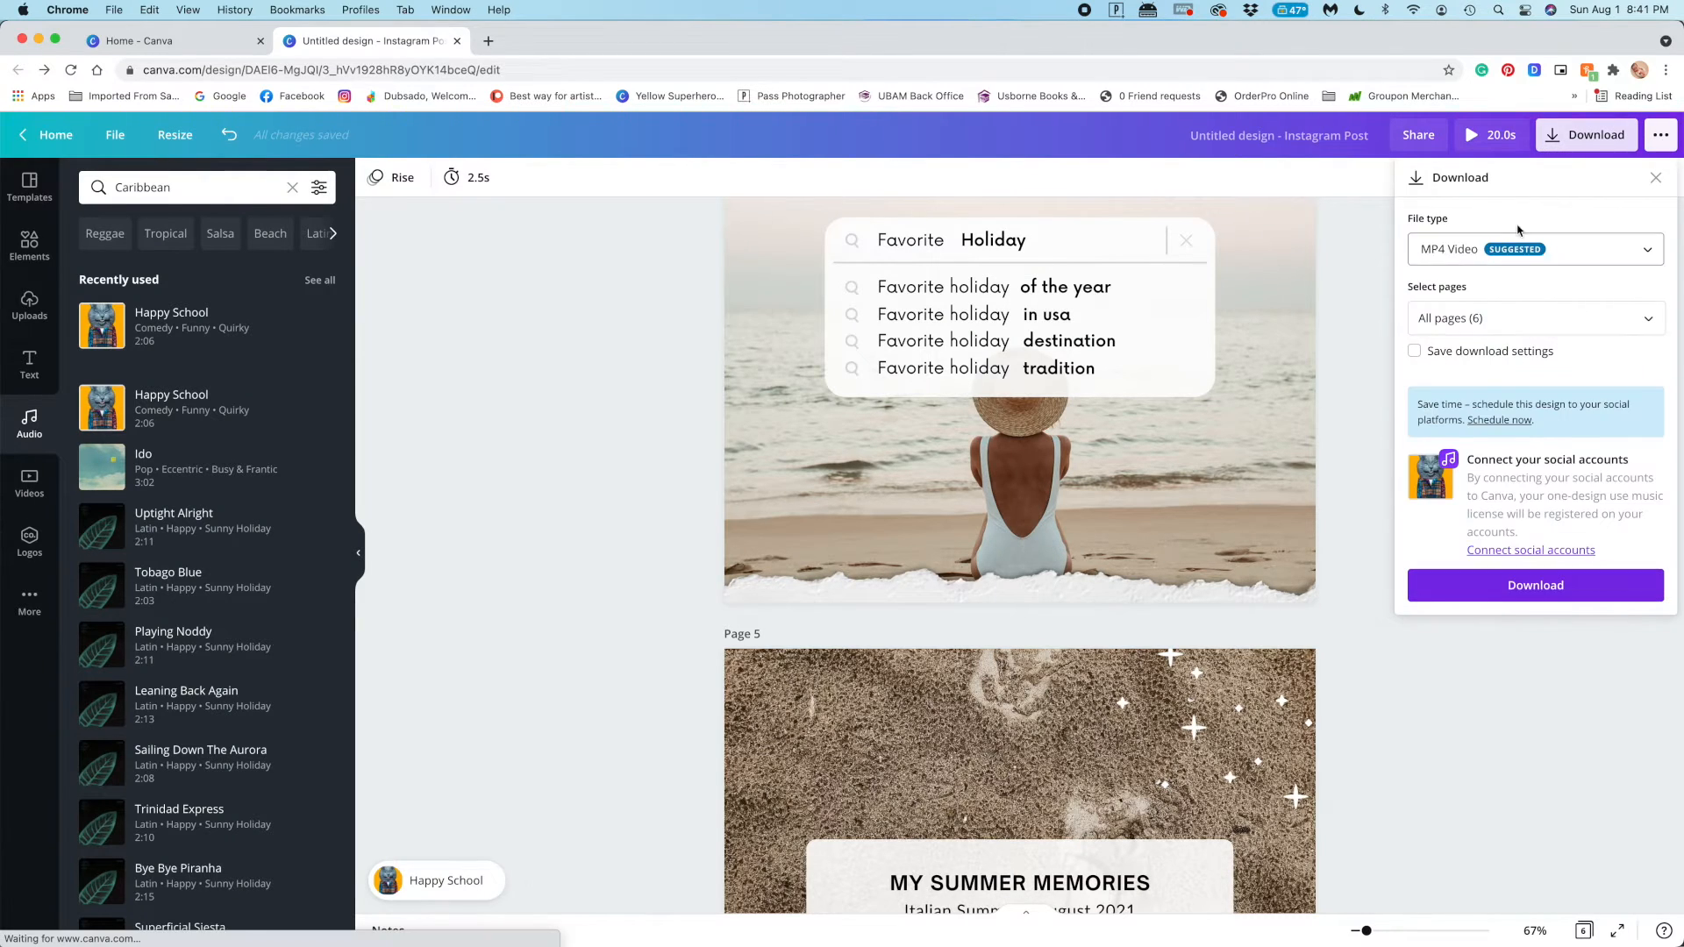
pyautogui.click(1554, 593)
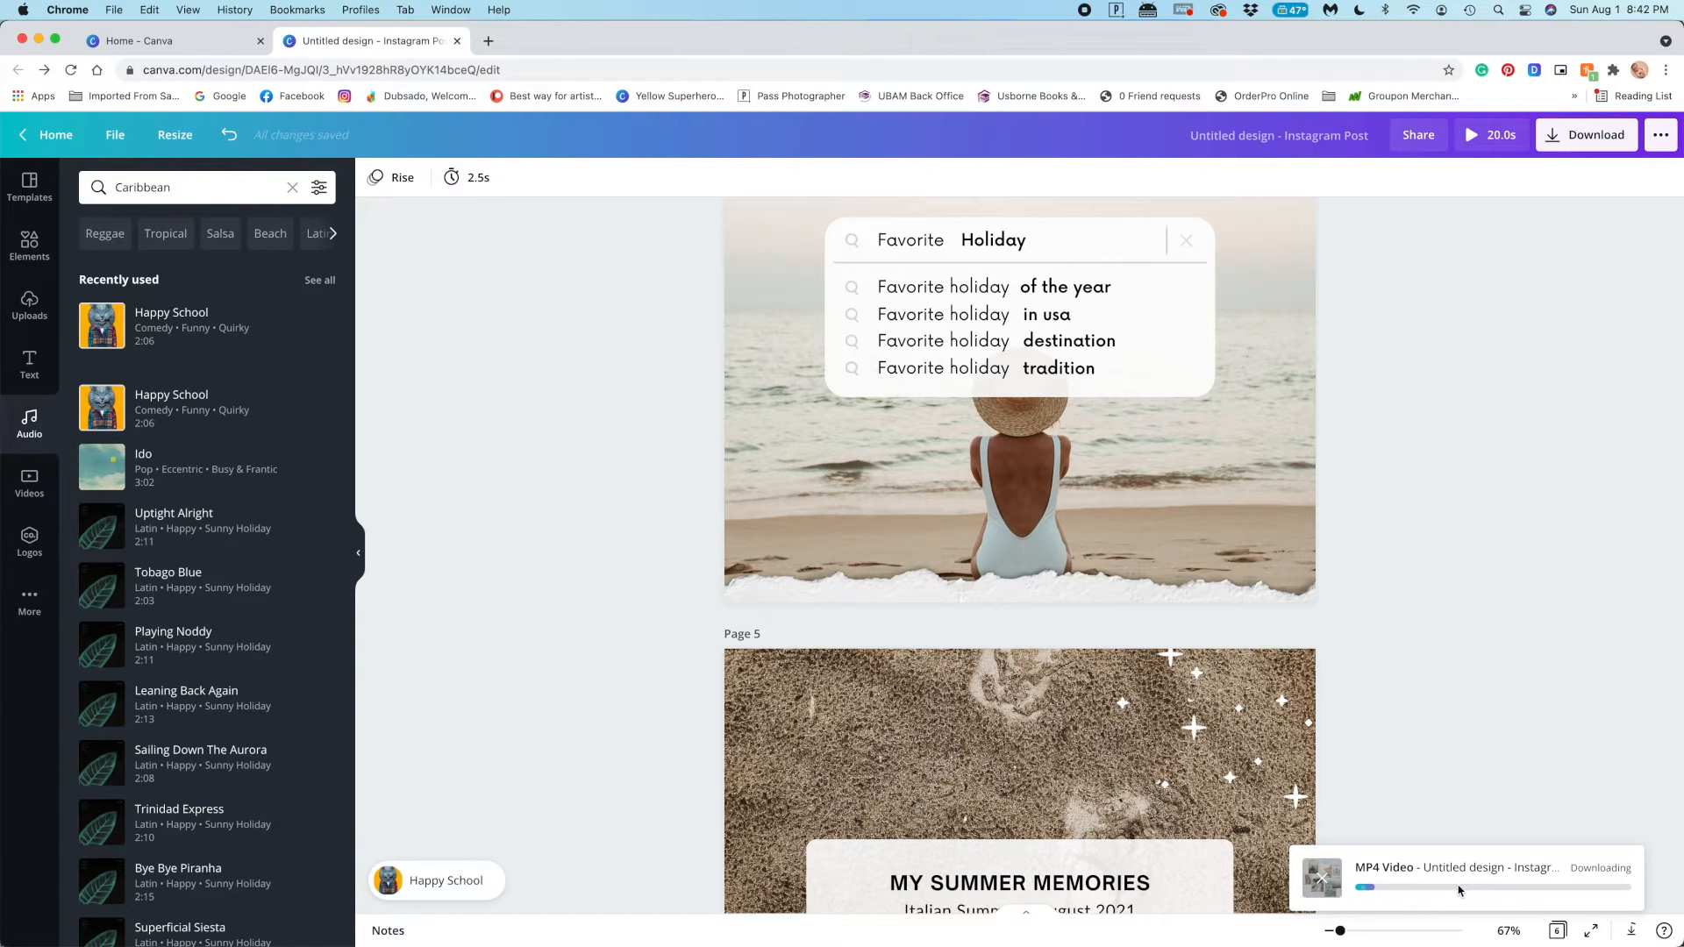
# Create a resized copy of the post in the 1080p video format and look through the copy's pages
pyautogui.scroll(20, 485, 425)
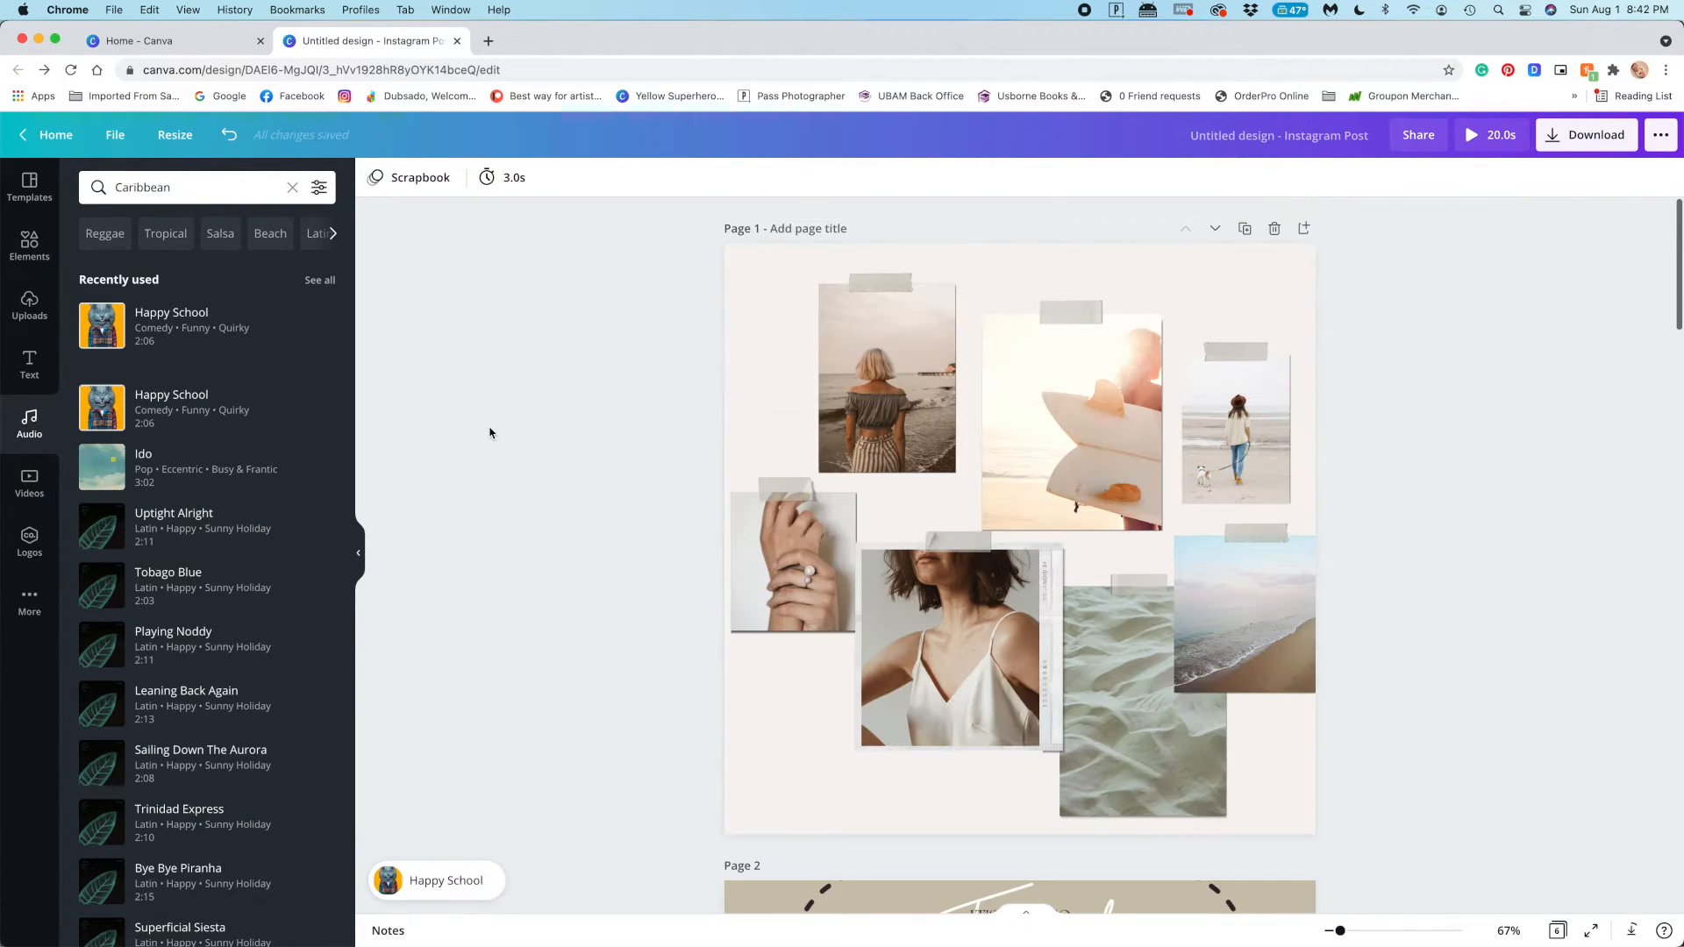
pyautogui.click(175, 135)
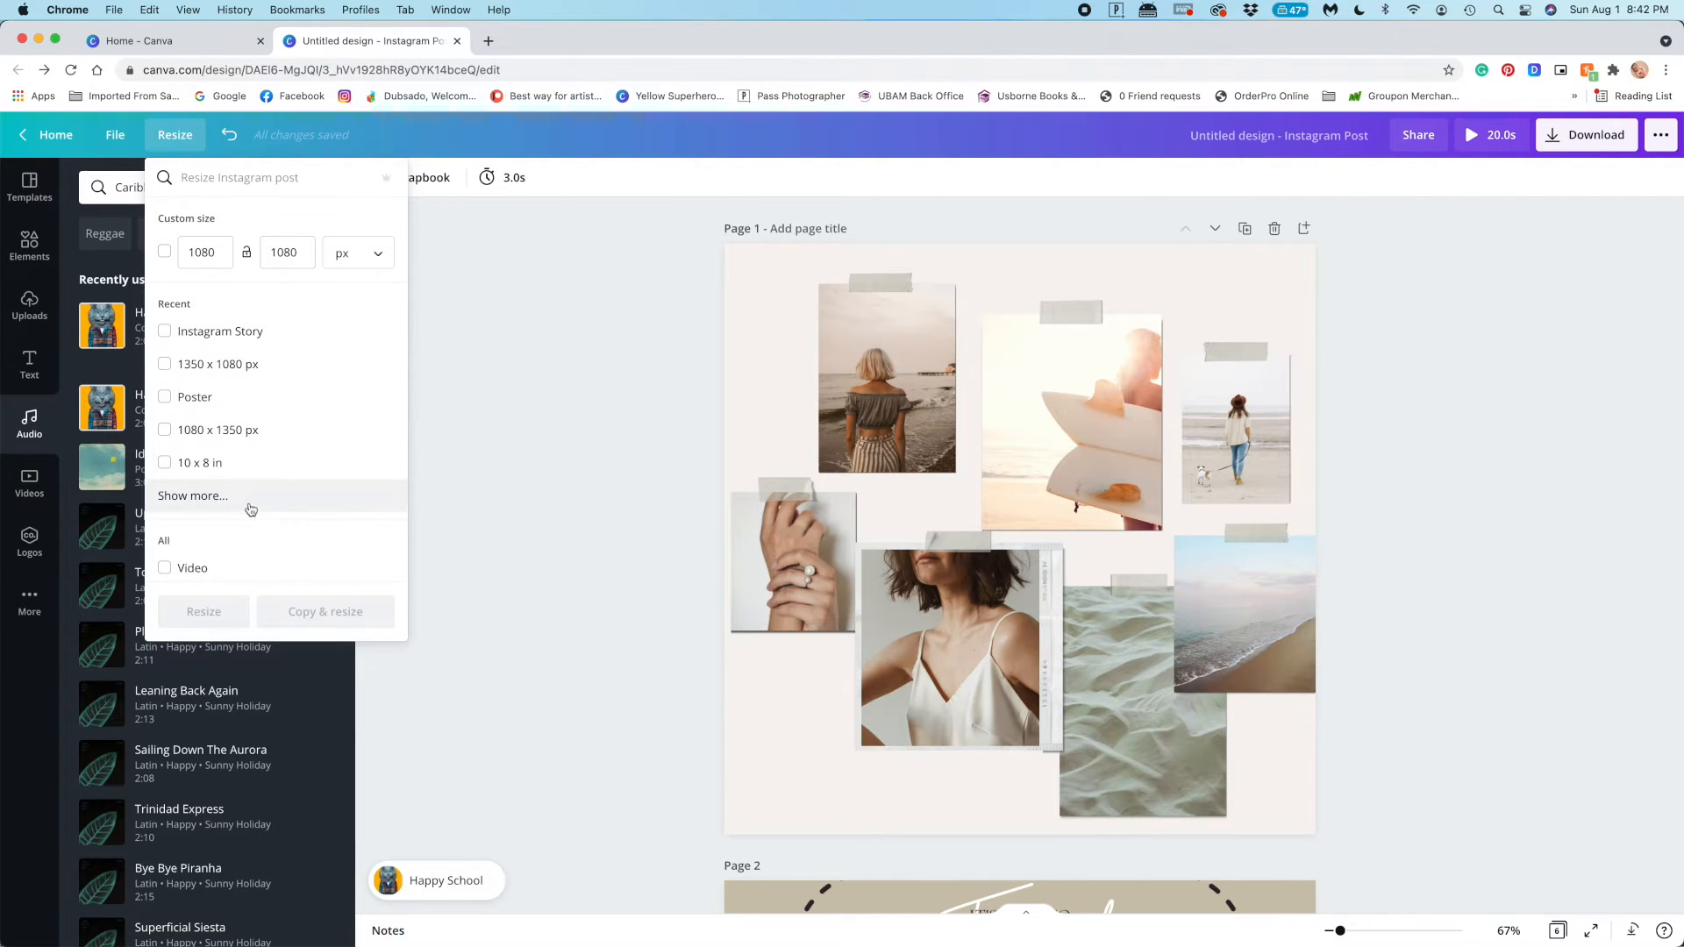
pyautogui.scroll(-3, 237, 478)
pyautogui.click(312, 611)
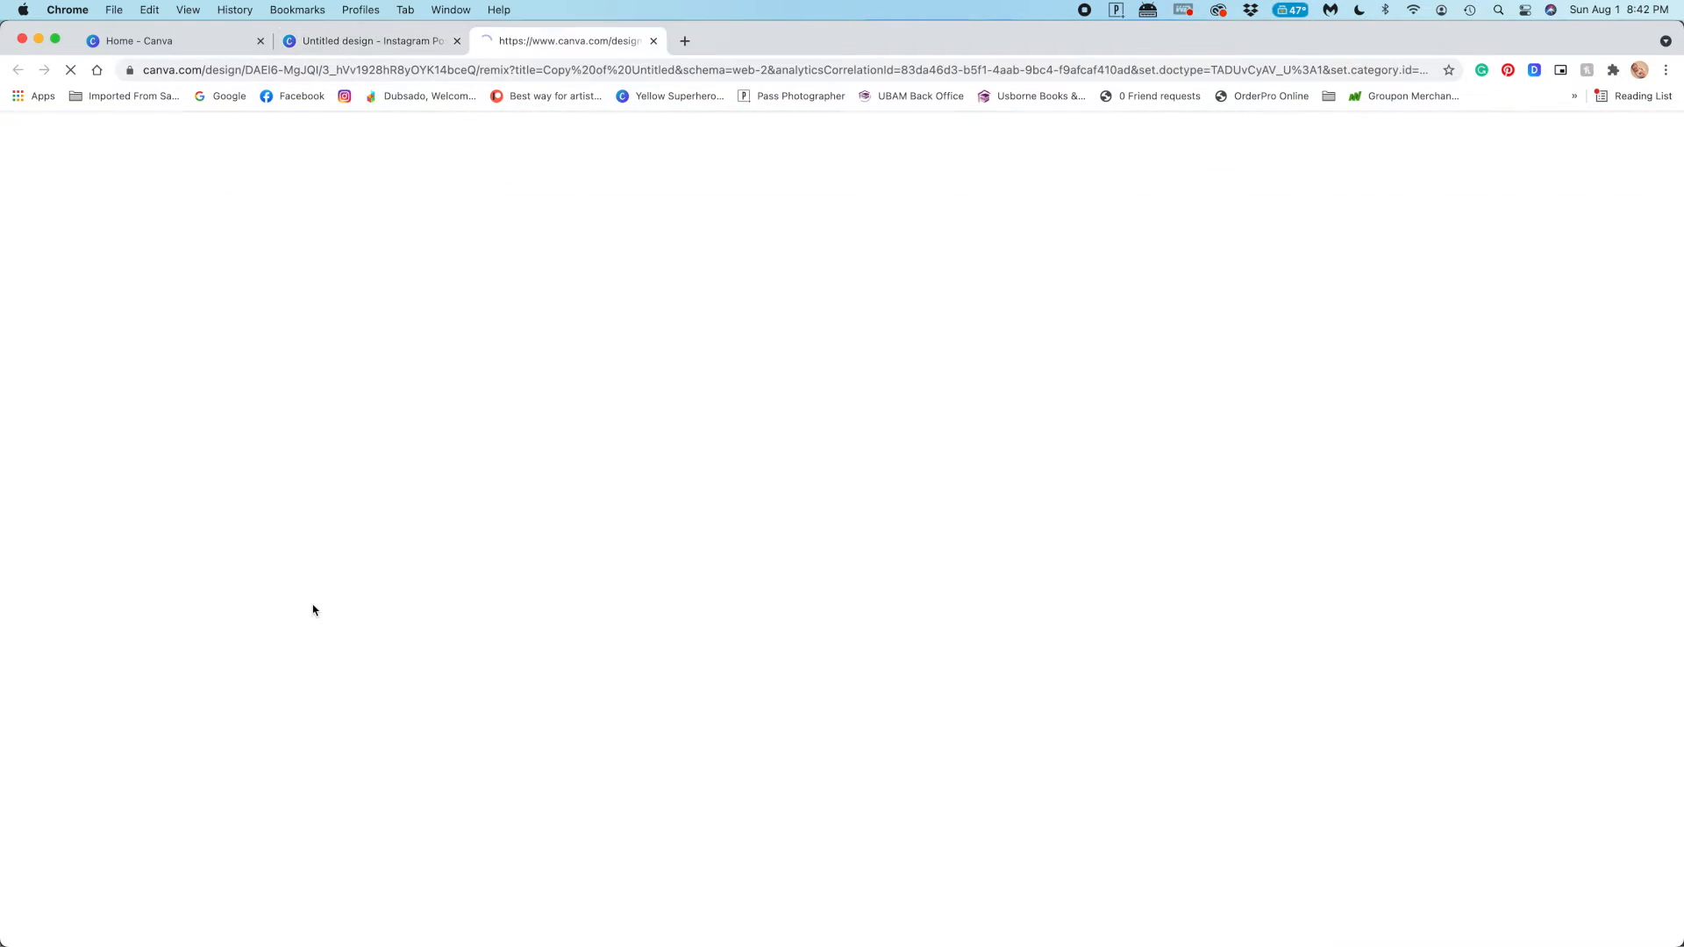
pyautogui.scroll(-15, 807, 691)
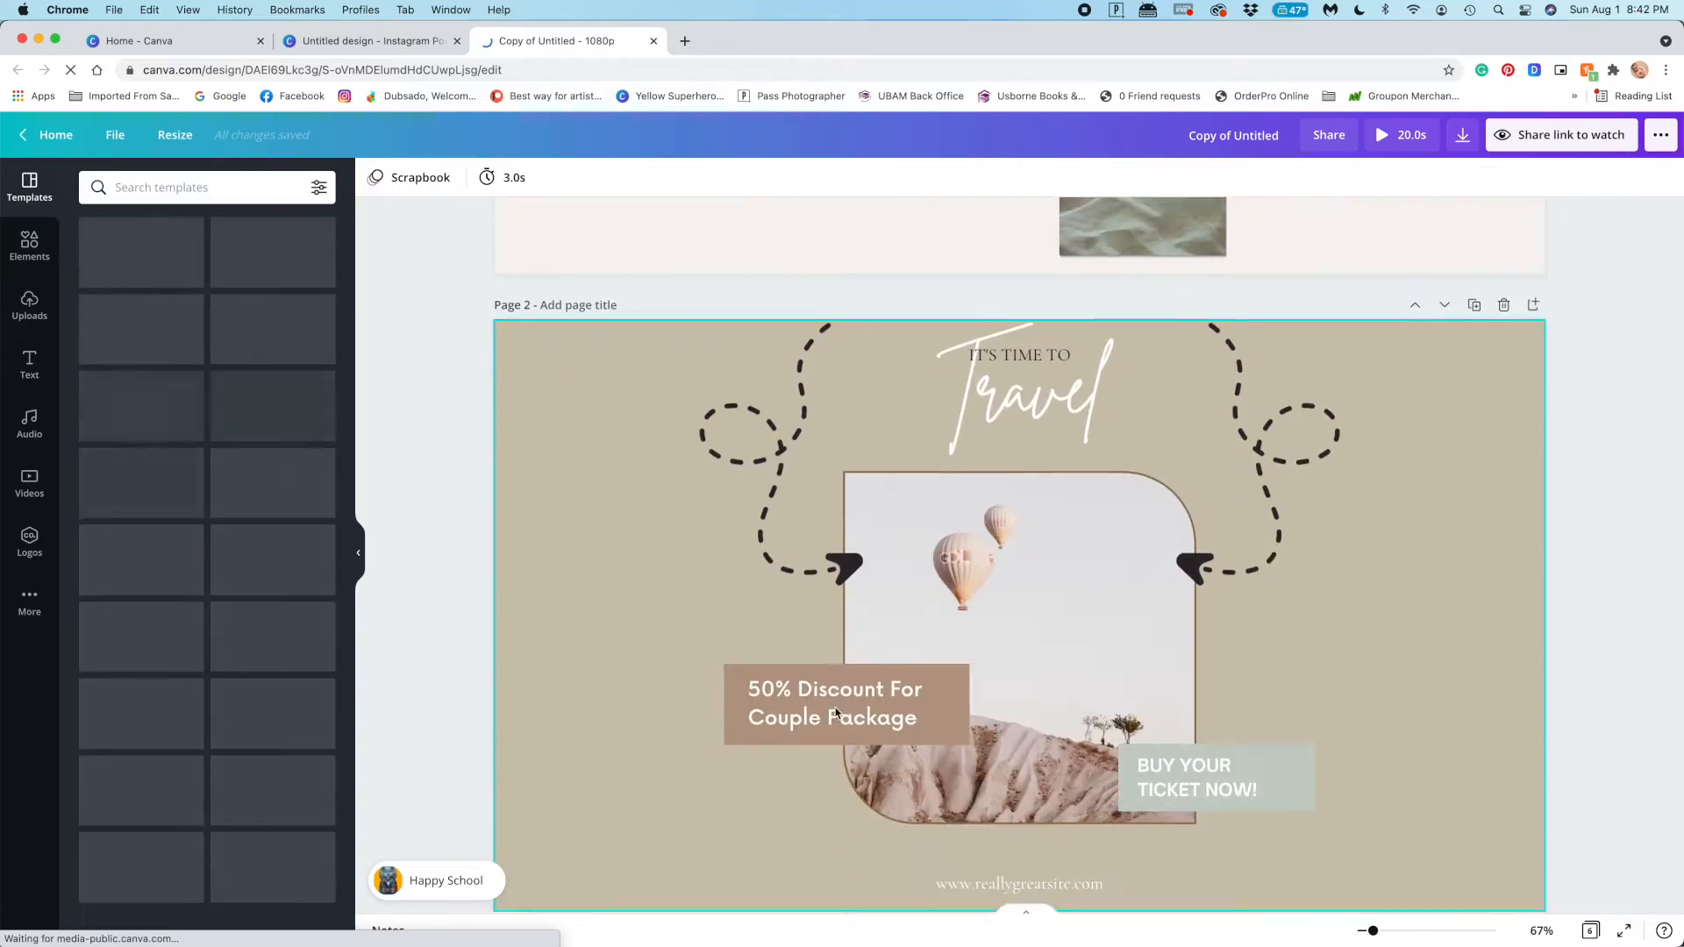
pyautogui.scroll(-10, 845, 712)
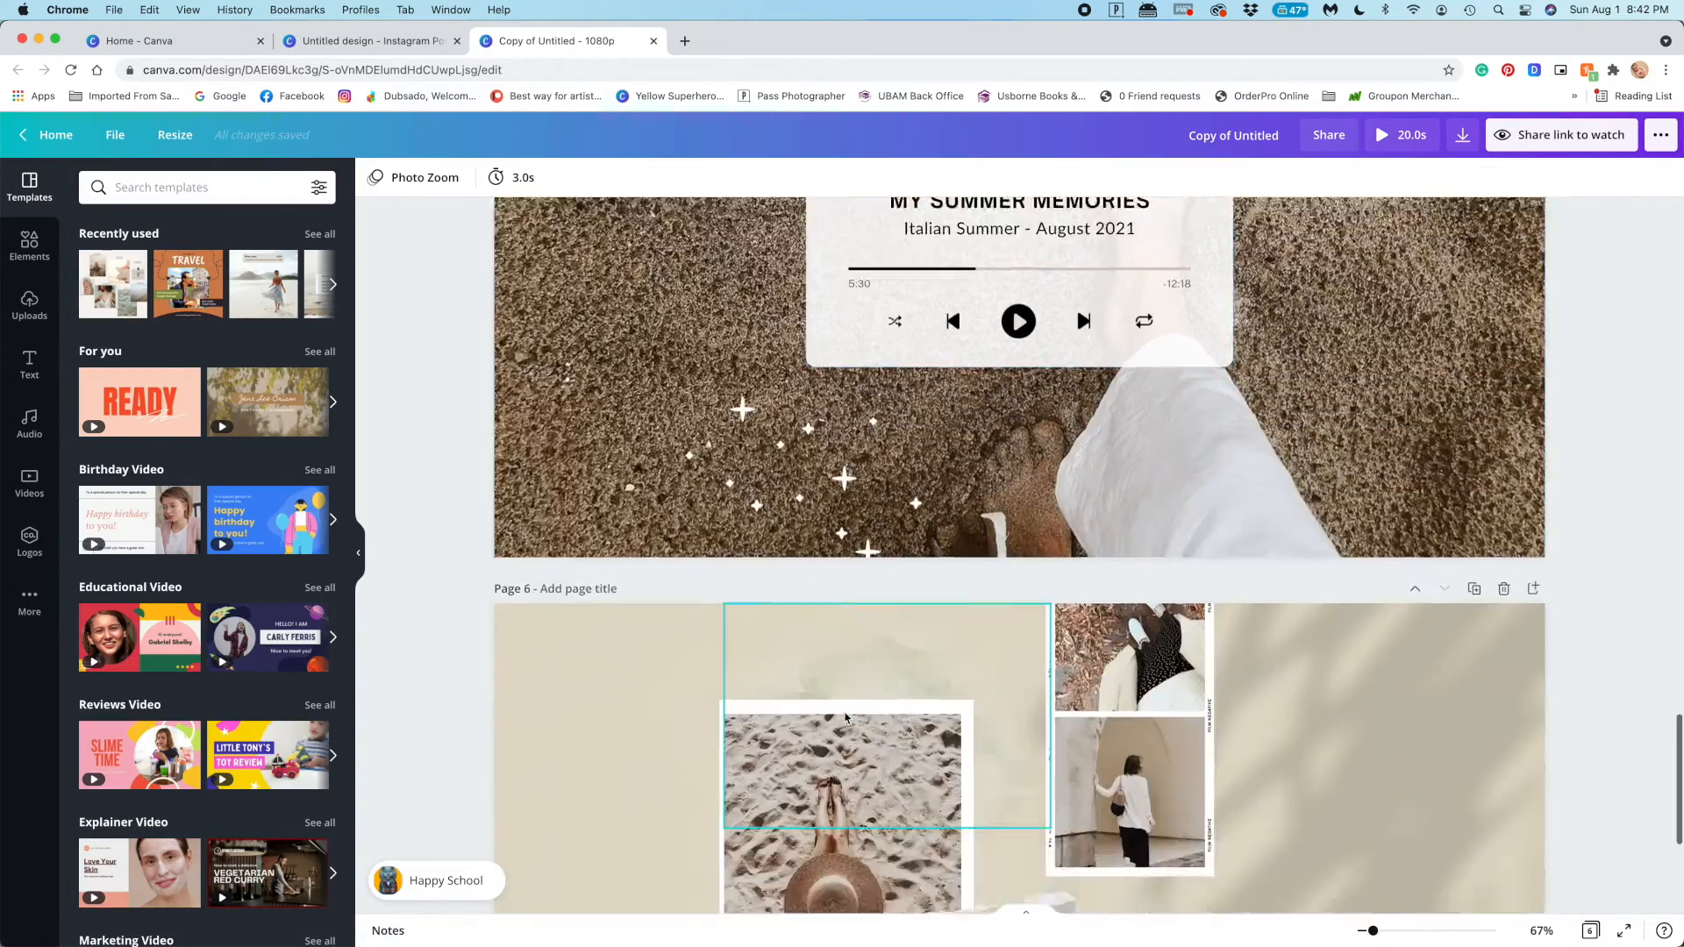
# Preview the whole 1080p copy, dismissing the browser's download bar, and return to the editor
pyautogui.scroll(20, 1158, 728)
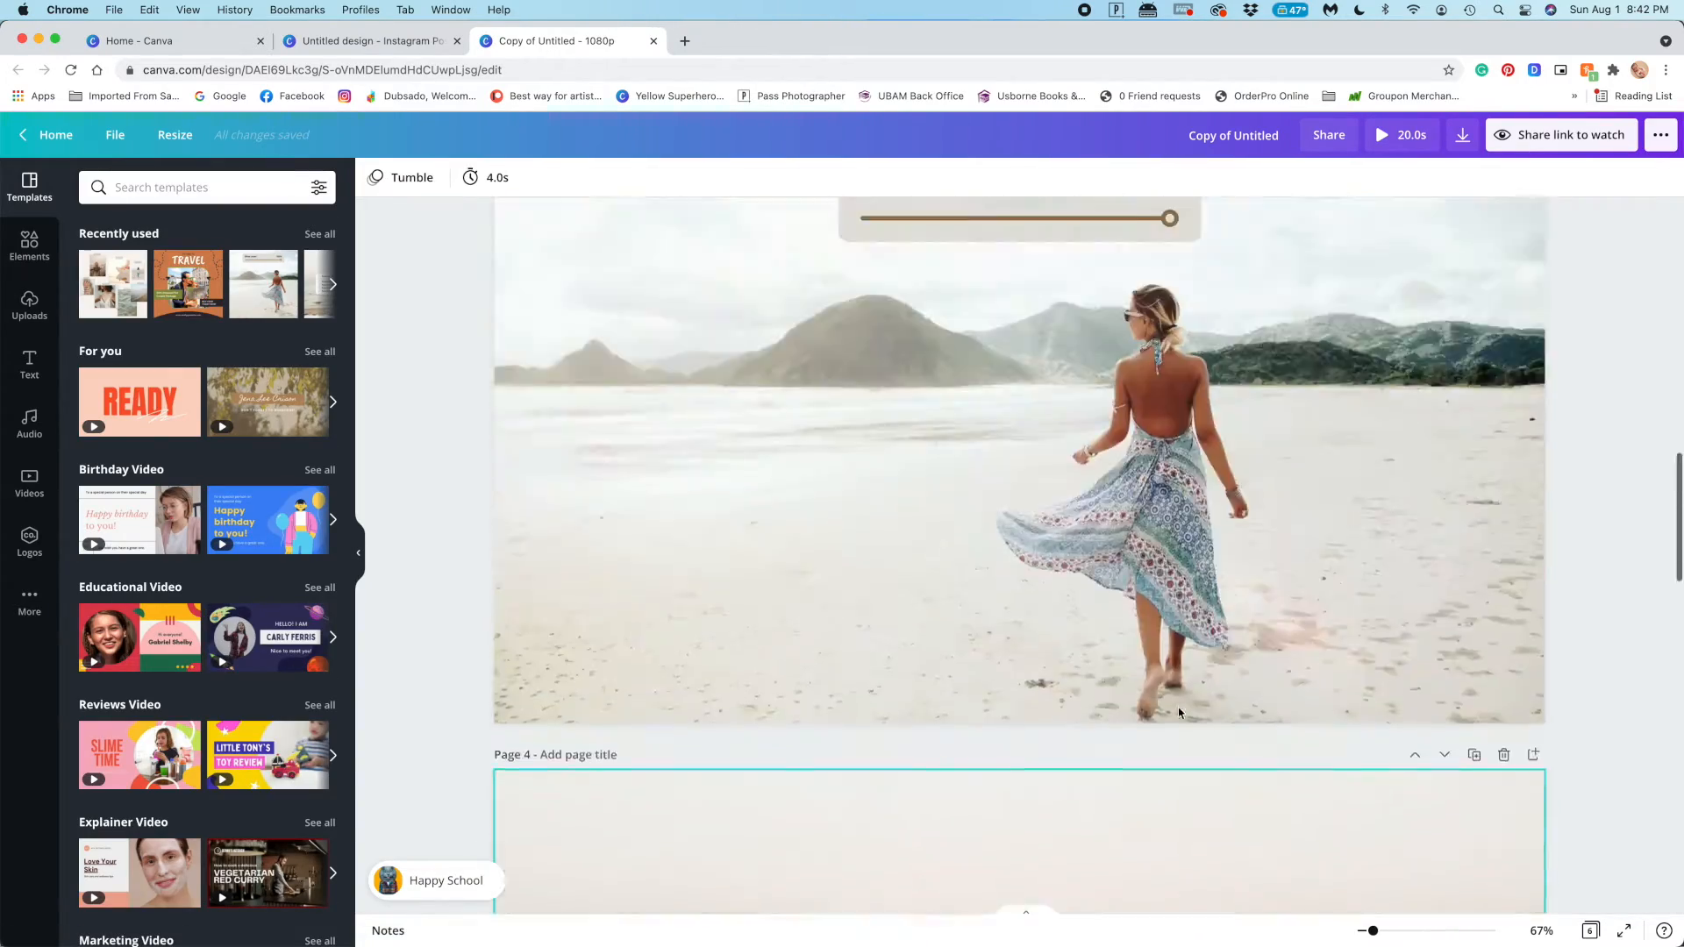
pyautogui.click(1406, 136)
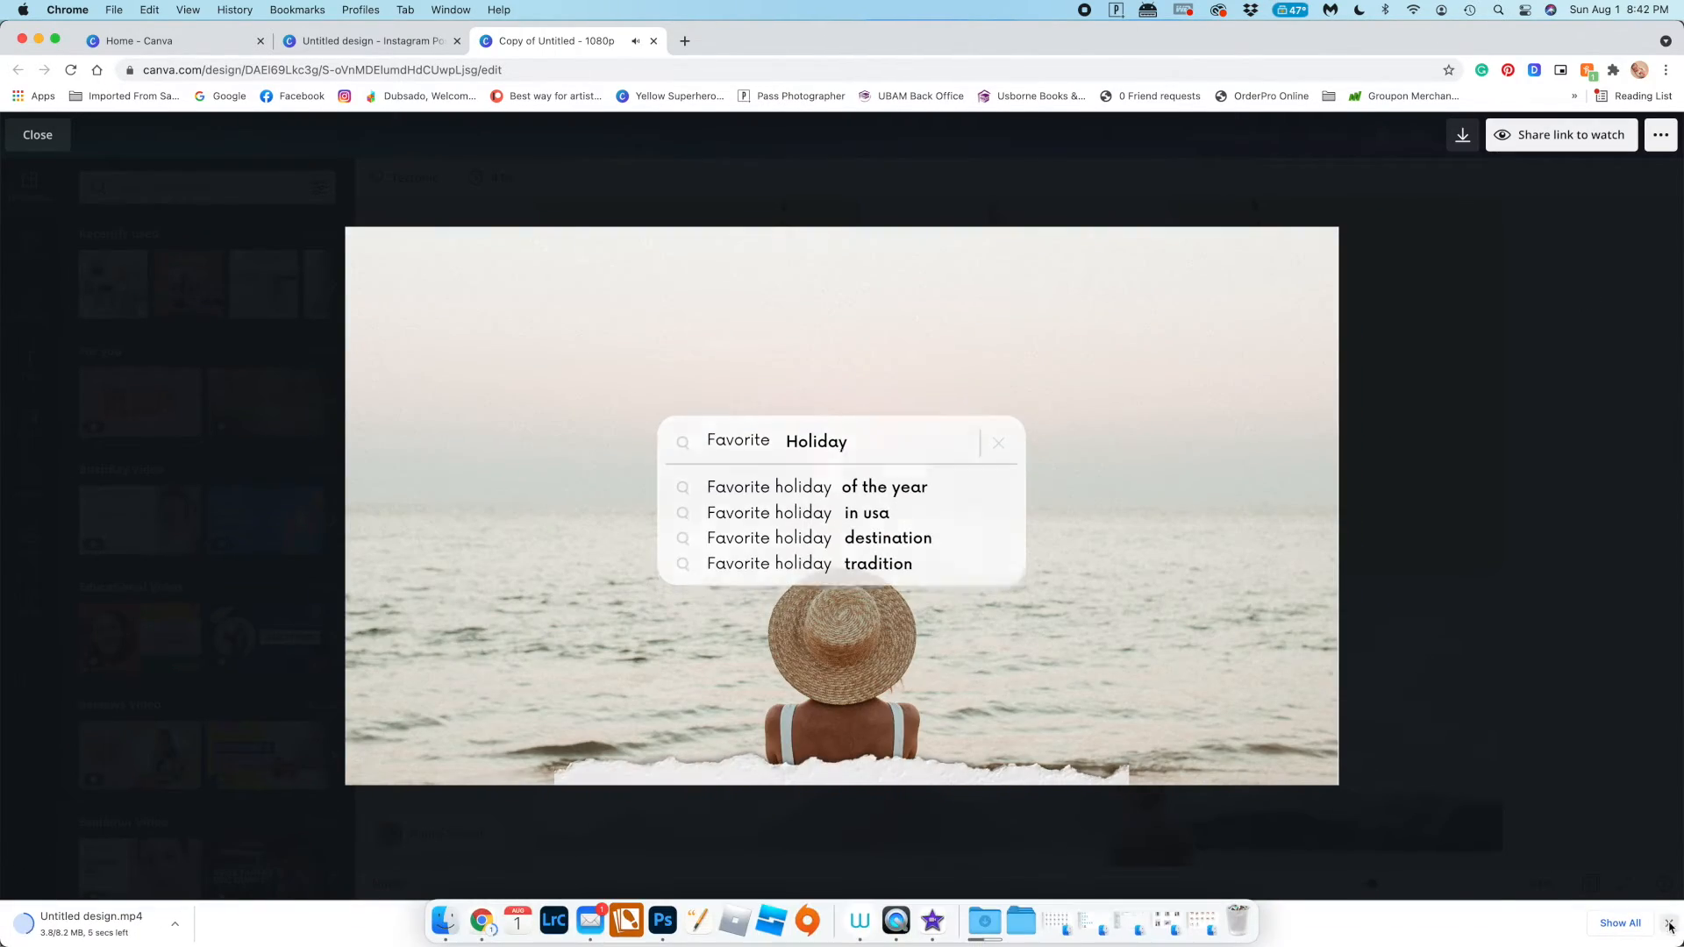
pyautogui.click(1669, 924)
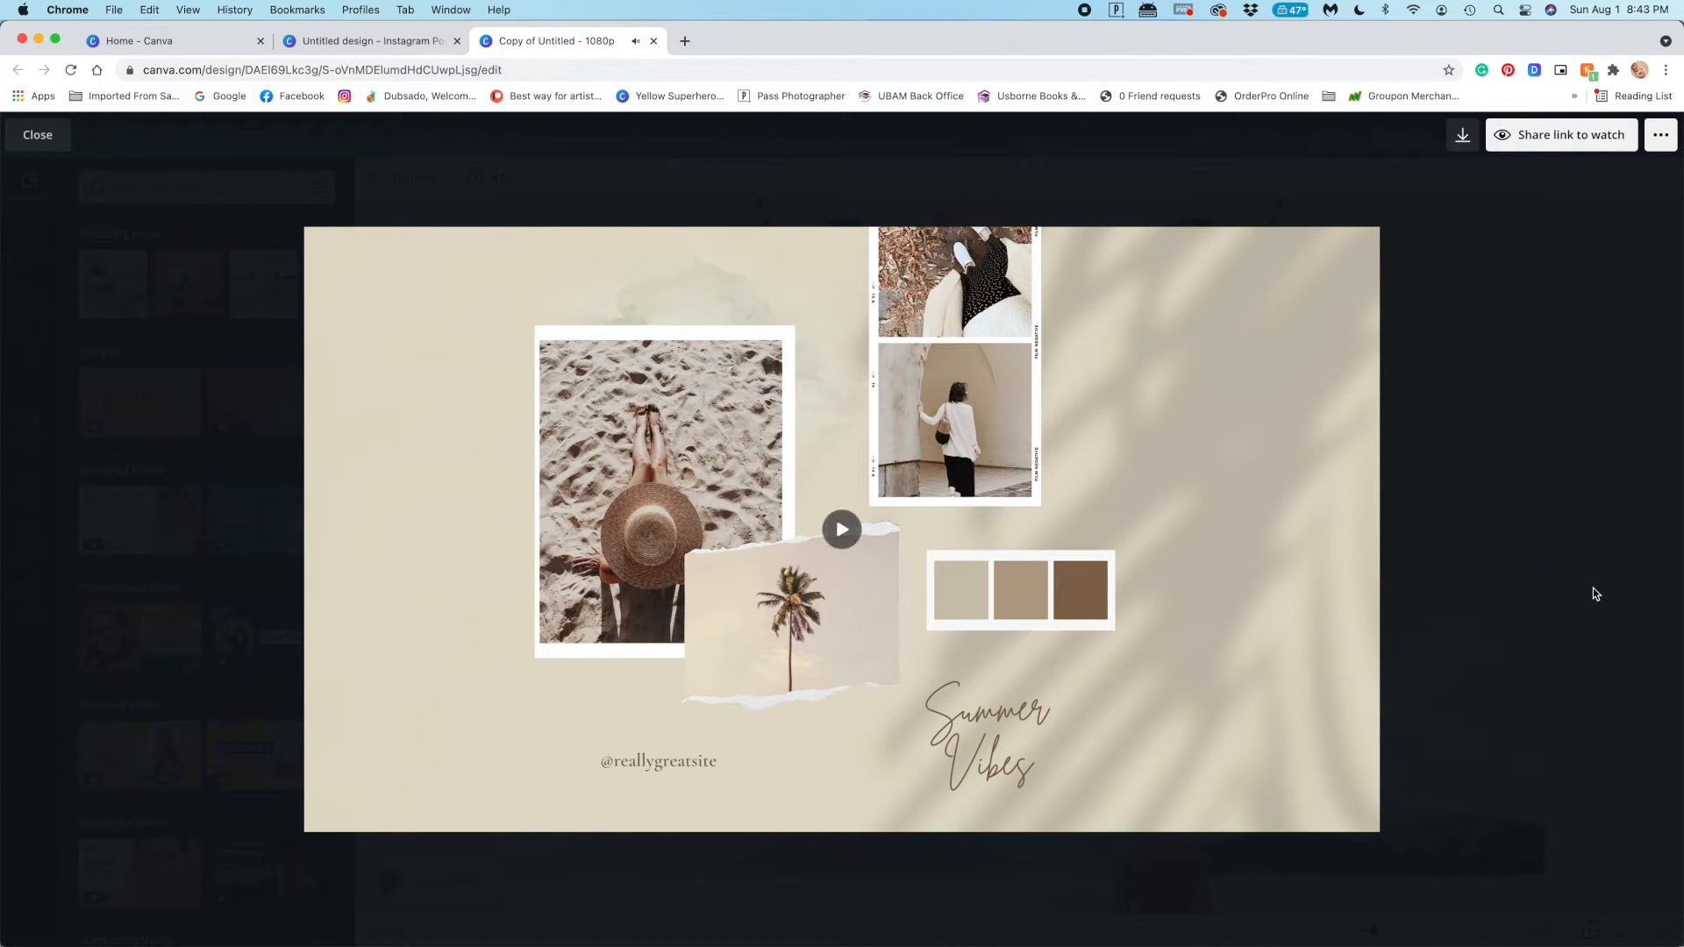
pyautogui.click(1595, 619)
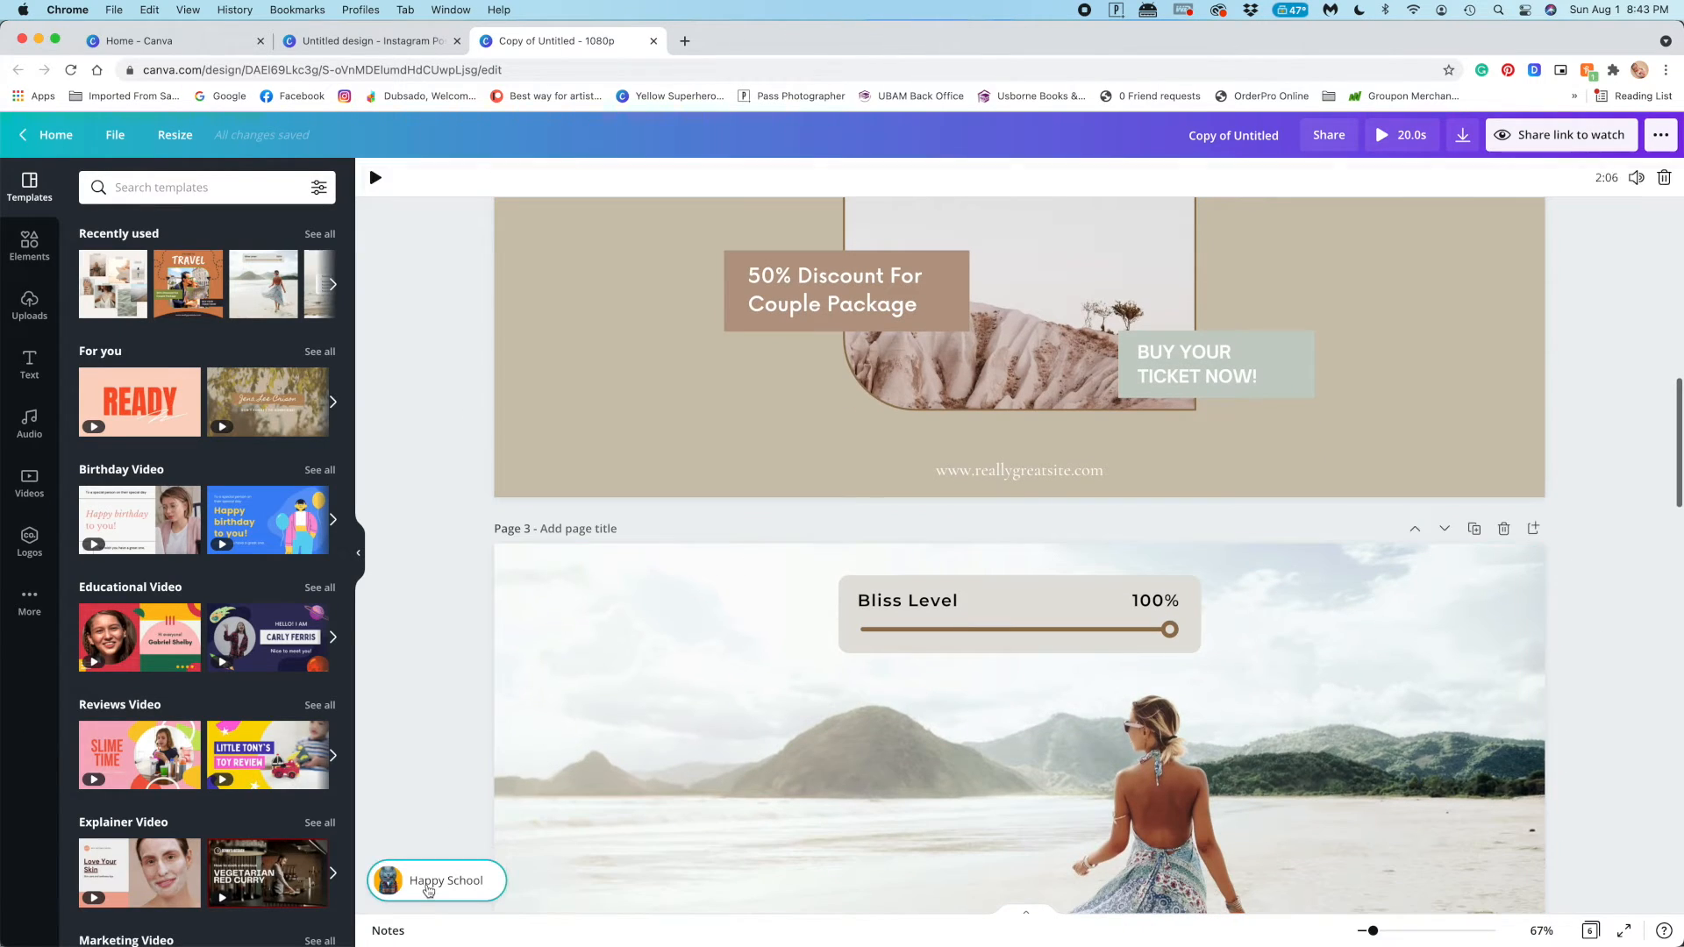
pyautogui.click(1623, 429)
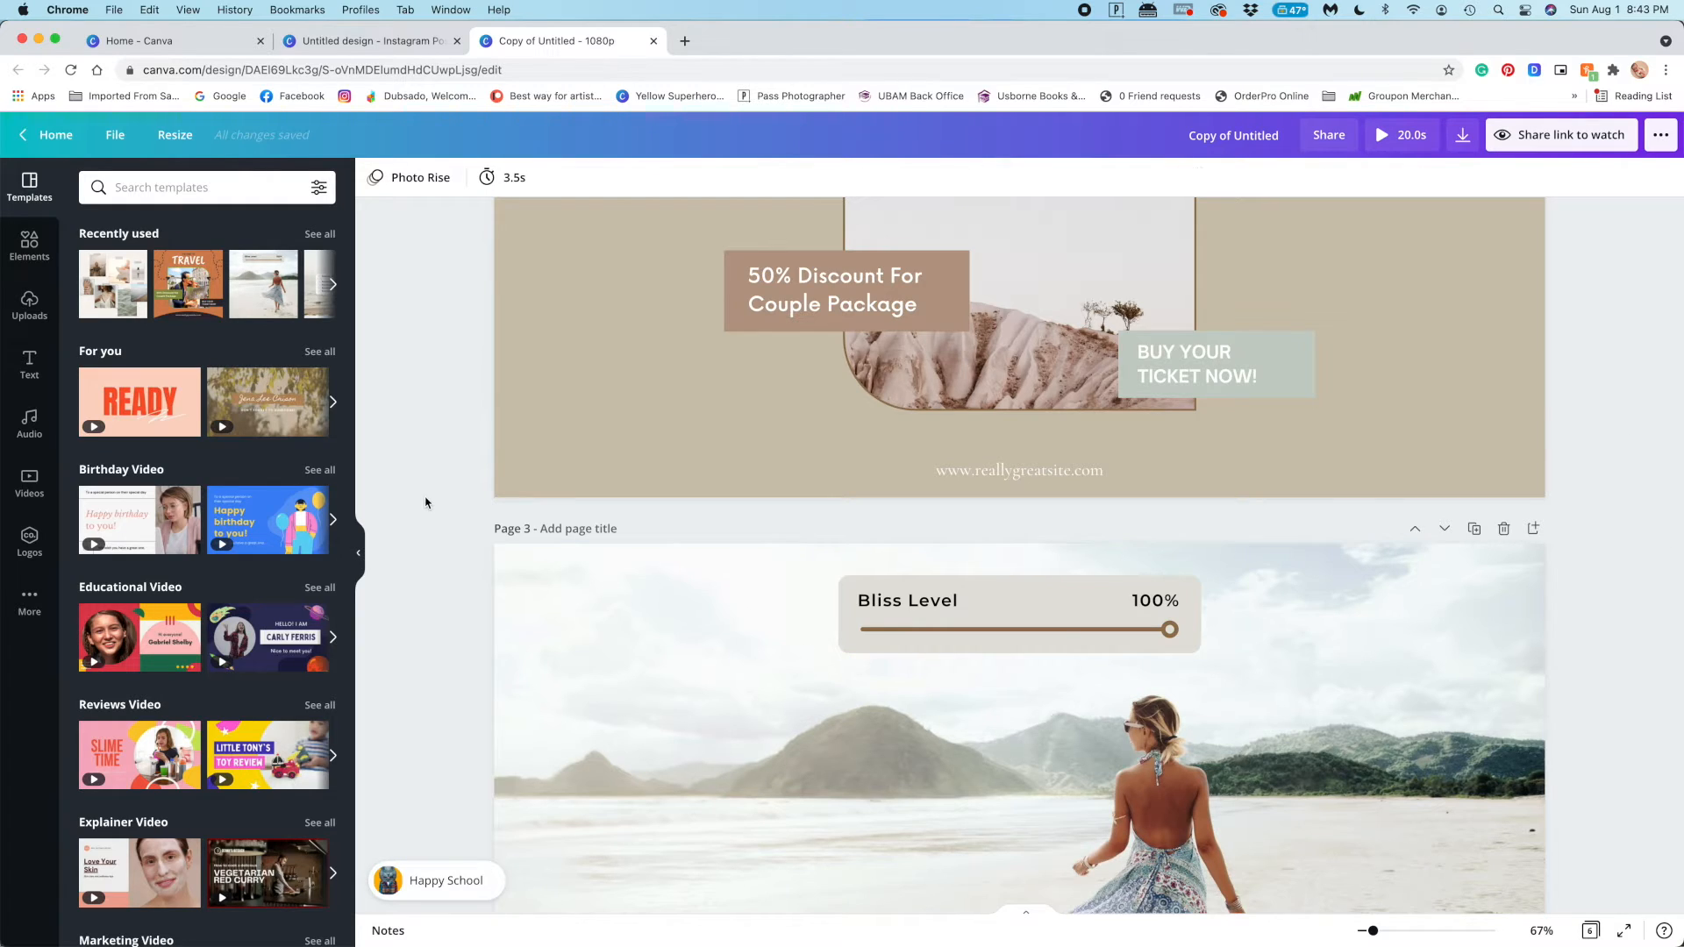
# Download all six pages of the 1080p copy as an MP4 video
pyautogui.scroll(15, 426, 503)
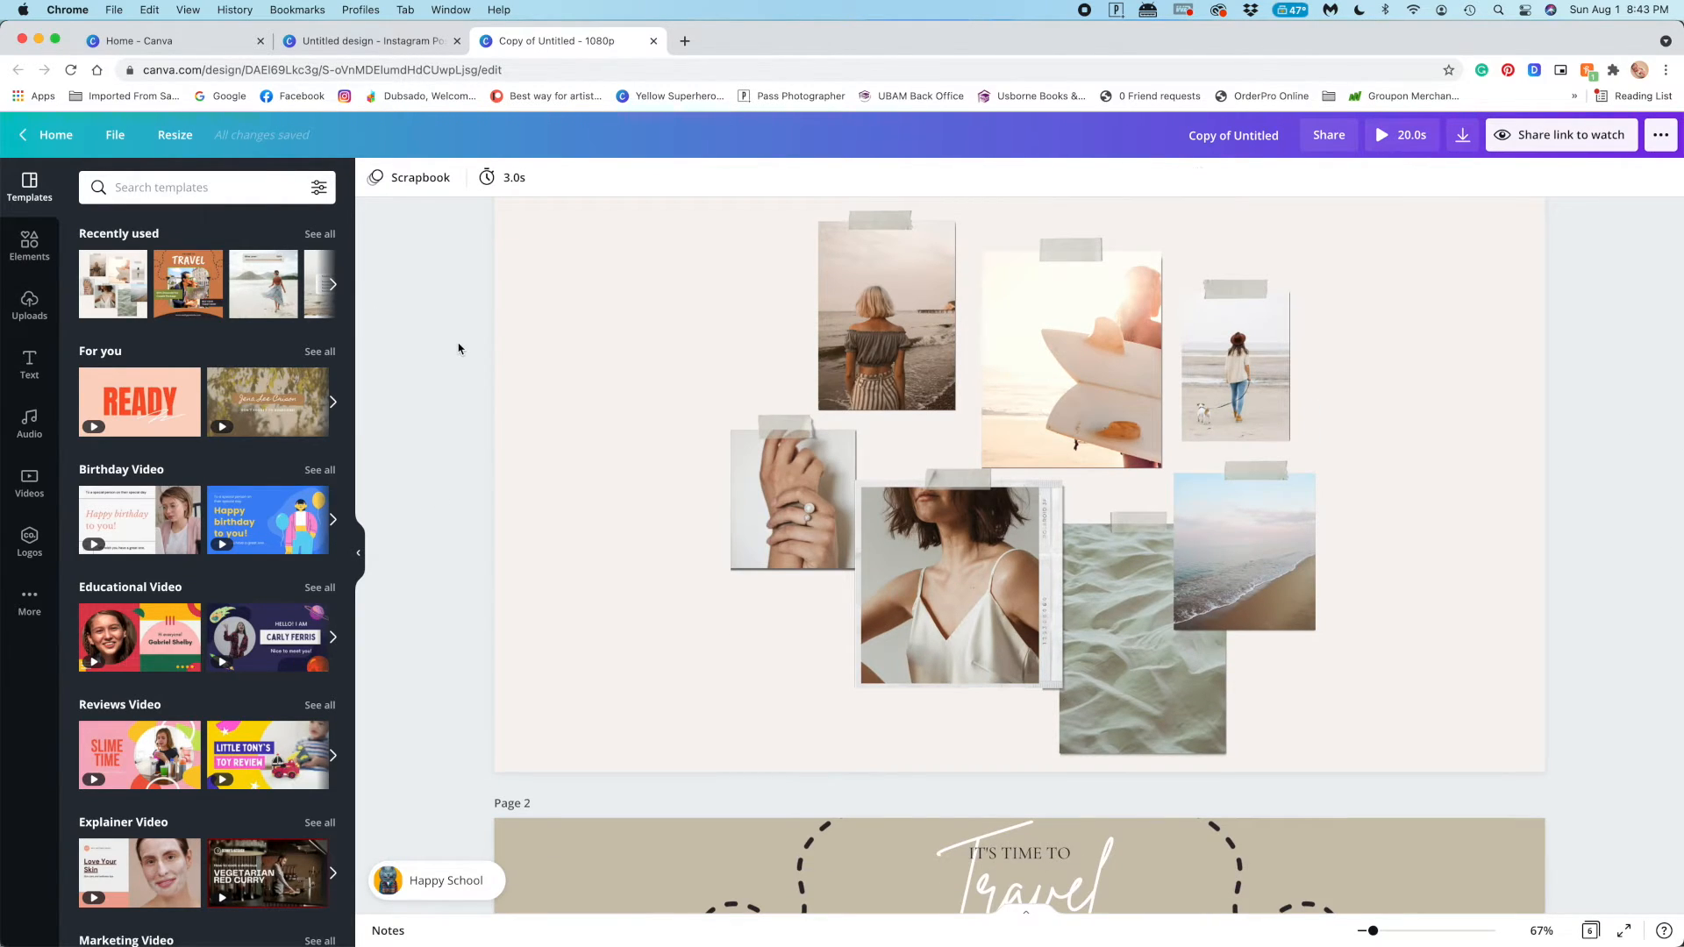
pyautogui.scroll(2, 458, 348)
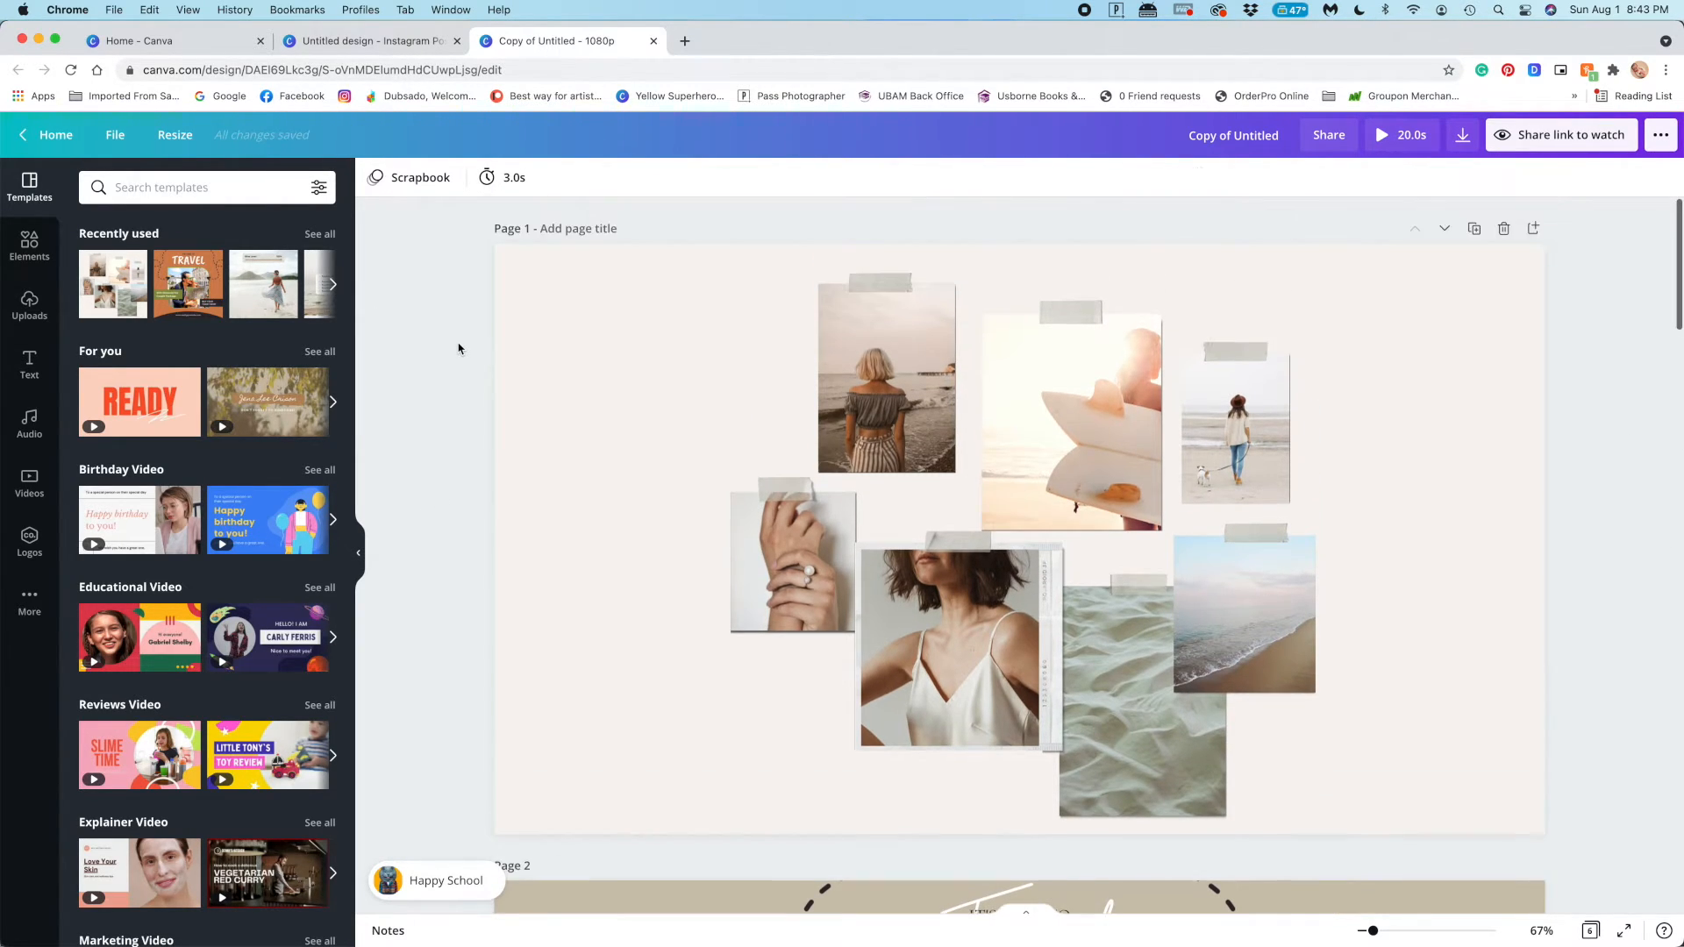
pyautogui.click(1462, 136)
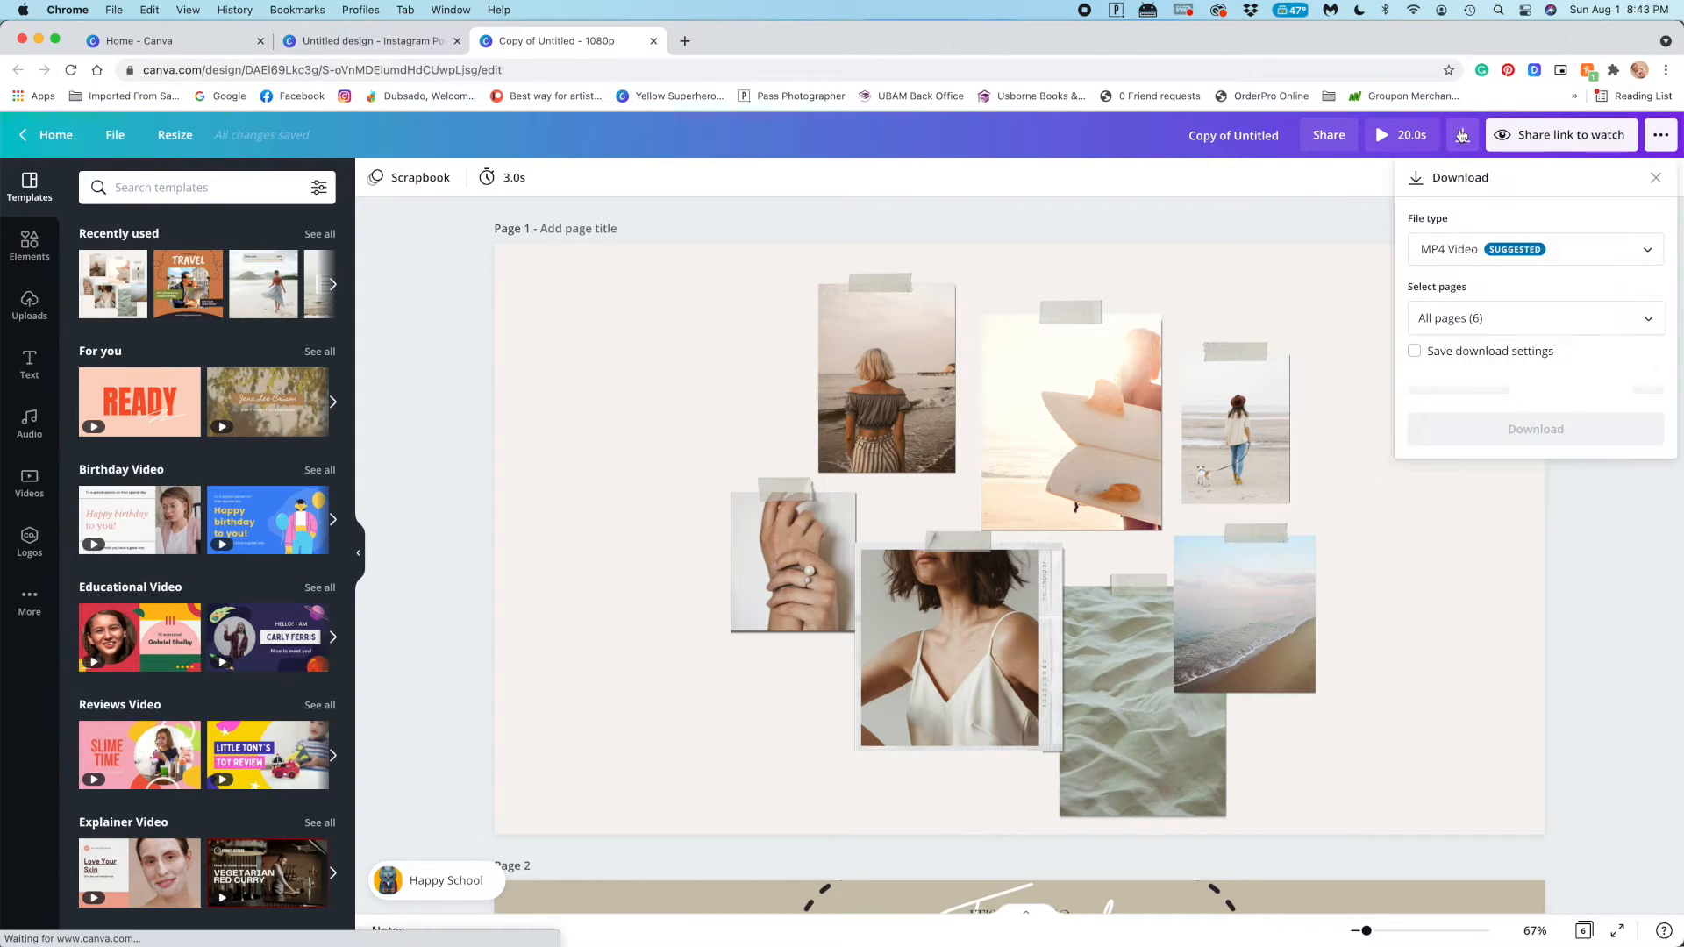
pyautogui.click(1618, 514)
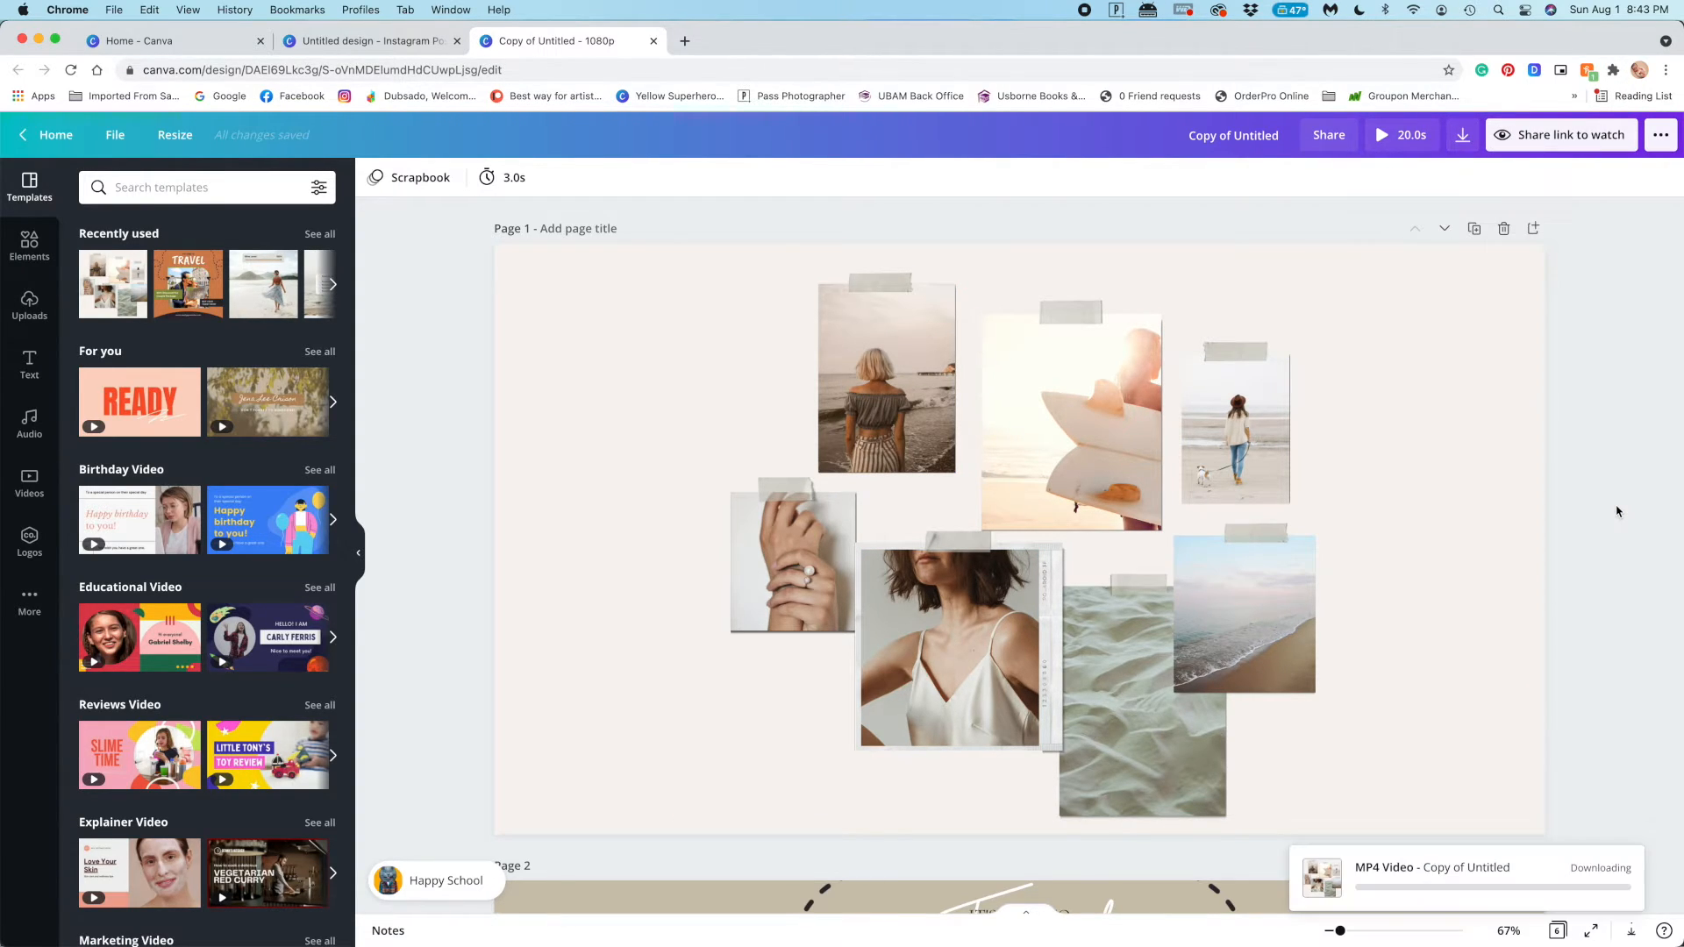
# Create a resized copy of the design in the Instagram Story format, 1080 × 1920 px
pyautogui.click(175, 134)
pyautogui.click(215, 365)
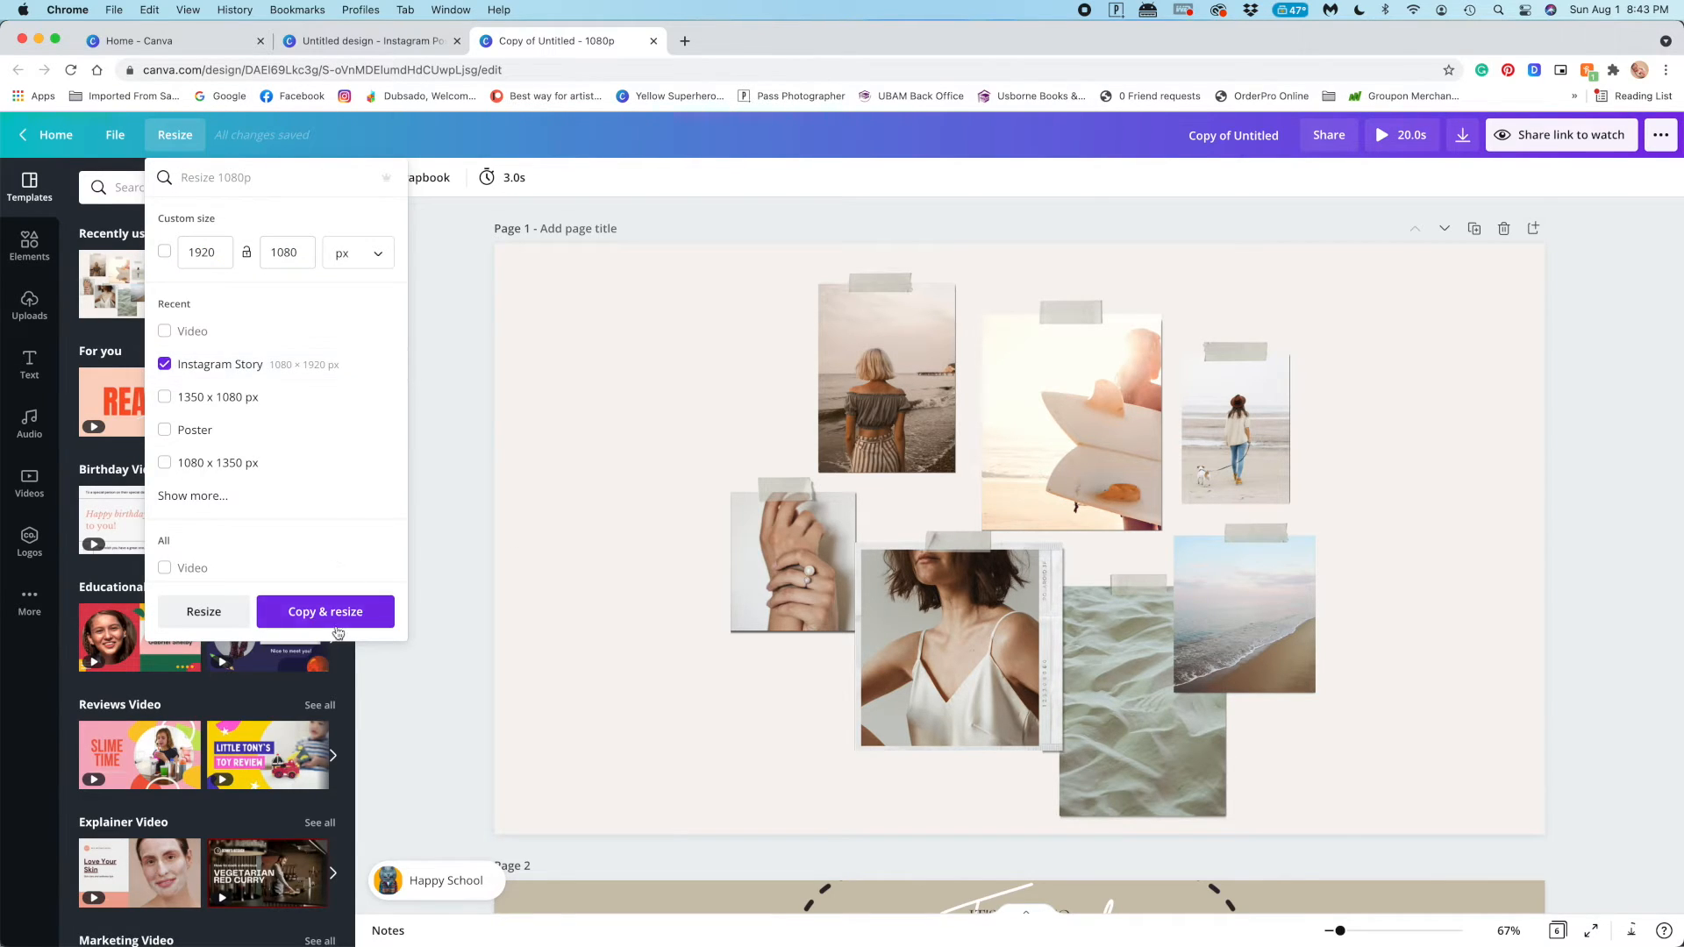
pyautogui.click(325, 612)
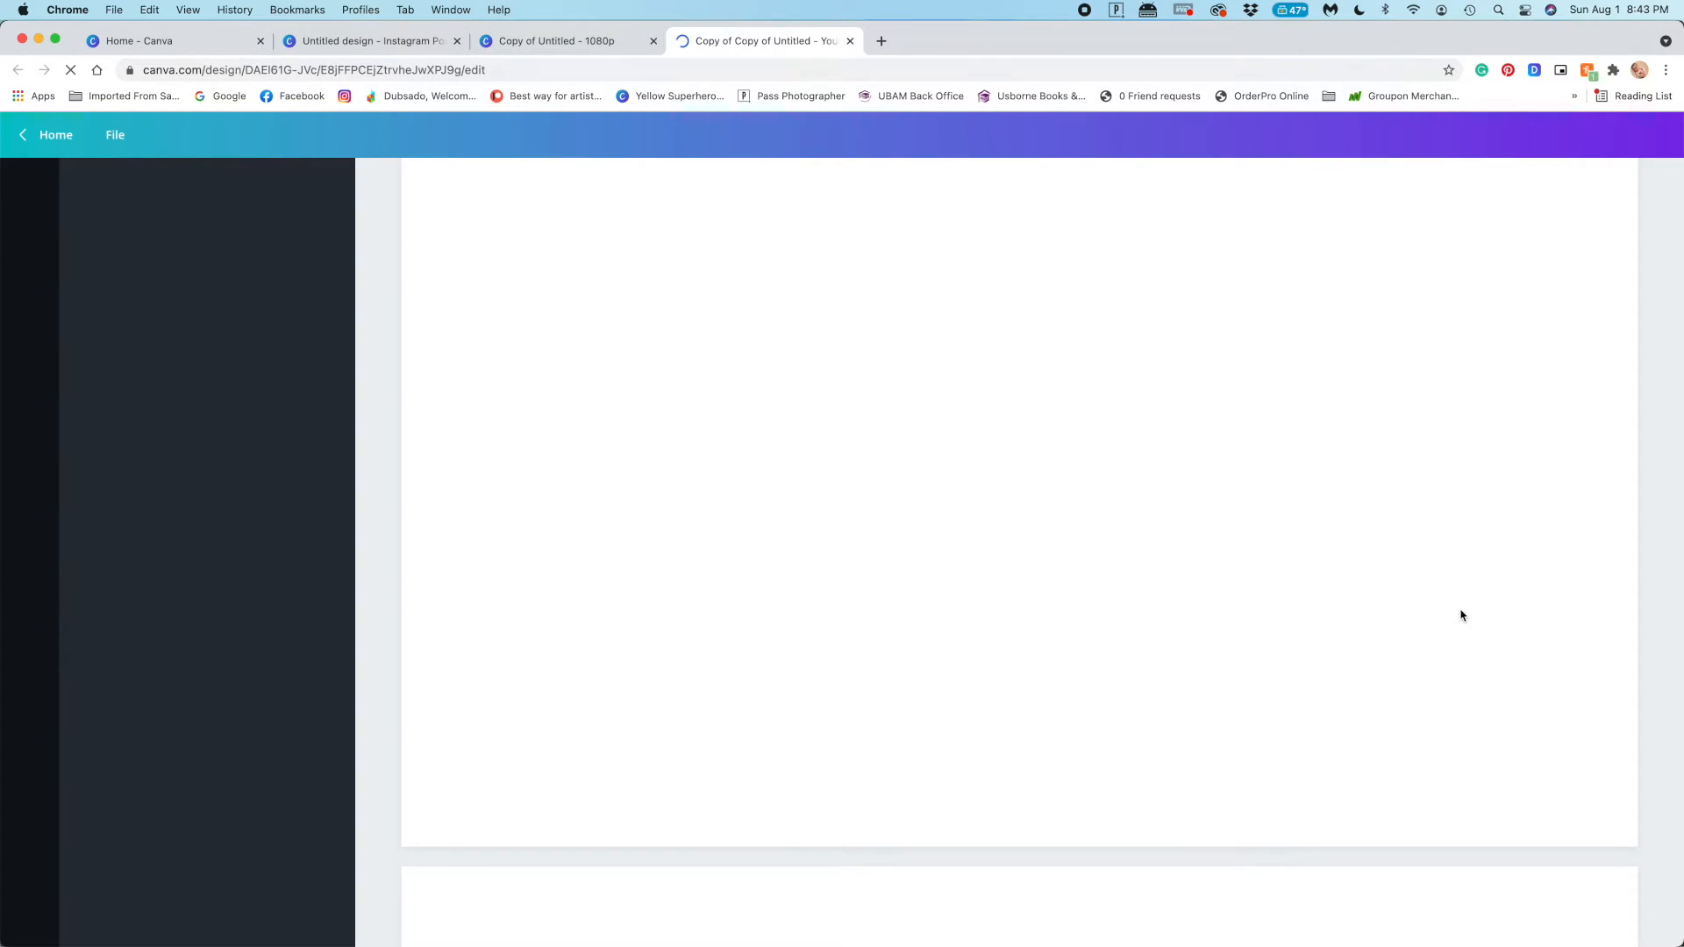
# On page 1 of the story copy, enlarge the whole photo collage and centre it on the vertical page
pyautogui.scroll(-3, 1287, 560)
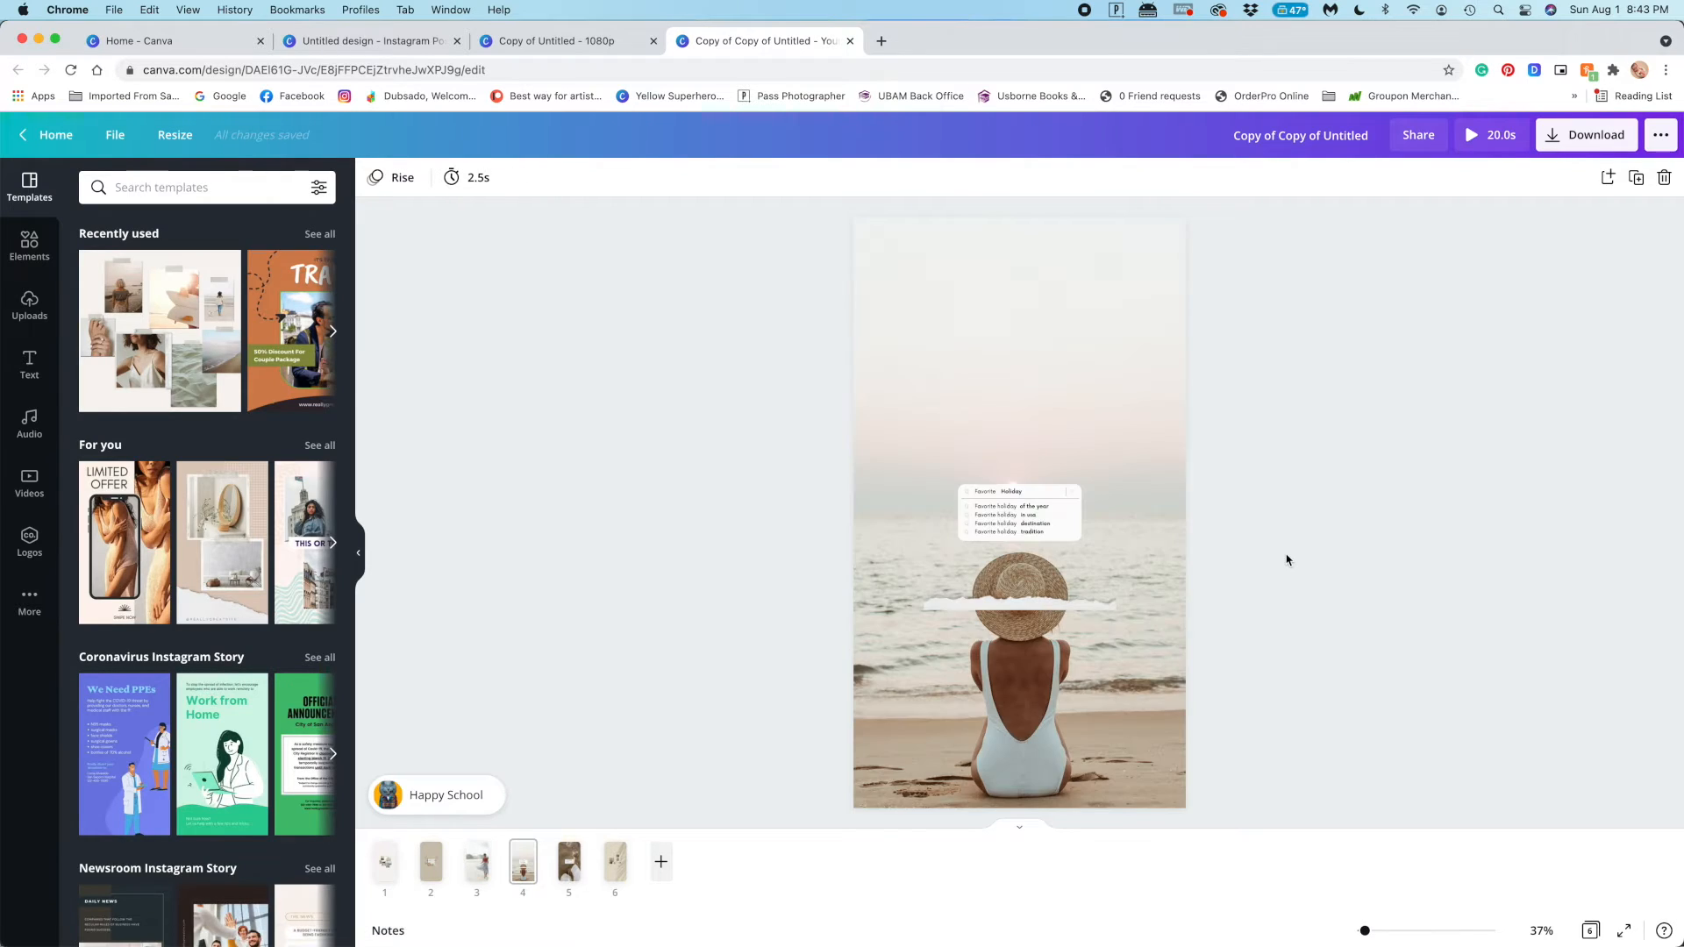
pyautogui.click(388, 872)
pyautogui.moveTo(786, 358); pyautogui.dragTo(1261, 673)
pyautogui.moveTo(1115, 604); pyautogui.dragTo(1270, 756)
pyautogui.moveTo(1046, 570); pyautogui.dragTo(968, 485)
pyautogui.click(1262, 586)
# On page 2, scale up all the "Travel" elements together and reposition them on the tall page
pyautogui.press('Right')
pyautogui.moveTo(808, 353); pyautogui.dragTo(1477, 624)
pyautogui.moveTo(1121, 601); pyautogui.dragTo(1265, 734)
pyautogui.moveTo(1112, 604); pyautogui.dragTo(1040, 558)
pyautogui.click(1260, 534)
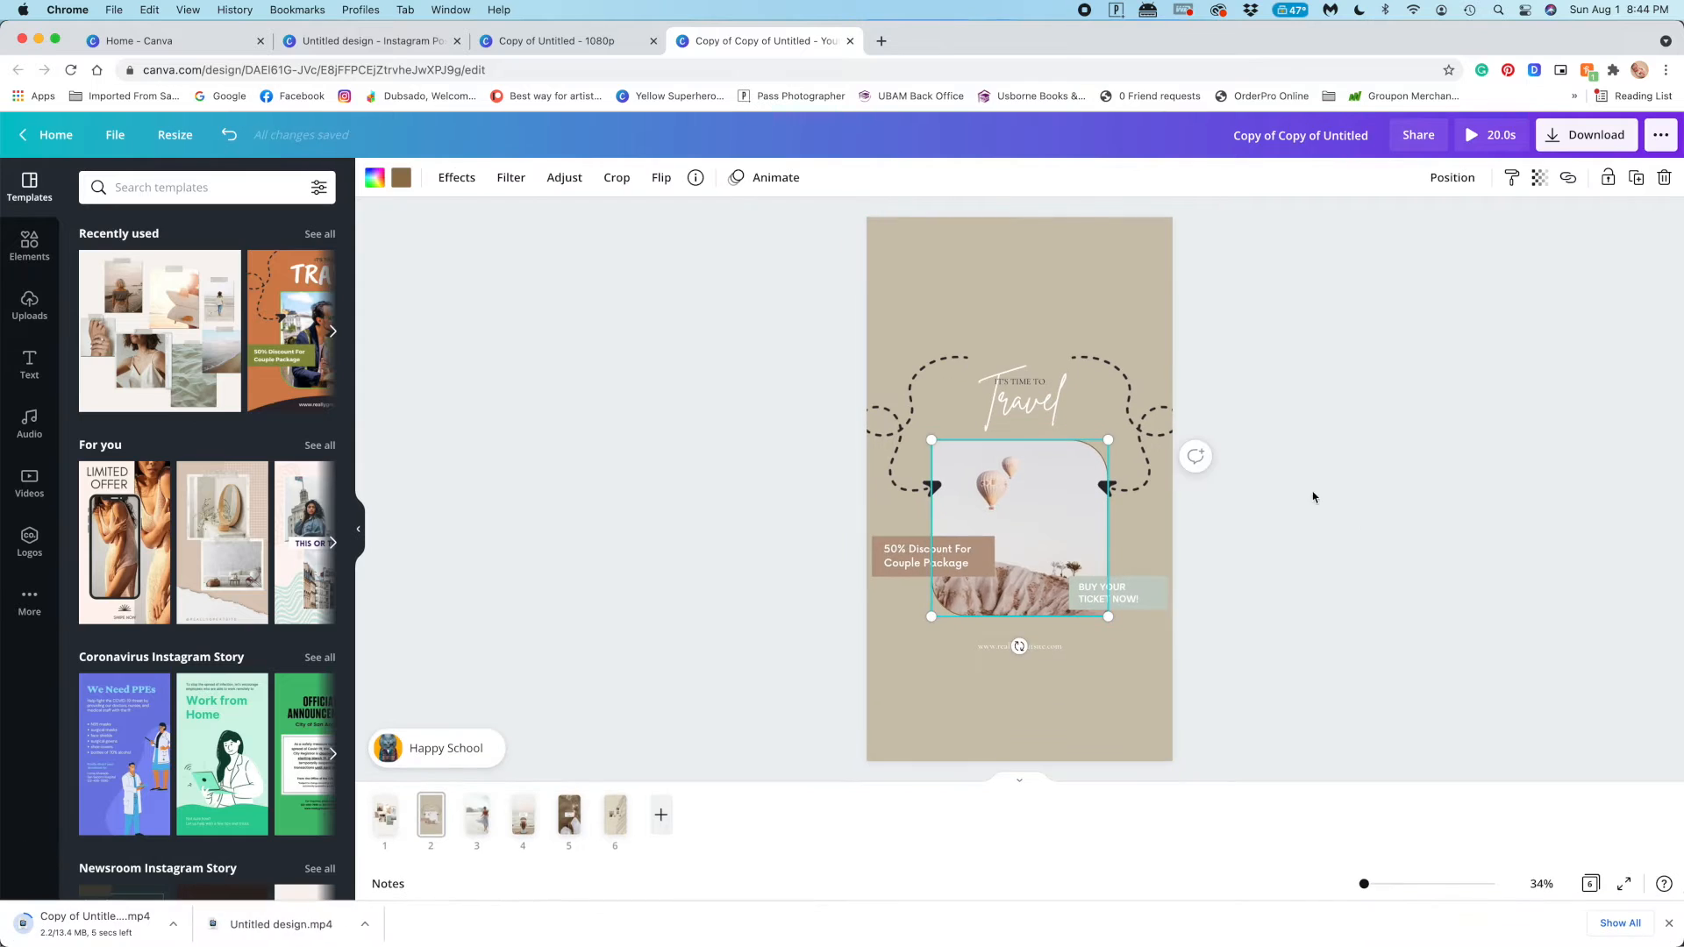
# Enlarge the page 2 travel elements further as a group and move them slightly higher
pyautogui.moveTo(759, 331); pyautogui.dragTo(1328, 681)
pyautogui.moveTo(1180, 652); pyautogui.dragTo(1229, 696)
pyautogui.moveTo(1078, 552); pyautogui.dragTo(1061, 516)
pyautogui.click(1283, 501)
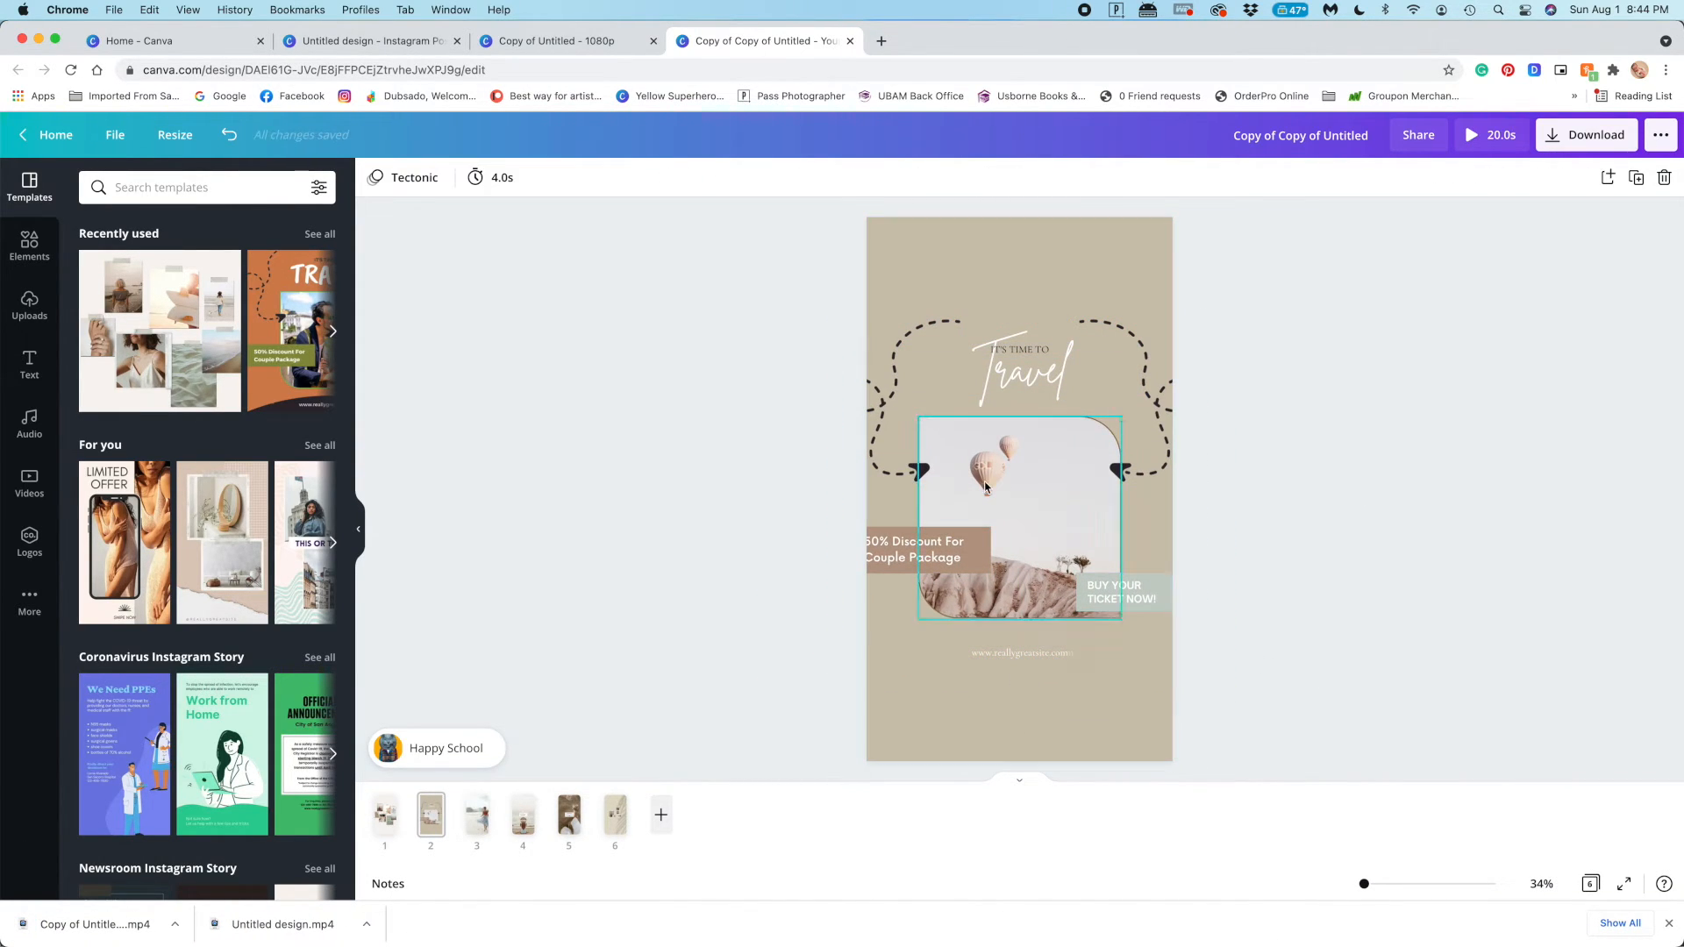
# Shrink the page 2 travel group slightly so both text labels fit on the page, and recentre it
pyautogui.moveTo(1447, 710); pyautogui.dragTo(837, 300)
pyautogui.moveTo(836, 651); pyautogui.dragTo(846, 652)
pyautogui.moveTo(1050, 504); pyautogui.dragTo(1046, 507)
pyautogui.moveTo(824, 667); pyautogui.dragTo(842, 651)
pyautogui.moveTo(1062, 479); pyautogui.dragTo(1054, 487)
pyautogui.click(1346, 488)
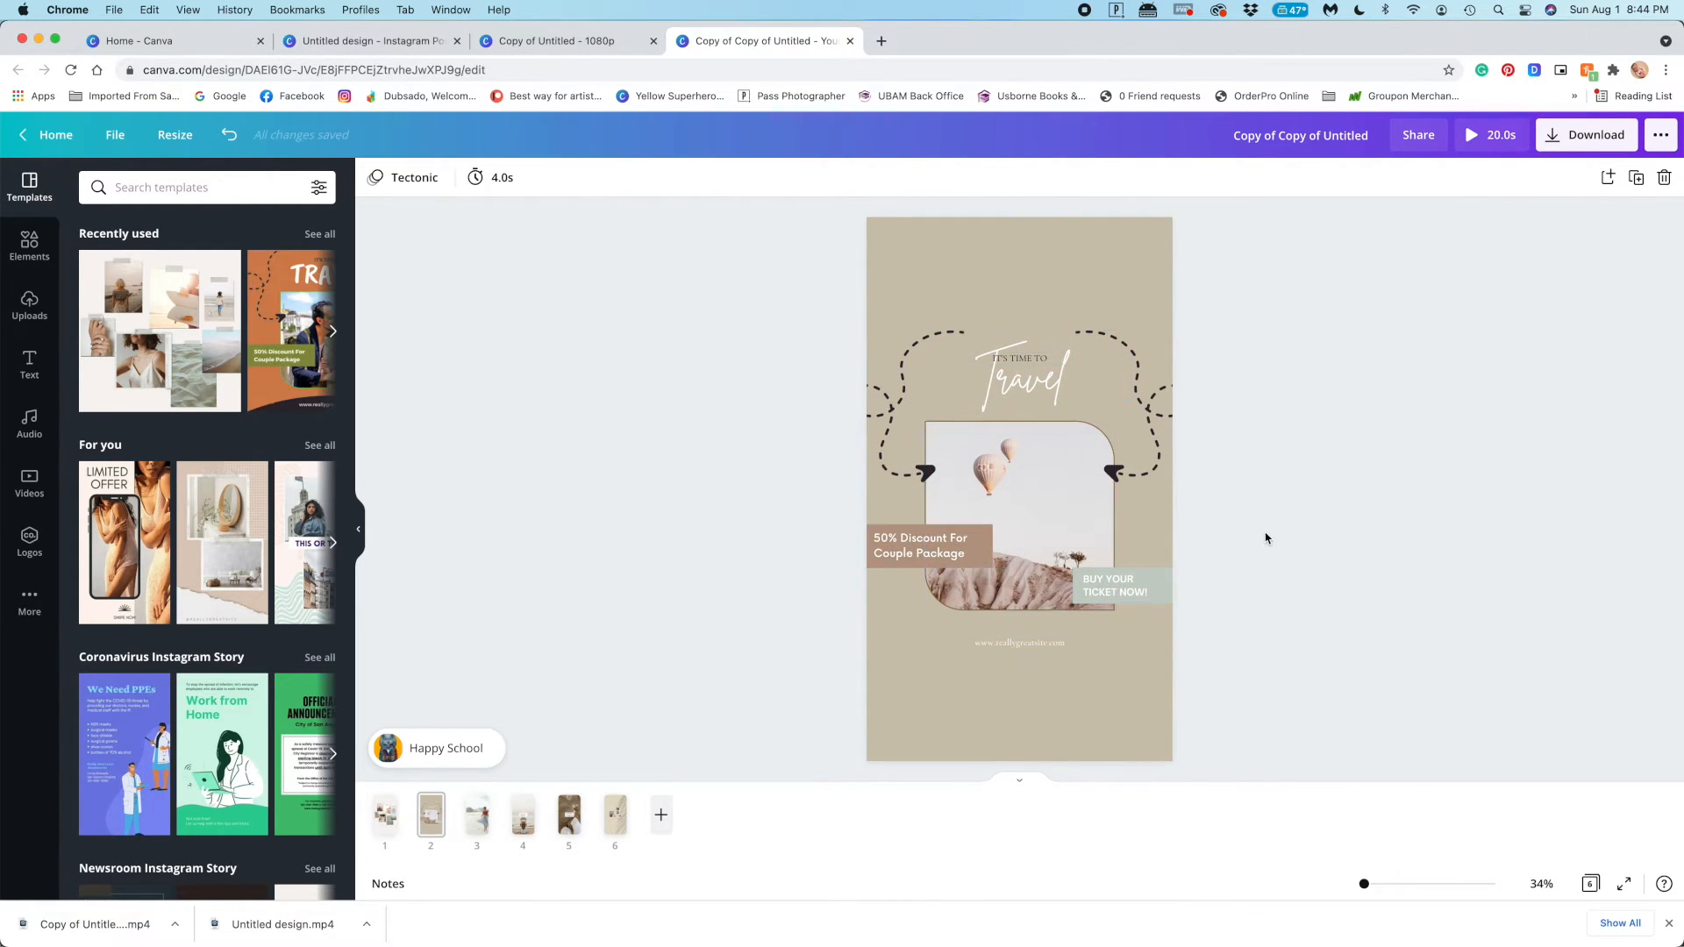
# On page 3, enlarge the "Bliss Level" bar, place it near the page's top, and reposition the background photo to show the whole woman
pyautogui.scroll(-2, 1266, 539)
pyautogui.scroll(1, 1266, 538)
pyautogui.moveTo(939, 380); pyautogui.dragTo(1070, 465)
pyautogui.moveTo(967, 412); pyautogui.dragTo(1014, 286)
pyautogui.doubleClick(975, 545)
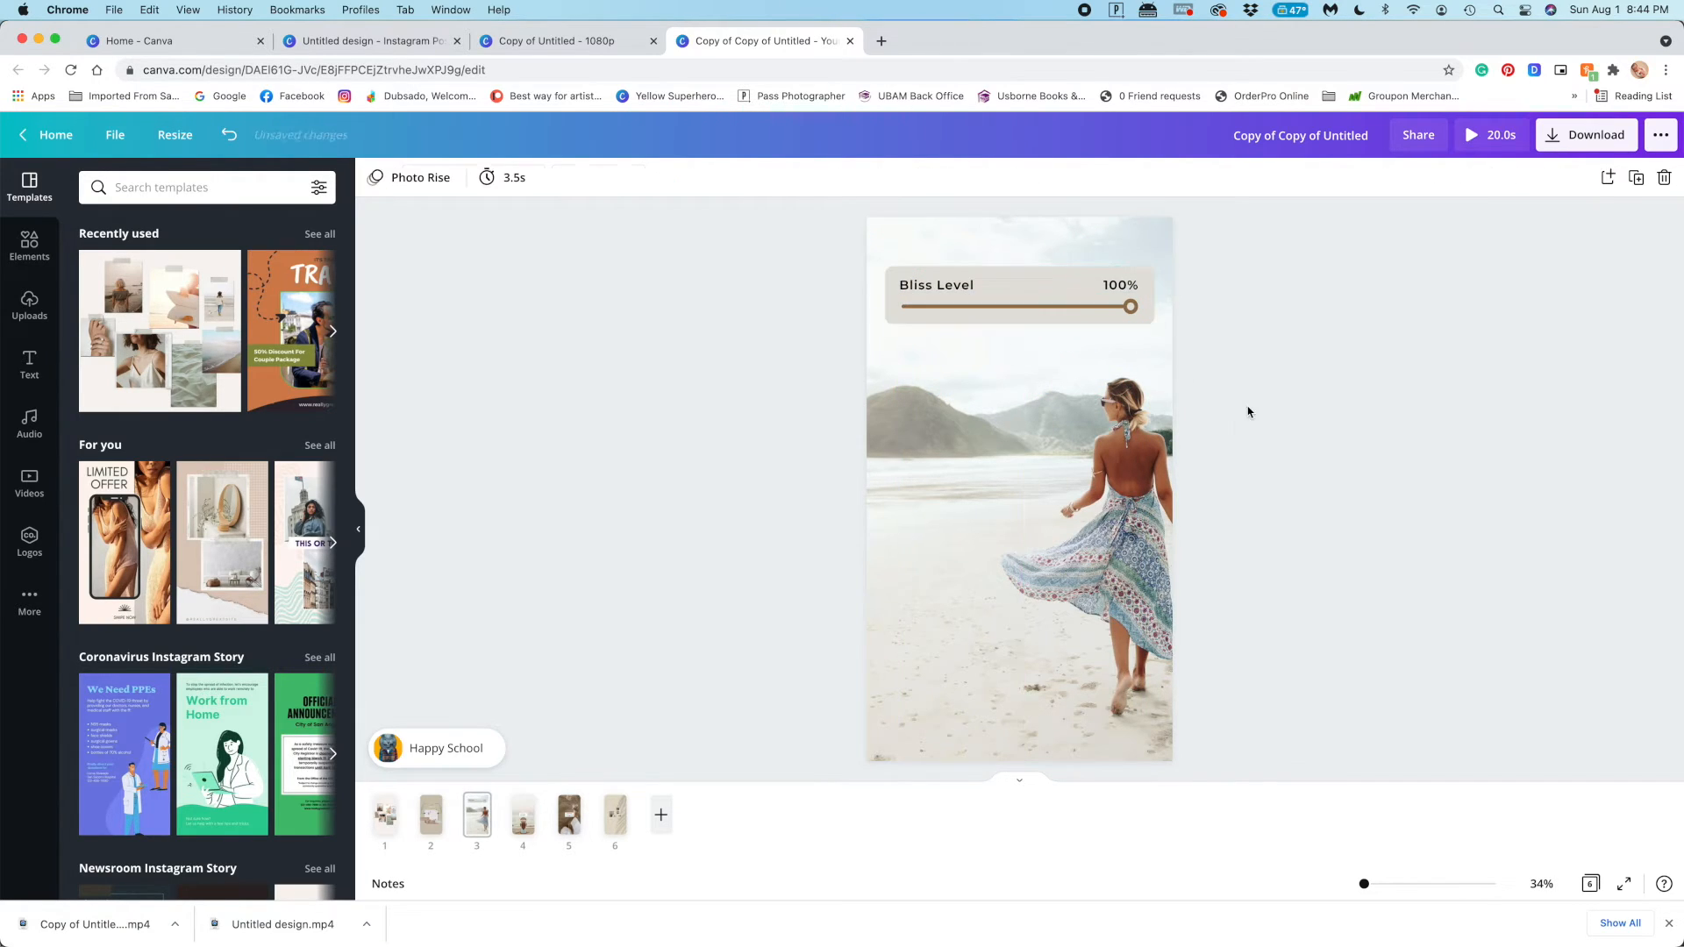
pyautogui.moveTo(1051, 538)
pyautogui.mouseDown()
pyautogui.moveTo(963, 537)
pyautogui.moveTo(1026, 534)
pyautogui.mouseUp()
pyautogui.click(1621, 489)
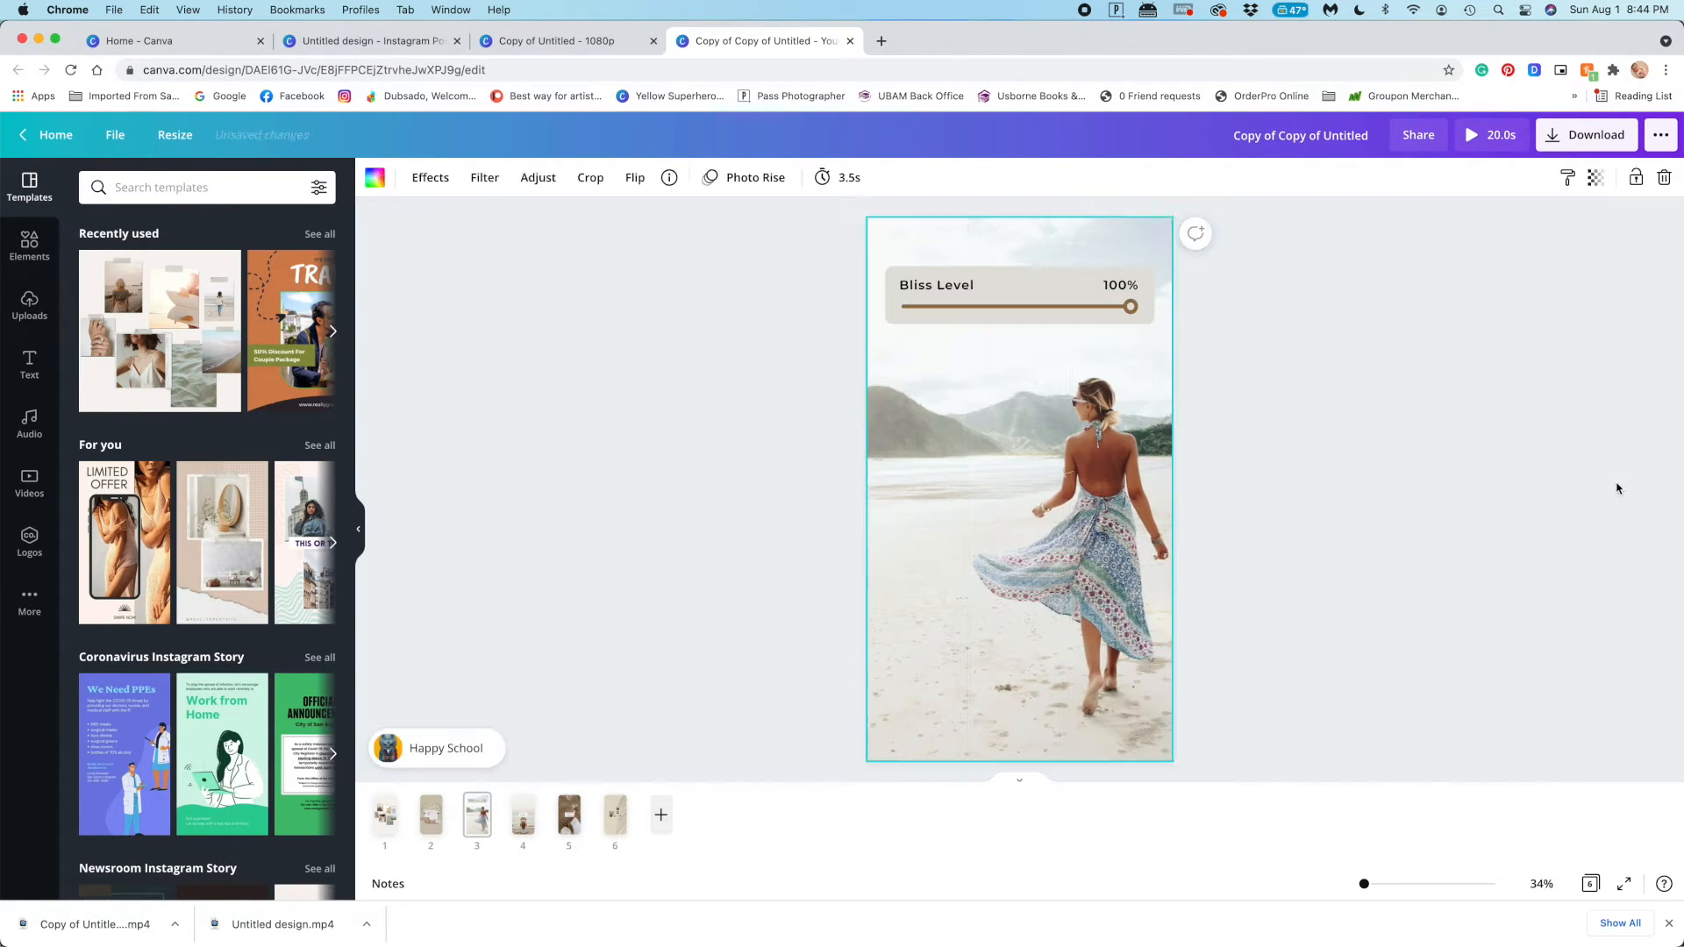
# On page 4, enlarge the torn-paper strip and fit it across the page's bottom edge
pyautogui.scroll(-2, 1365, 545)
pyautogui.moveTo(1020, 573); pyautogui.dragTo(1361, 786)
pyautogui.moveTo(1112, 760); pyautogui.dragTo(998, 745)
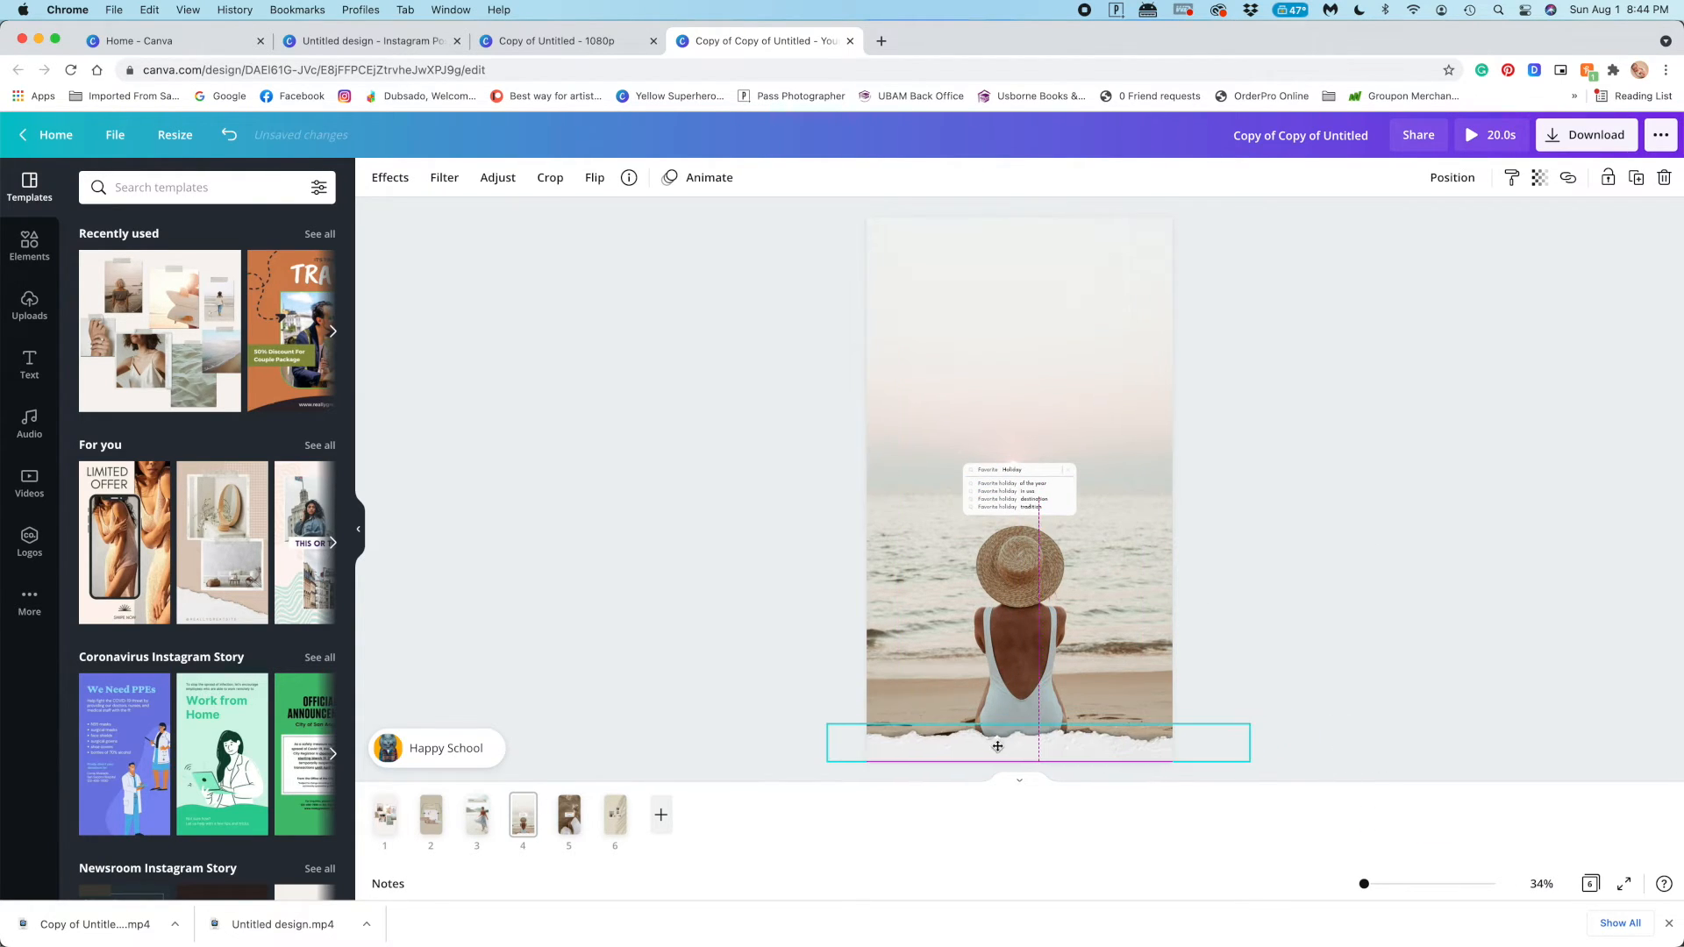
pyautogui.moveTo(1248, 725); pyautogui.dragTo(1180, 739)
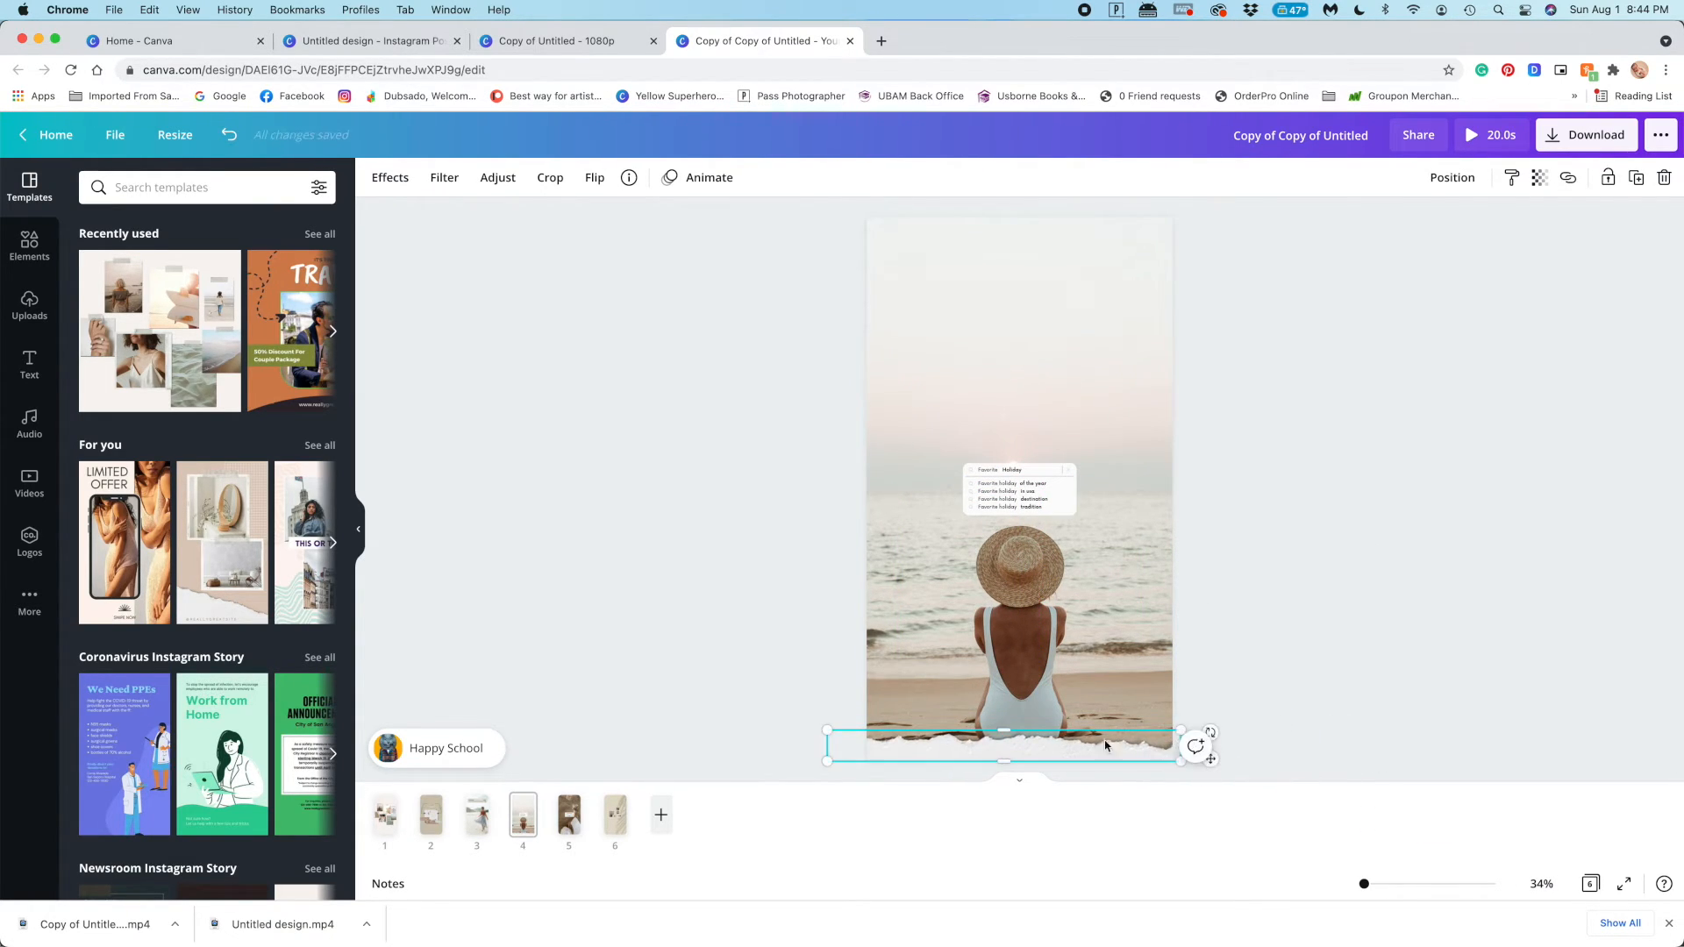
pyautogui.click(993, 640)
# Enlarge the "Favorite Holiday" search box on page 4 and centre it above the woman's hat
pyautogui.moveTo(772, 415); pyautogui.dragTo(1232, 566)
pyautogui.moveTo(1091, 463); pyautogui.dragTo(1165, 338)
pyautogui.moveTo(1069, 466); pyautogui.dragTo(1010, 441)
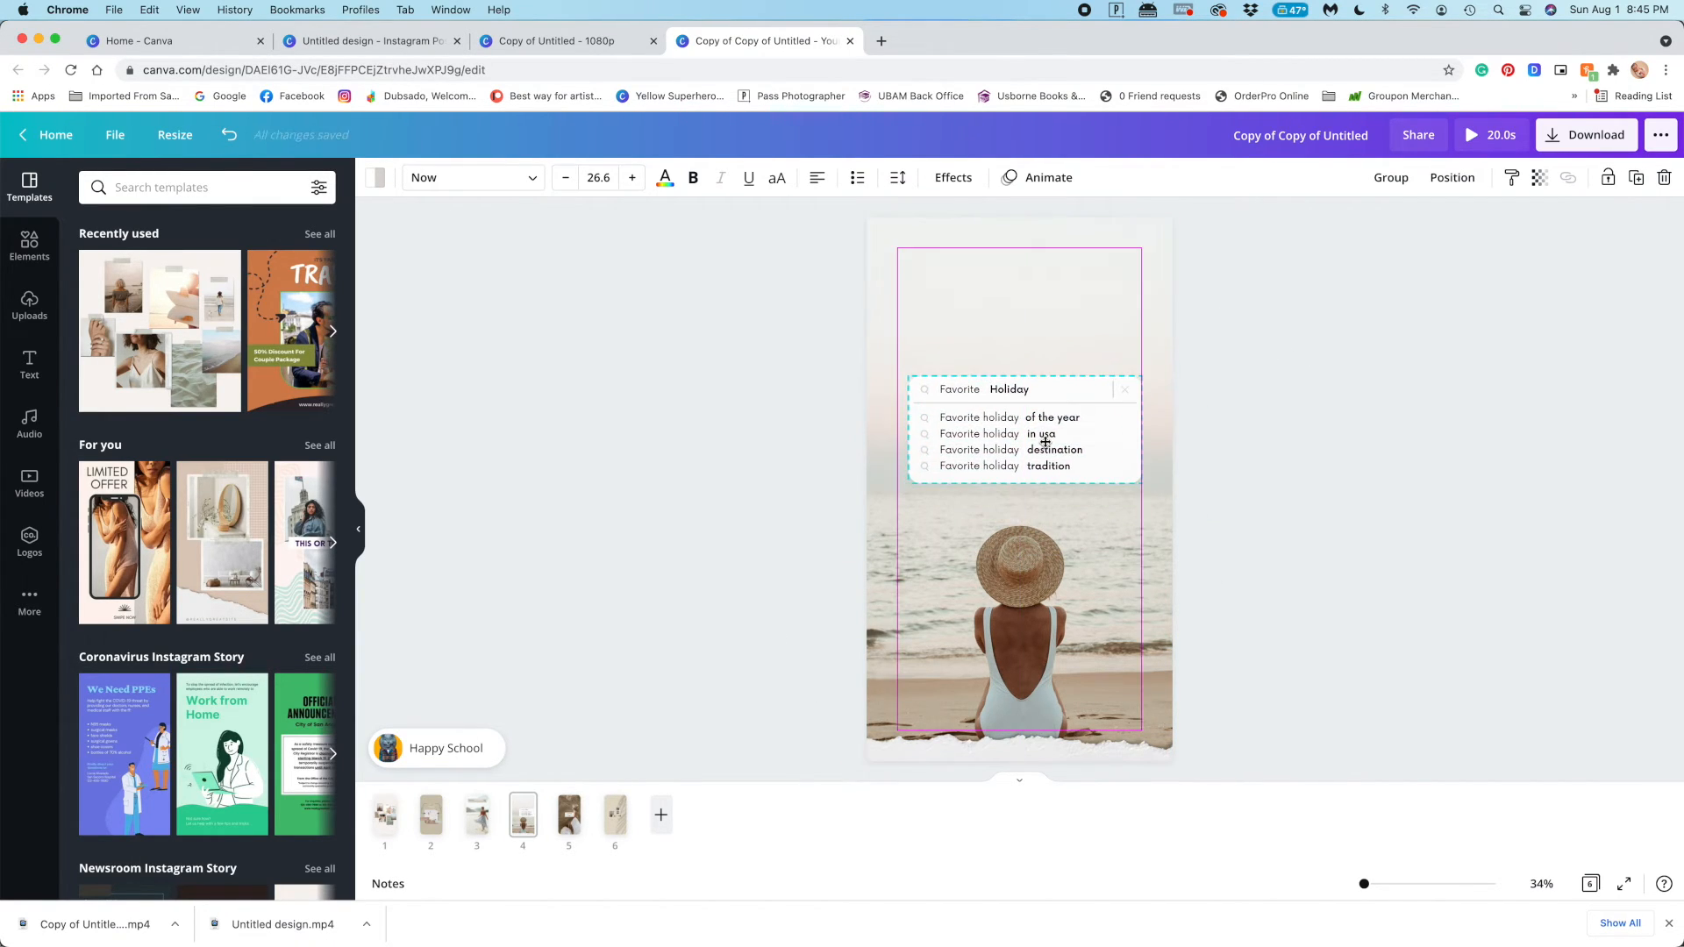
pyautogui.click(1305, 489)
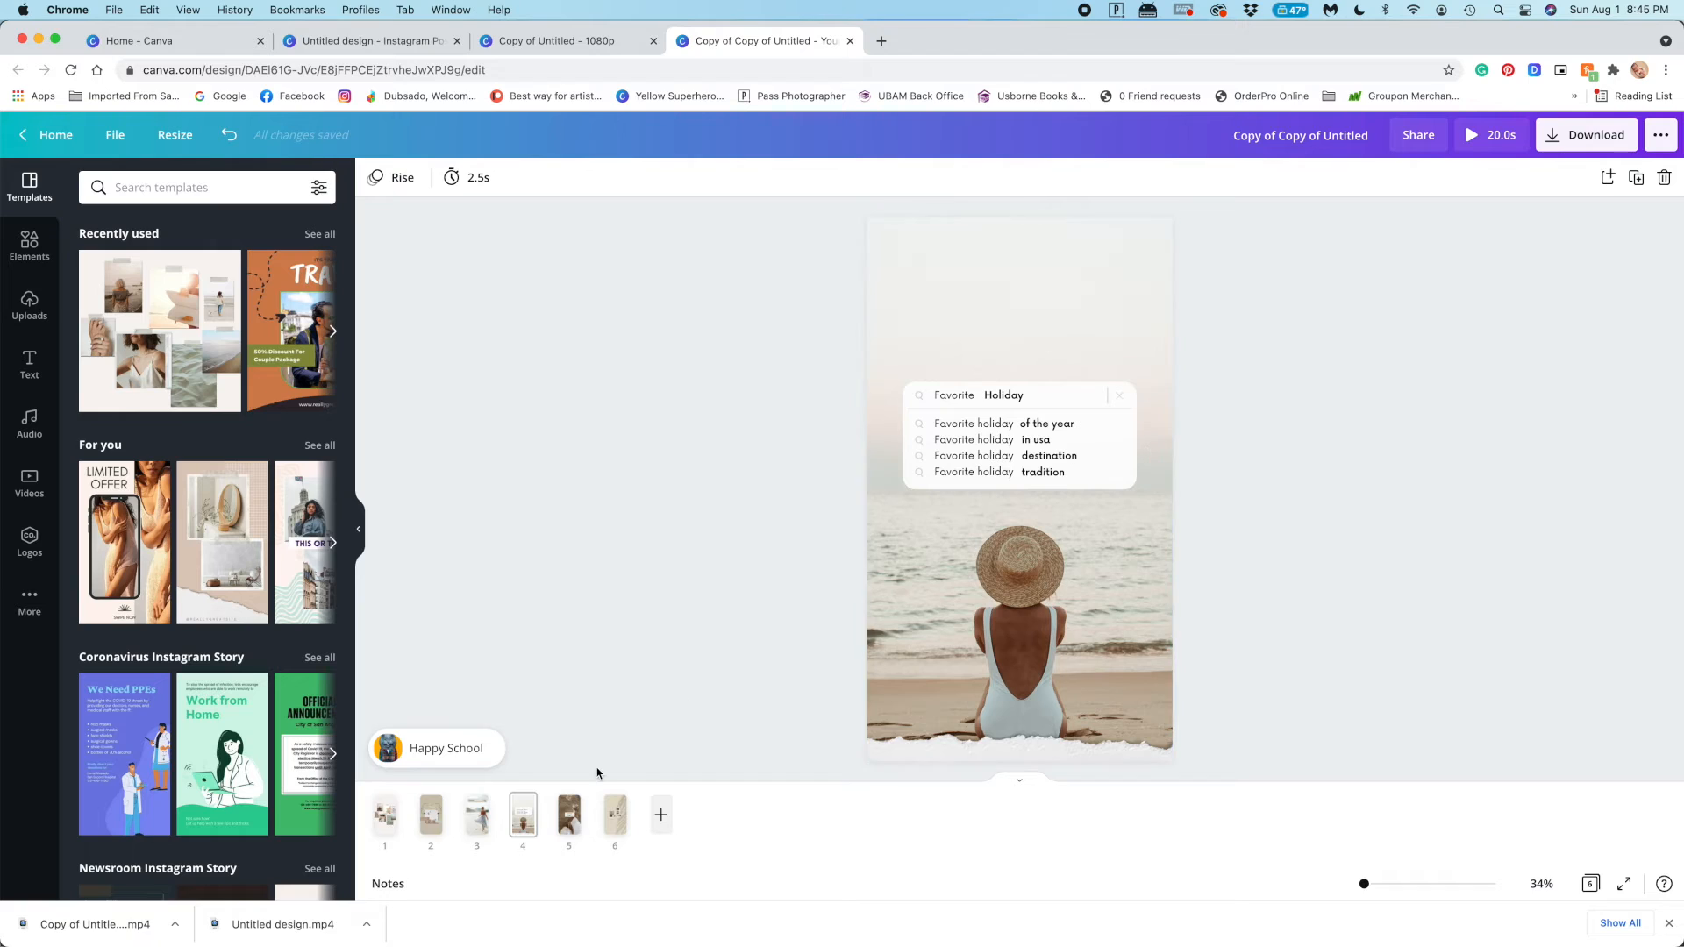
# On page 5, enlarge the "My Summer Memories" player card together with its sparkles to suit the vertical page
pyautogui.click(569, 815)
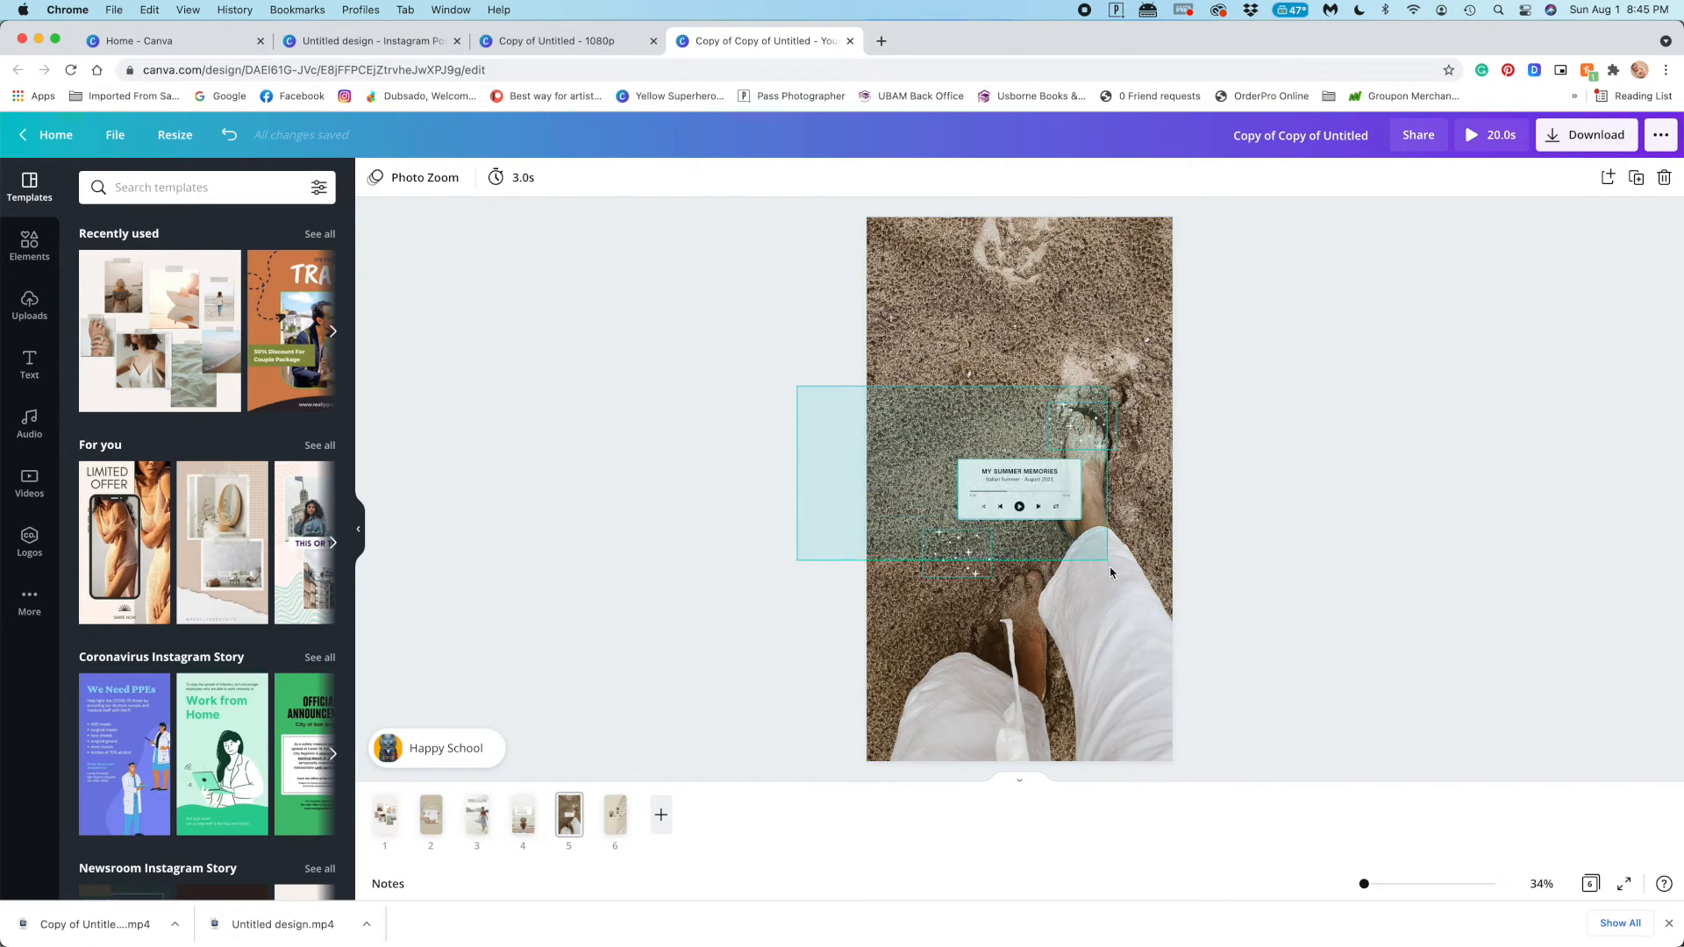
pyautogui.moveTo(1109, 567); pyautogui.dragTo(1109, 566)
pyautogui.moveTo(923, 402); pyautogui.dragTo(789, 259)
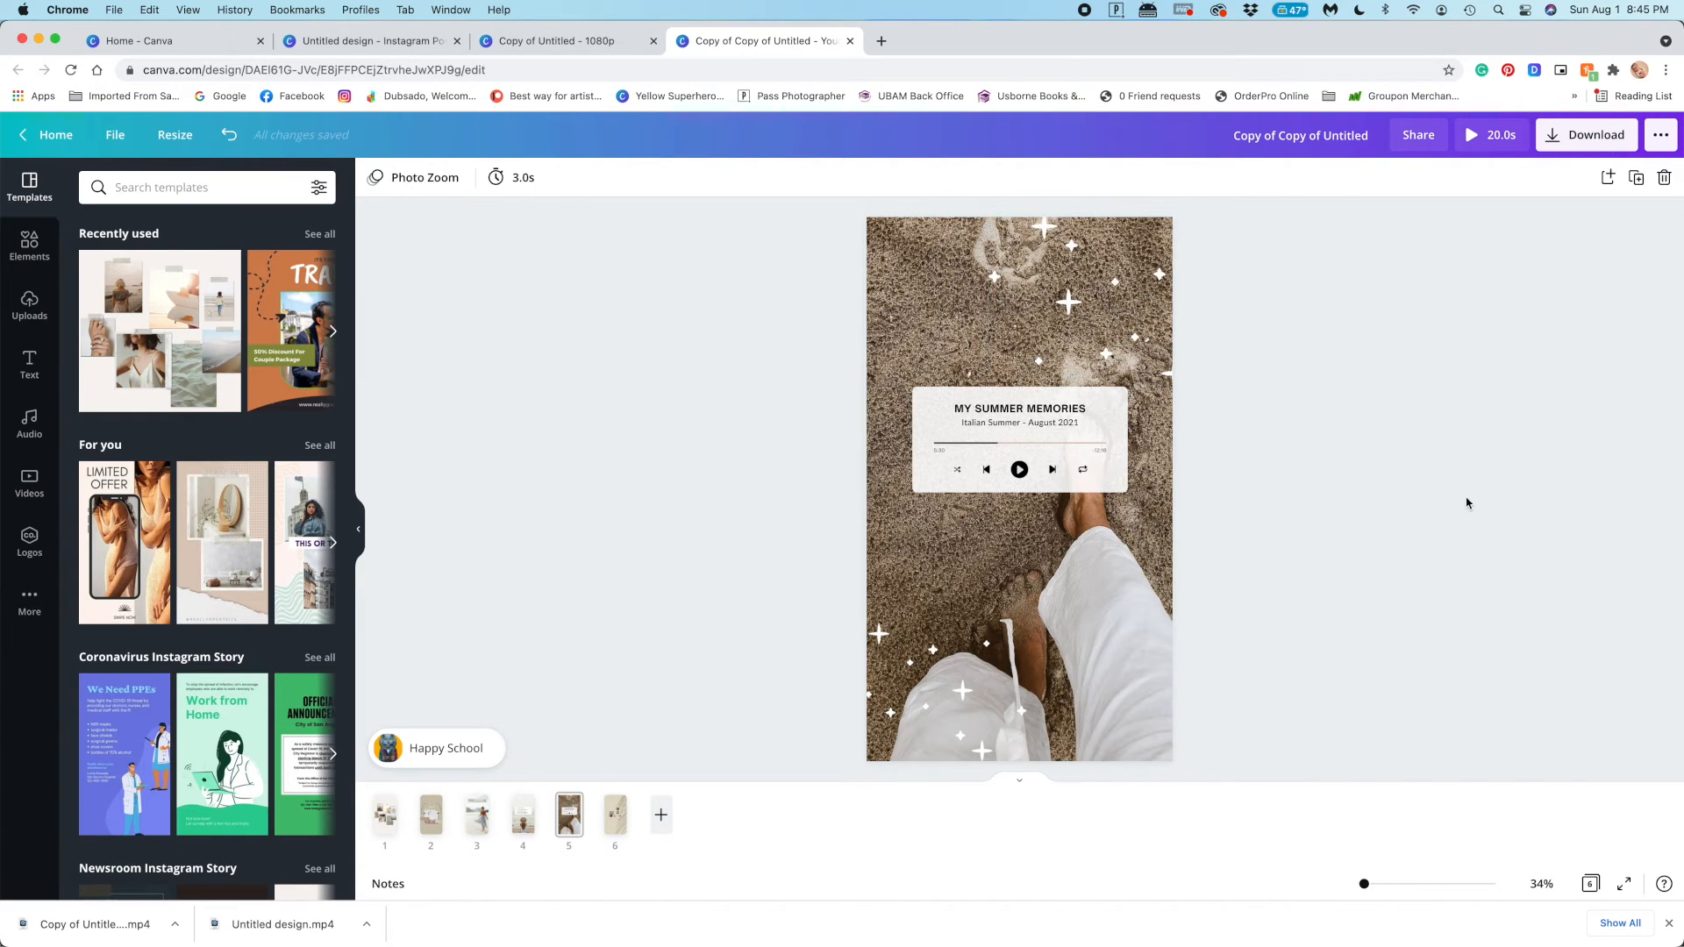
# On page 6, enlarge the "Summer Vibes" collage elements together to the page width and centre them
pyautogui.click(614, 811)
pyautogui.moveTo(807, 341); pyautogui.dragTo(1210, 556)
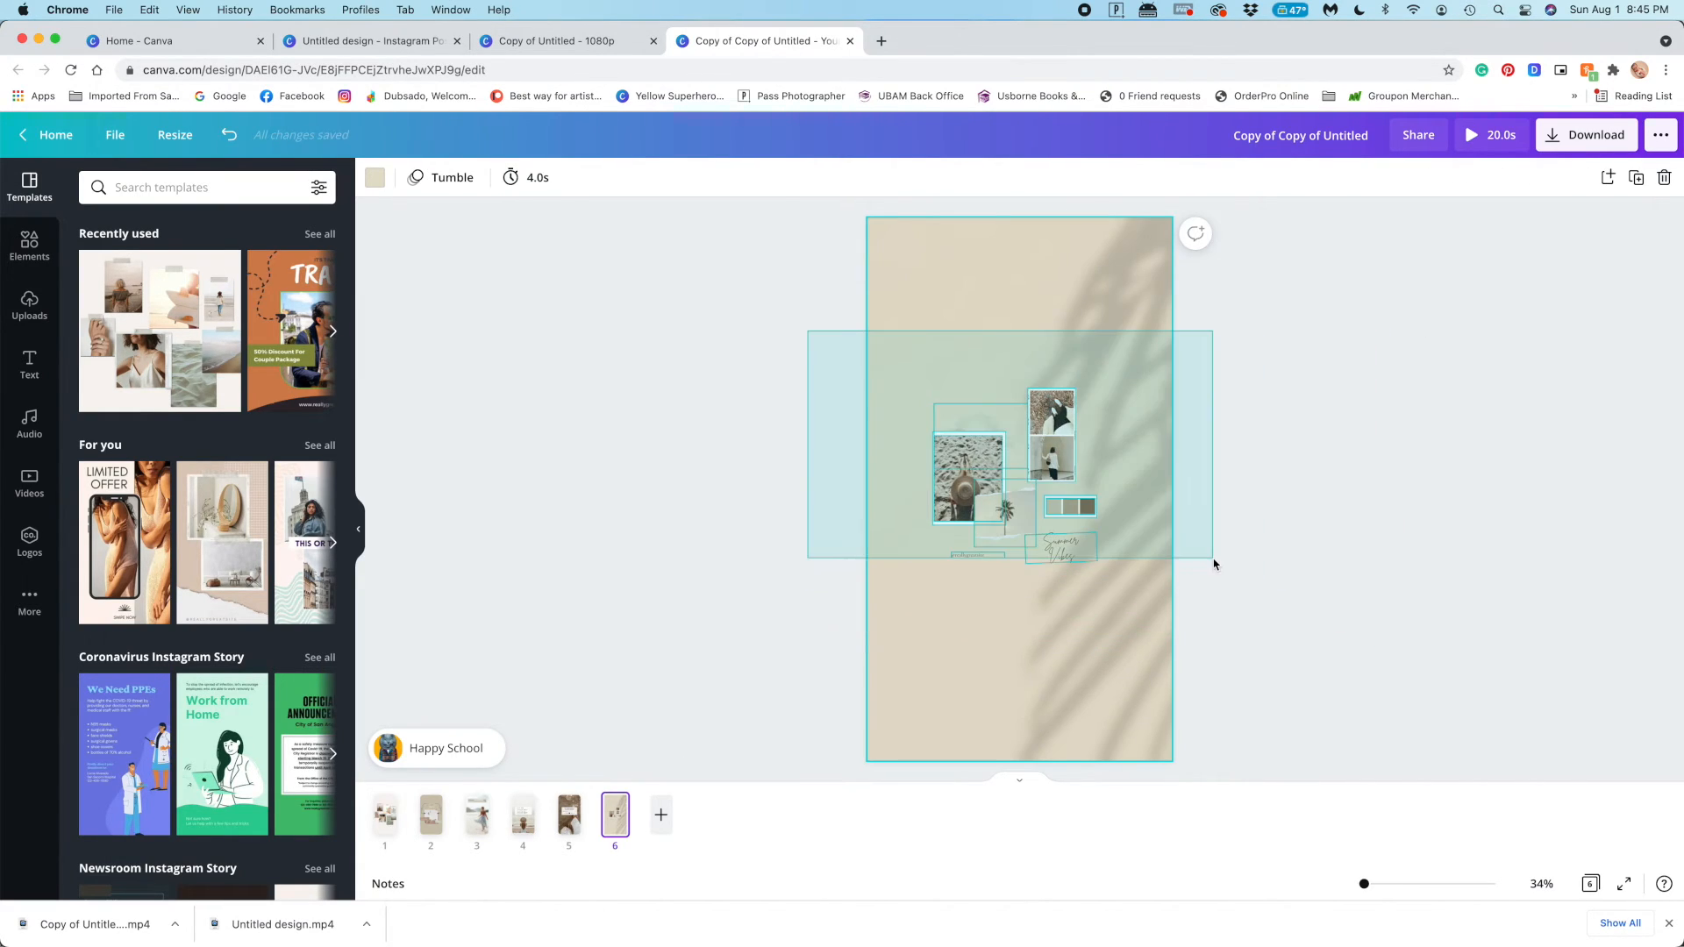
pyautogui.moveTo(1097, 564); pyautogui.dragTo(1158, 787)
pyautogui.moveTo(1105, 538); pyautogui.dragTo(1038, 469)
pyautogui.click(1260, 481)
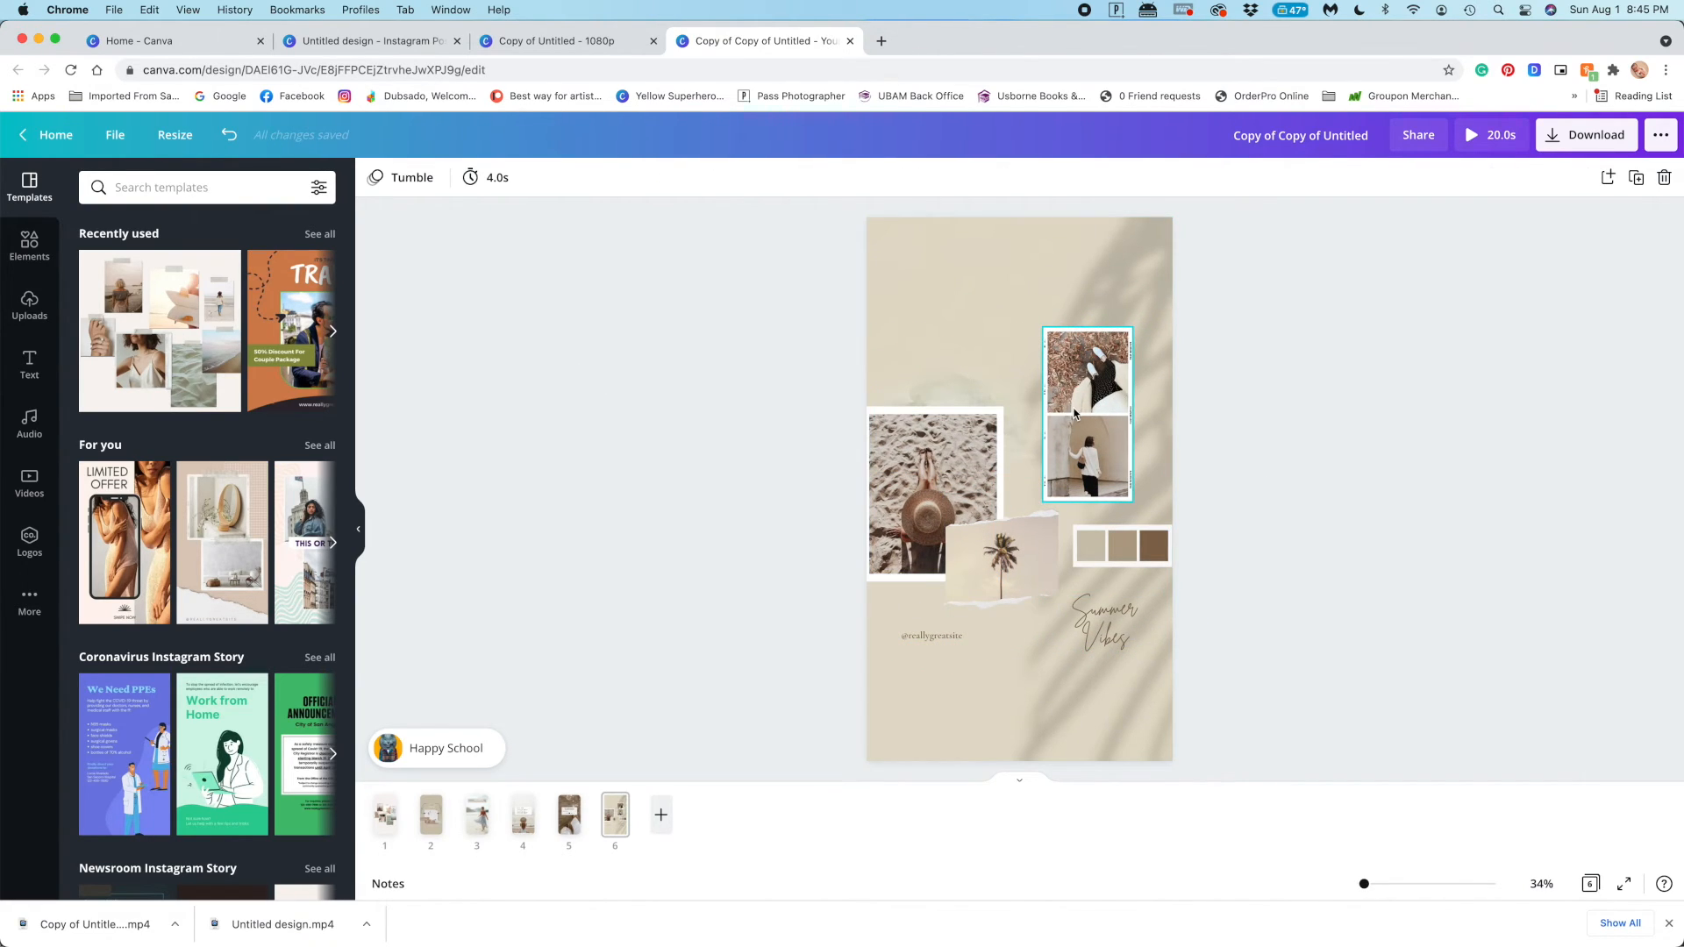
# Leave the page 6 elements deselected and play the preview of the Instagram Story copy
pyautogui.moveTo(681, 402); pyautogui.dragTo(1331, 632)
pyautogui.click(780, 483)
pyautogui.click(1485, 140)
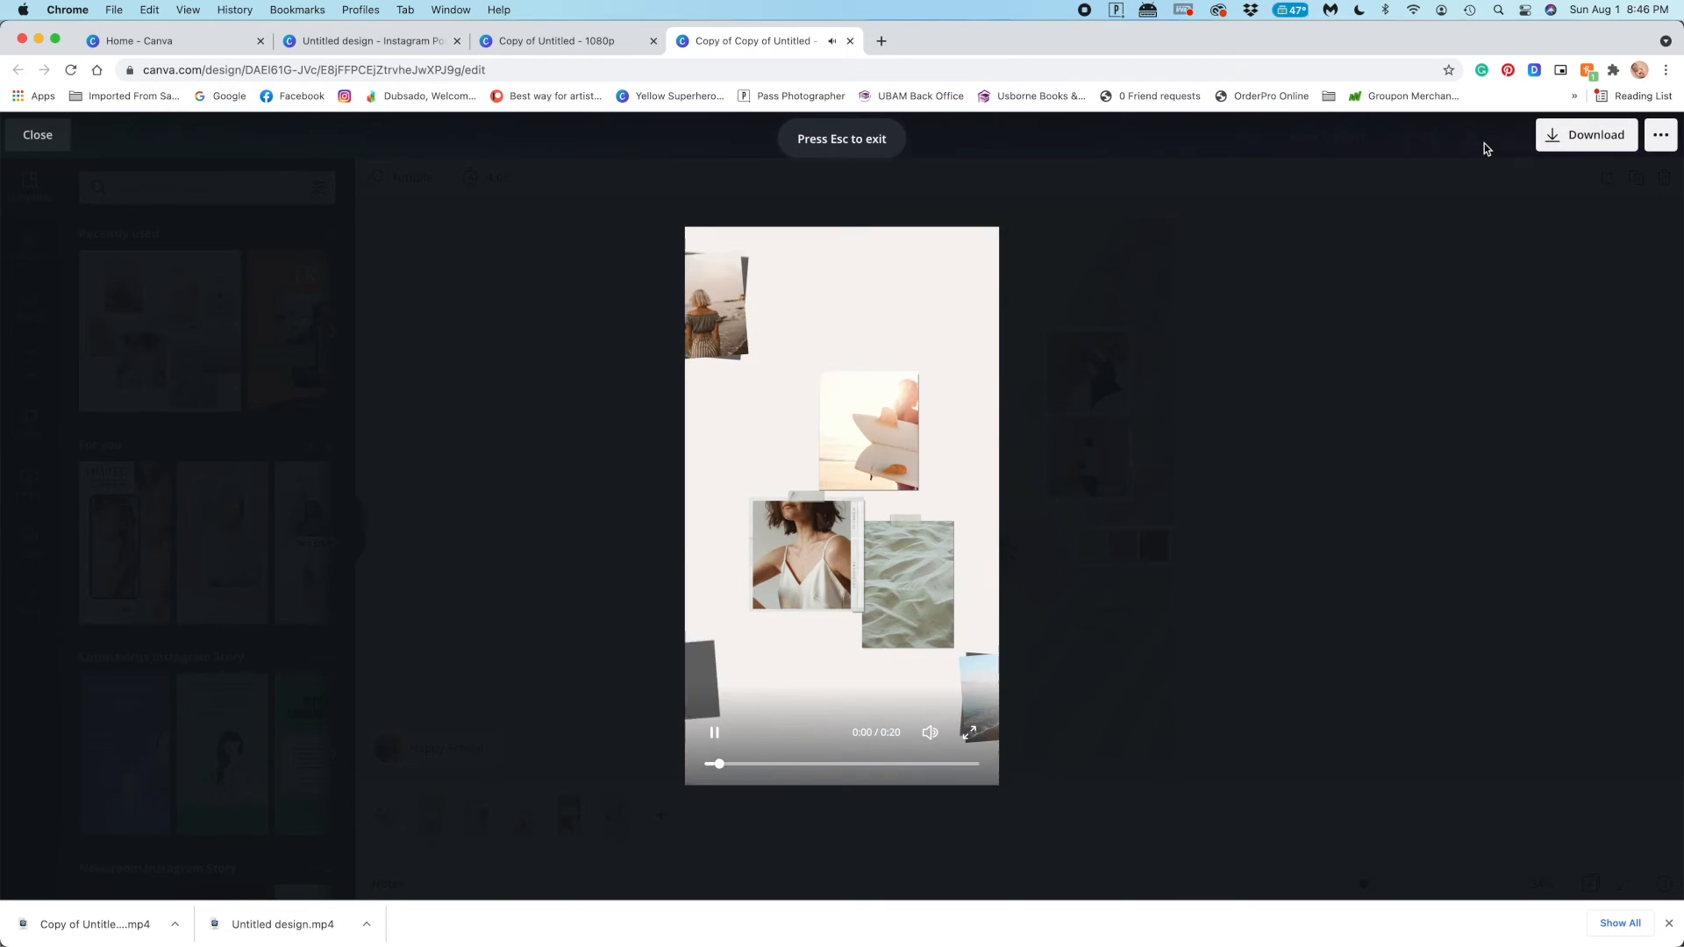